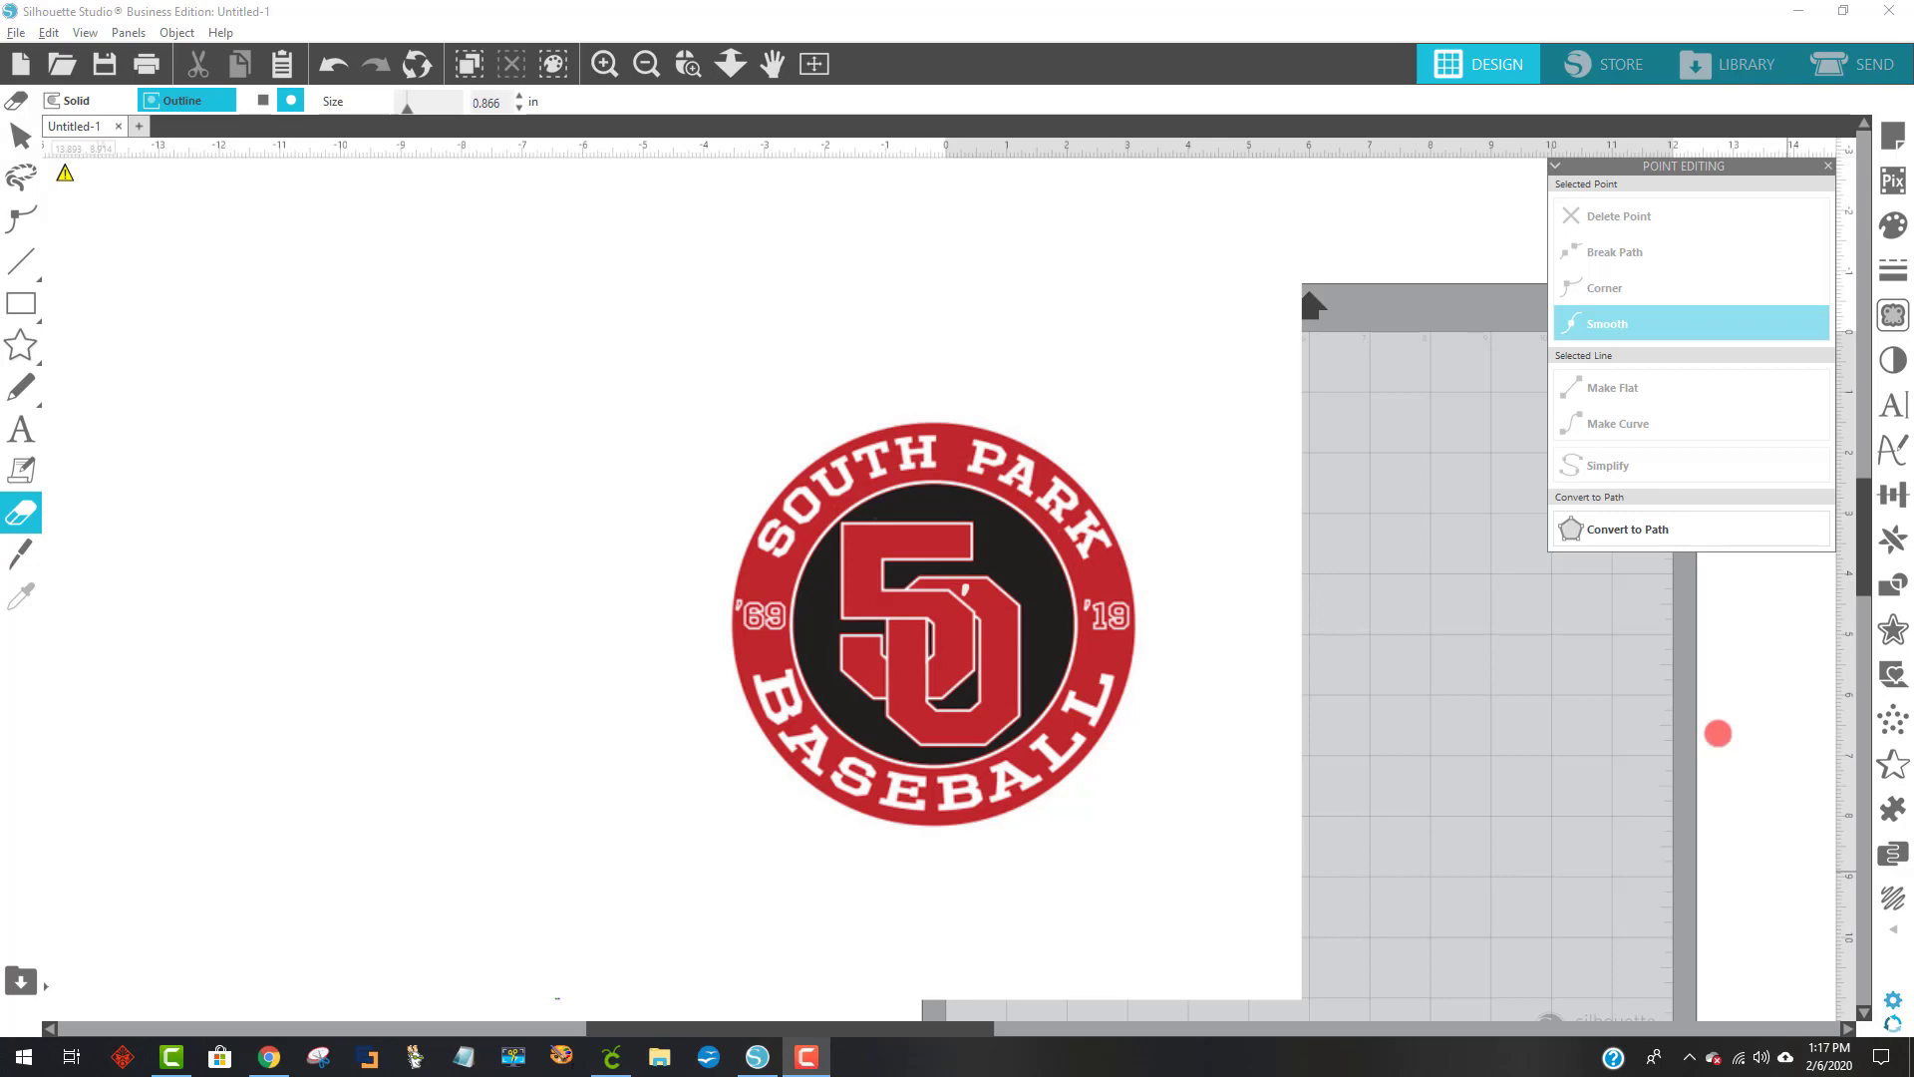
- Start a Trace by Color on the South Park Baseball logo by sampling the black of its inner circle
click(1581, 654)
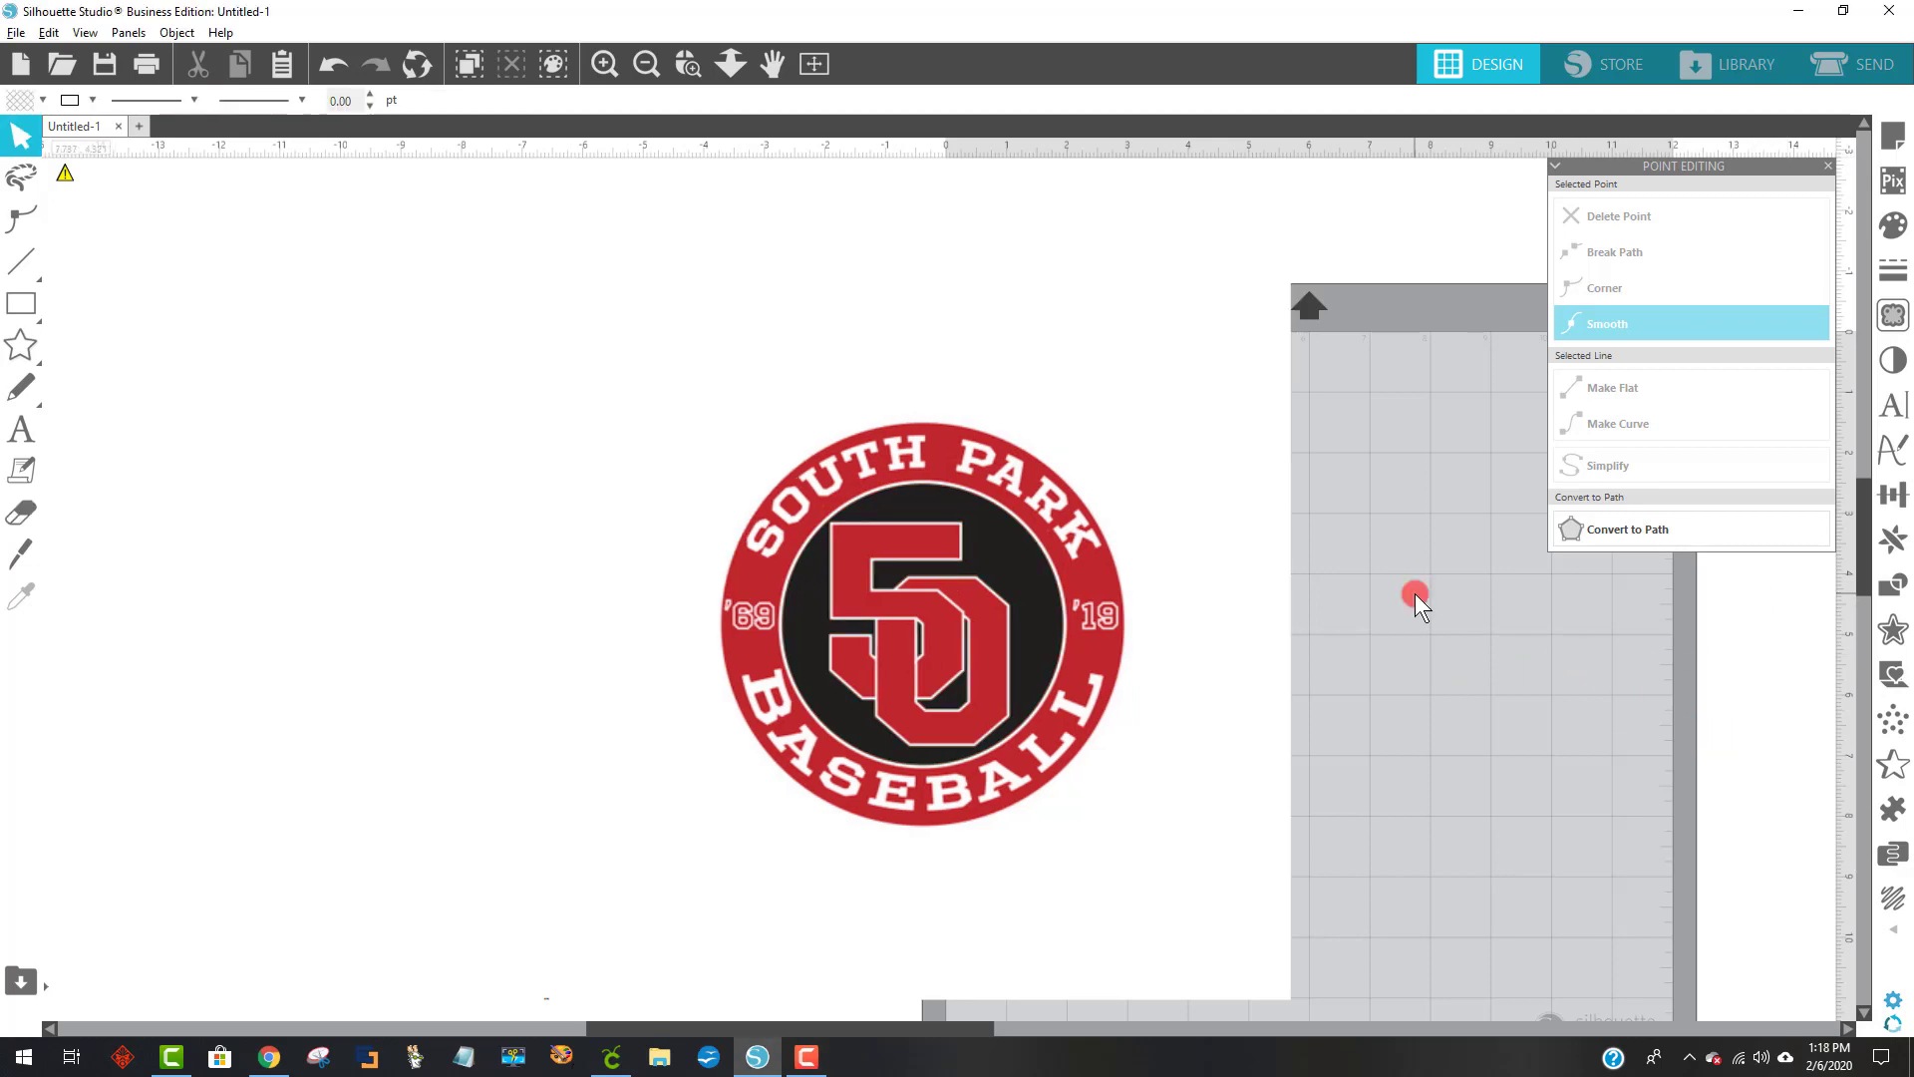
click(1902, 317)
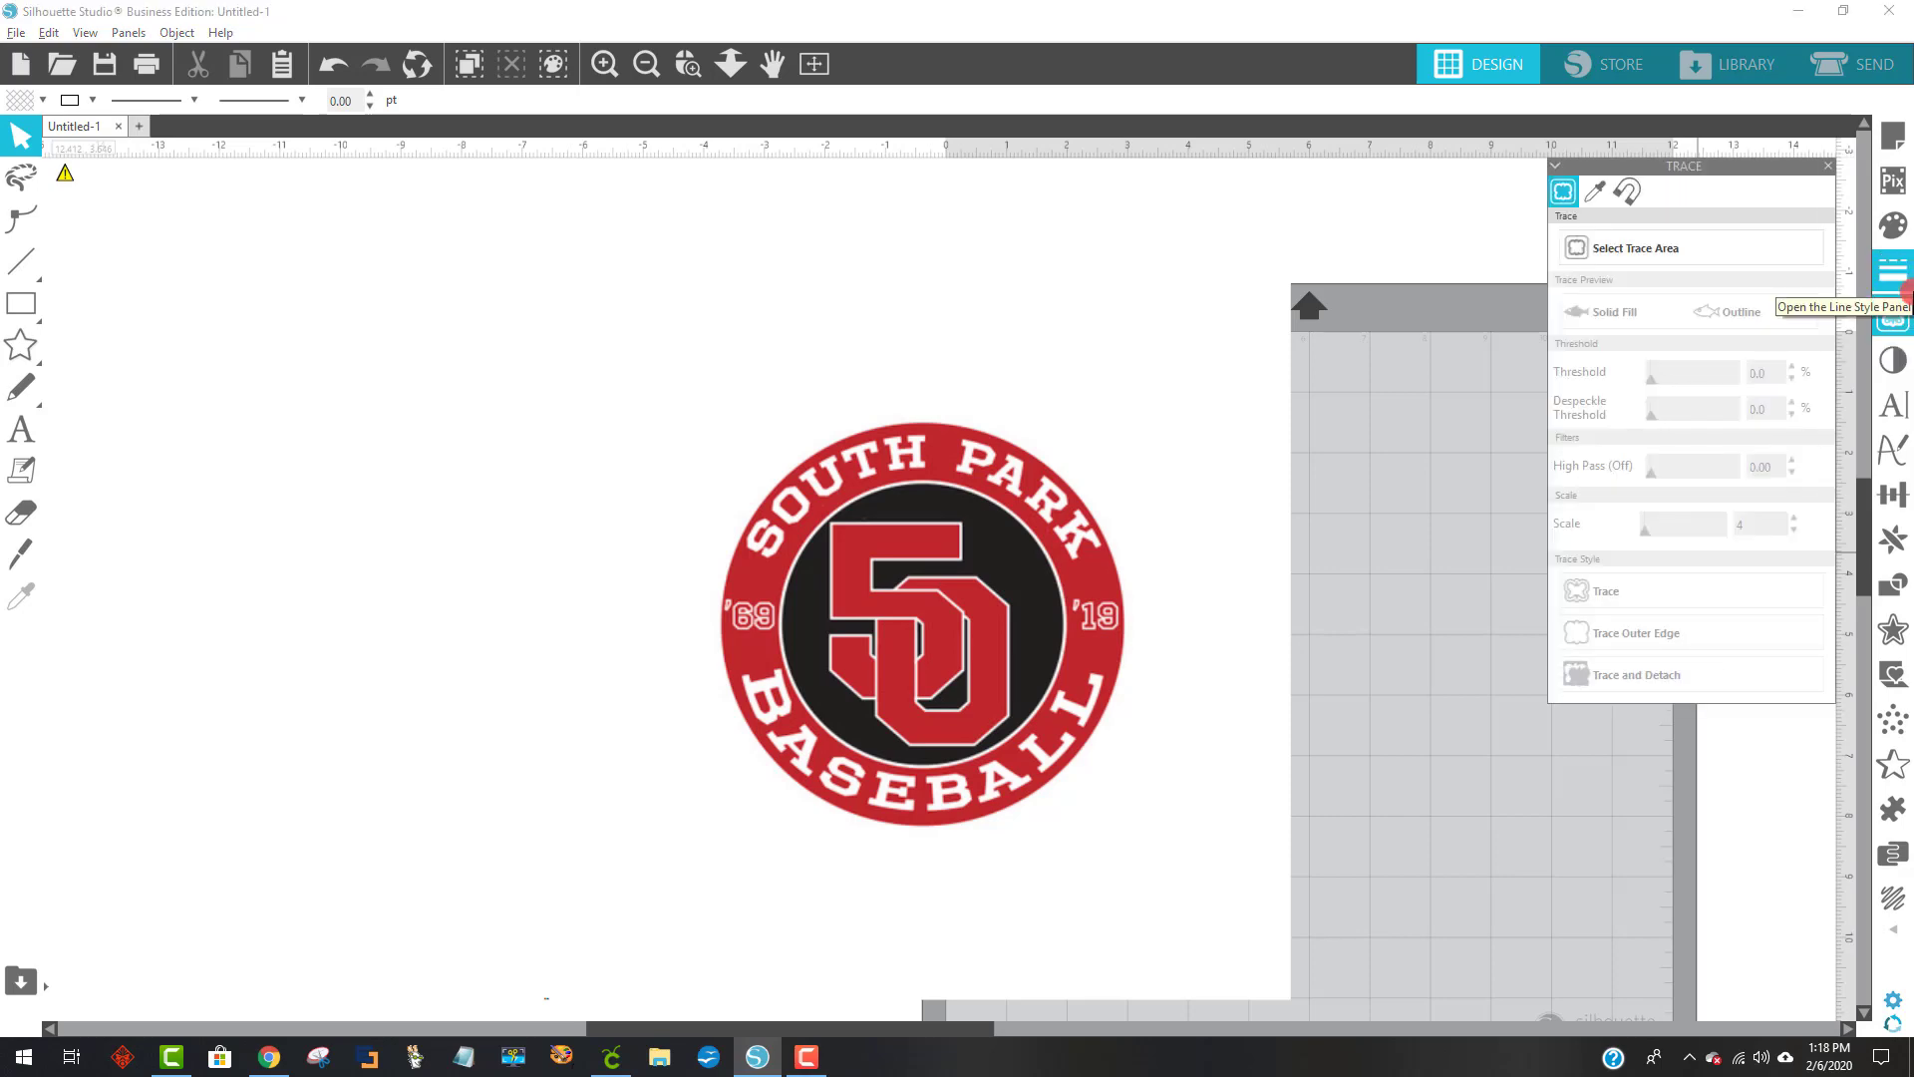
click(1593, 193)
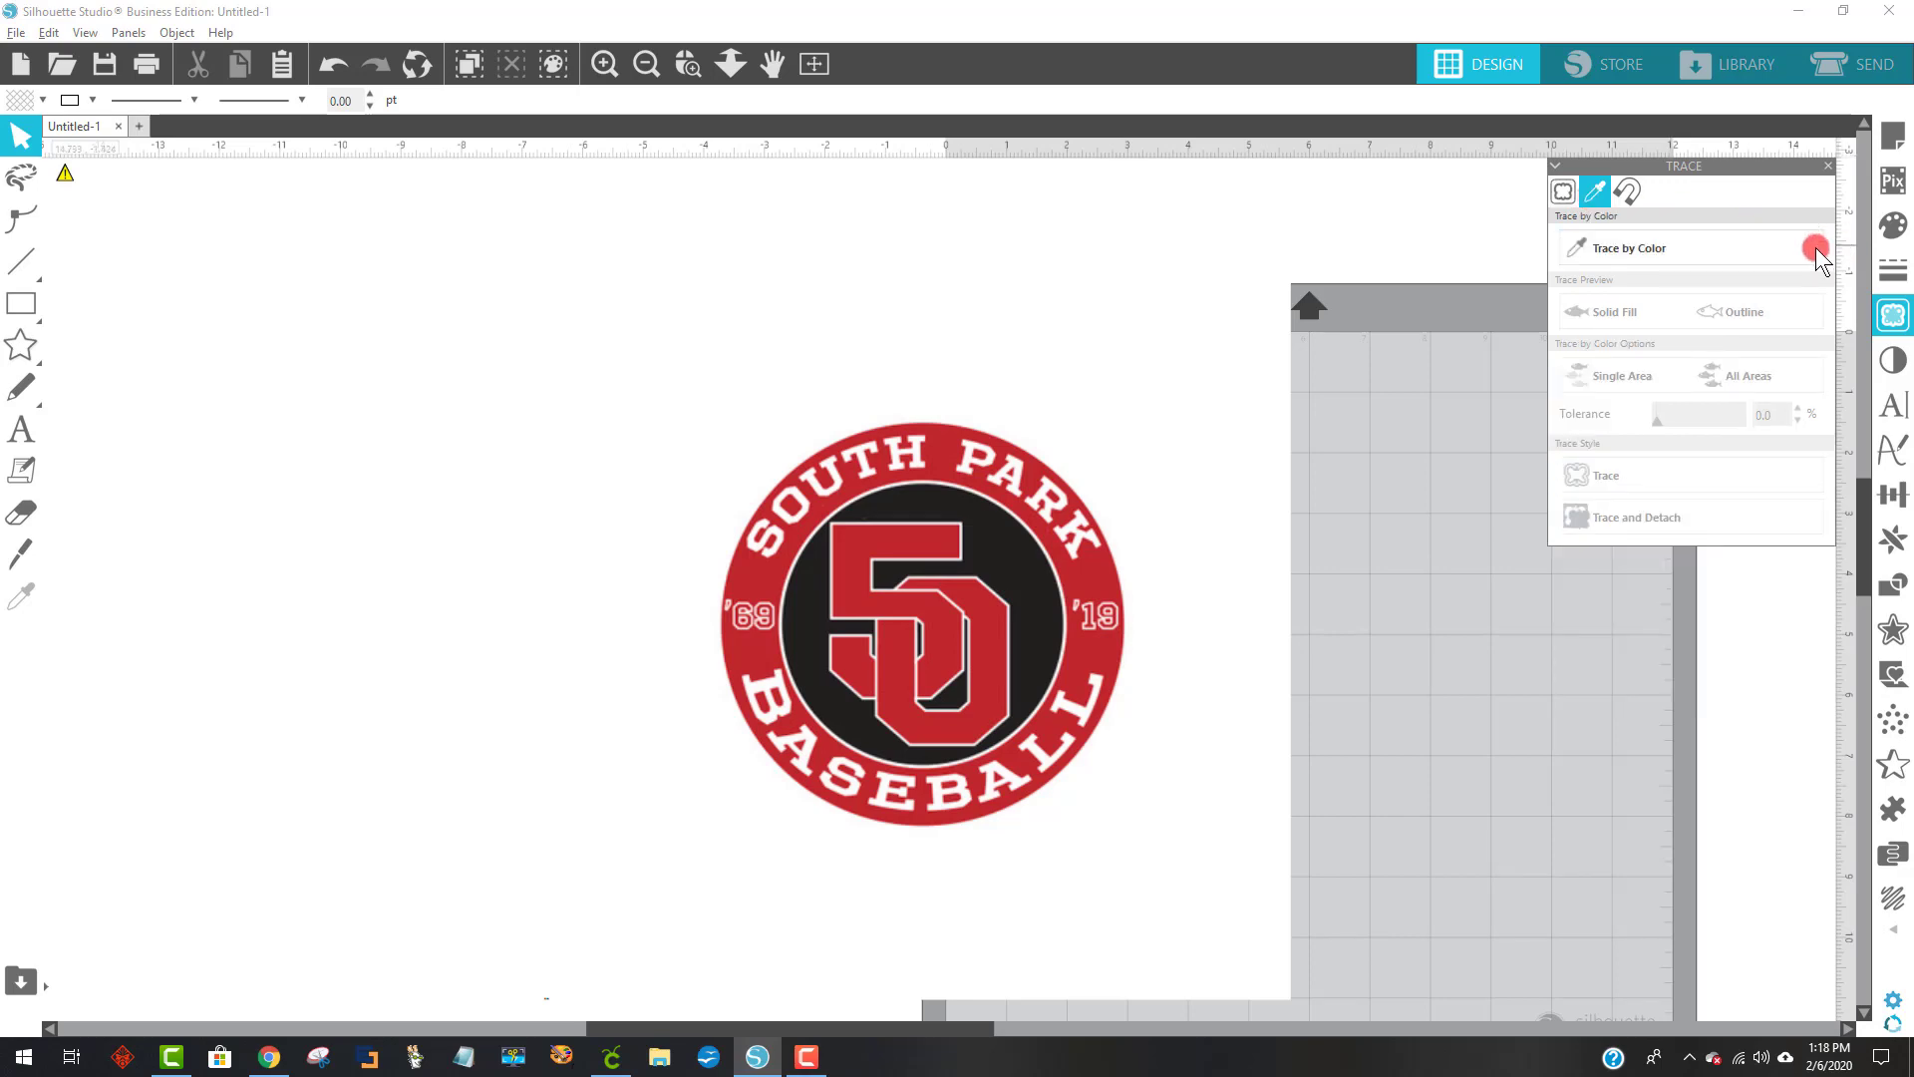
click(1612, 261)
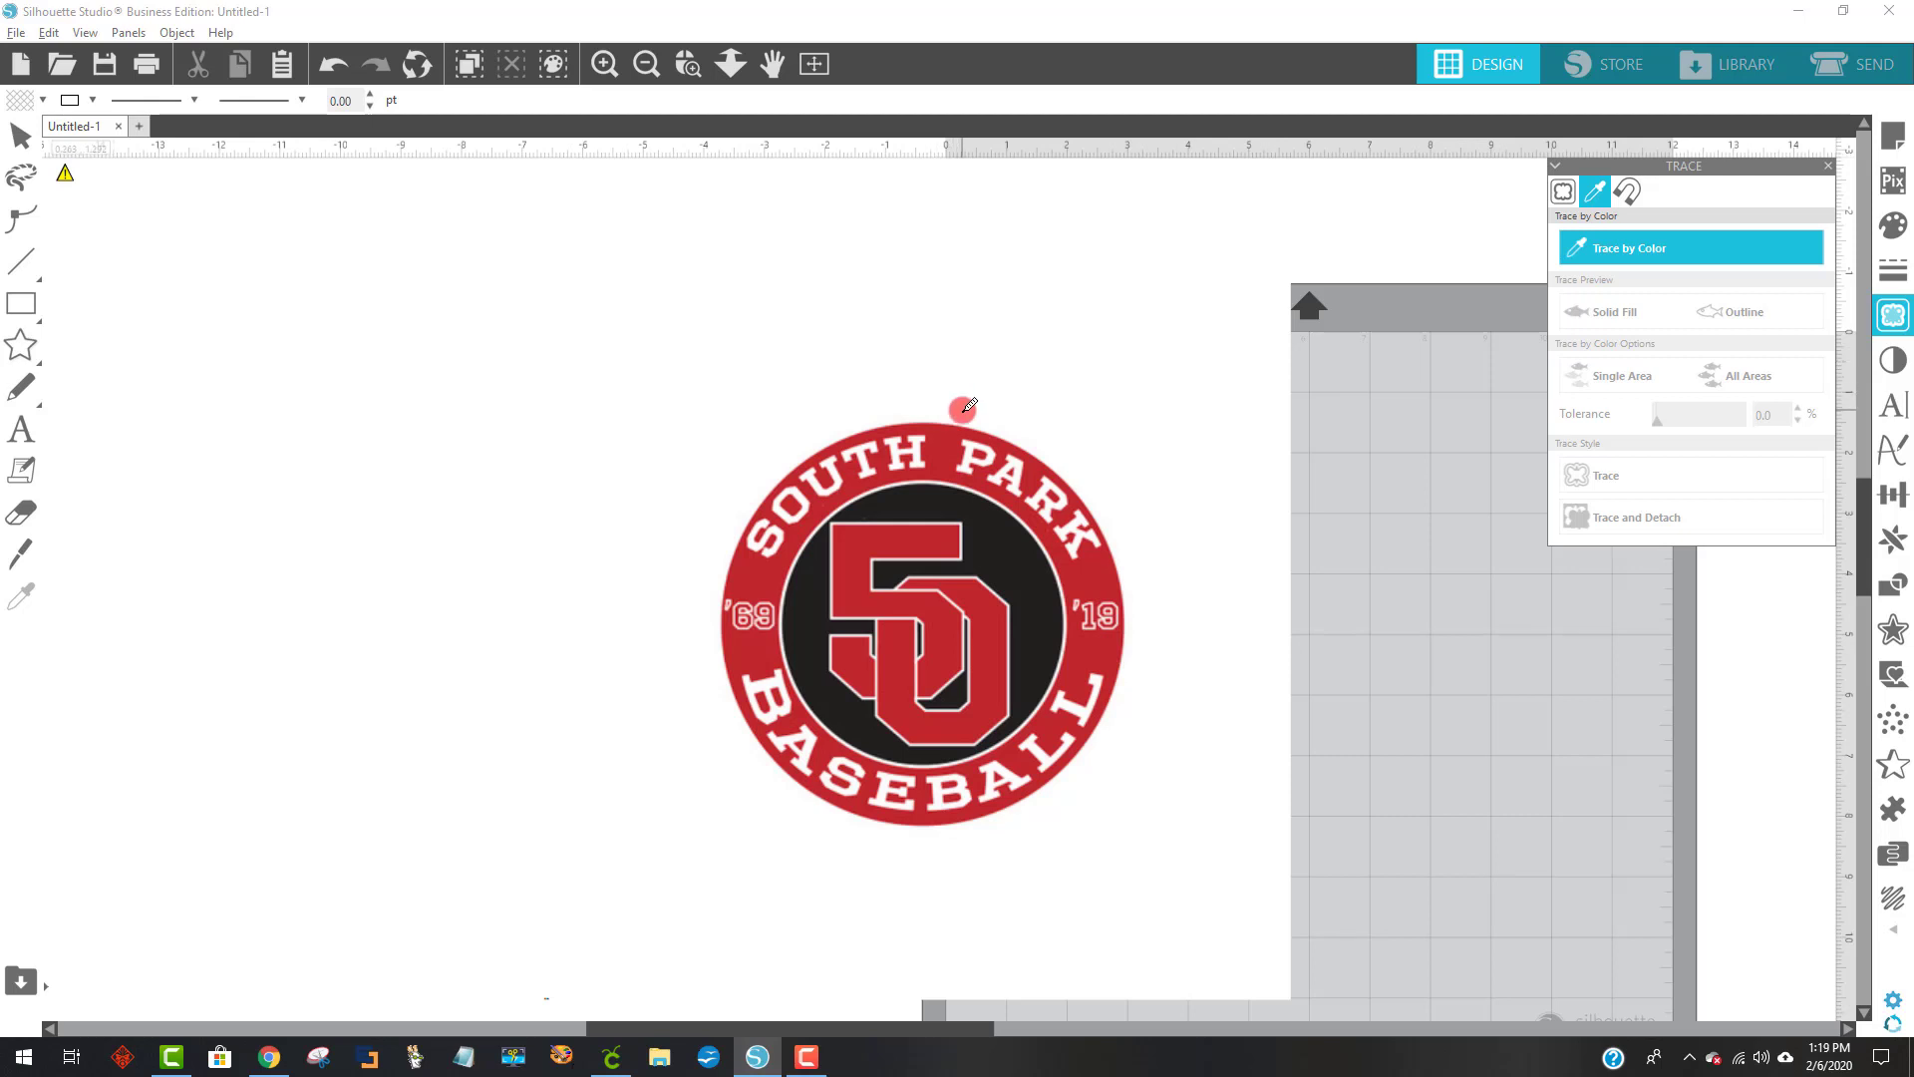
click(926, 498)
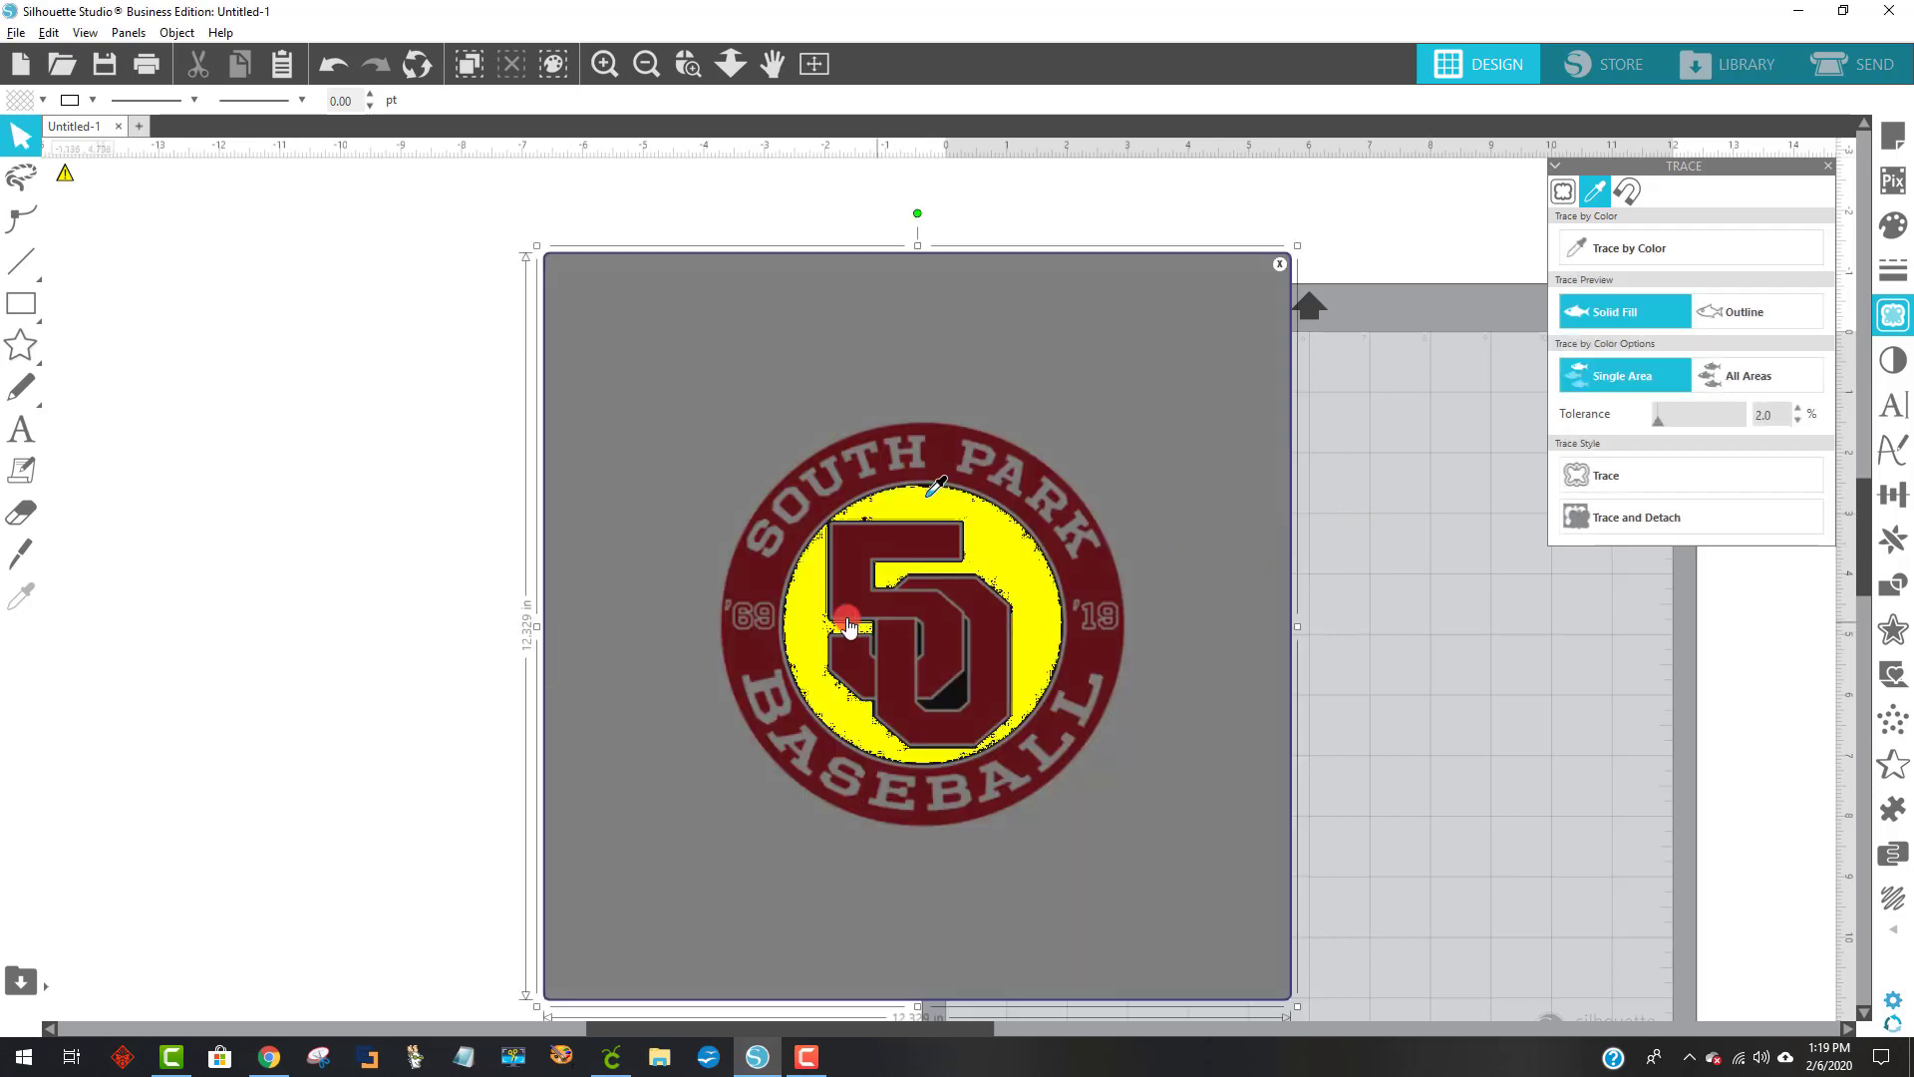
- Set the Trace by Color tolerance to 12% for the single black area around the 50
click(688, 64)
drag(743, 296, 1157, 823)
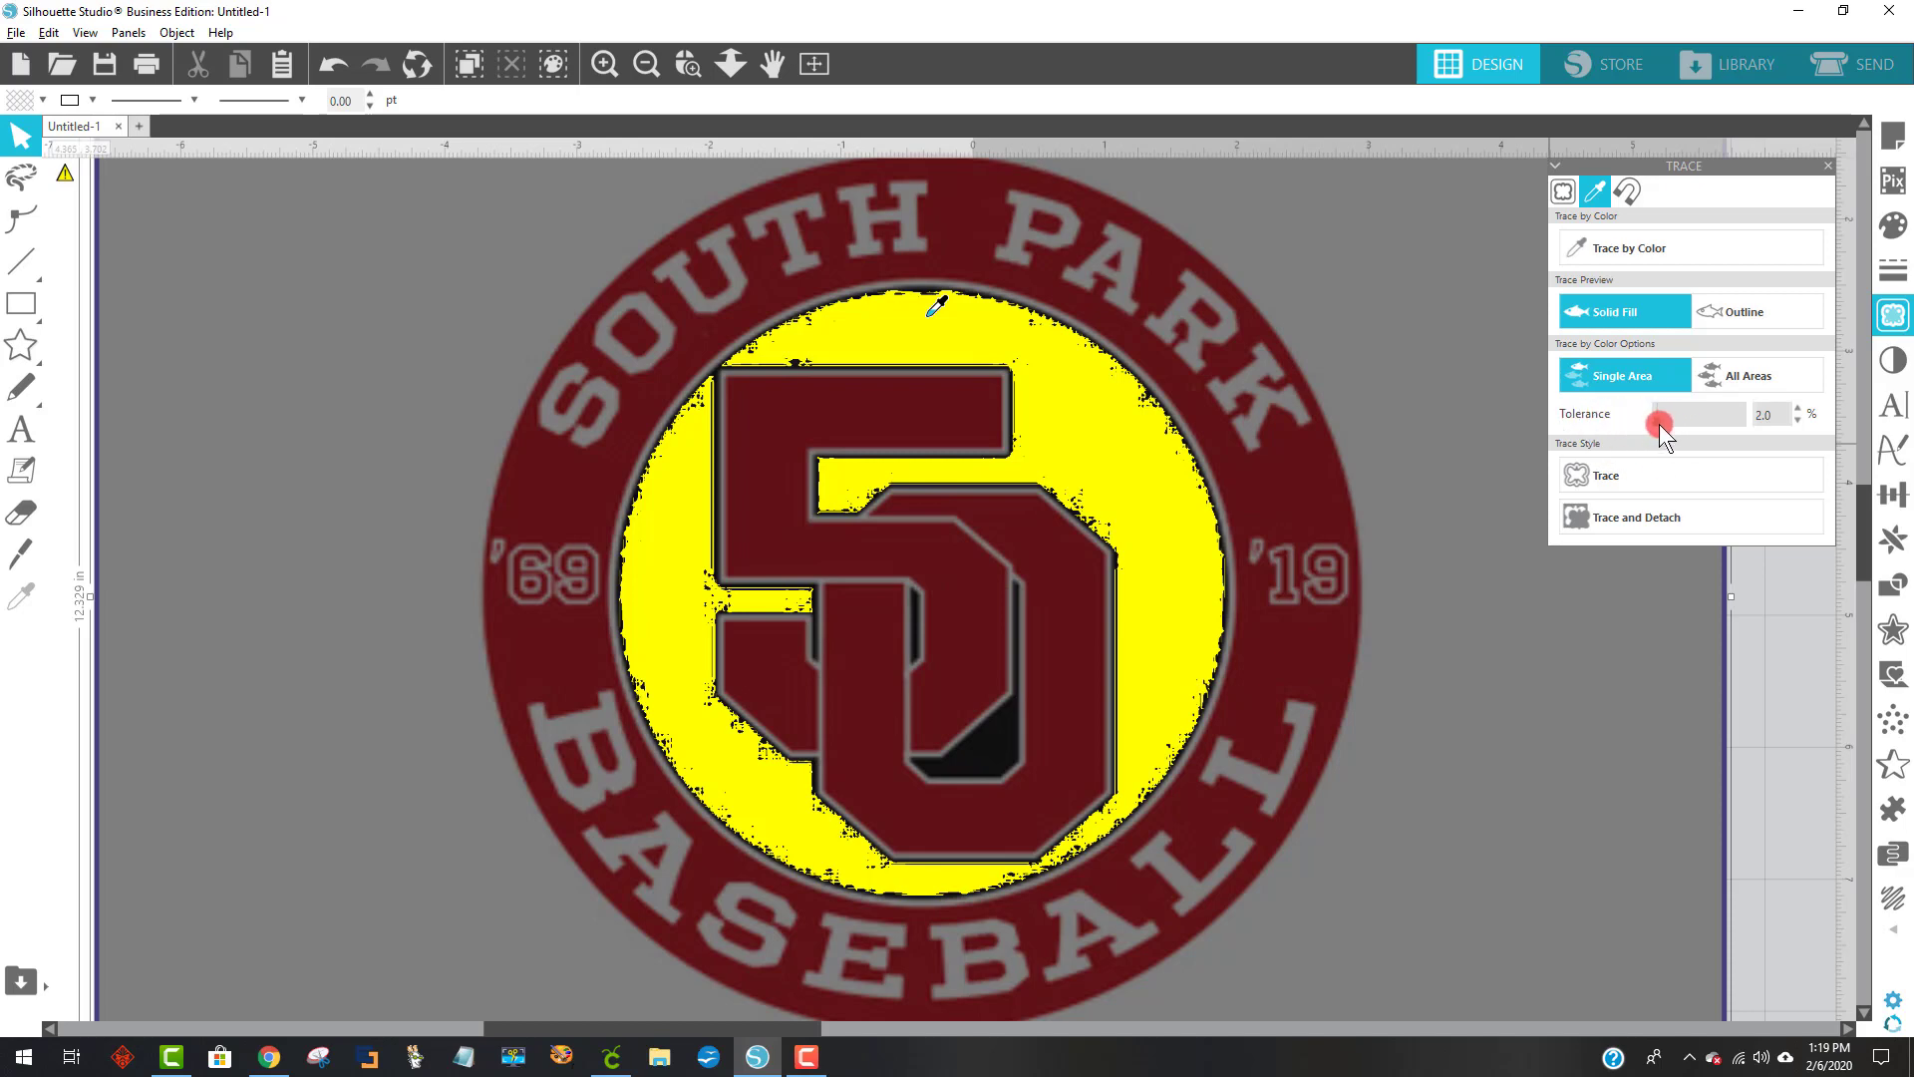
drag(1658, 423, 1661, 420)
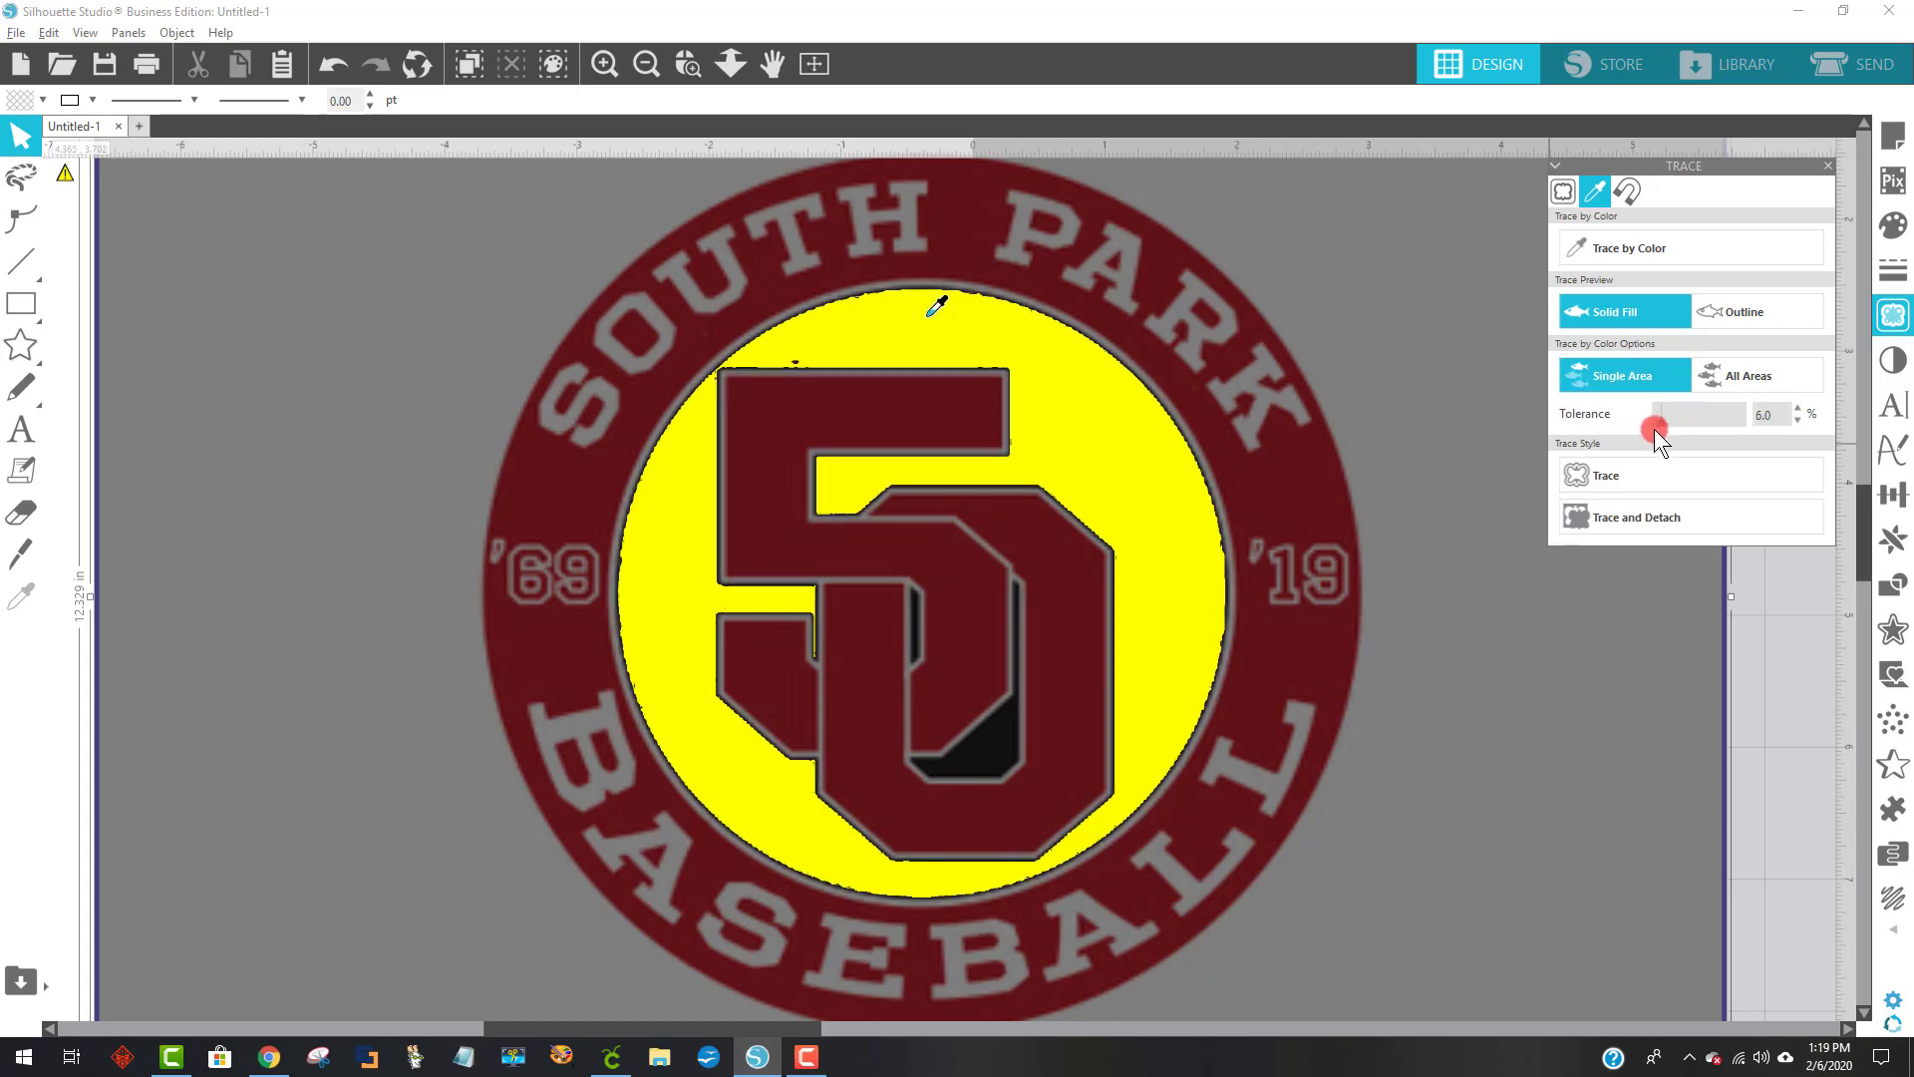
click(1675, 433)
click(1798, 409)
click(1798, 408)
click(1798, 408)
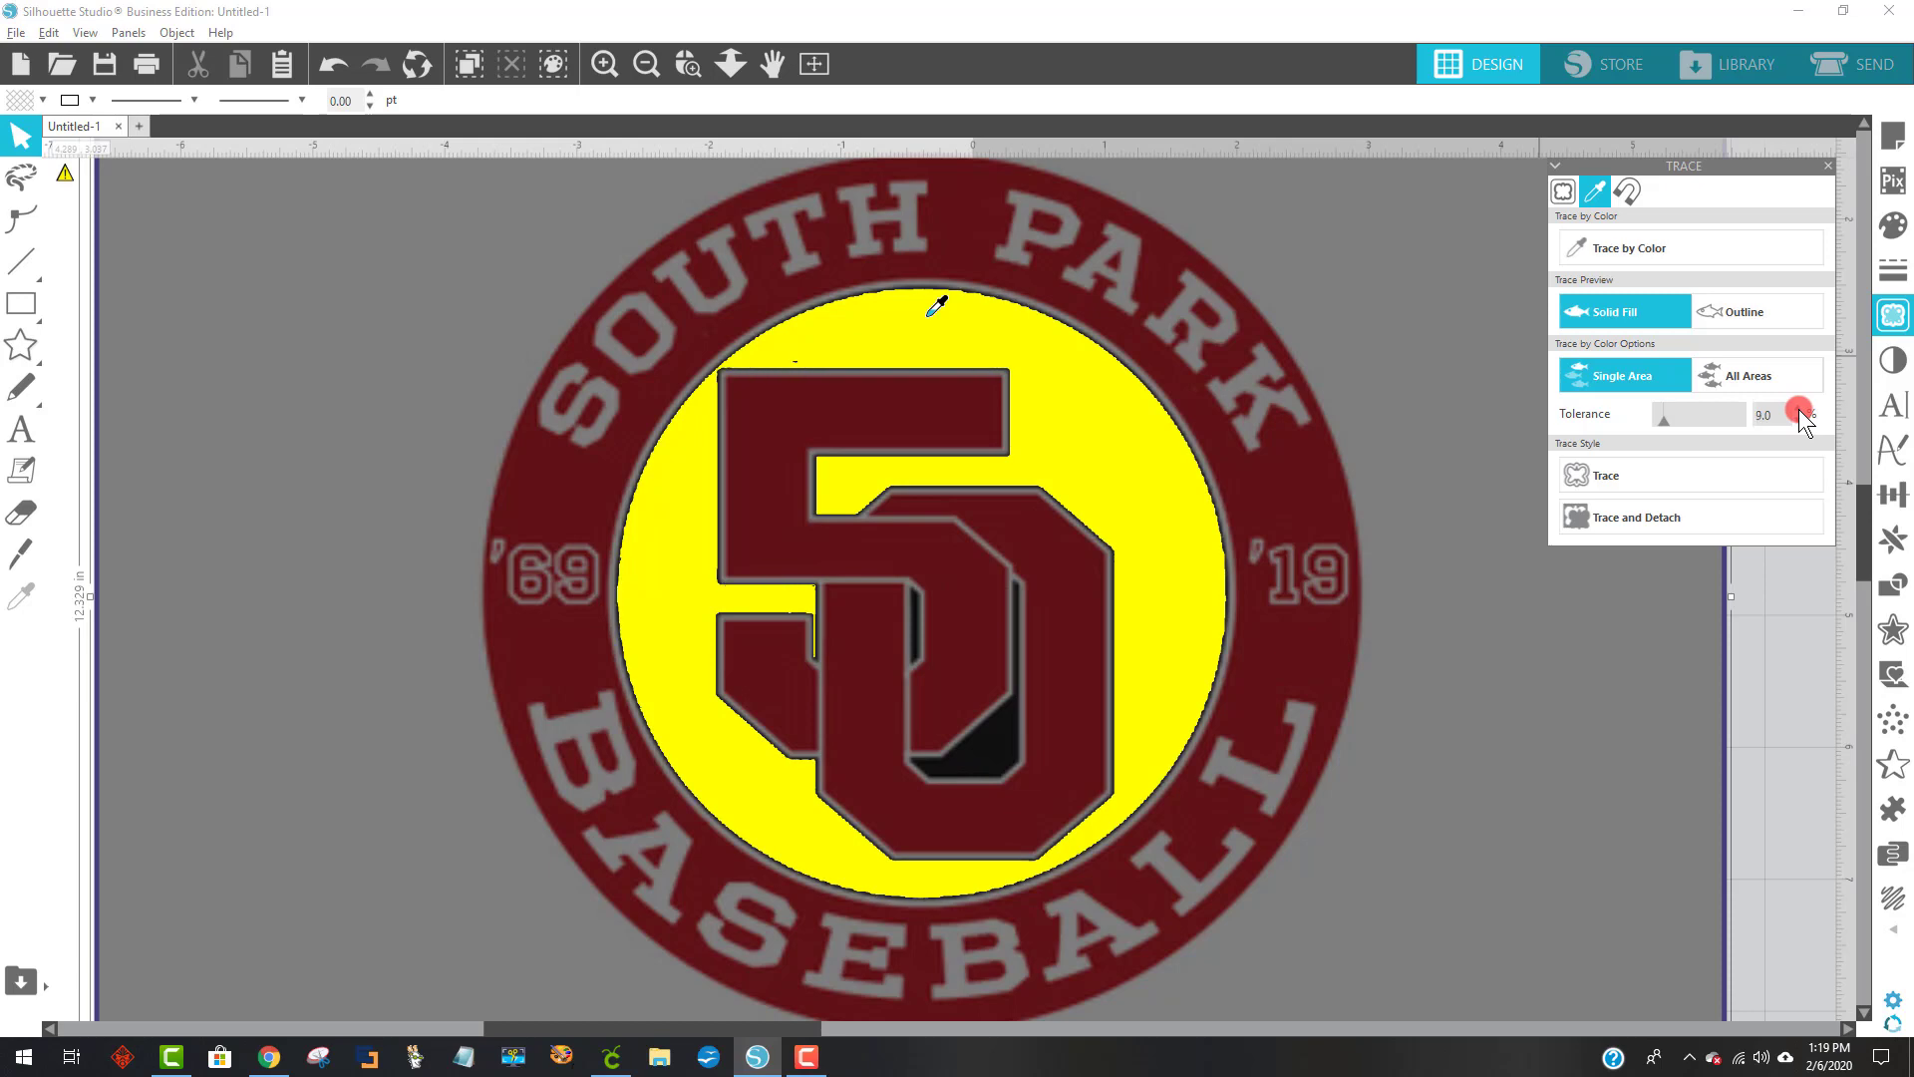
click(1798, 409)
click(1799, 409)
click(1798, 409)
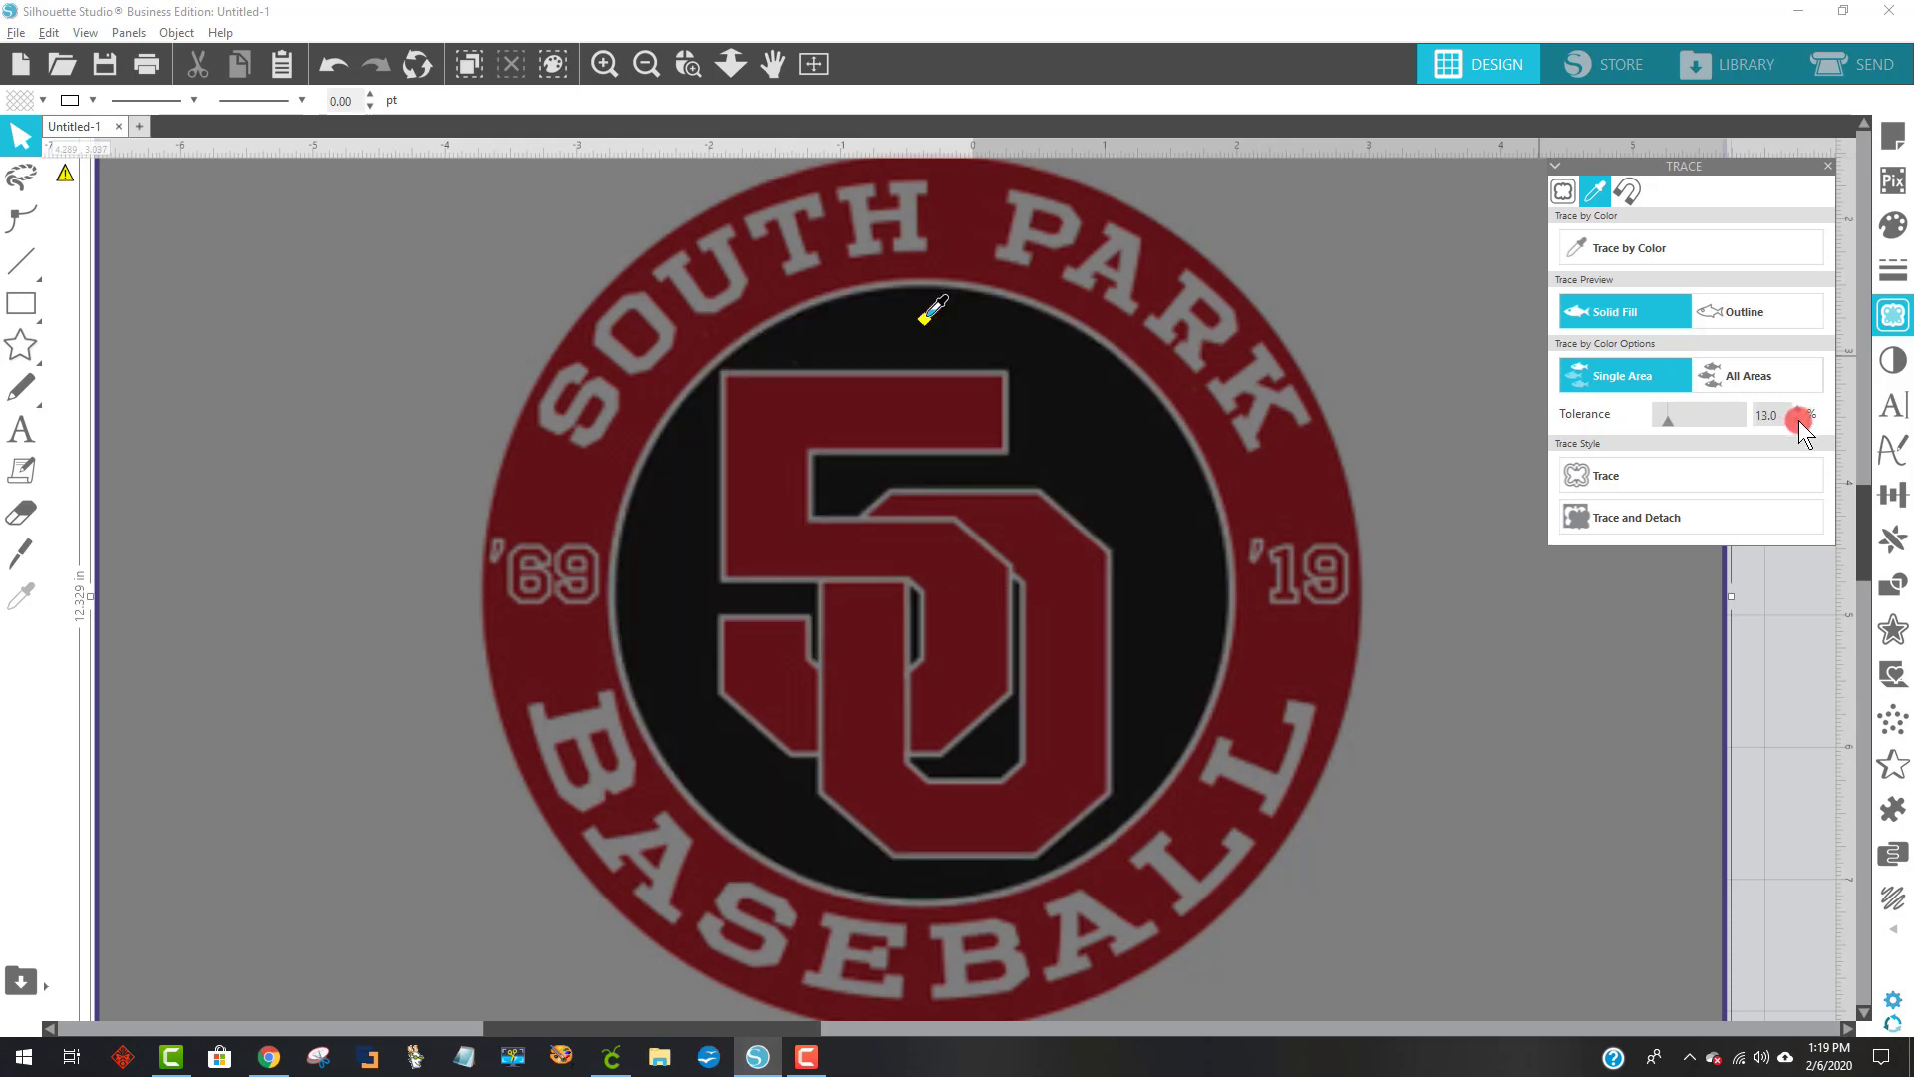
click(1800, 420)
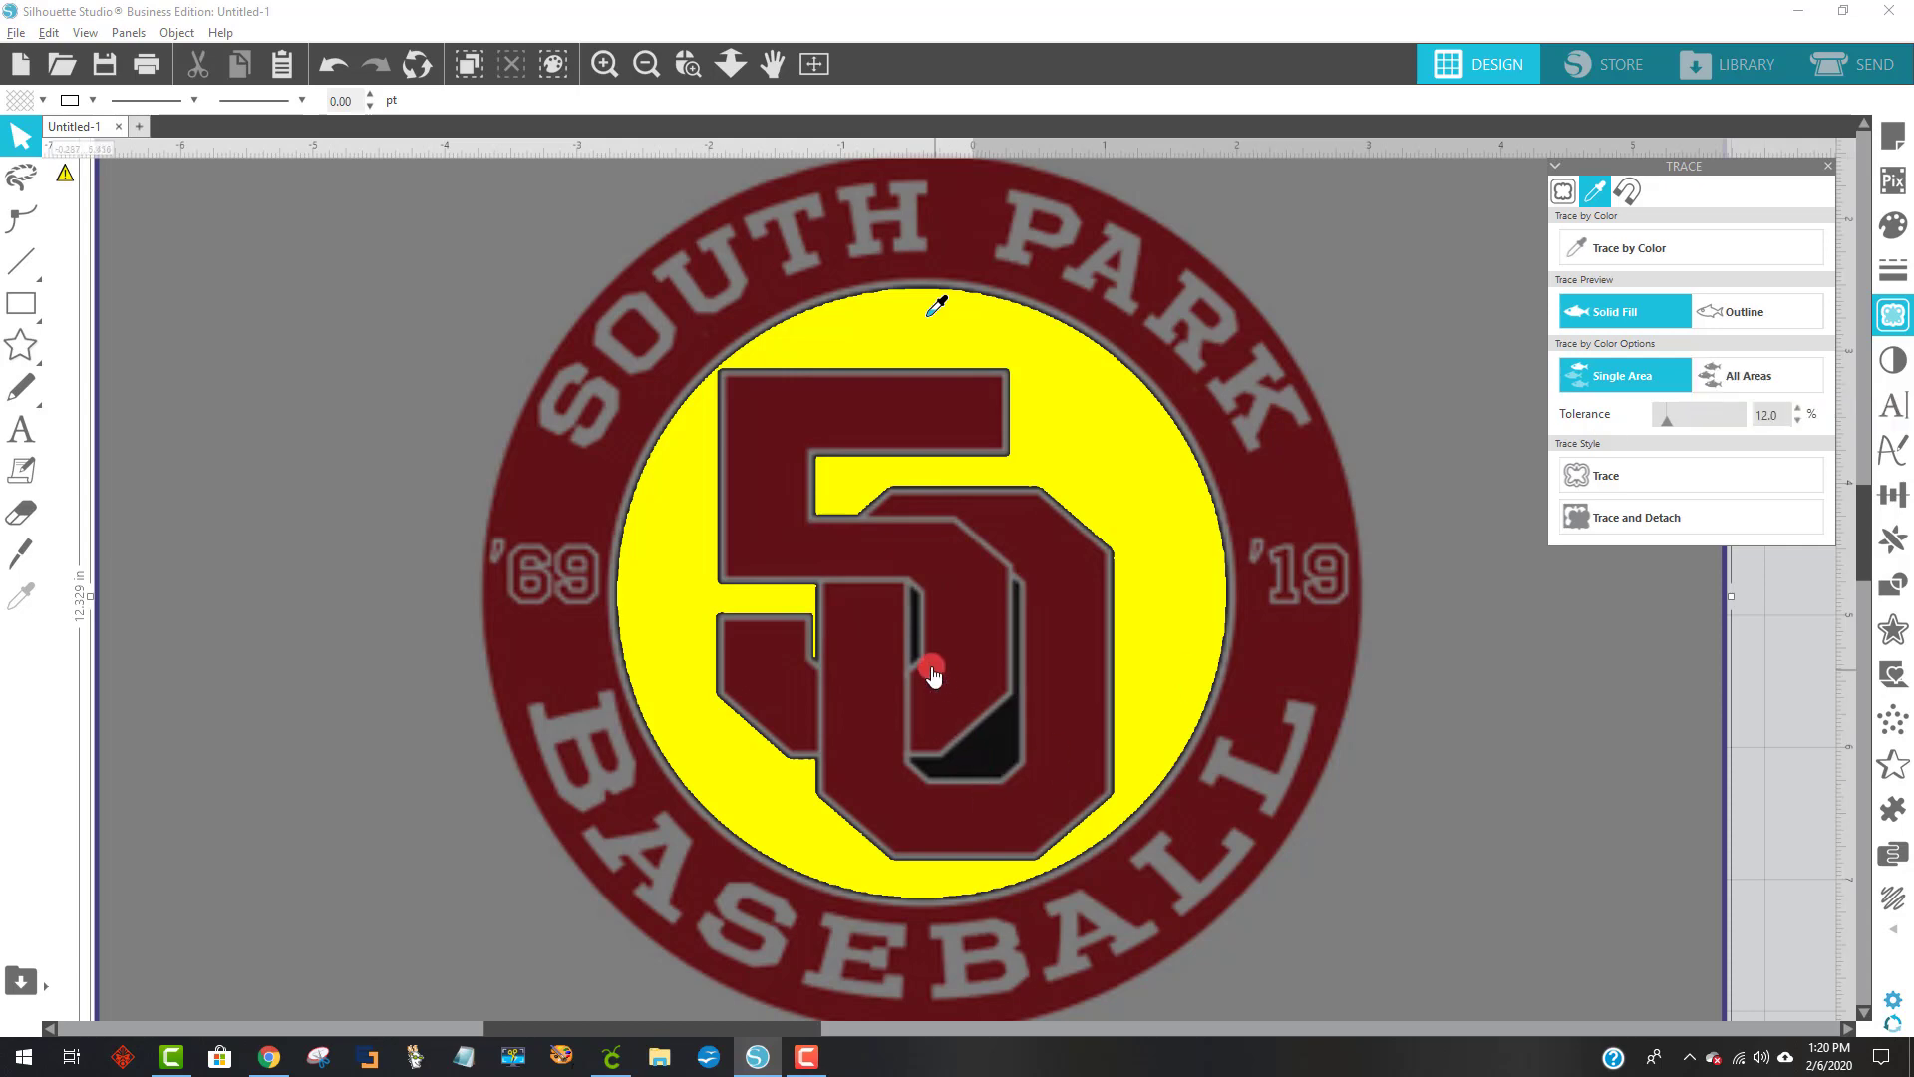
- Trace all areas of the sampled black in the logo with a tolerance of 32%
click(1815, 373)
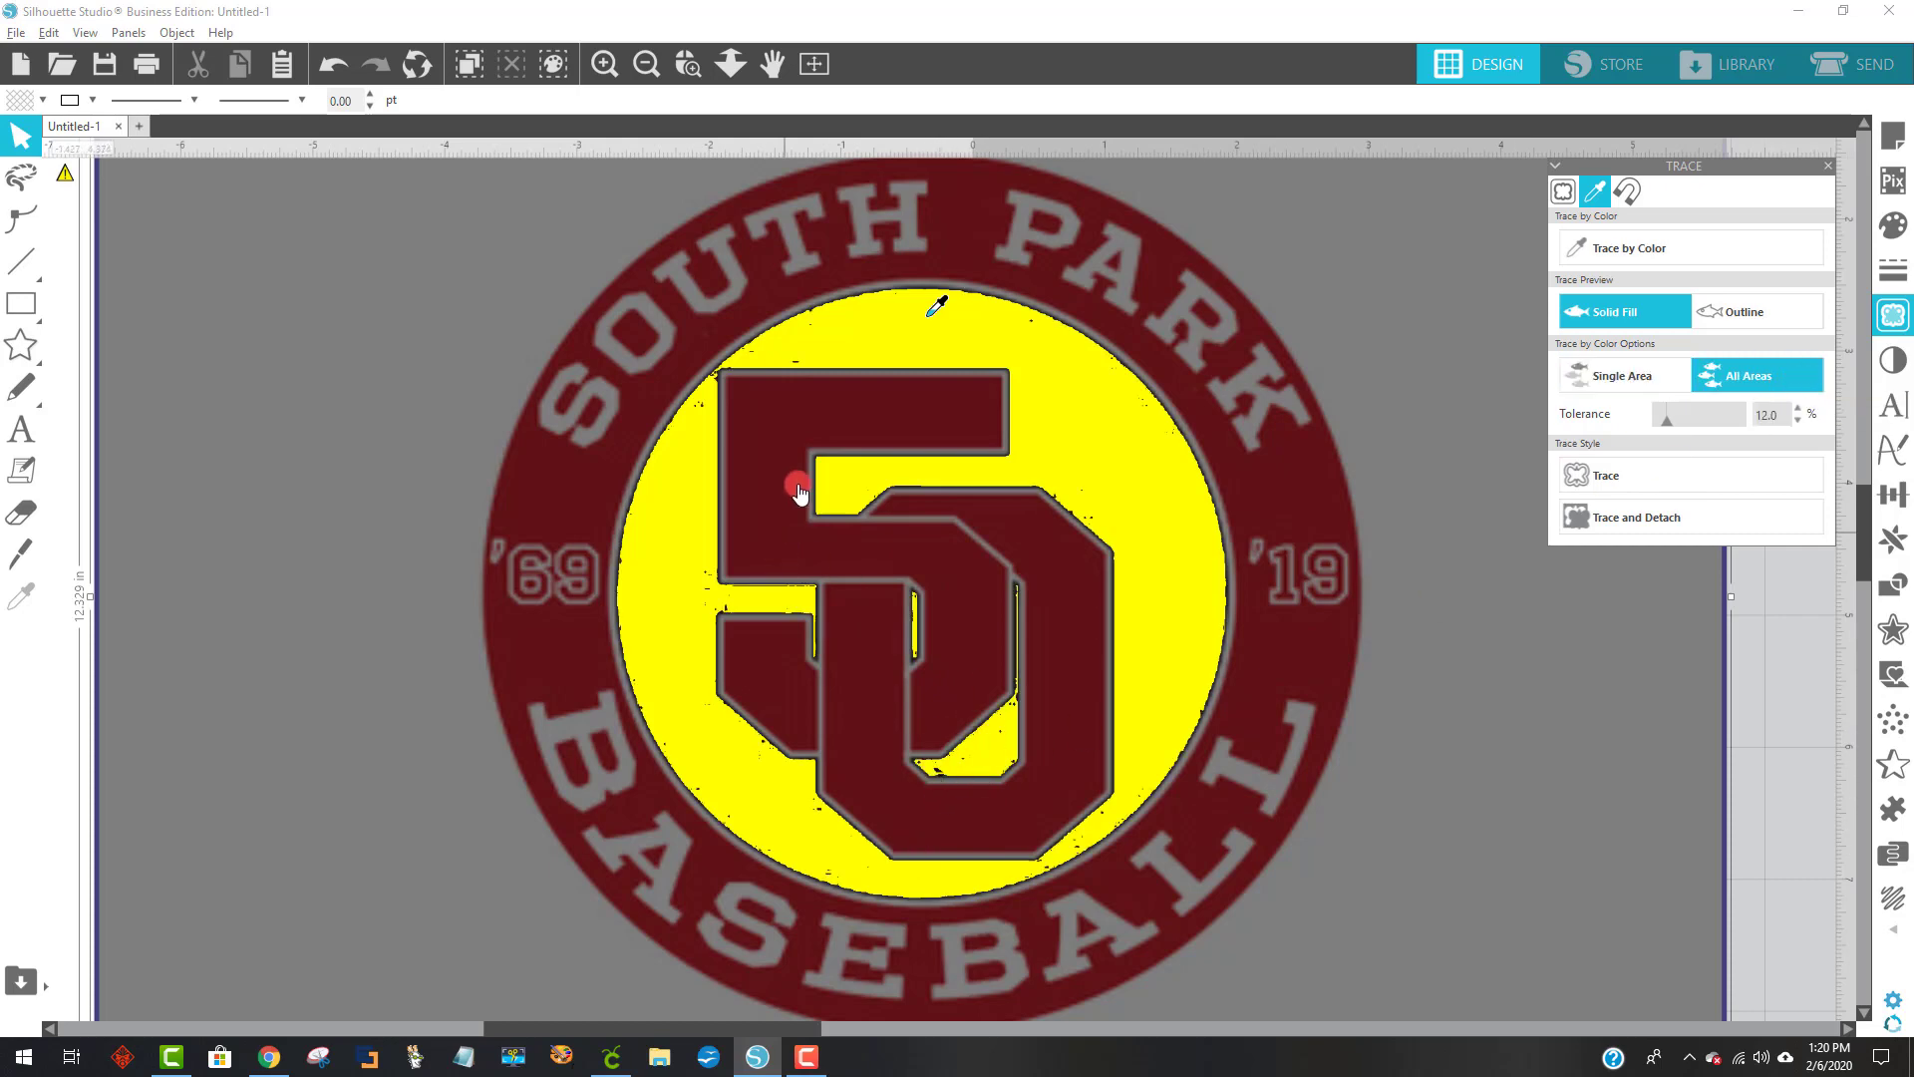
click(1800, 407)
click(1801, 406)
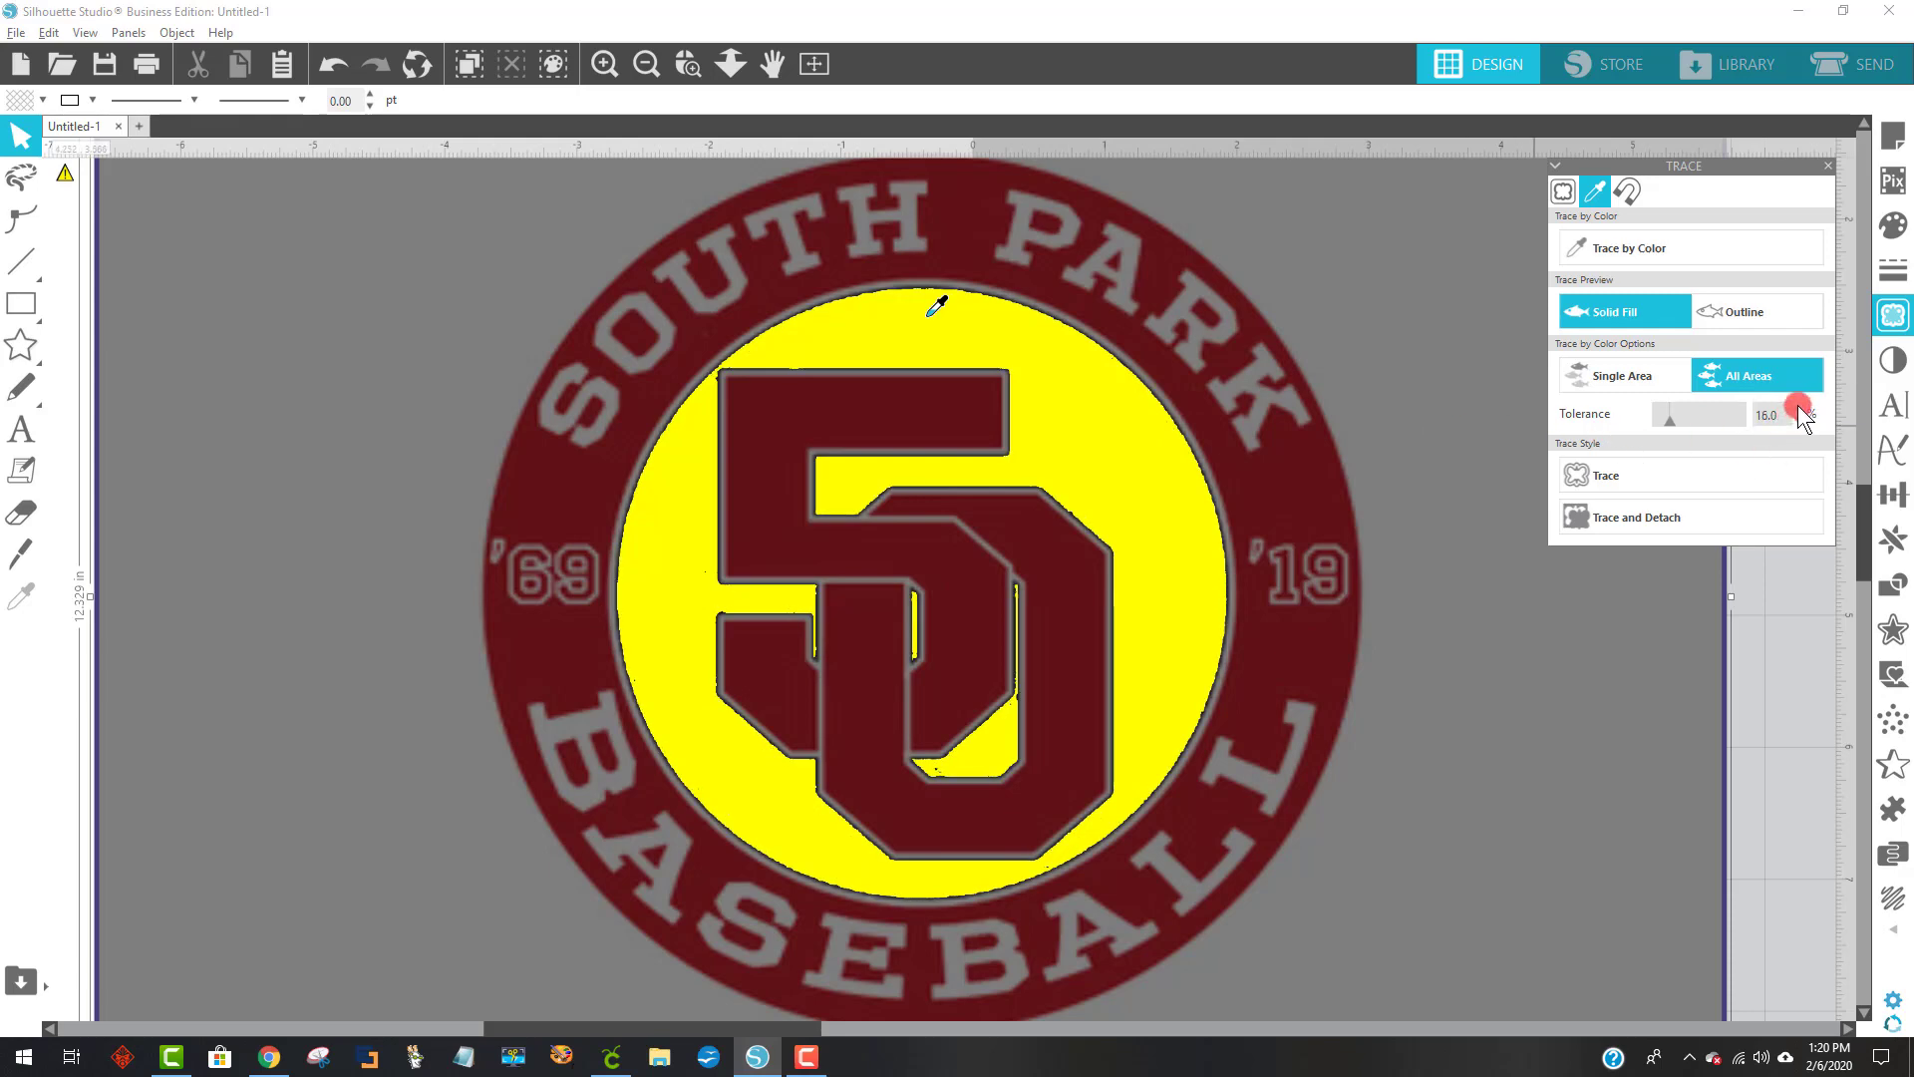
click(1800, 407)
click(1800, 407)
click(1801, 407)
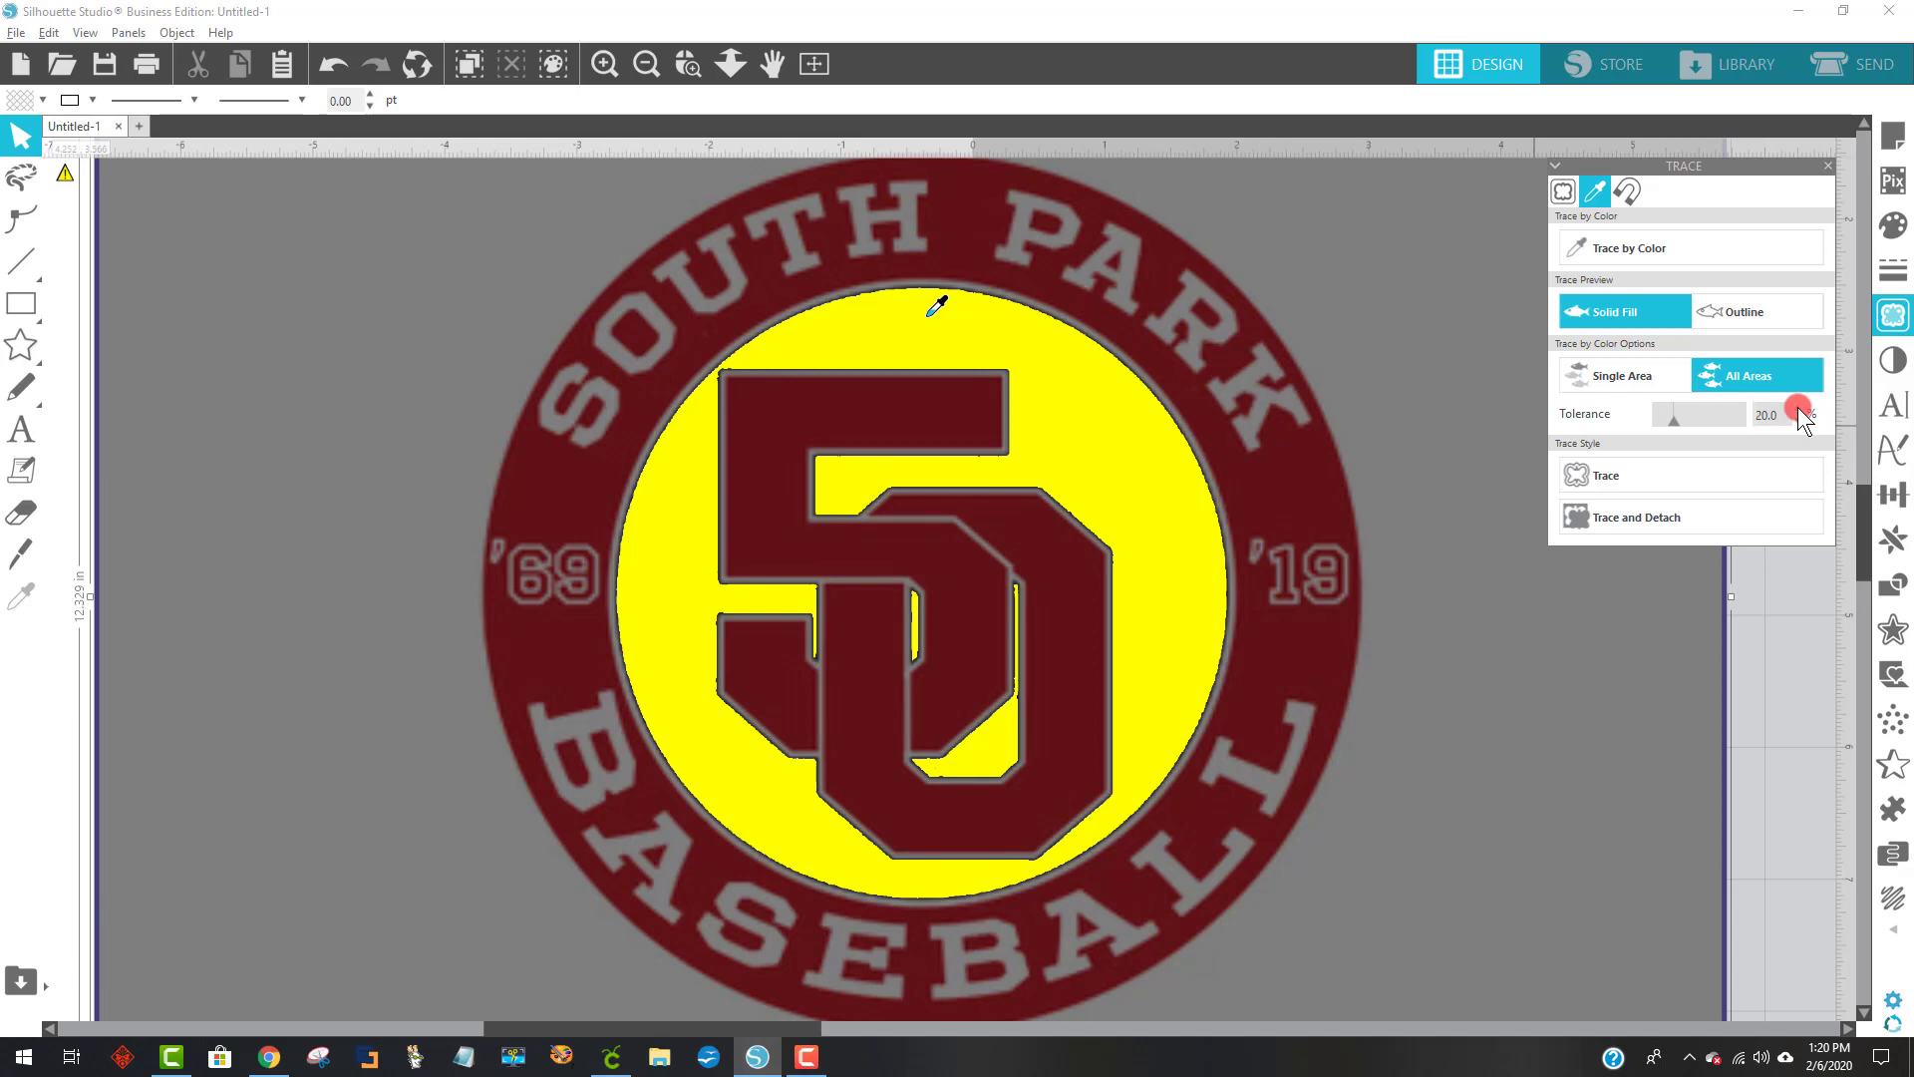
click(1800, 406)
click(1800, 407)
click(1800, 406)
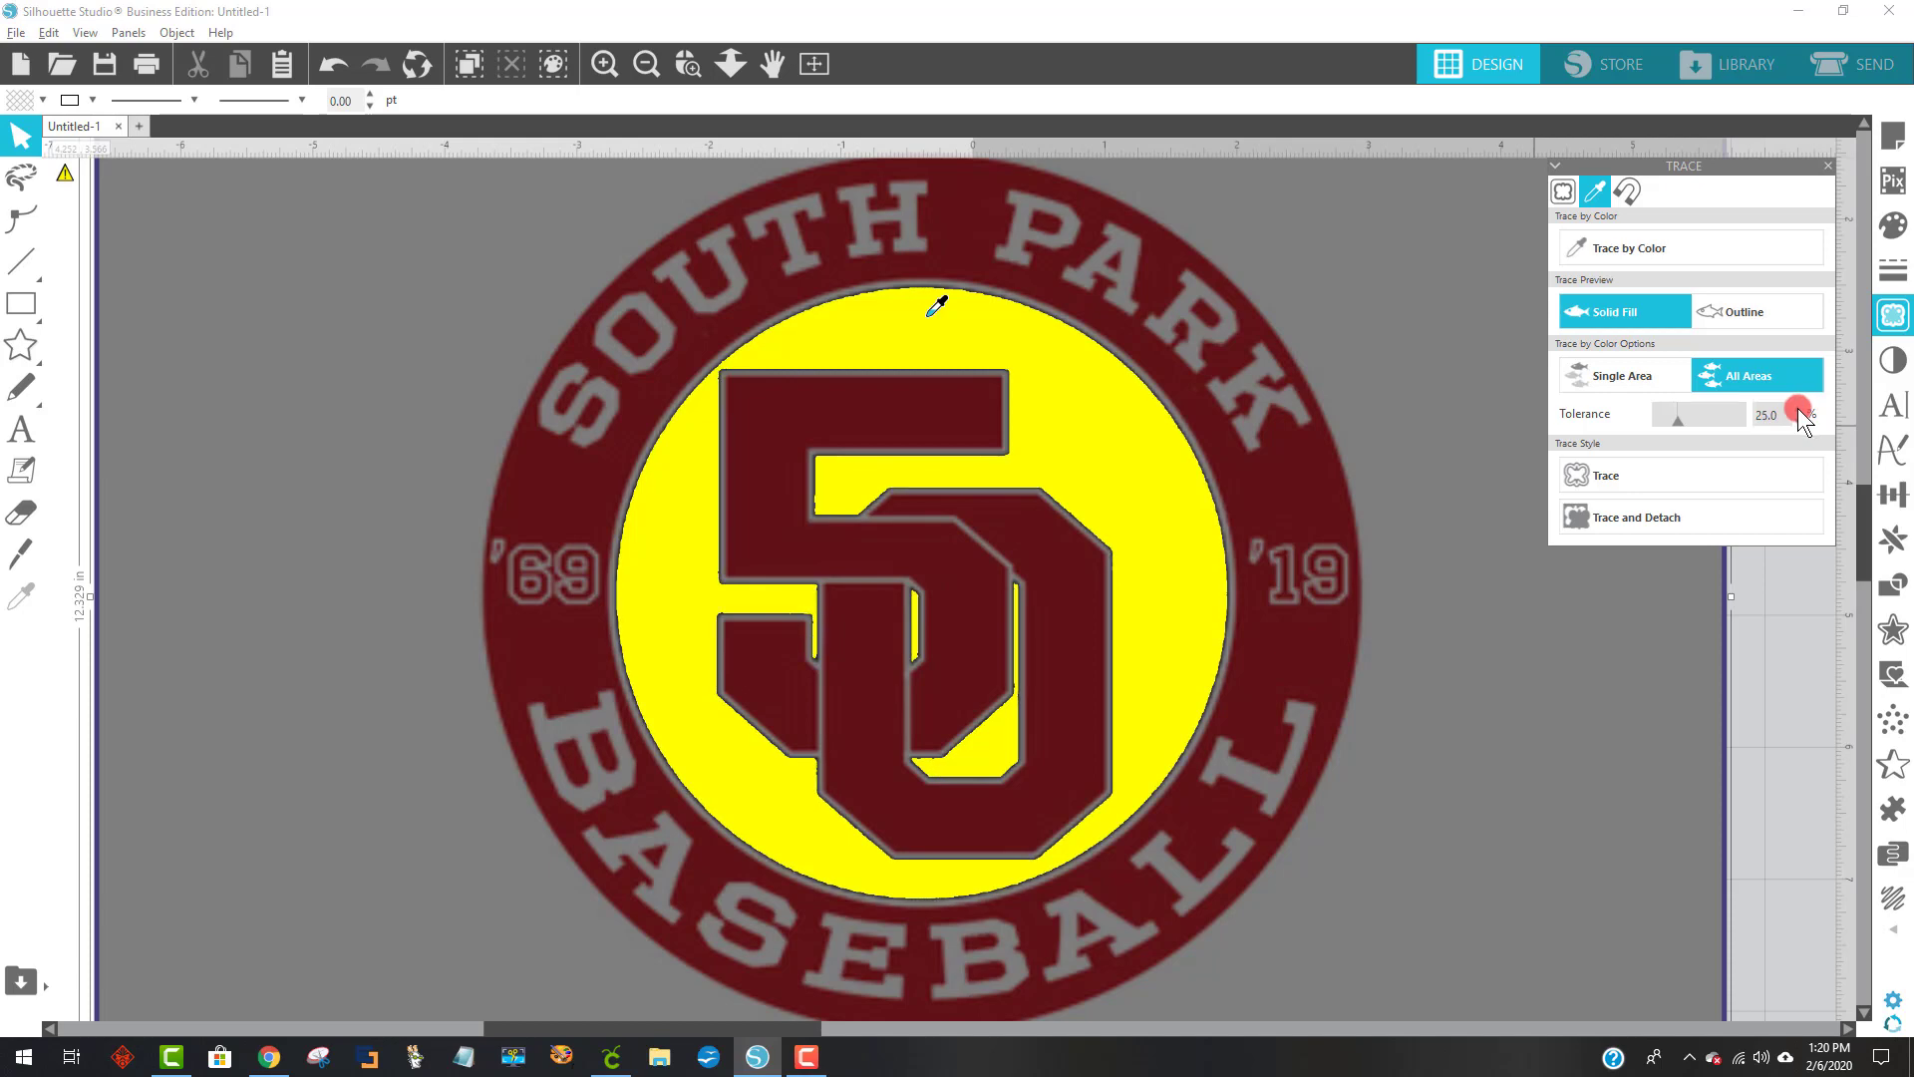
click(1800, 406)
click(1800, 407)
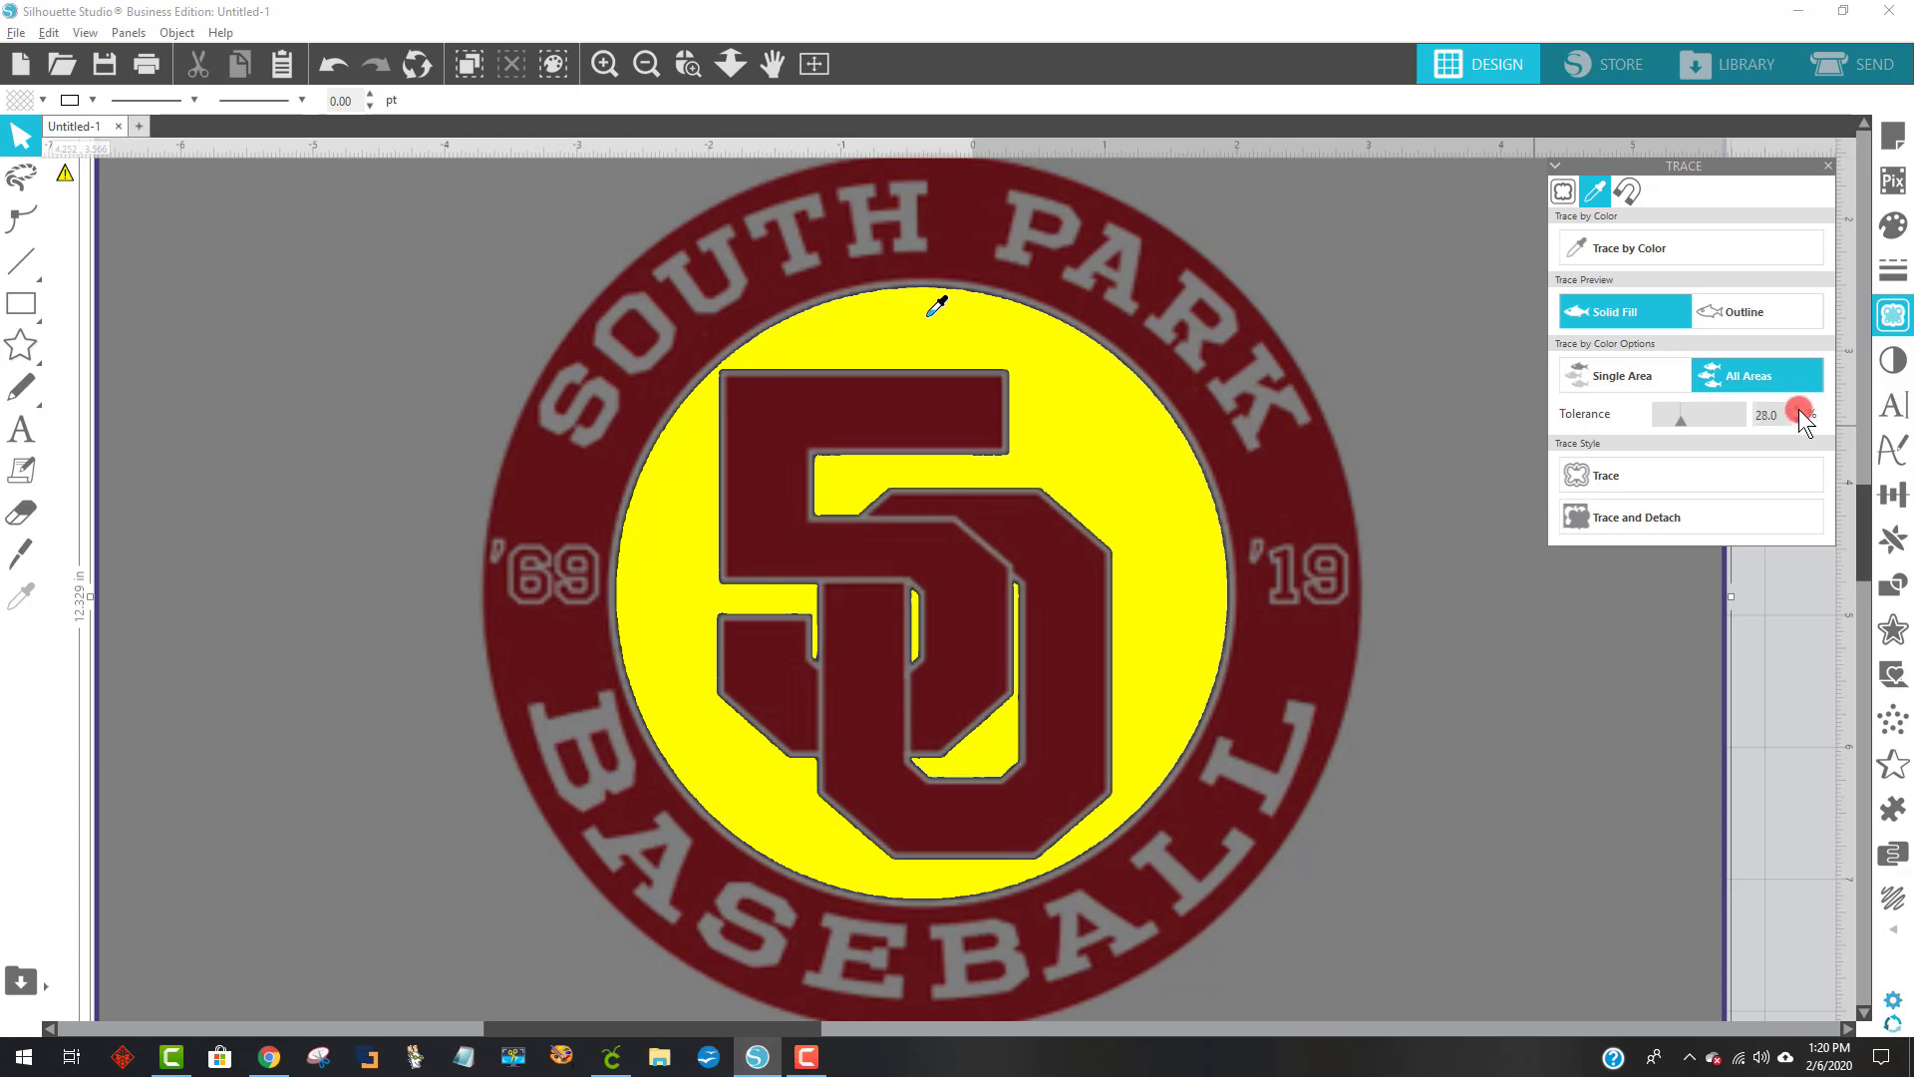
click(1801, 406)
click(1800, 406)
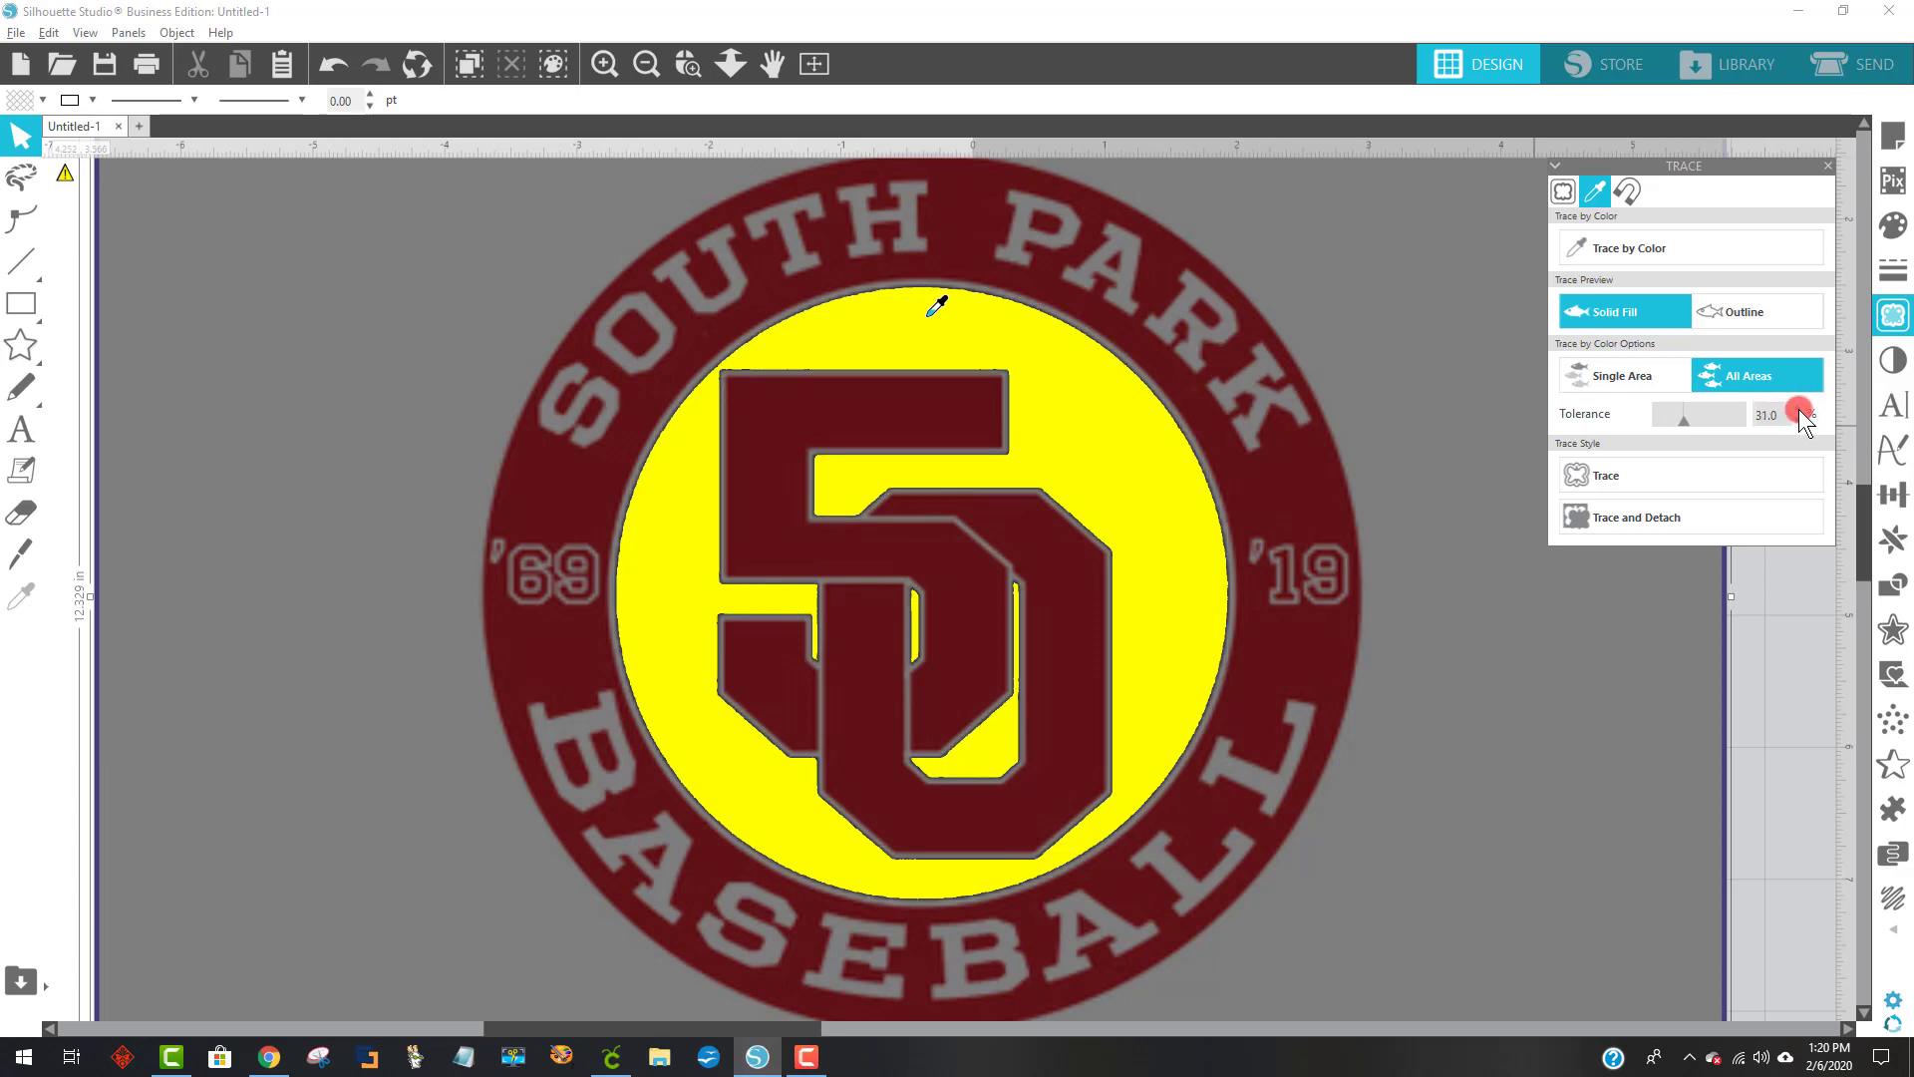
click(1799, 408)
click(1647, 475)
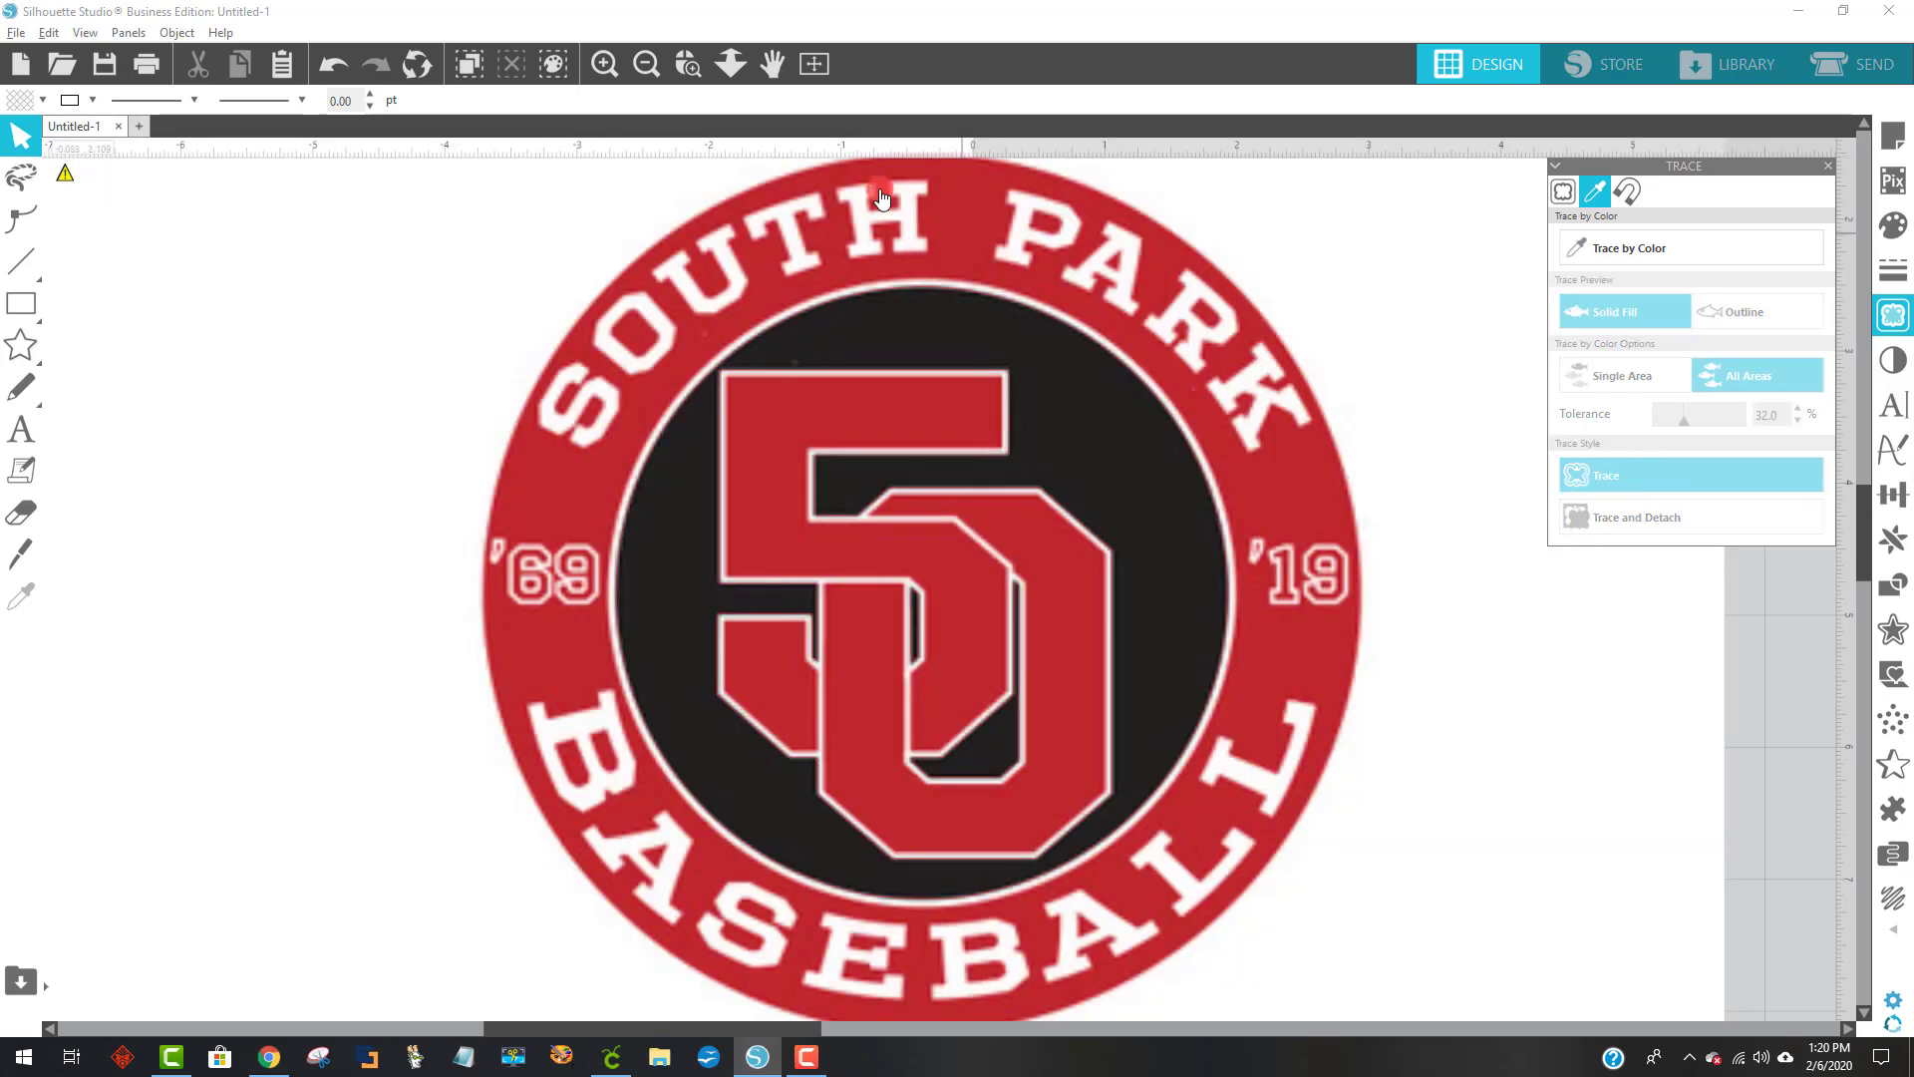
- Move the logo image to the right, clear of the traced circle and 50 outline
click(644, 63)
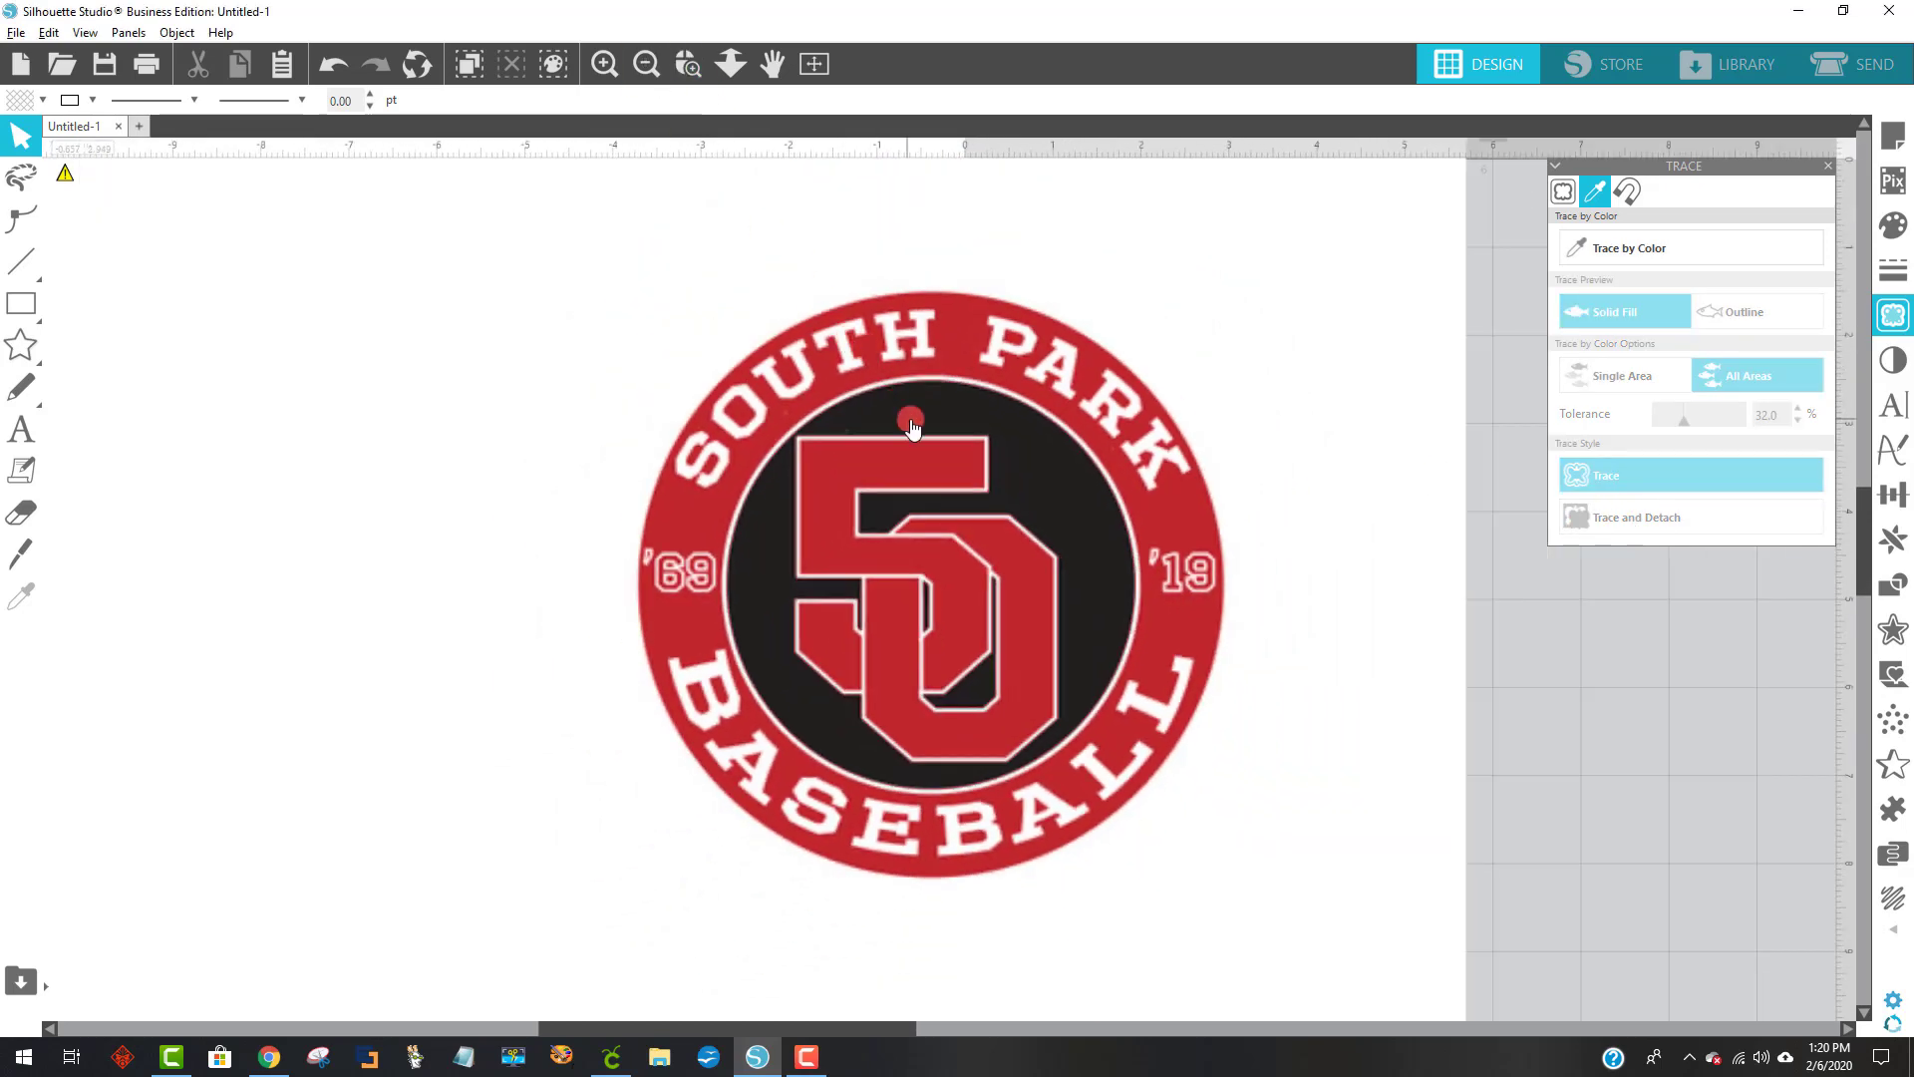
drag(992, 421, 1283, 451)
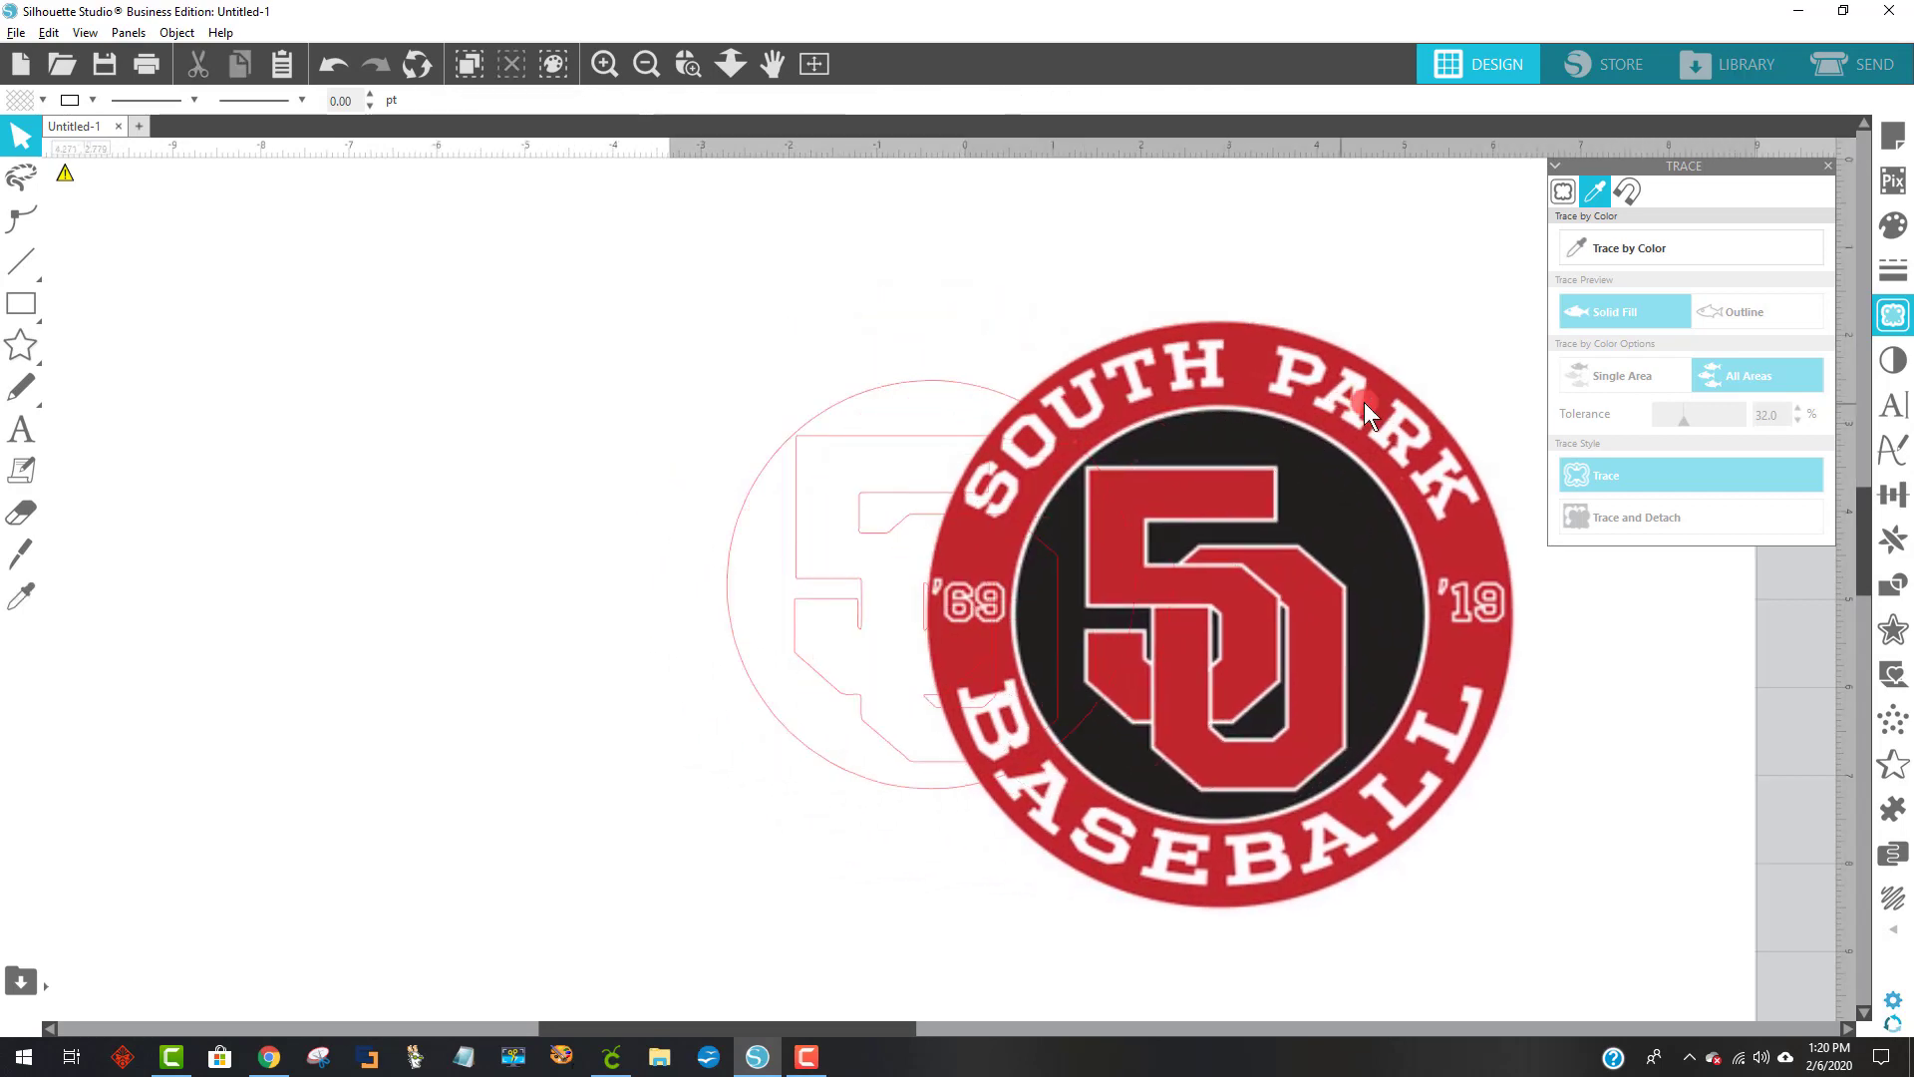
mouse_move(837, 421)
mouse_down()
mouse_move(800, 415)
mouse_move(966, 428)
mouse_move(972, 403)
mouse_up()
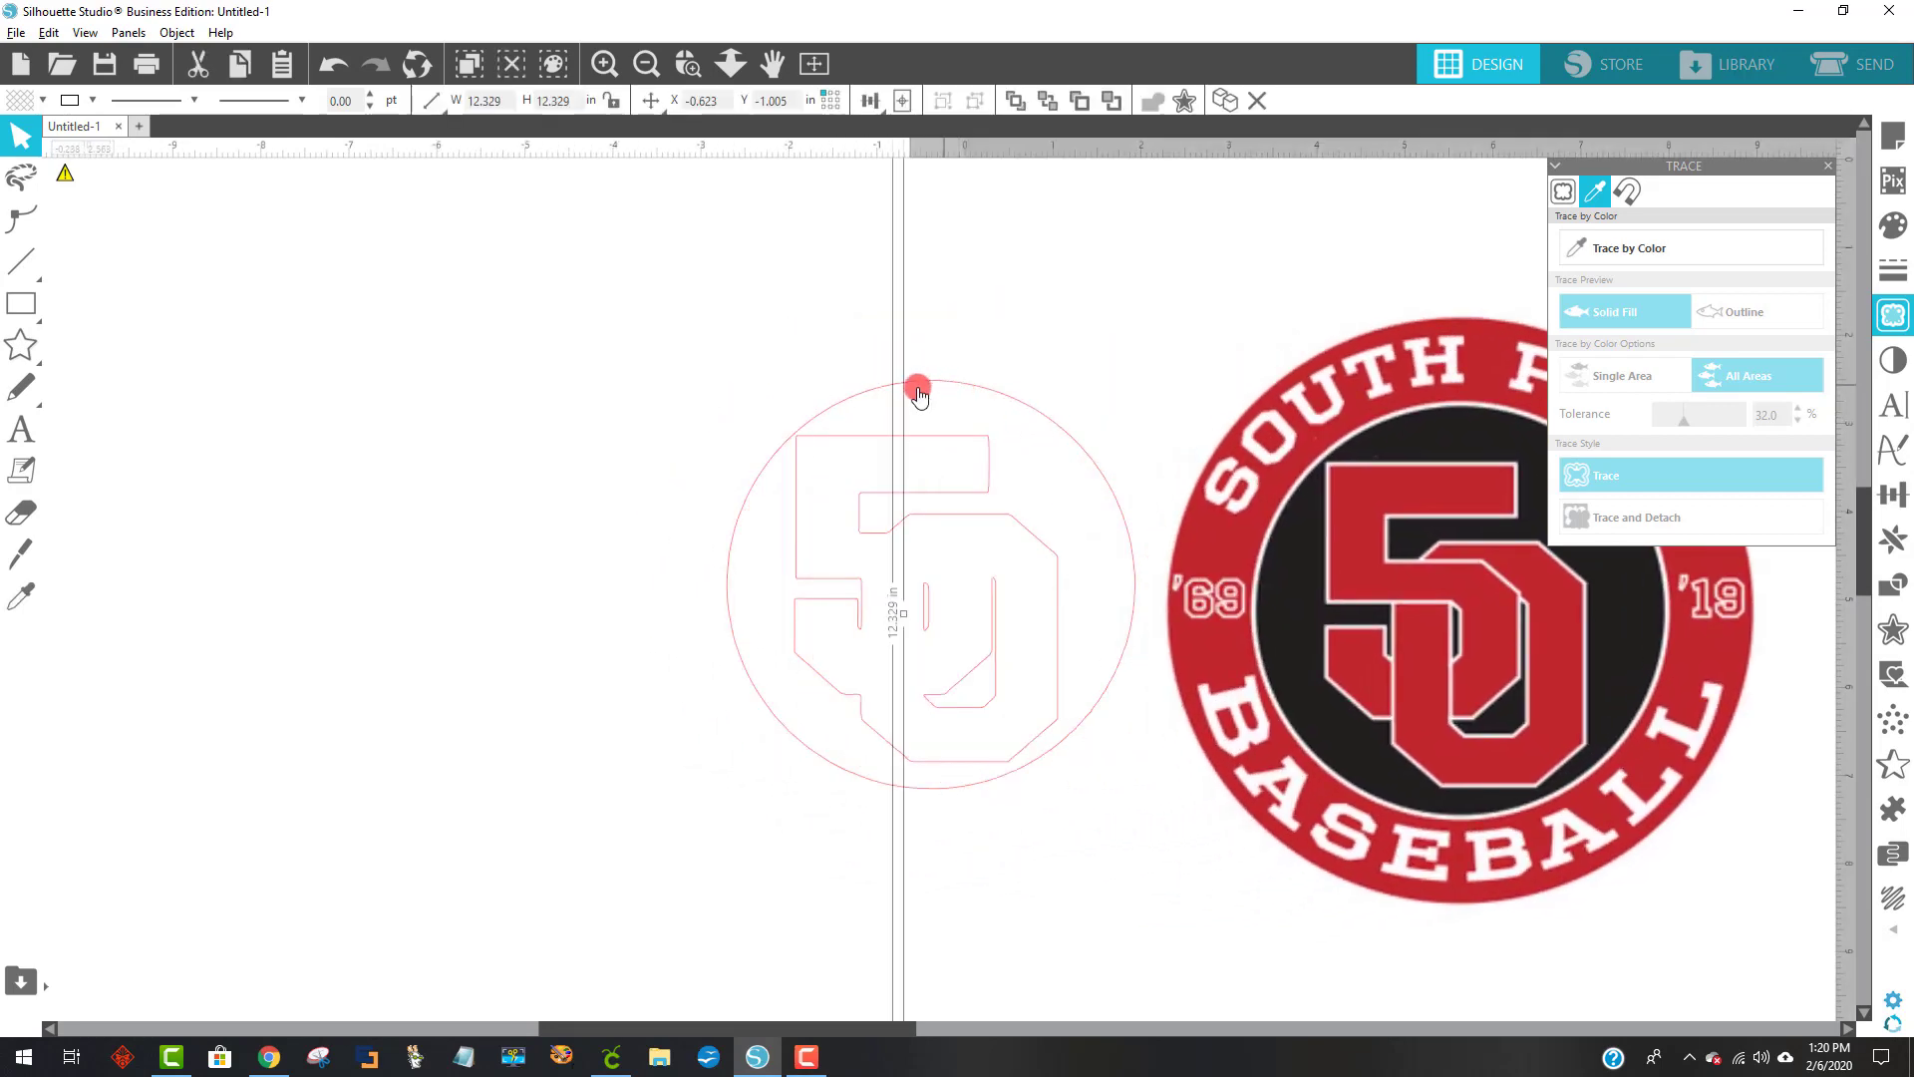
- Give the traced circle with the 50 cutout a dark brown fill and matching line color, and shift it to the left
click(861, 393)
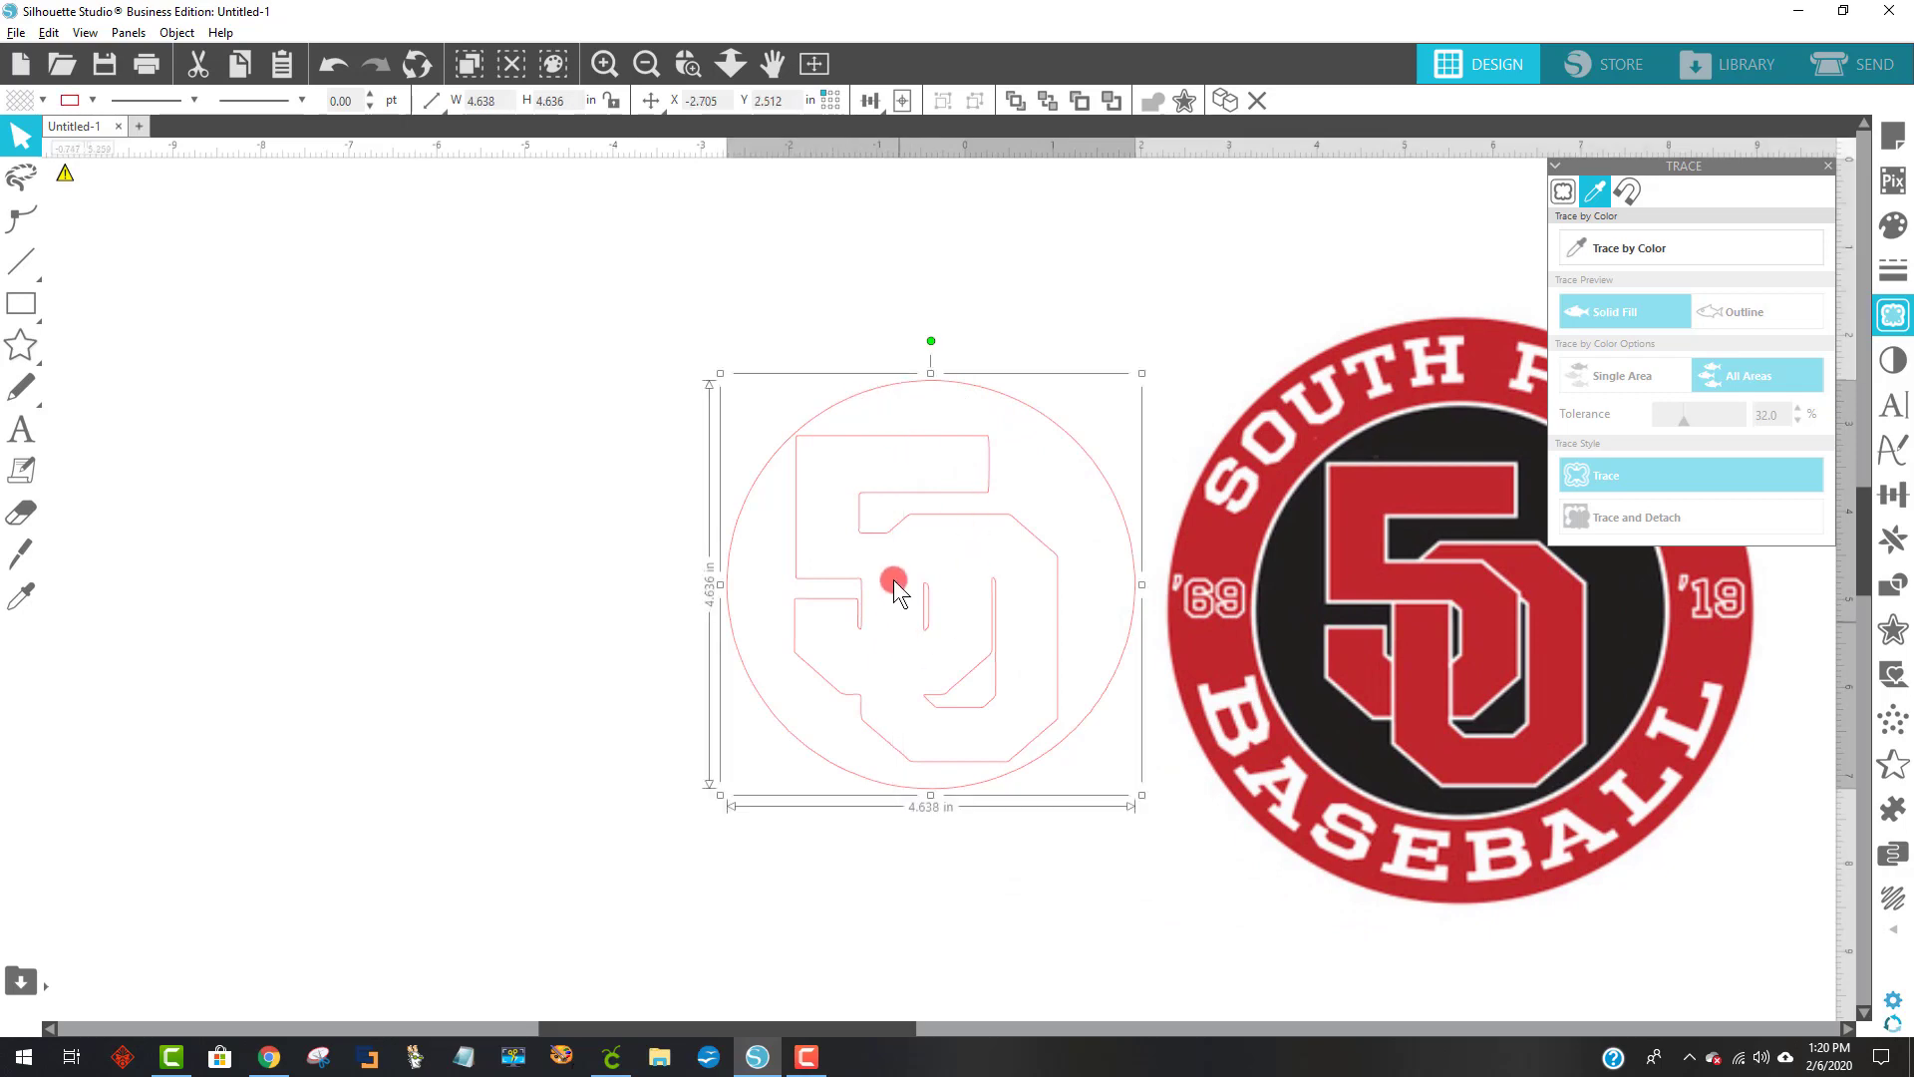
click(22, 102)
click(73, 130)
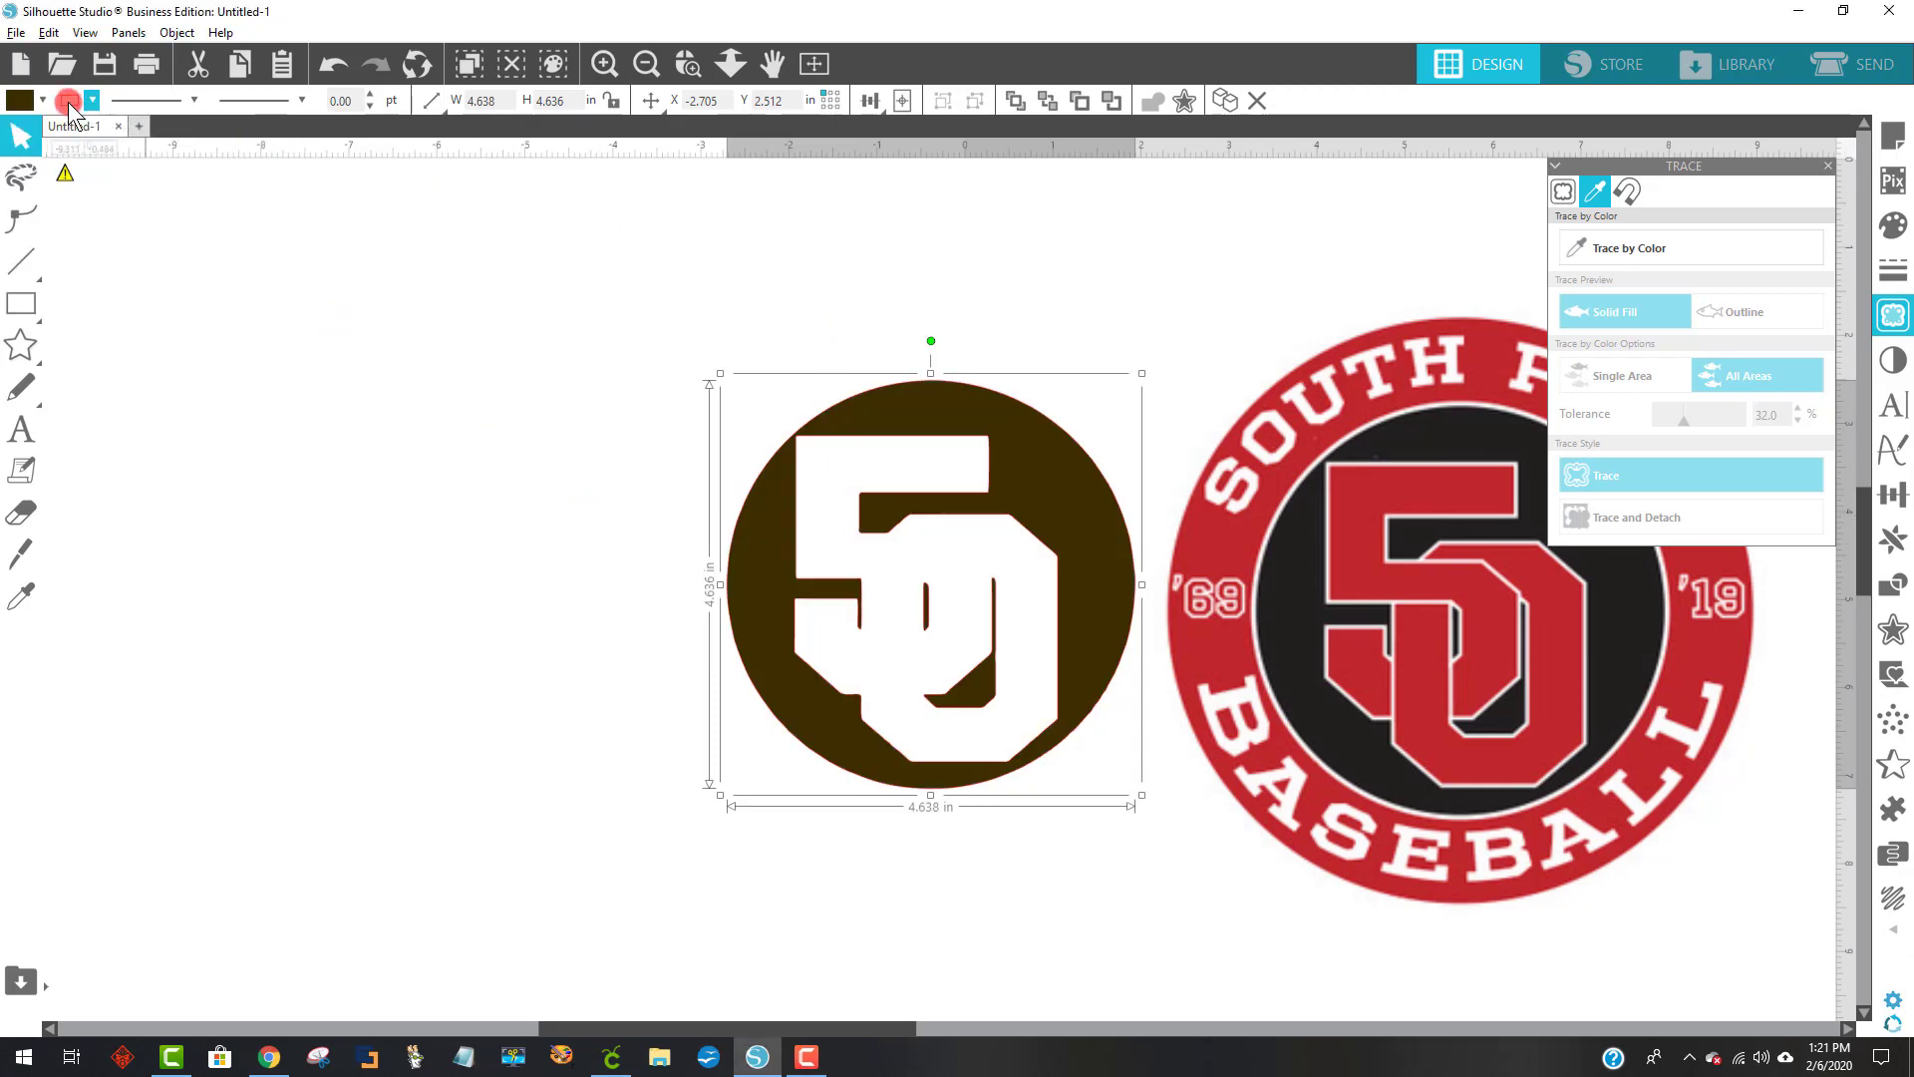
click(68, 101)
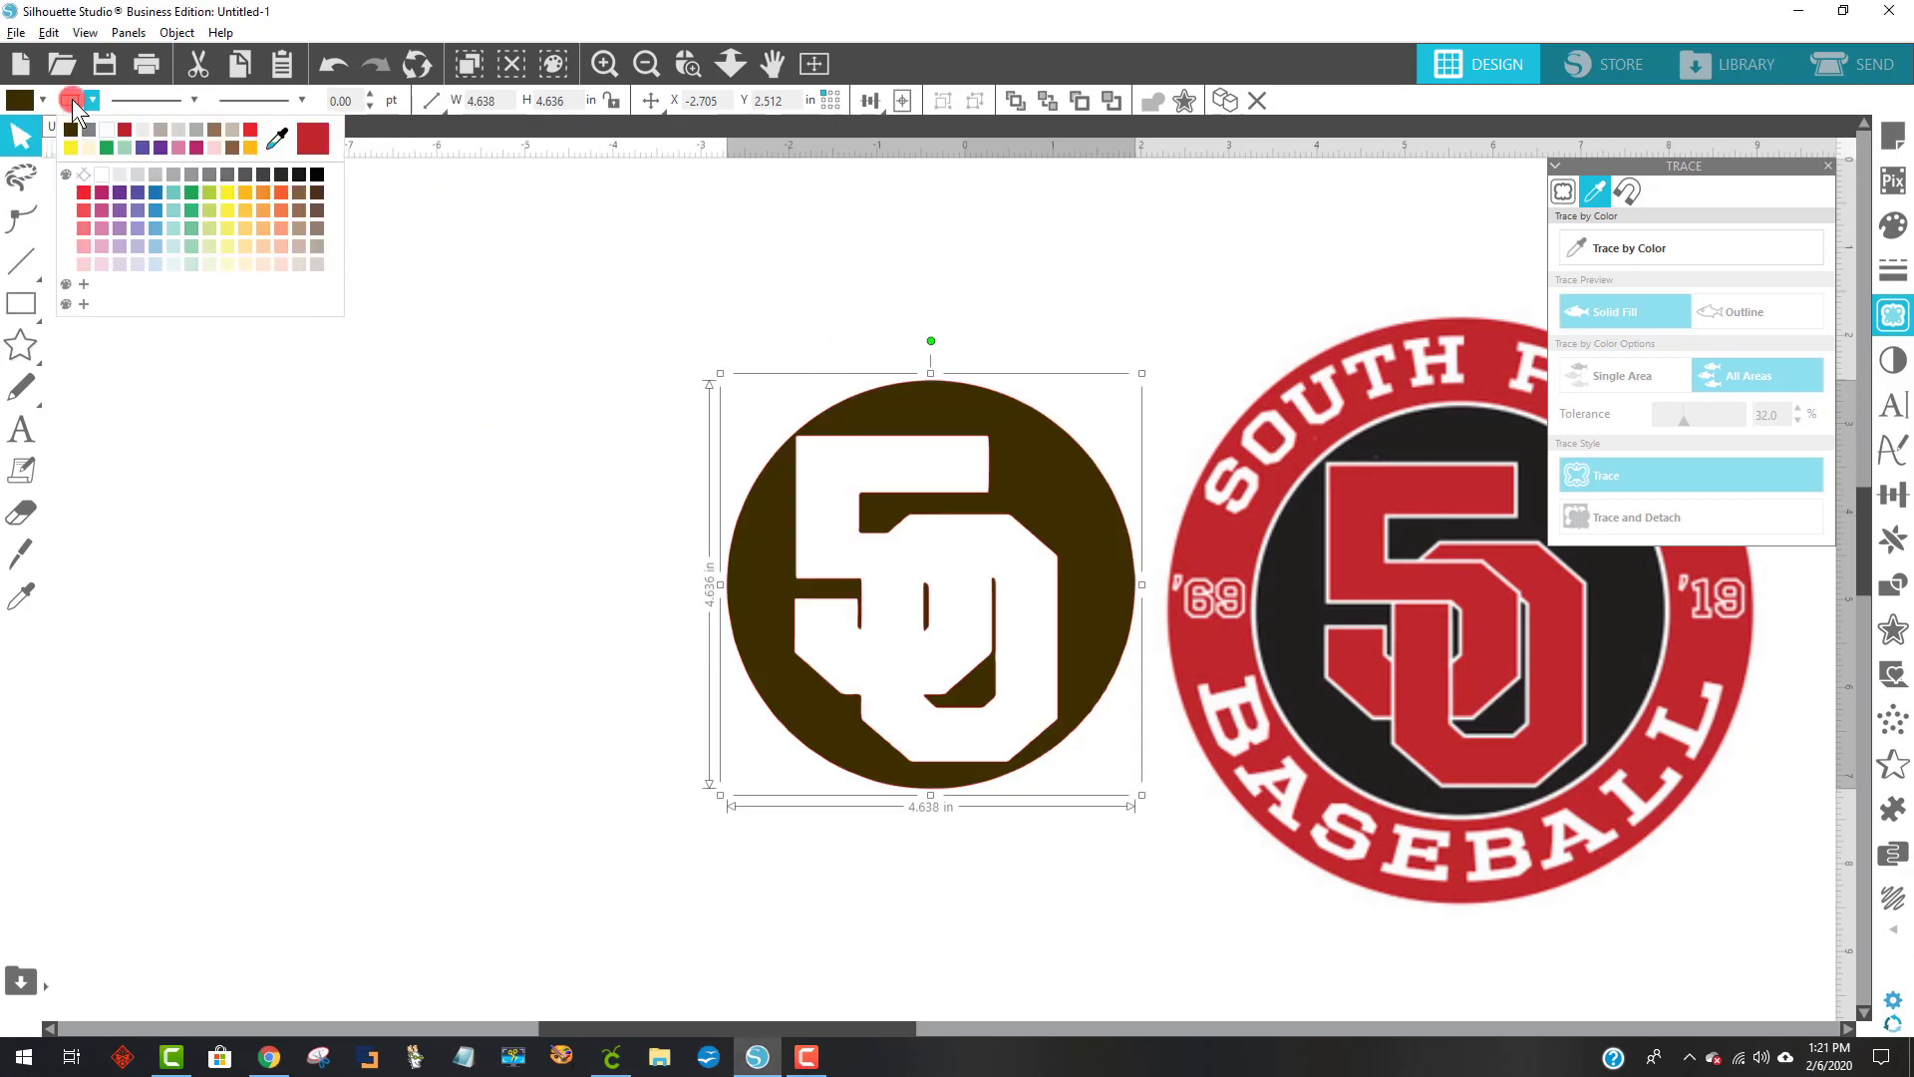
click(71, 129)
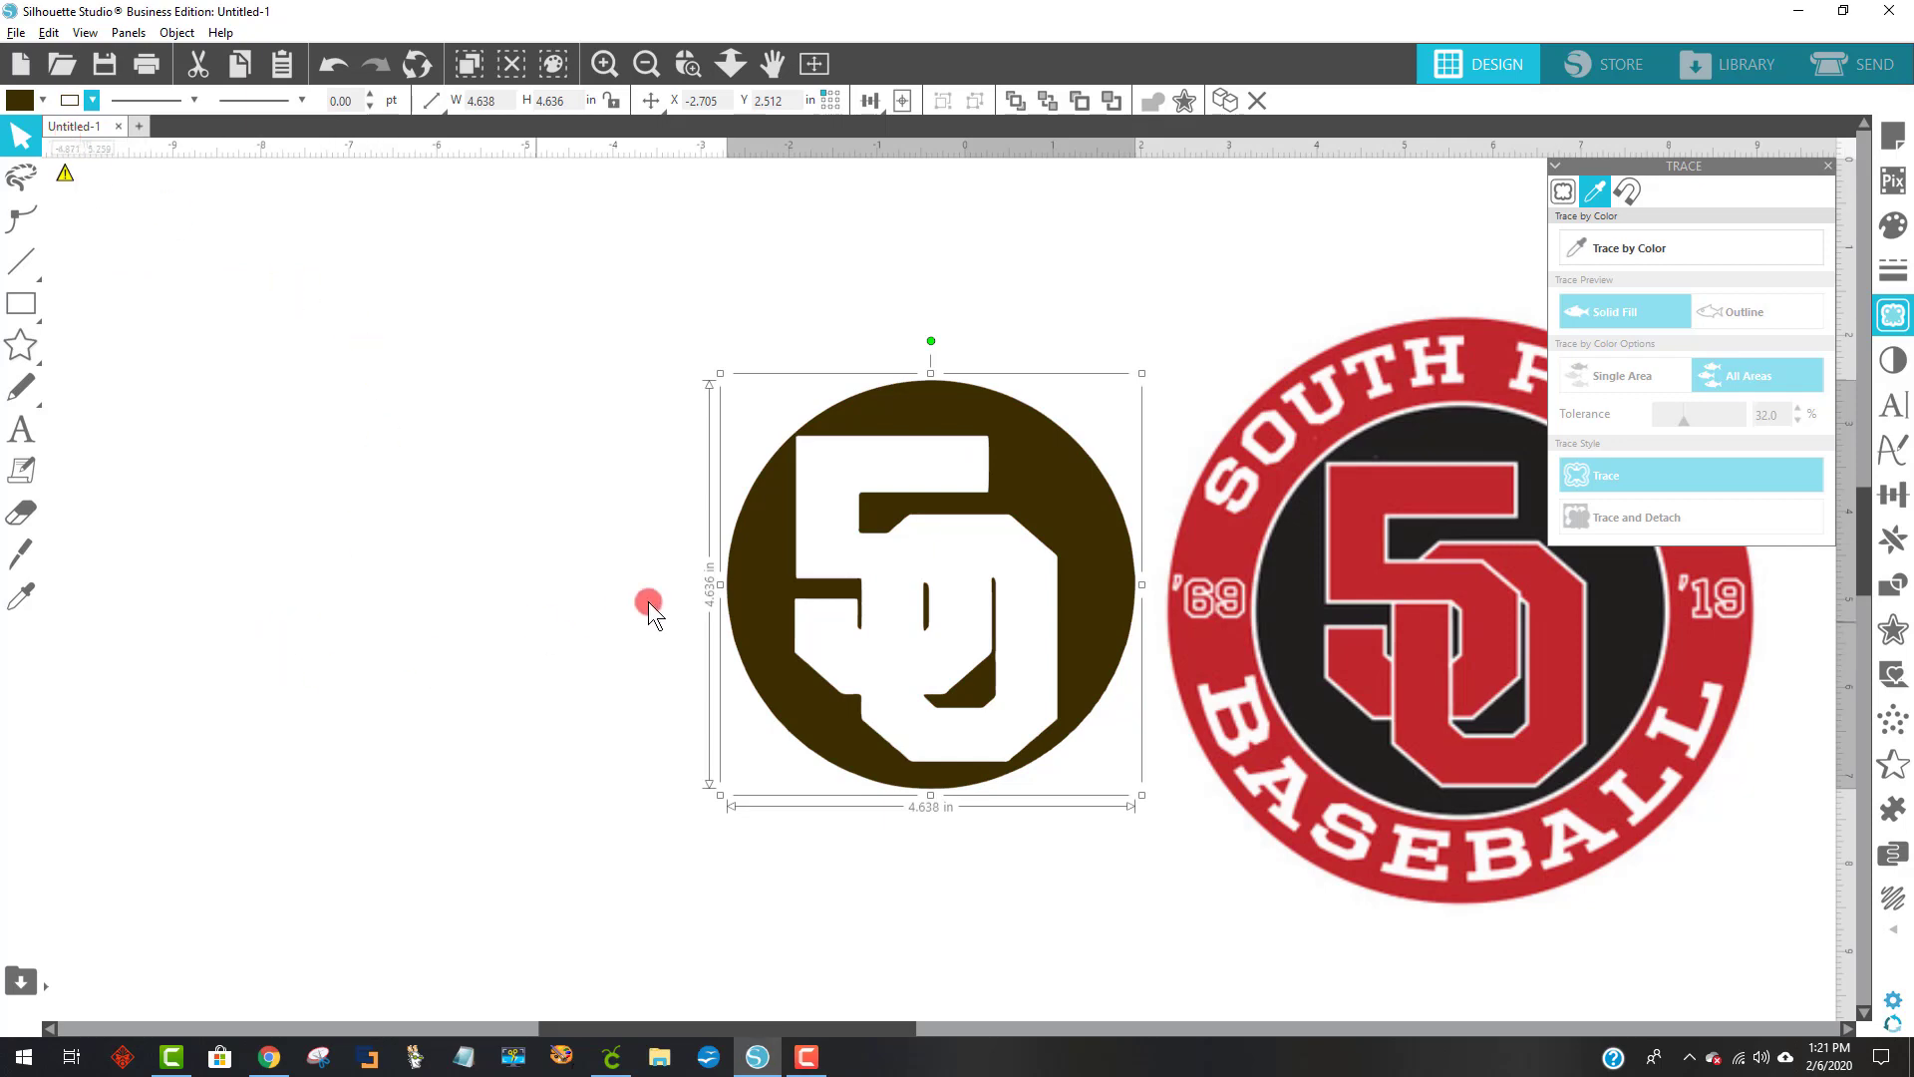
drag(902, 429, 863, 421)
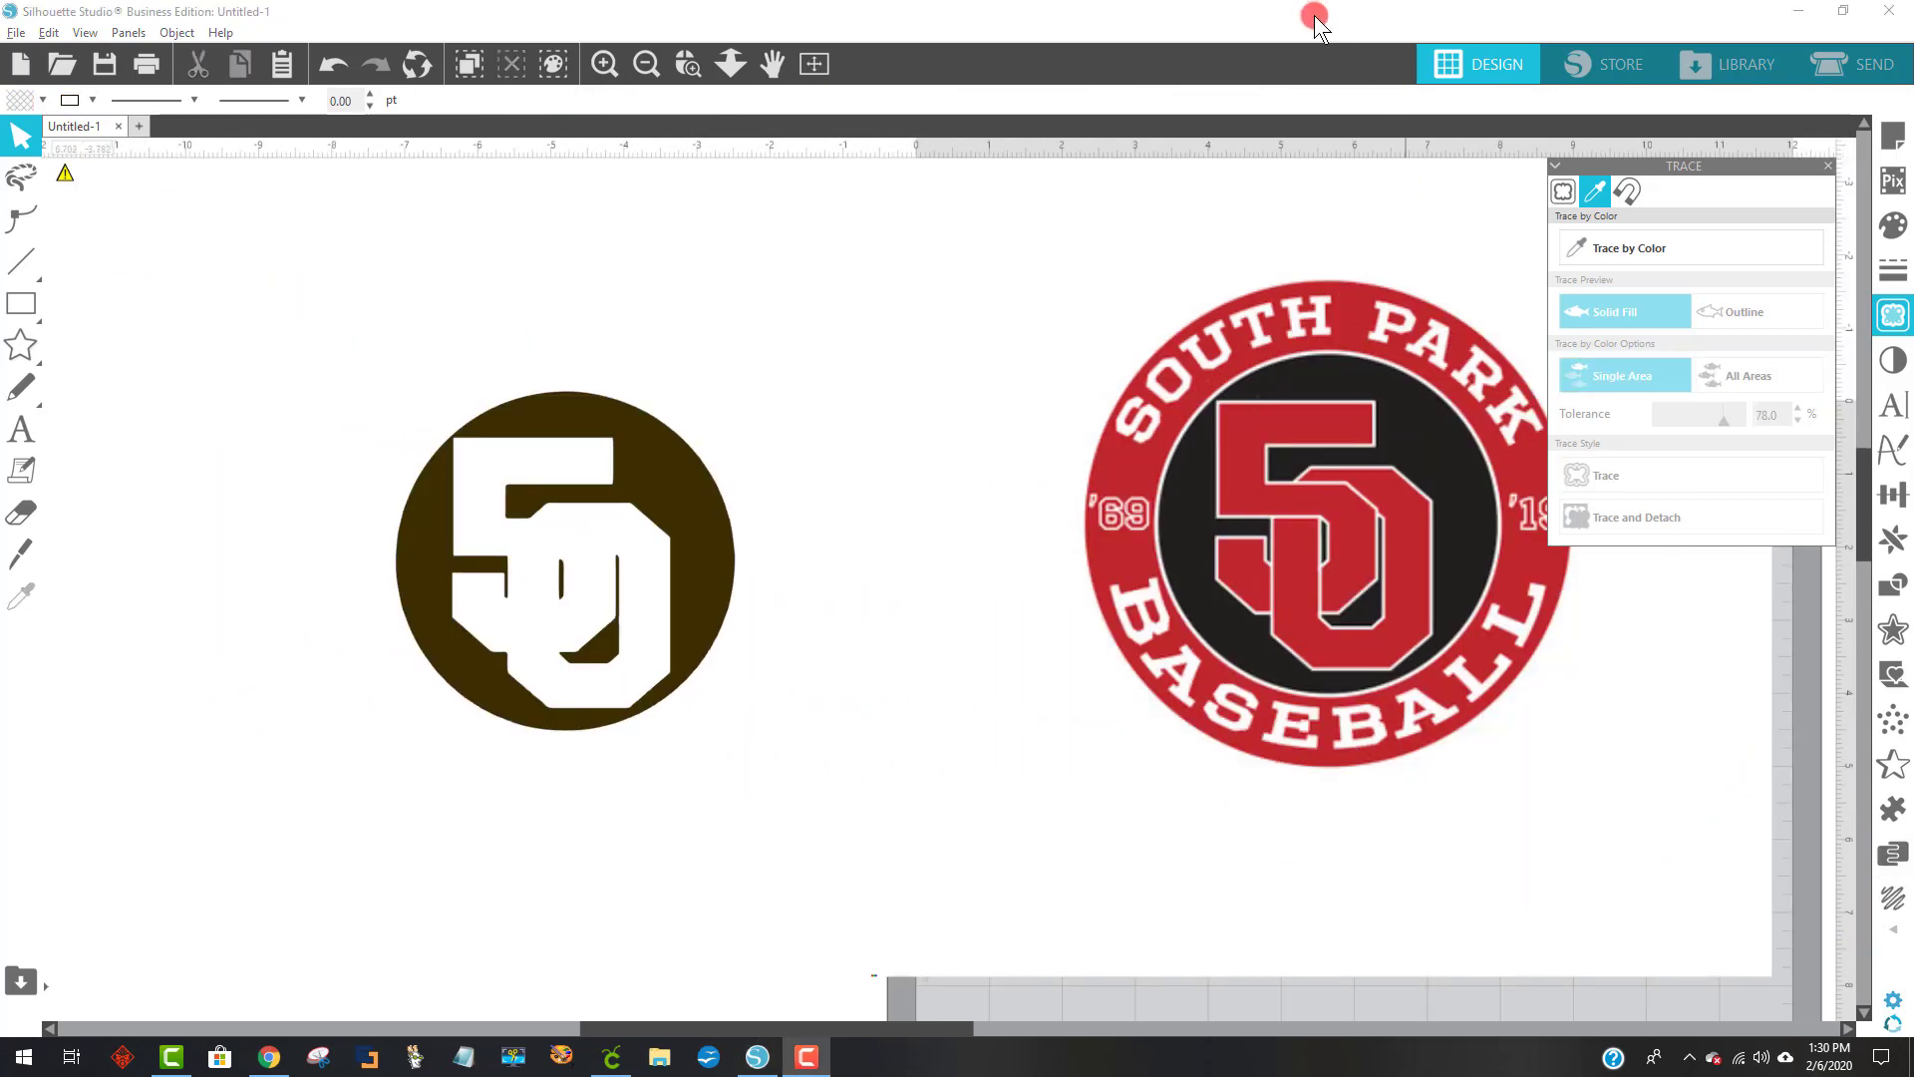
- Create a standard trace of the whole logo image, using a trace area of about 8.2 × 8.2 in around it
mouse_move(1286, 364)
mouse_down()
mouse_move(1098, 368)
mouse_move(1094, 392)
mouse_move(1075, 343)
mouse_move(1079, 373)
mouse_up()
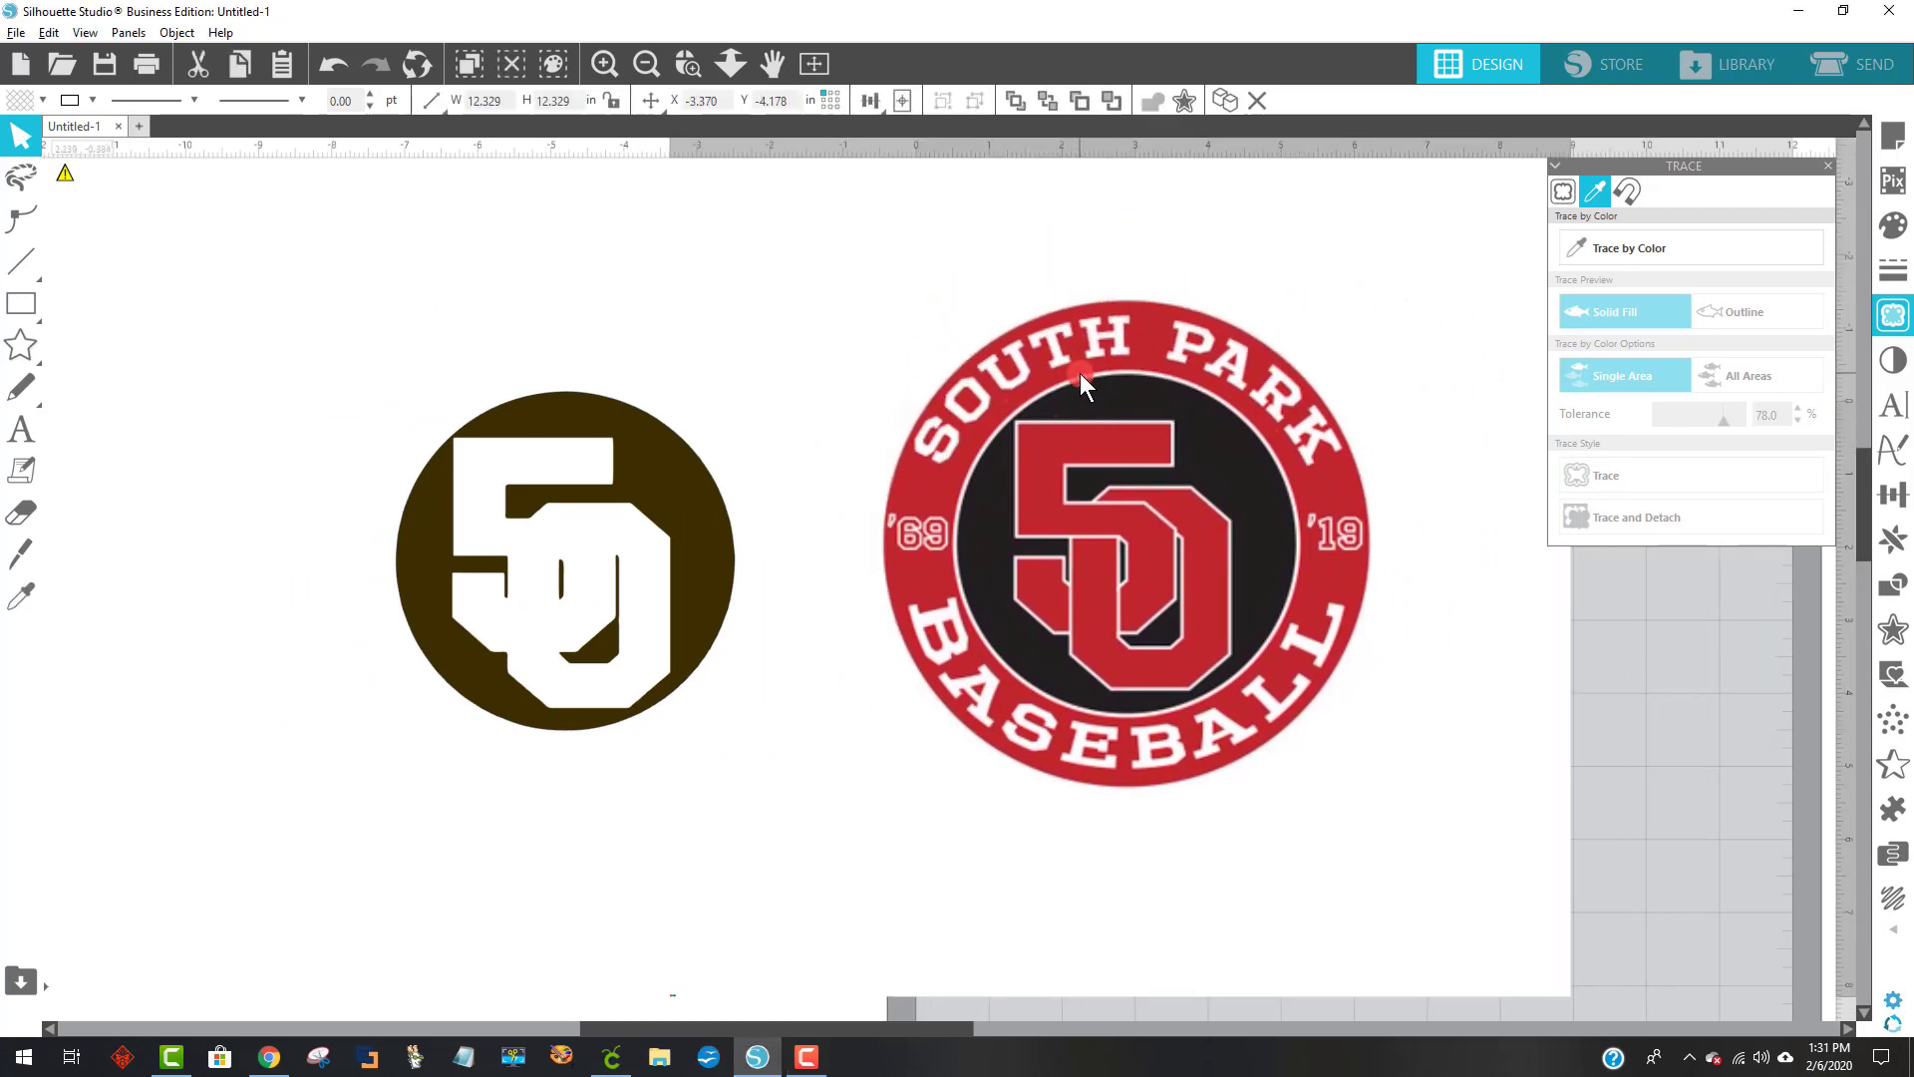
click(1889, 317)
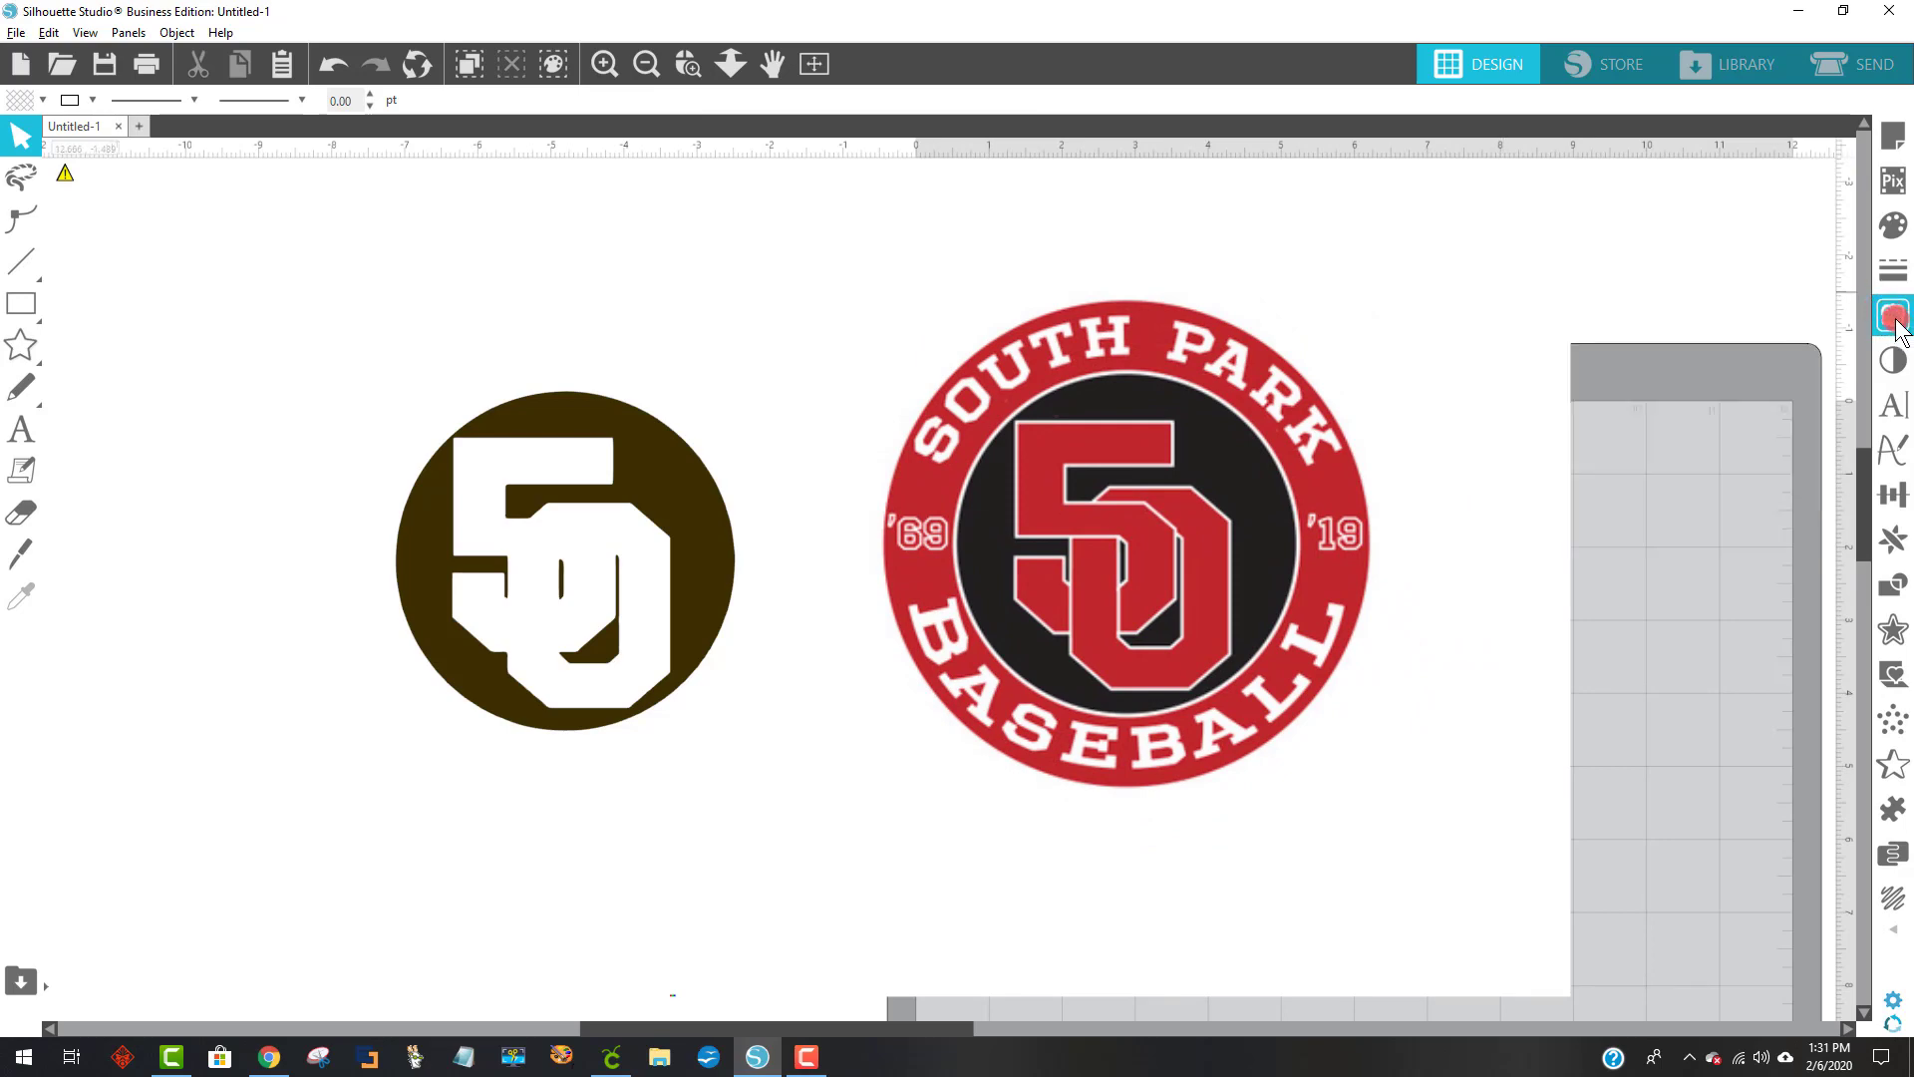
click(1892, 317)
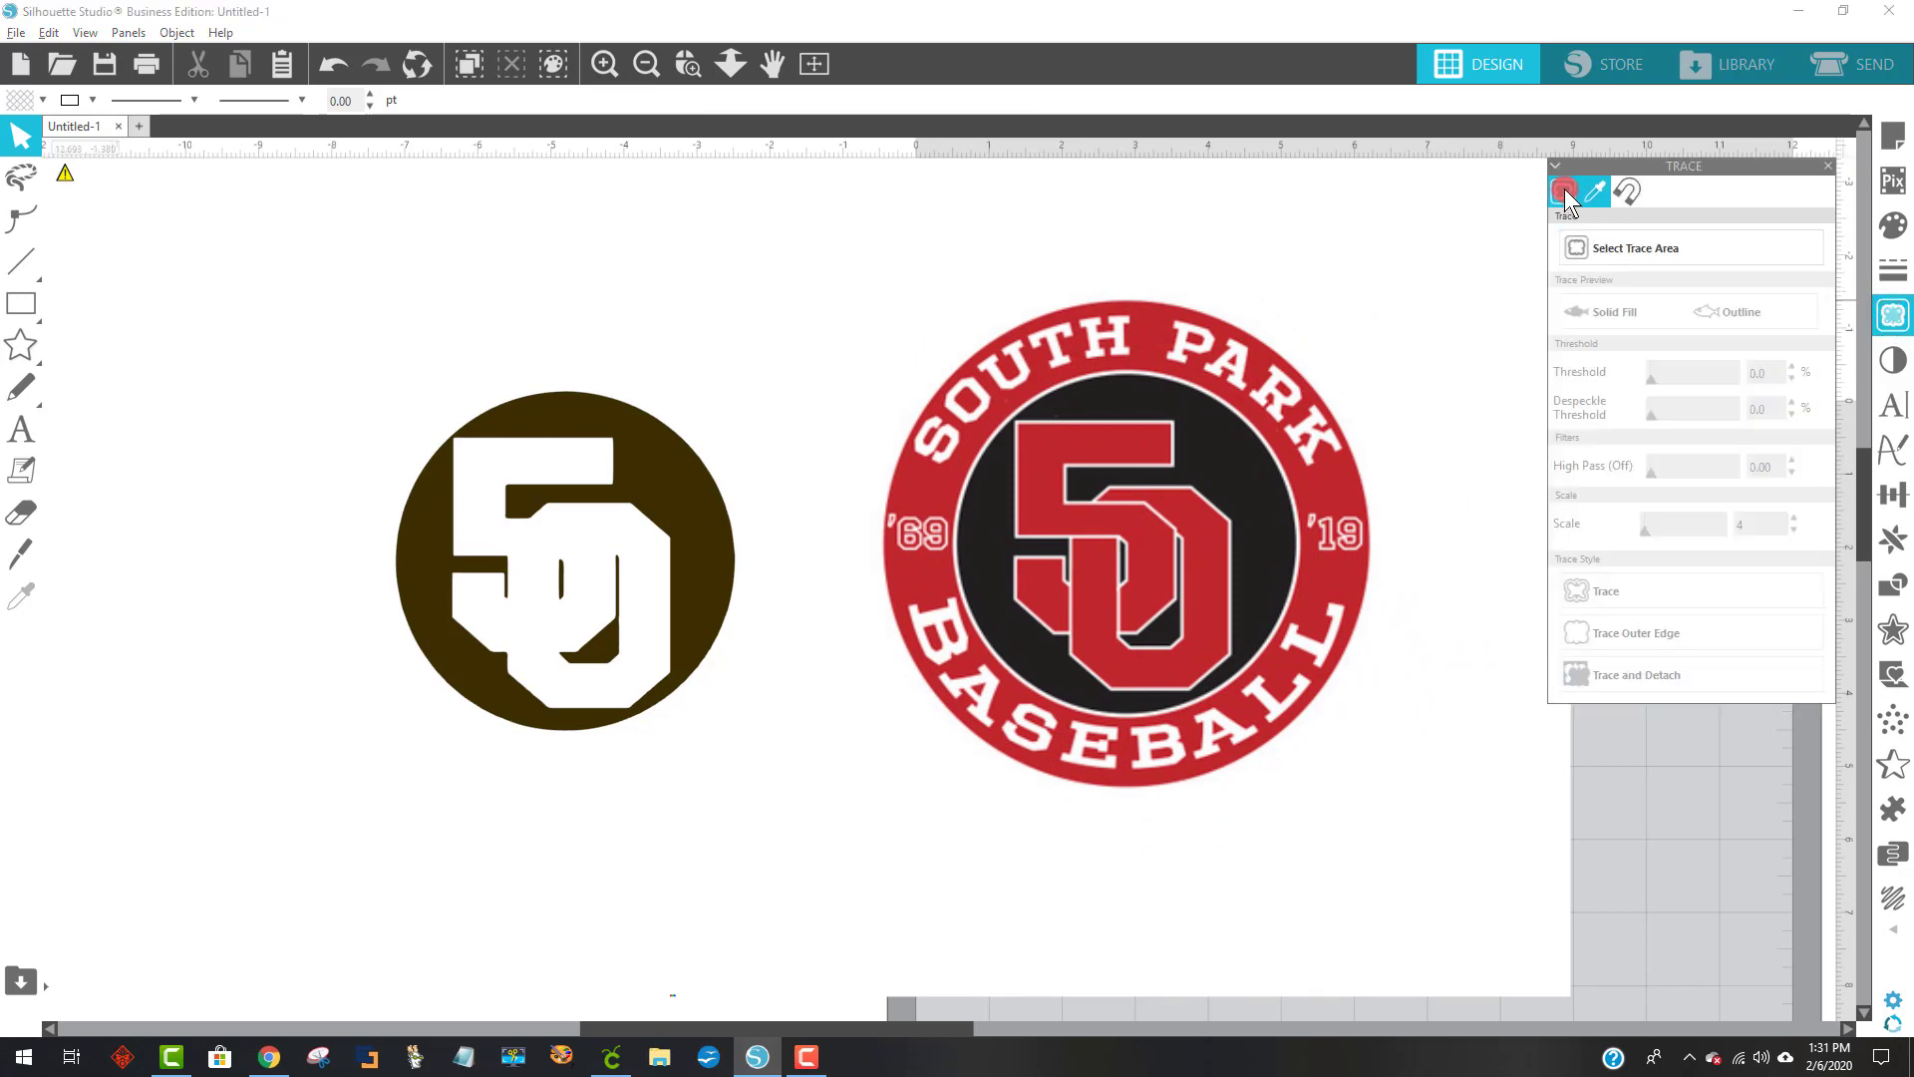
click(1592, 247)
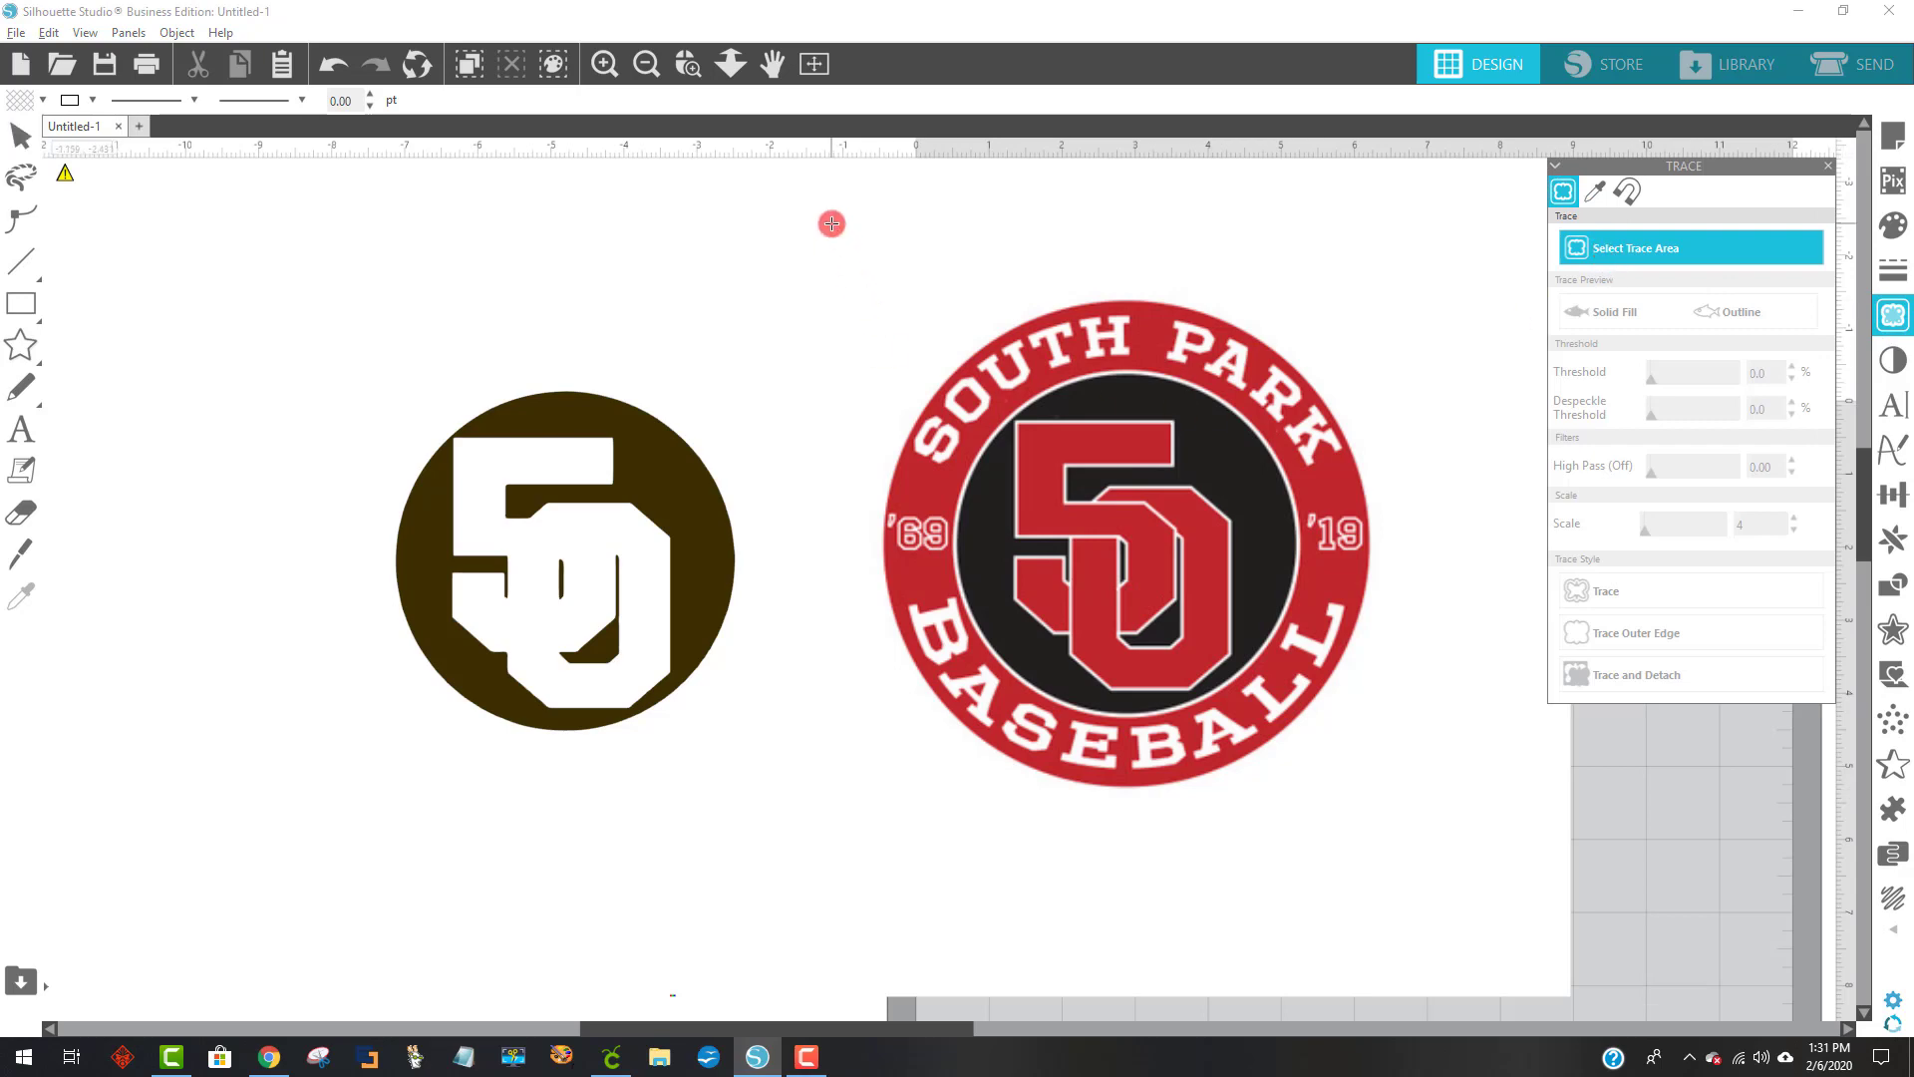
mouse_move(831, 224)
mouse_down()
mouse_move(1349, 714)
mouse_move(1418, 823)
mouse_up()
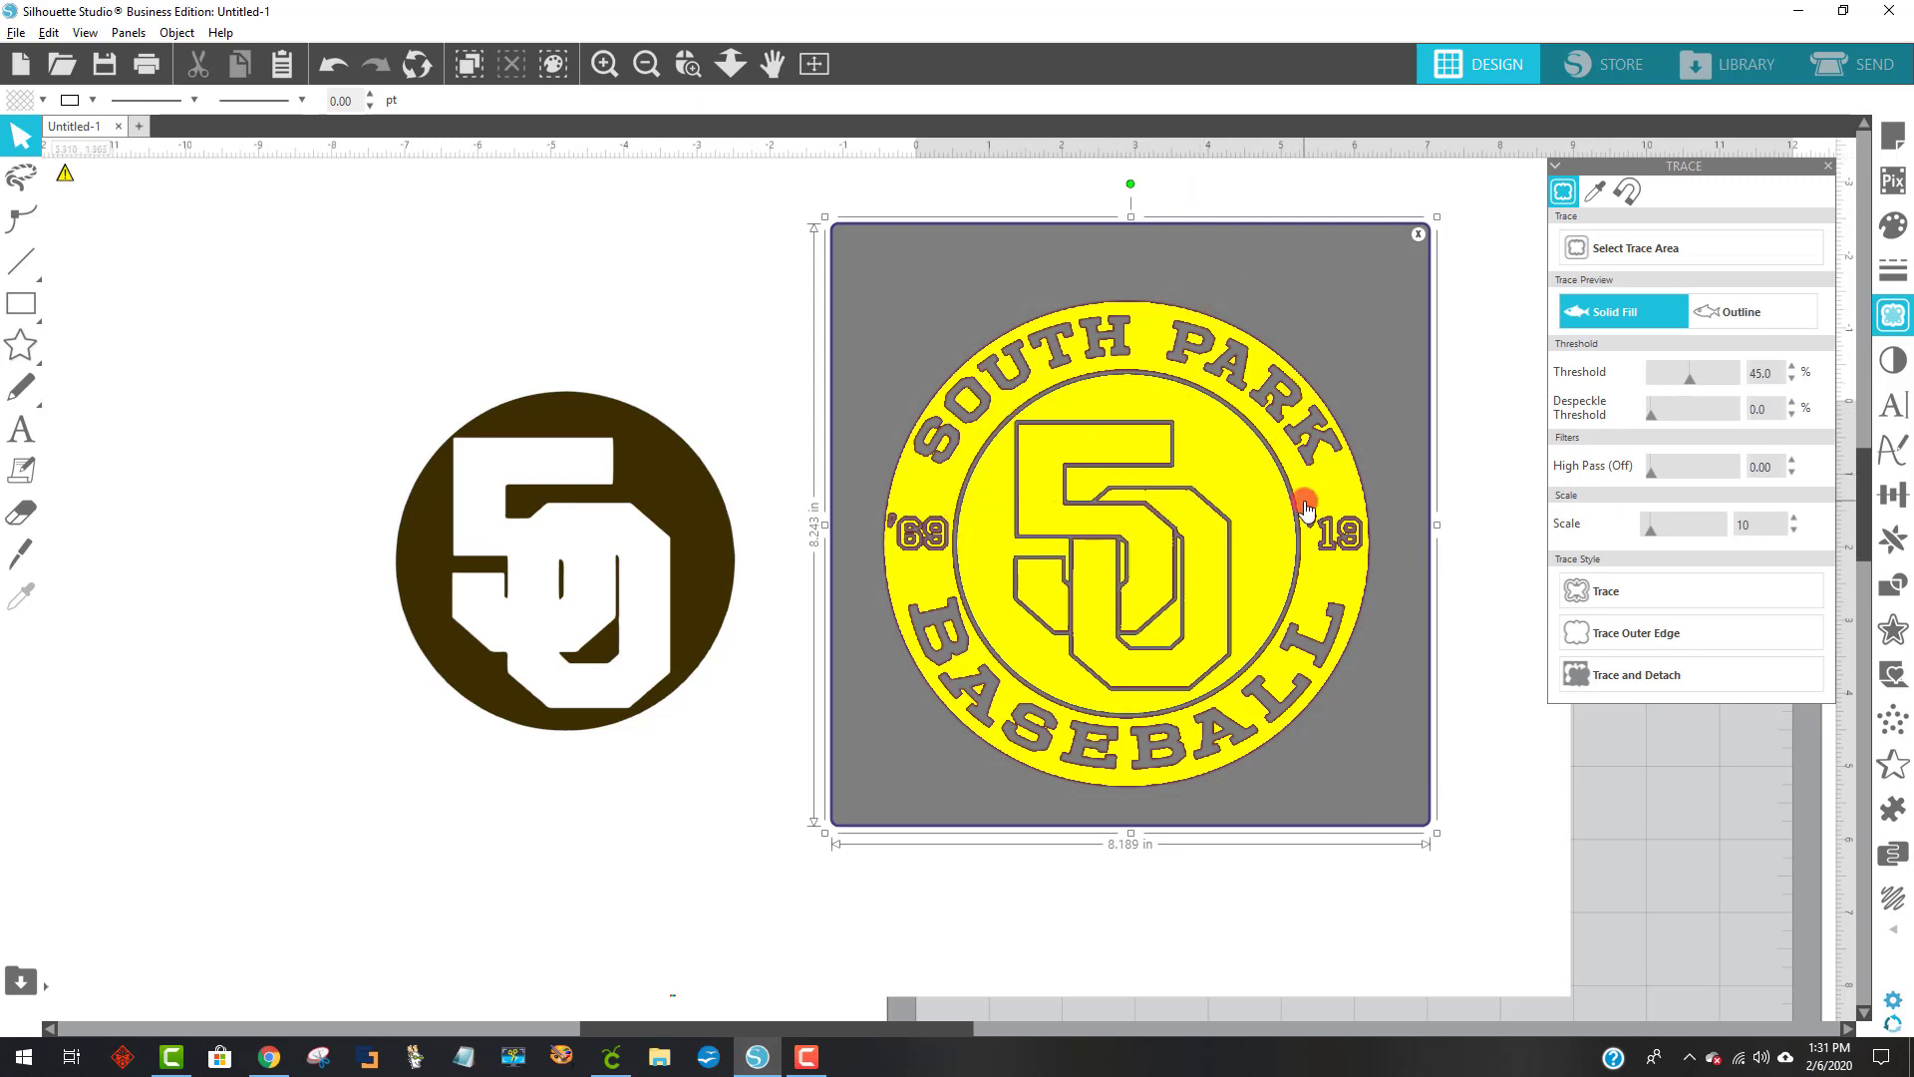
click(1575, 592)
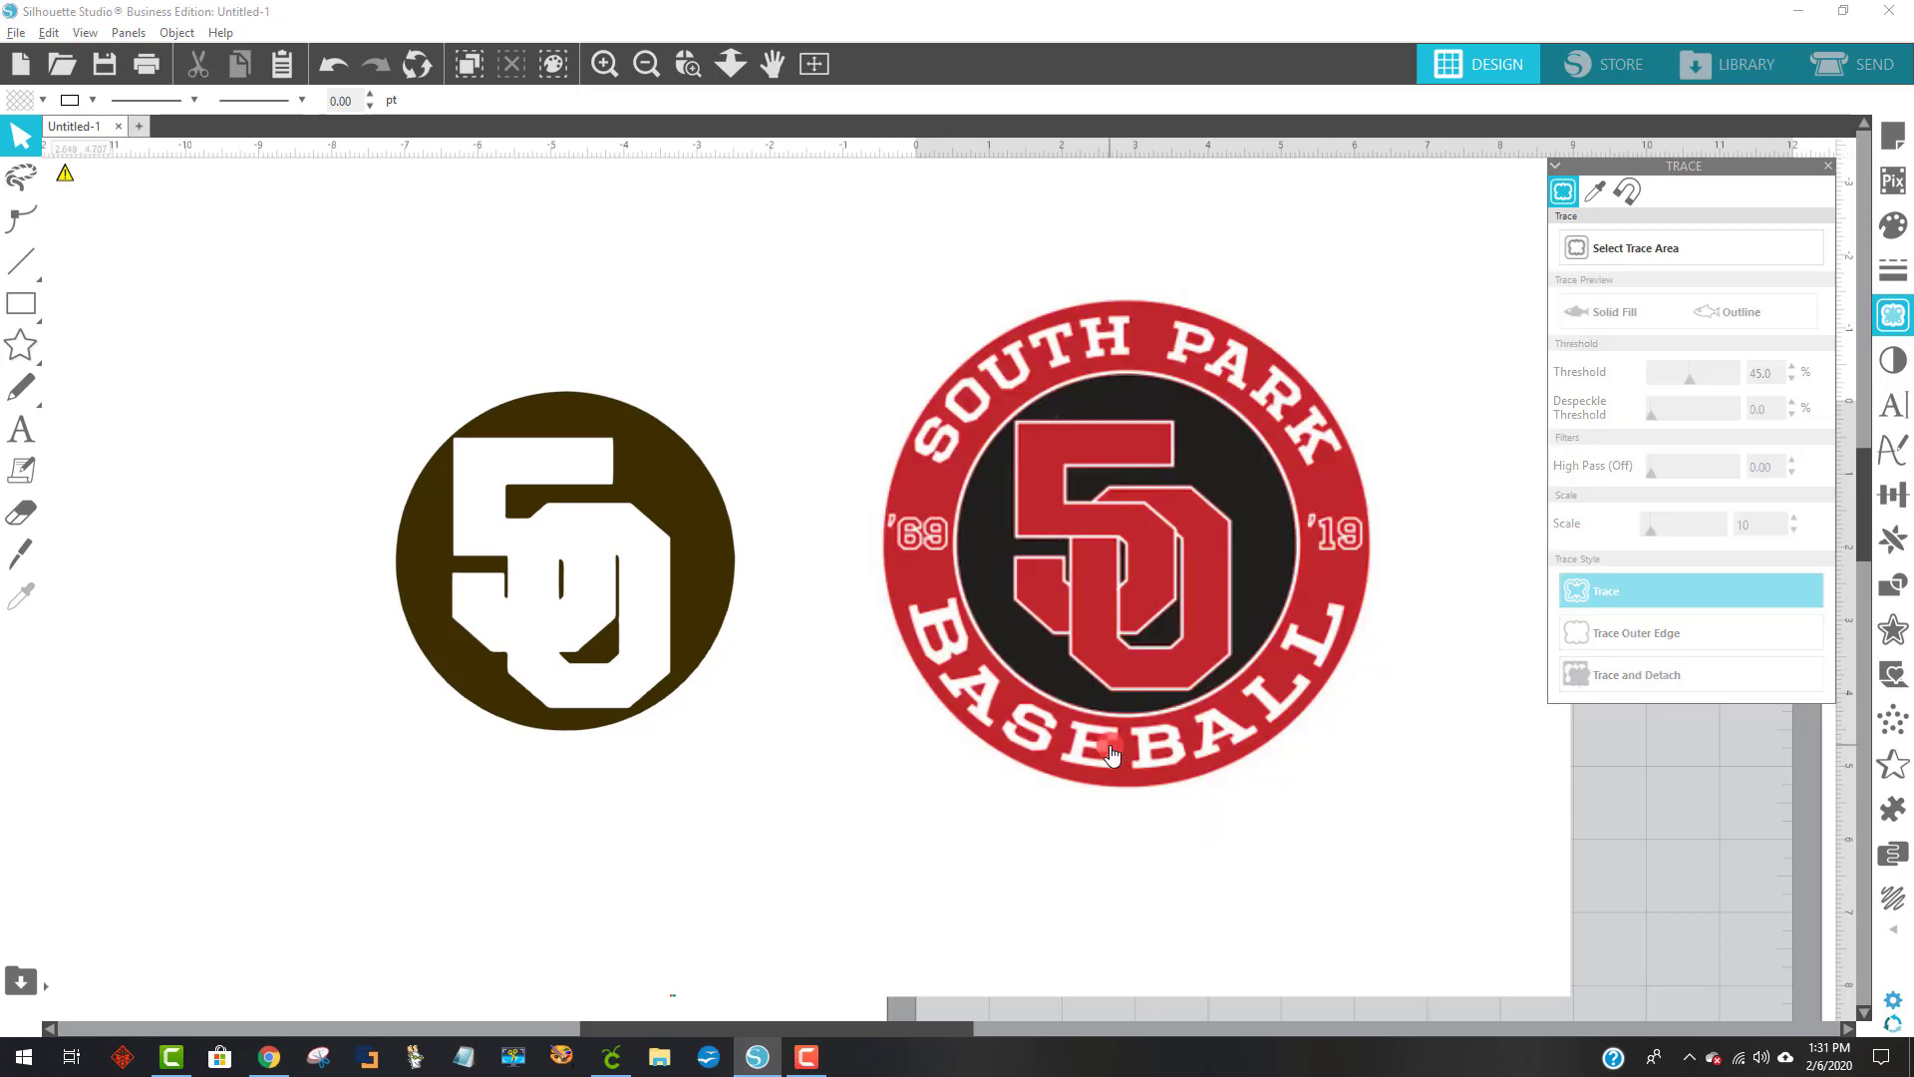
- Move the logo image off the new trace to the upper left, clear of the brown circle
mouse_move(1112, 754)
mouse_down()
mouse_move(1112, 787)
mouse_move(1172, 840)
mouse_move(857, 663)
mouse_move(324, 616)
mouse_up()
click(1018, 319)
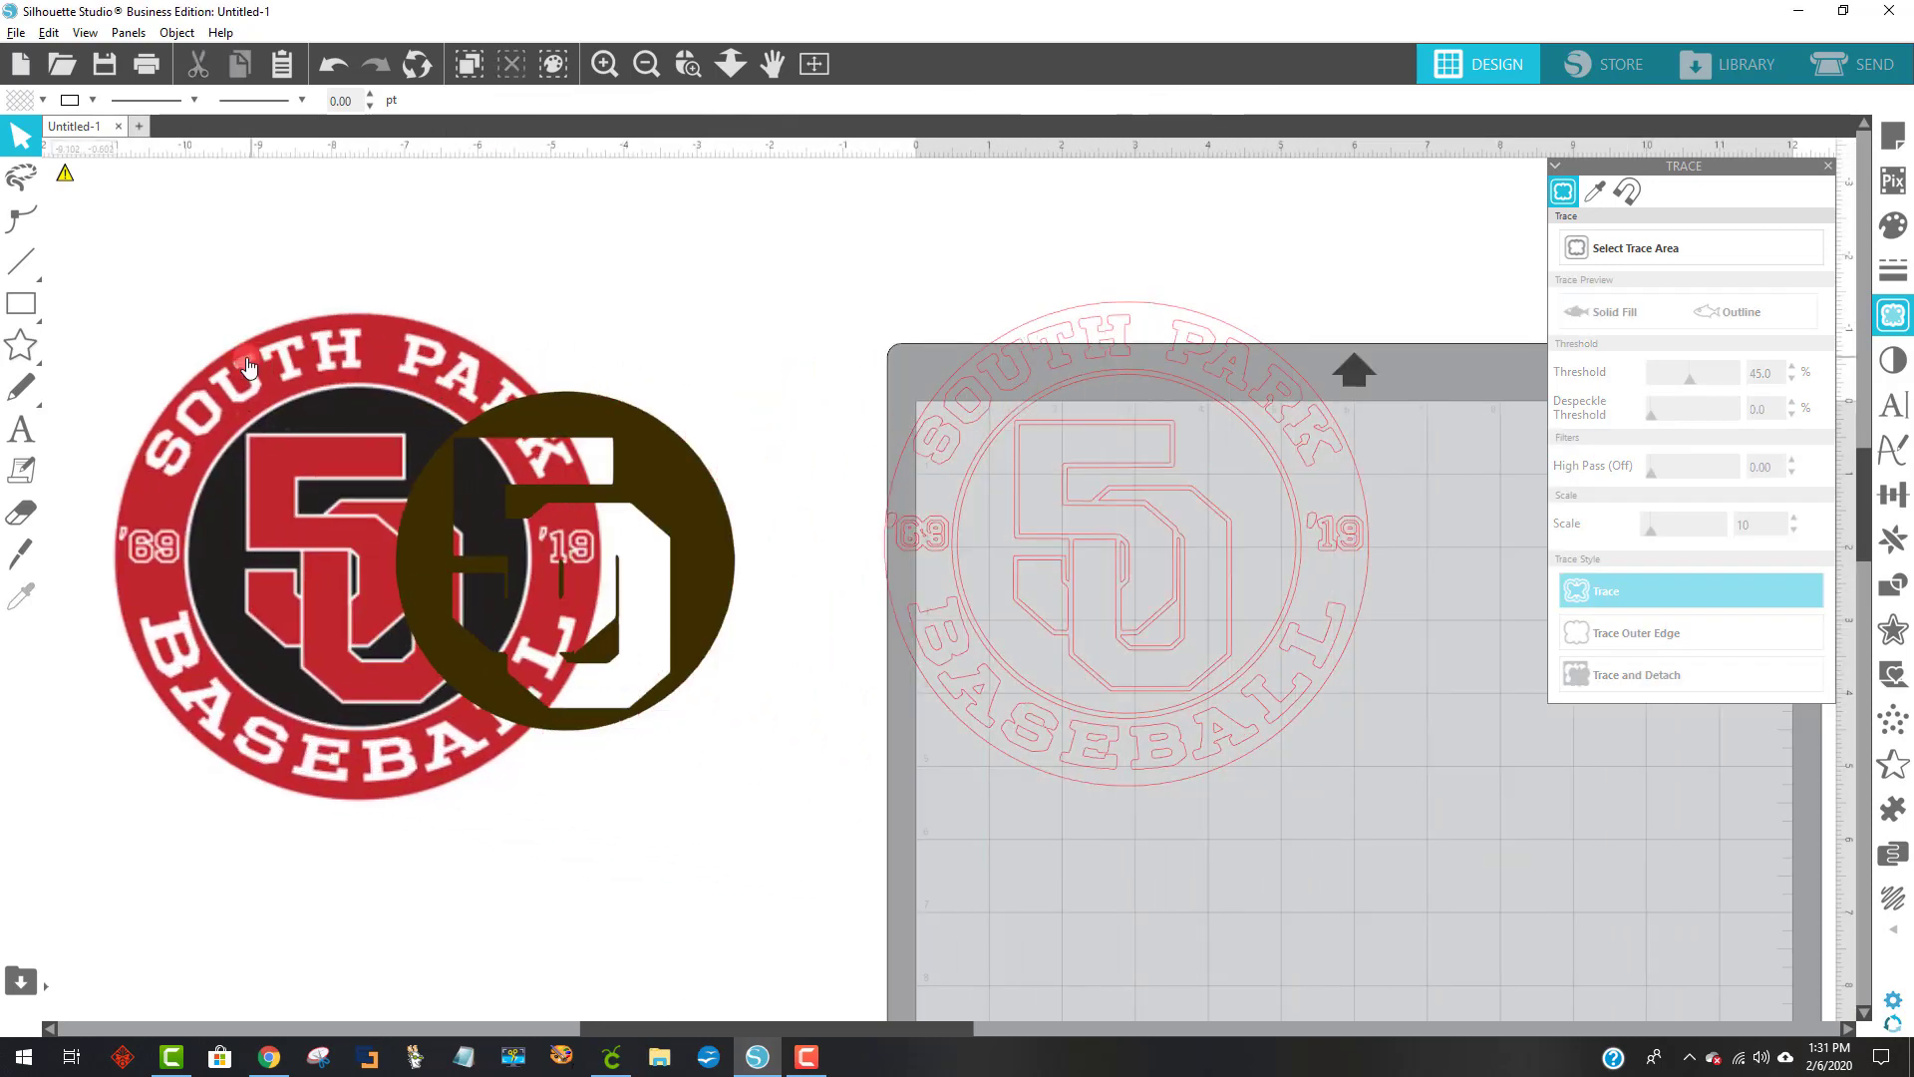
drag(583, 467, 342, 296)
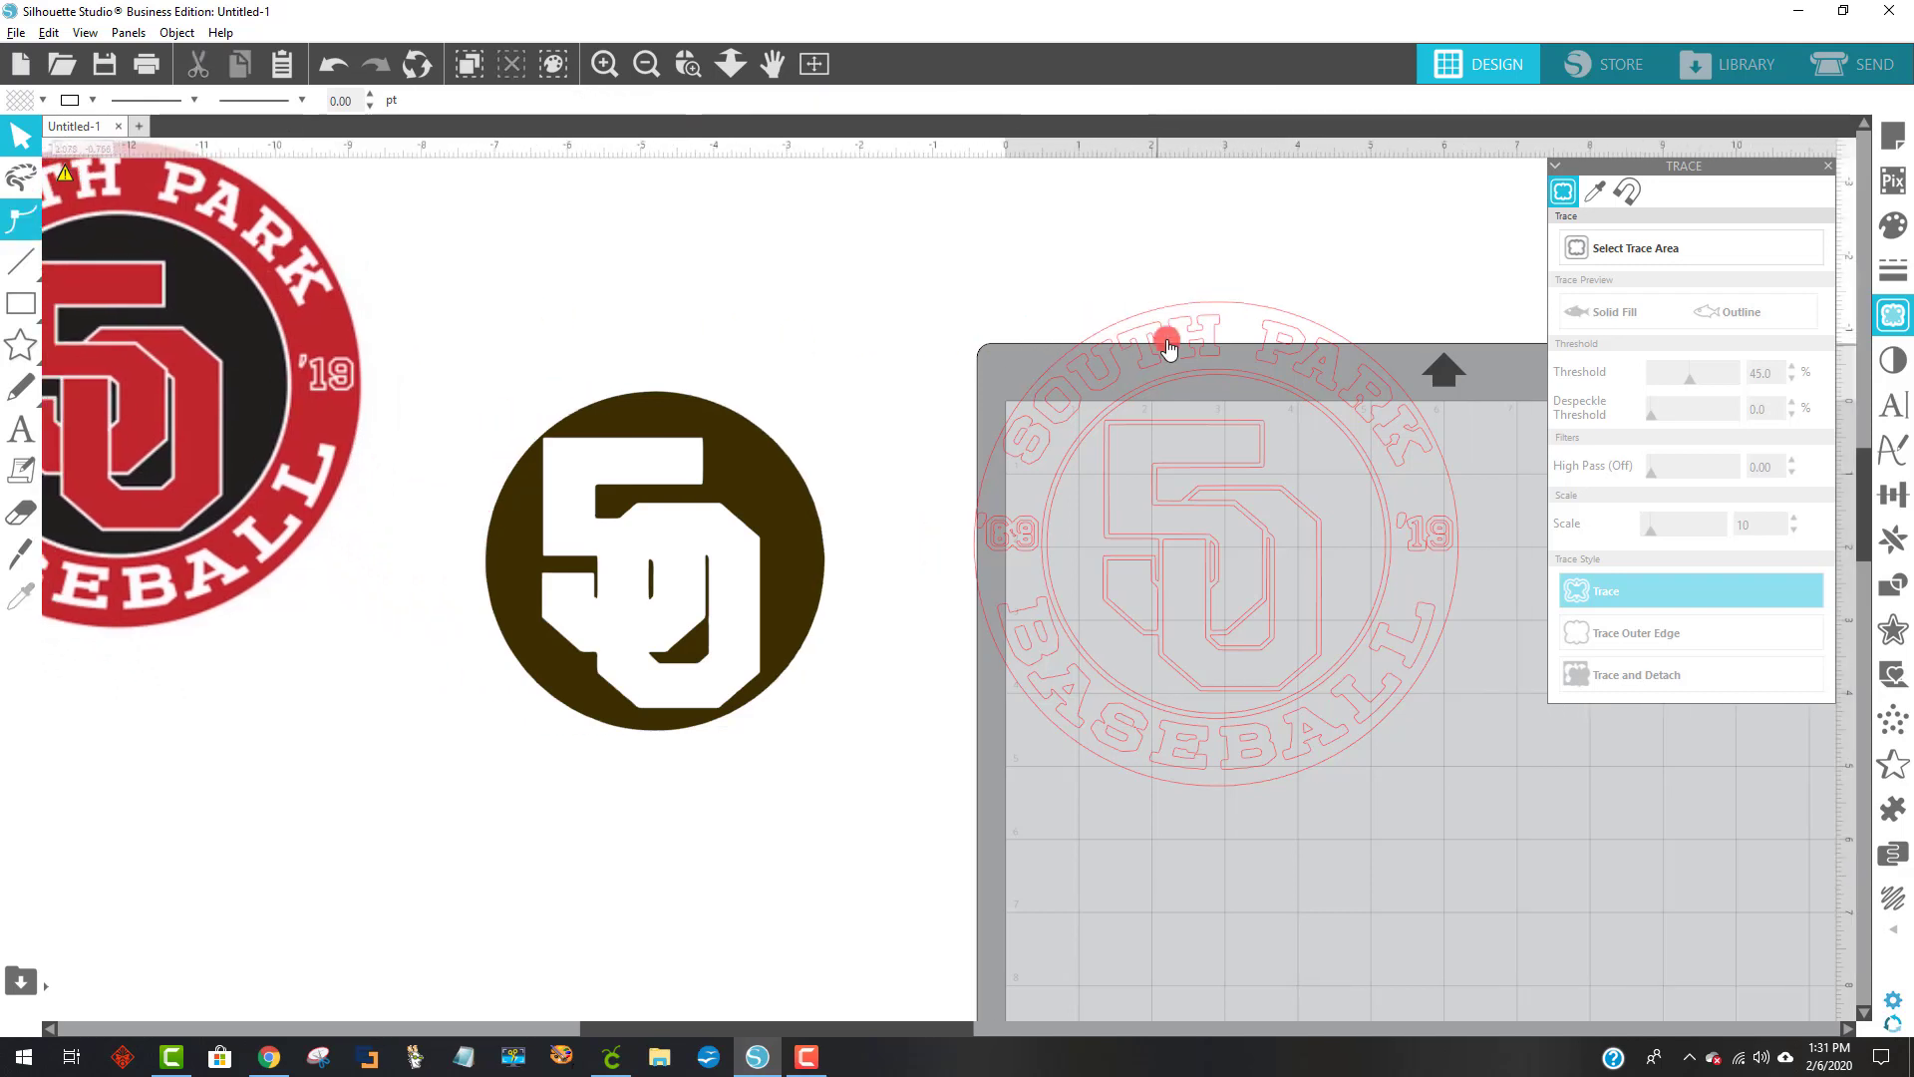
- Fill the new trace of the whole logo with the recently used dark red from the logo
click(1183, 301)
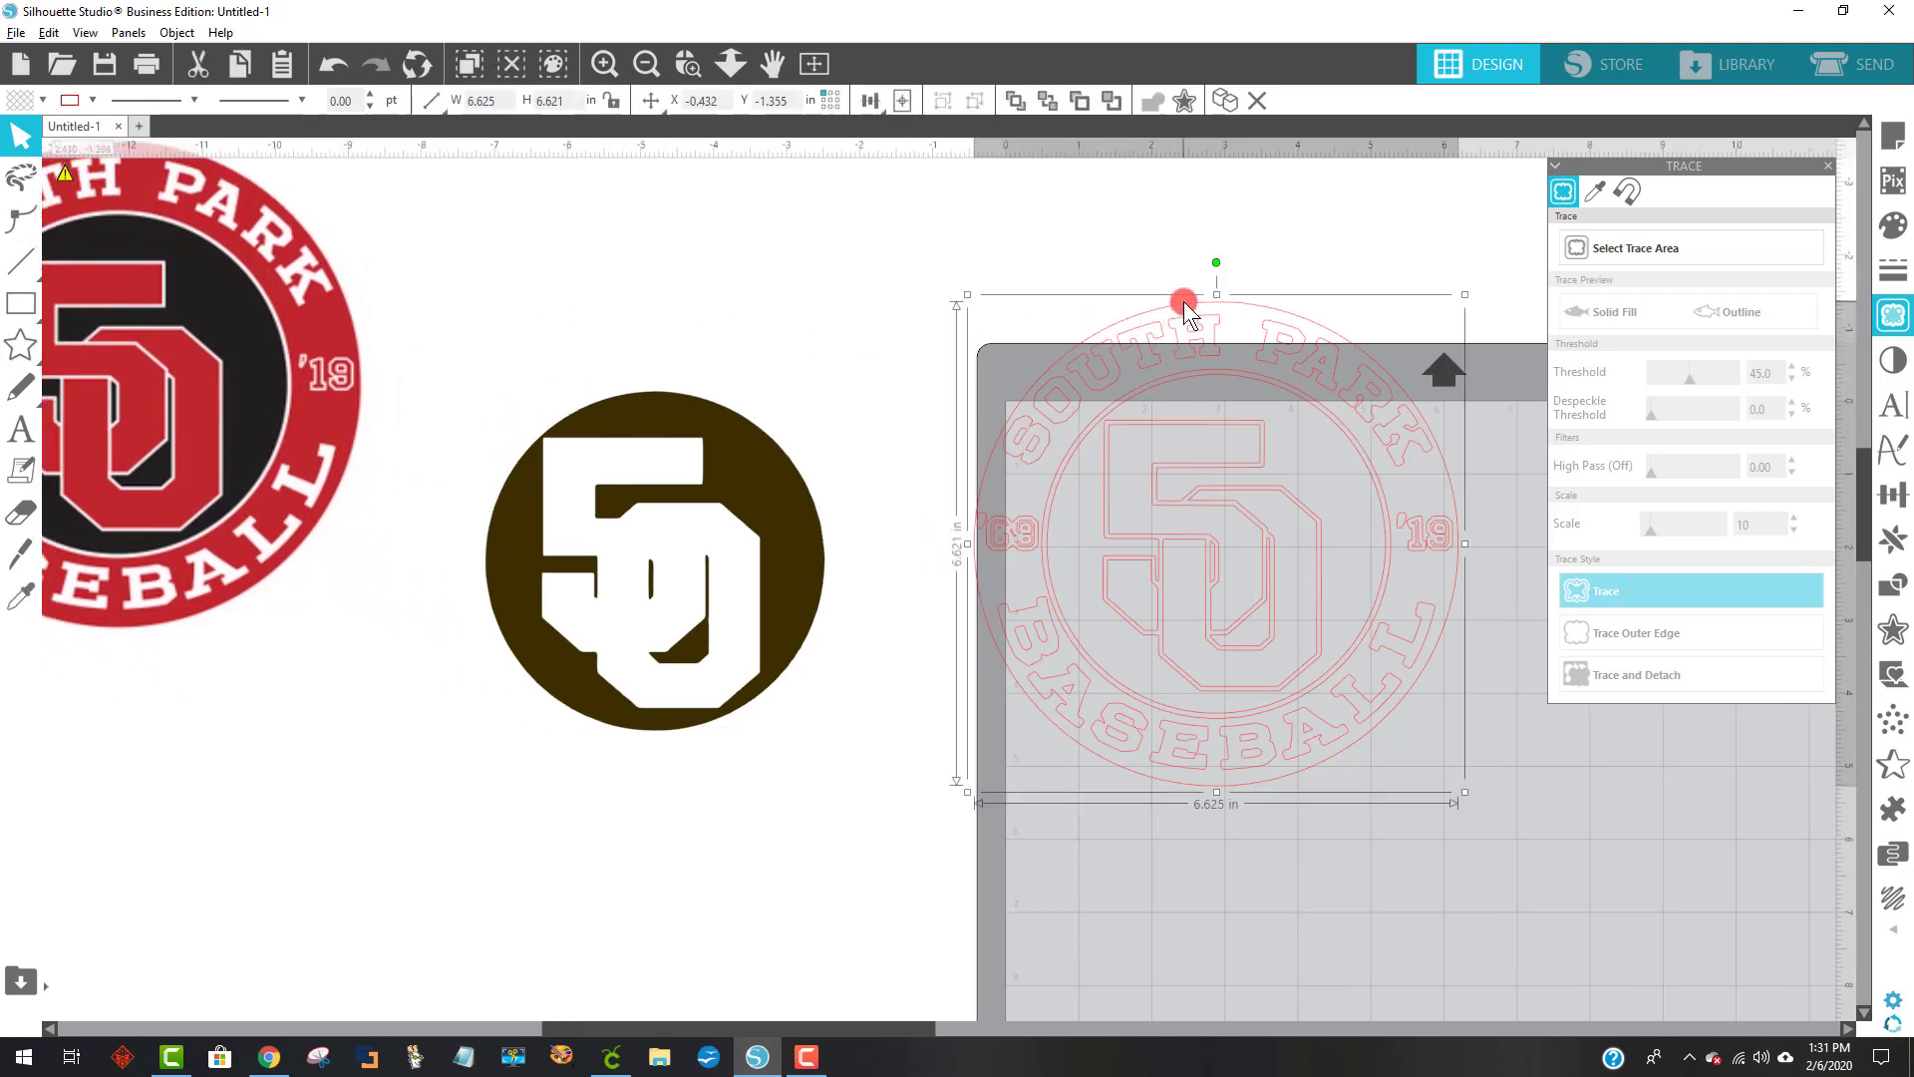
click(22, 103)
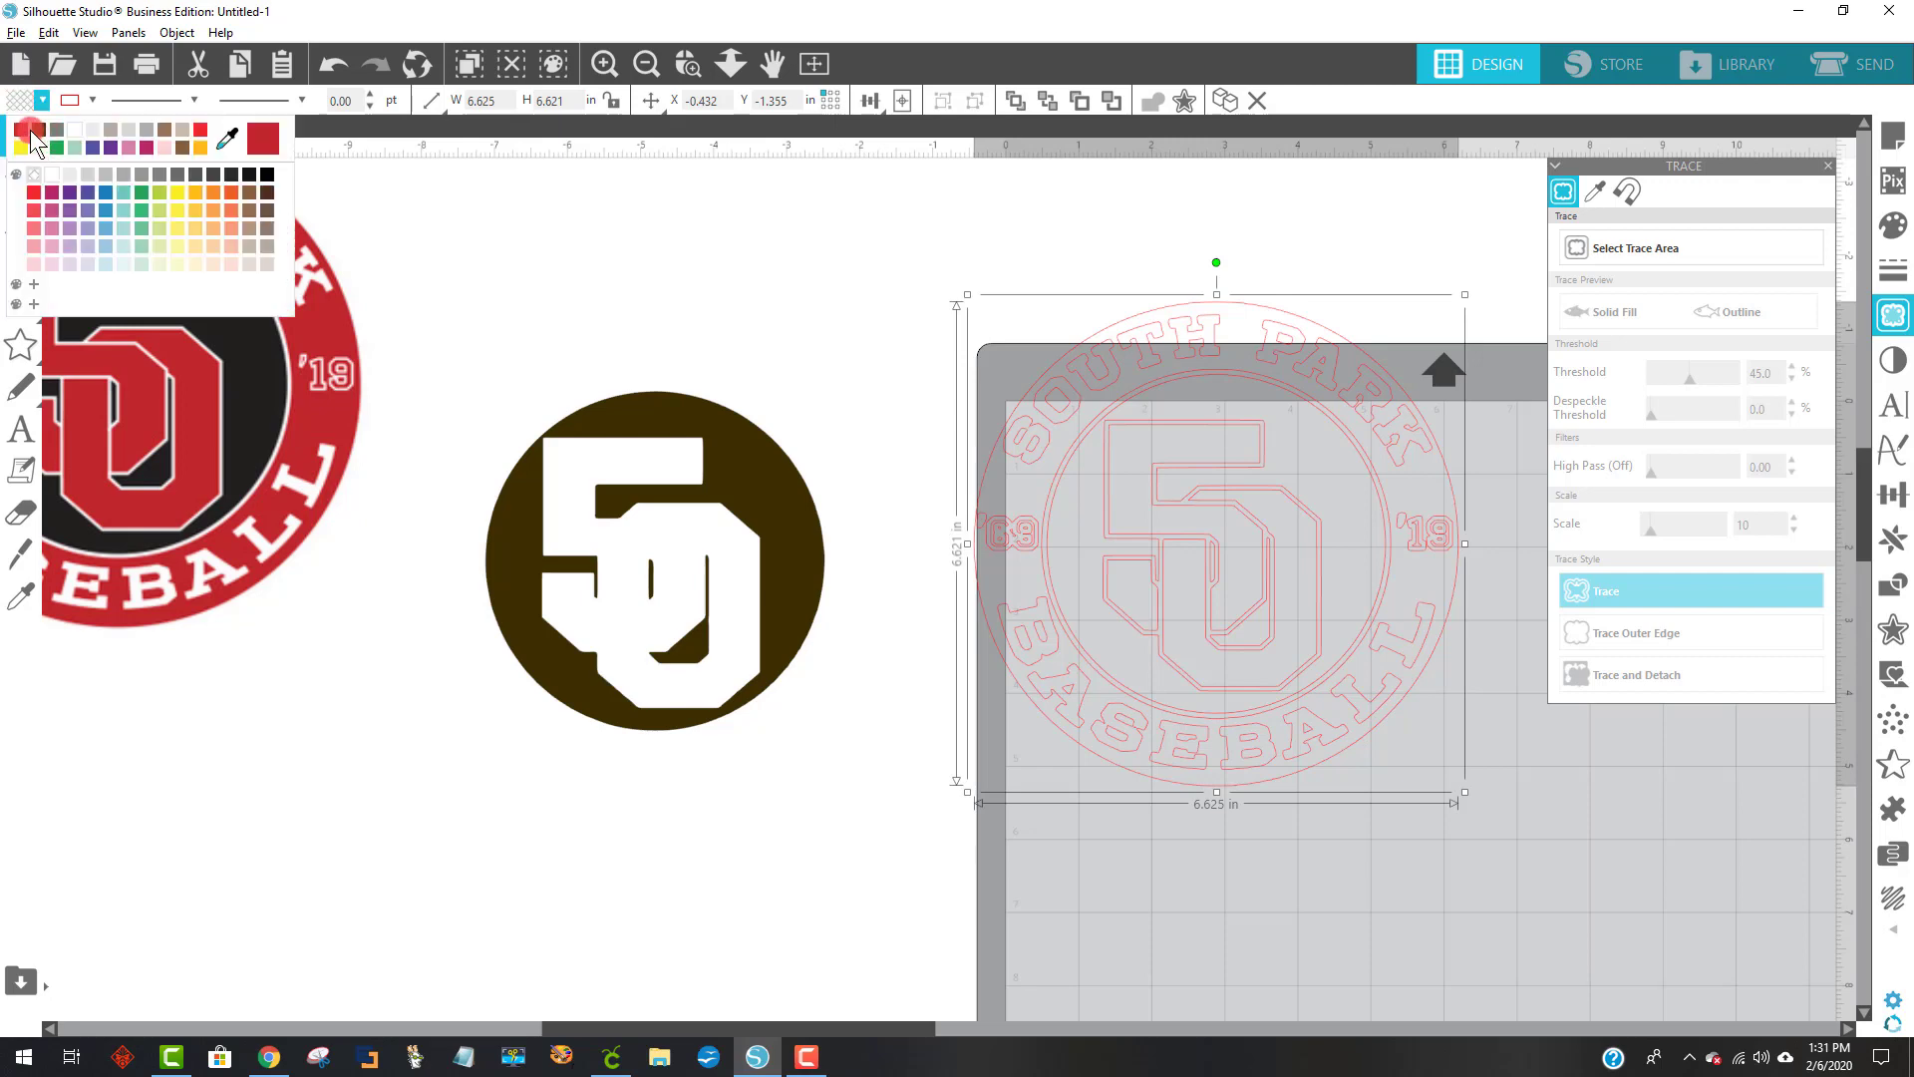
click(30, 131)
click(15, 101)
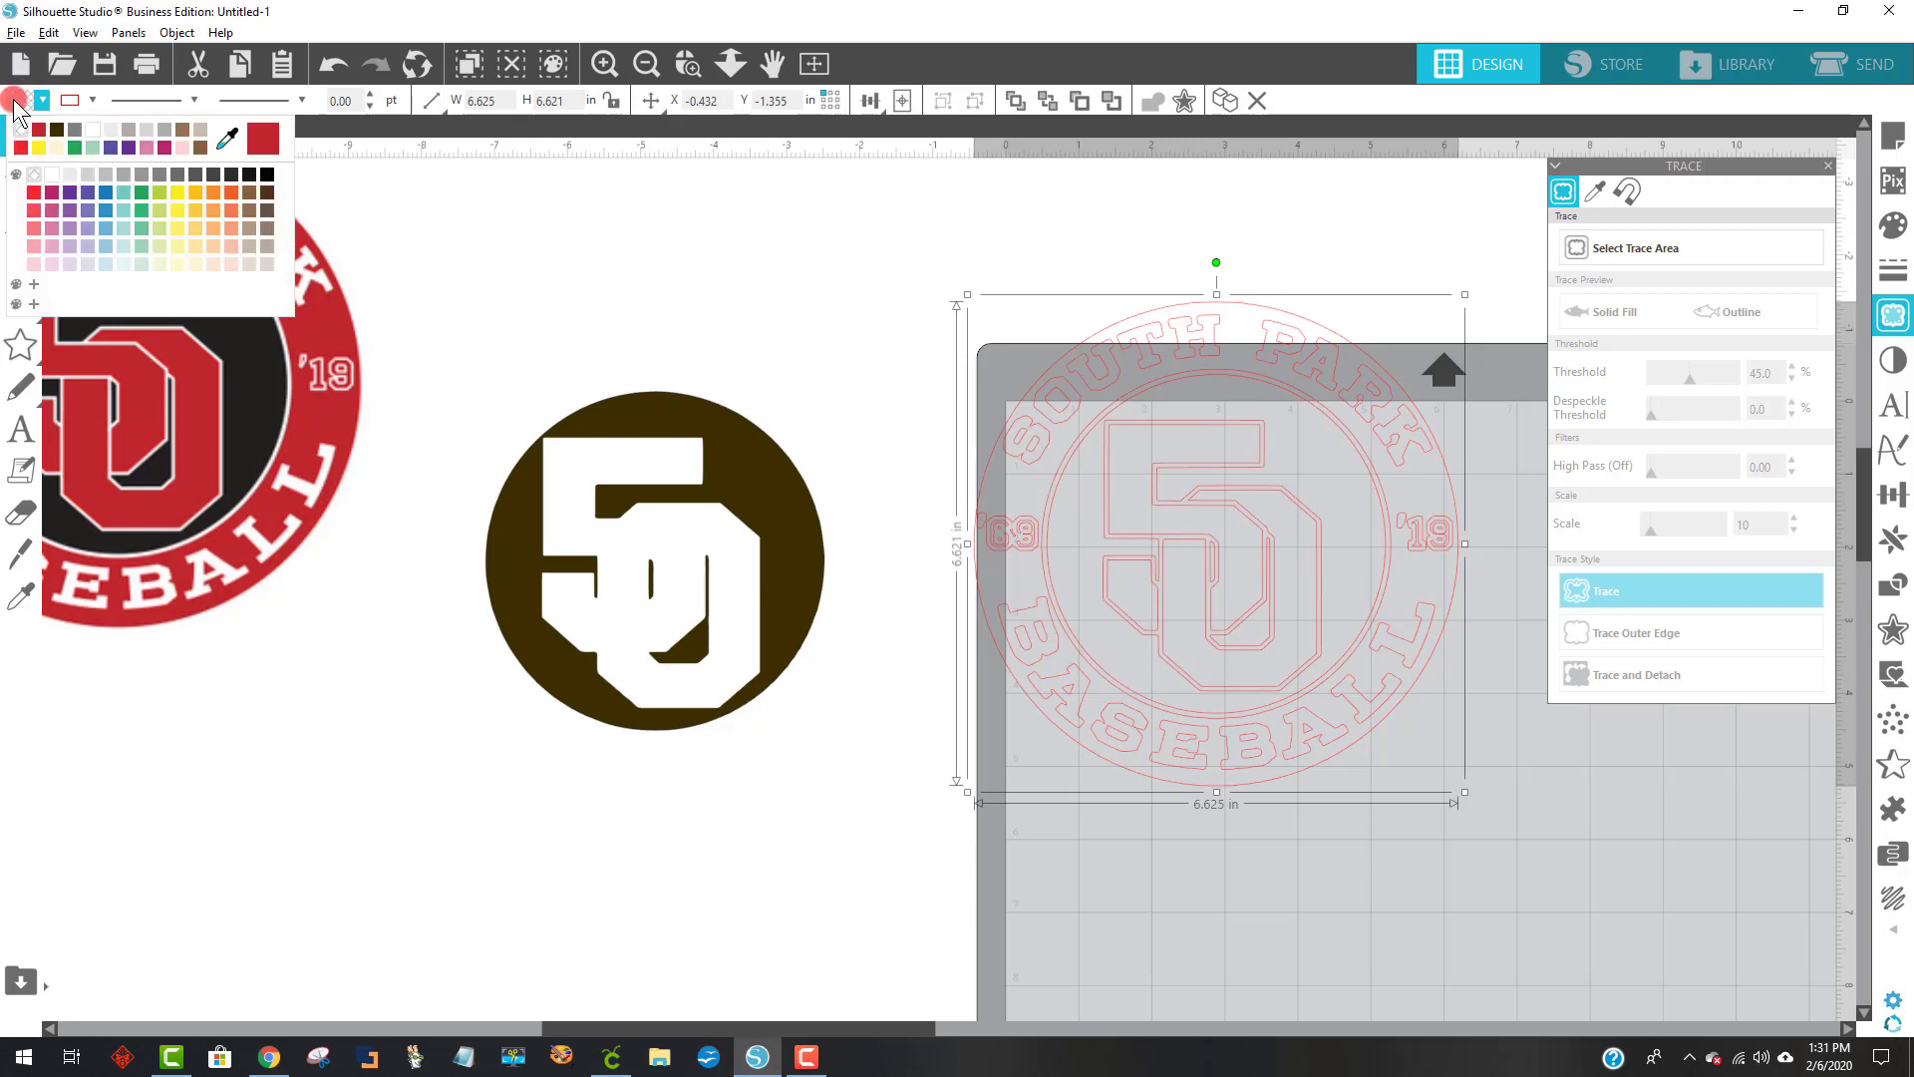
click(37, 128)
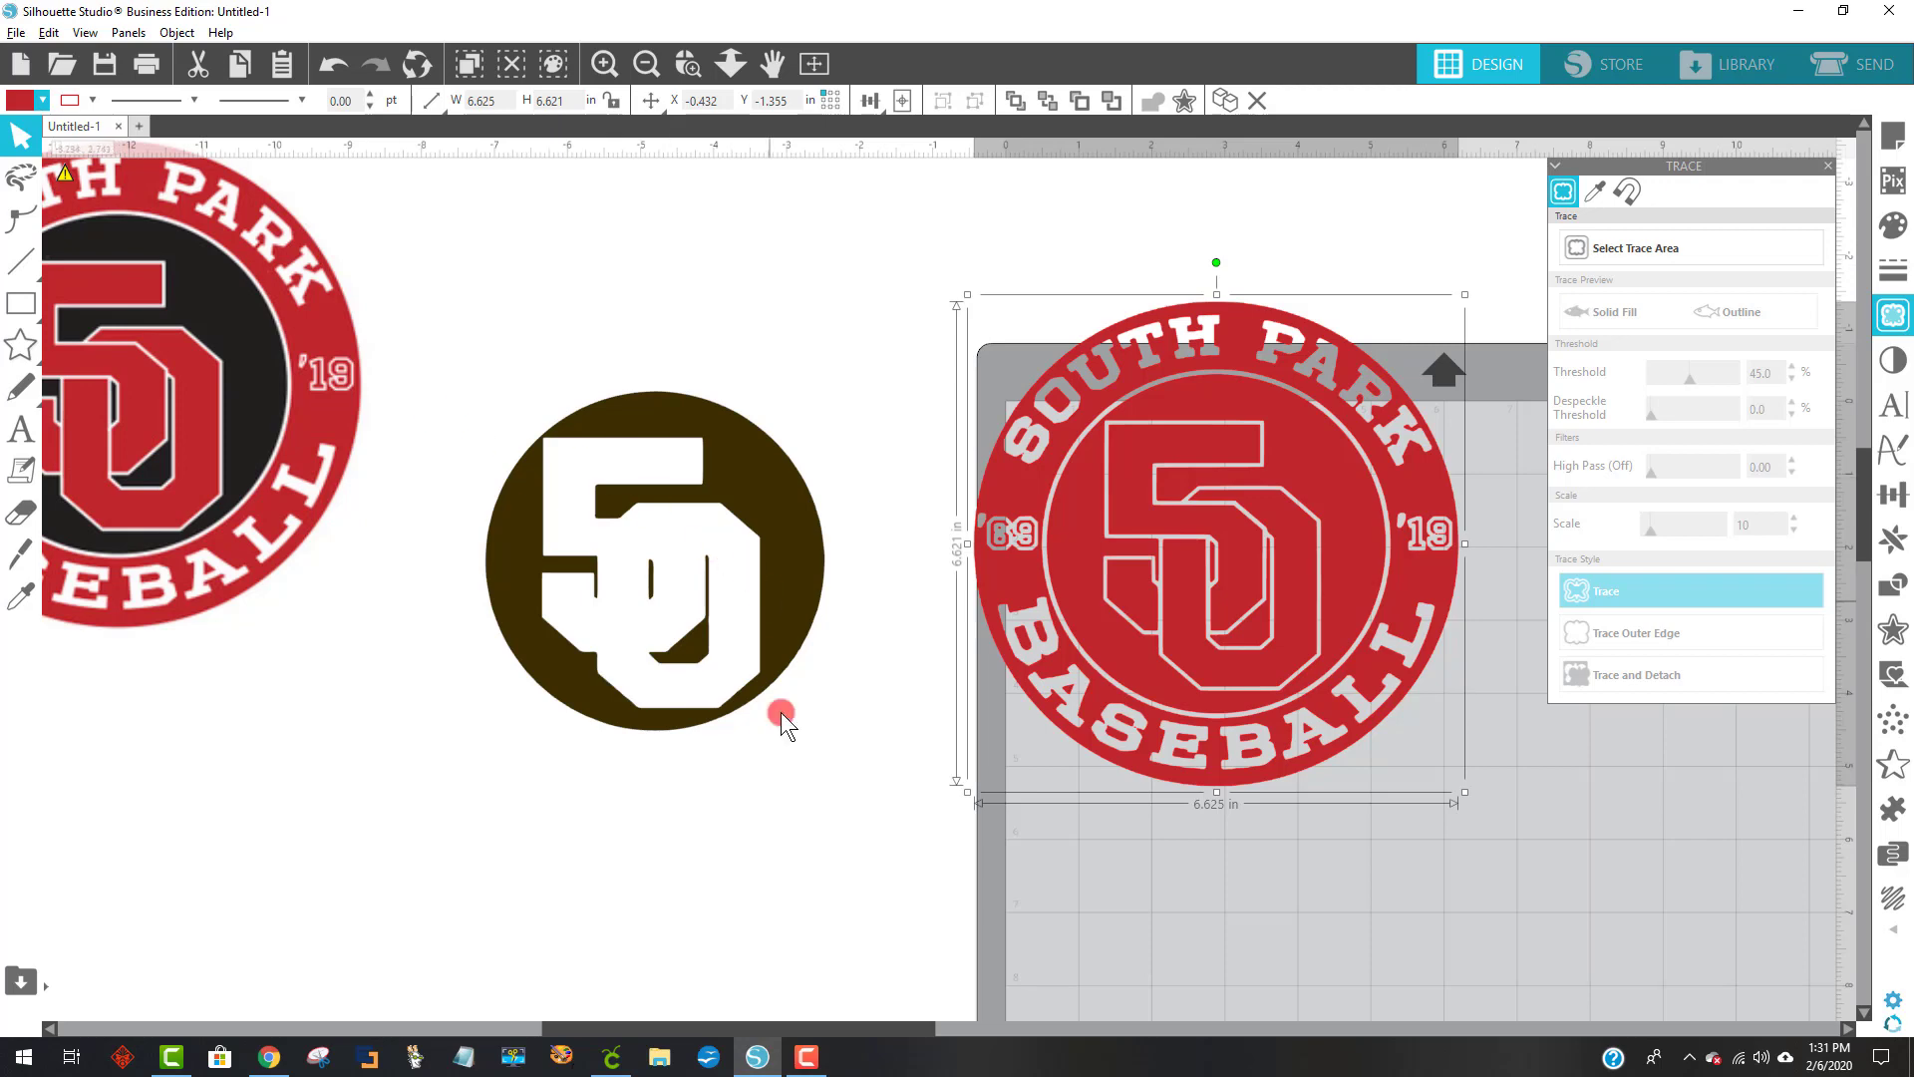
click(708, 822)
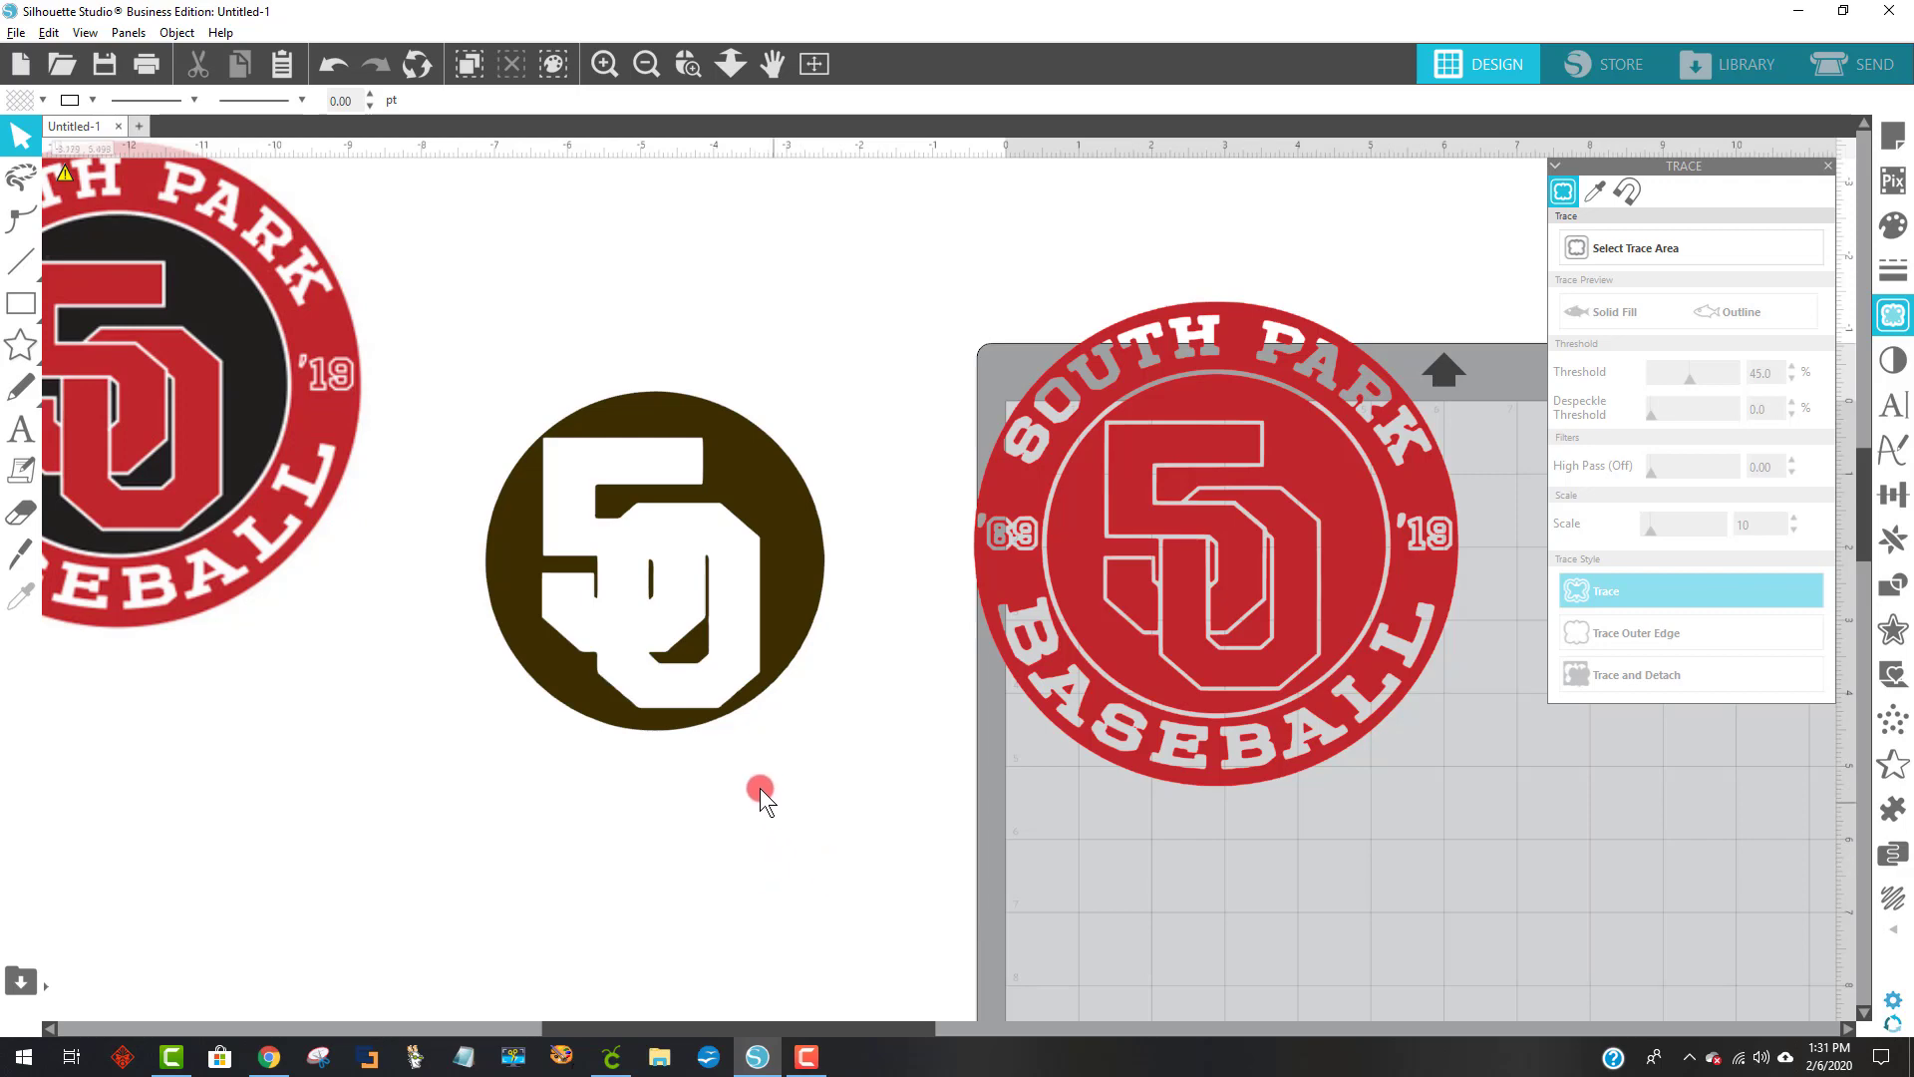
- Bring the dark brown circle with the 50 cutout to the front and place it over the middle of the red logo
right_click(756, 616)
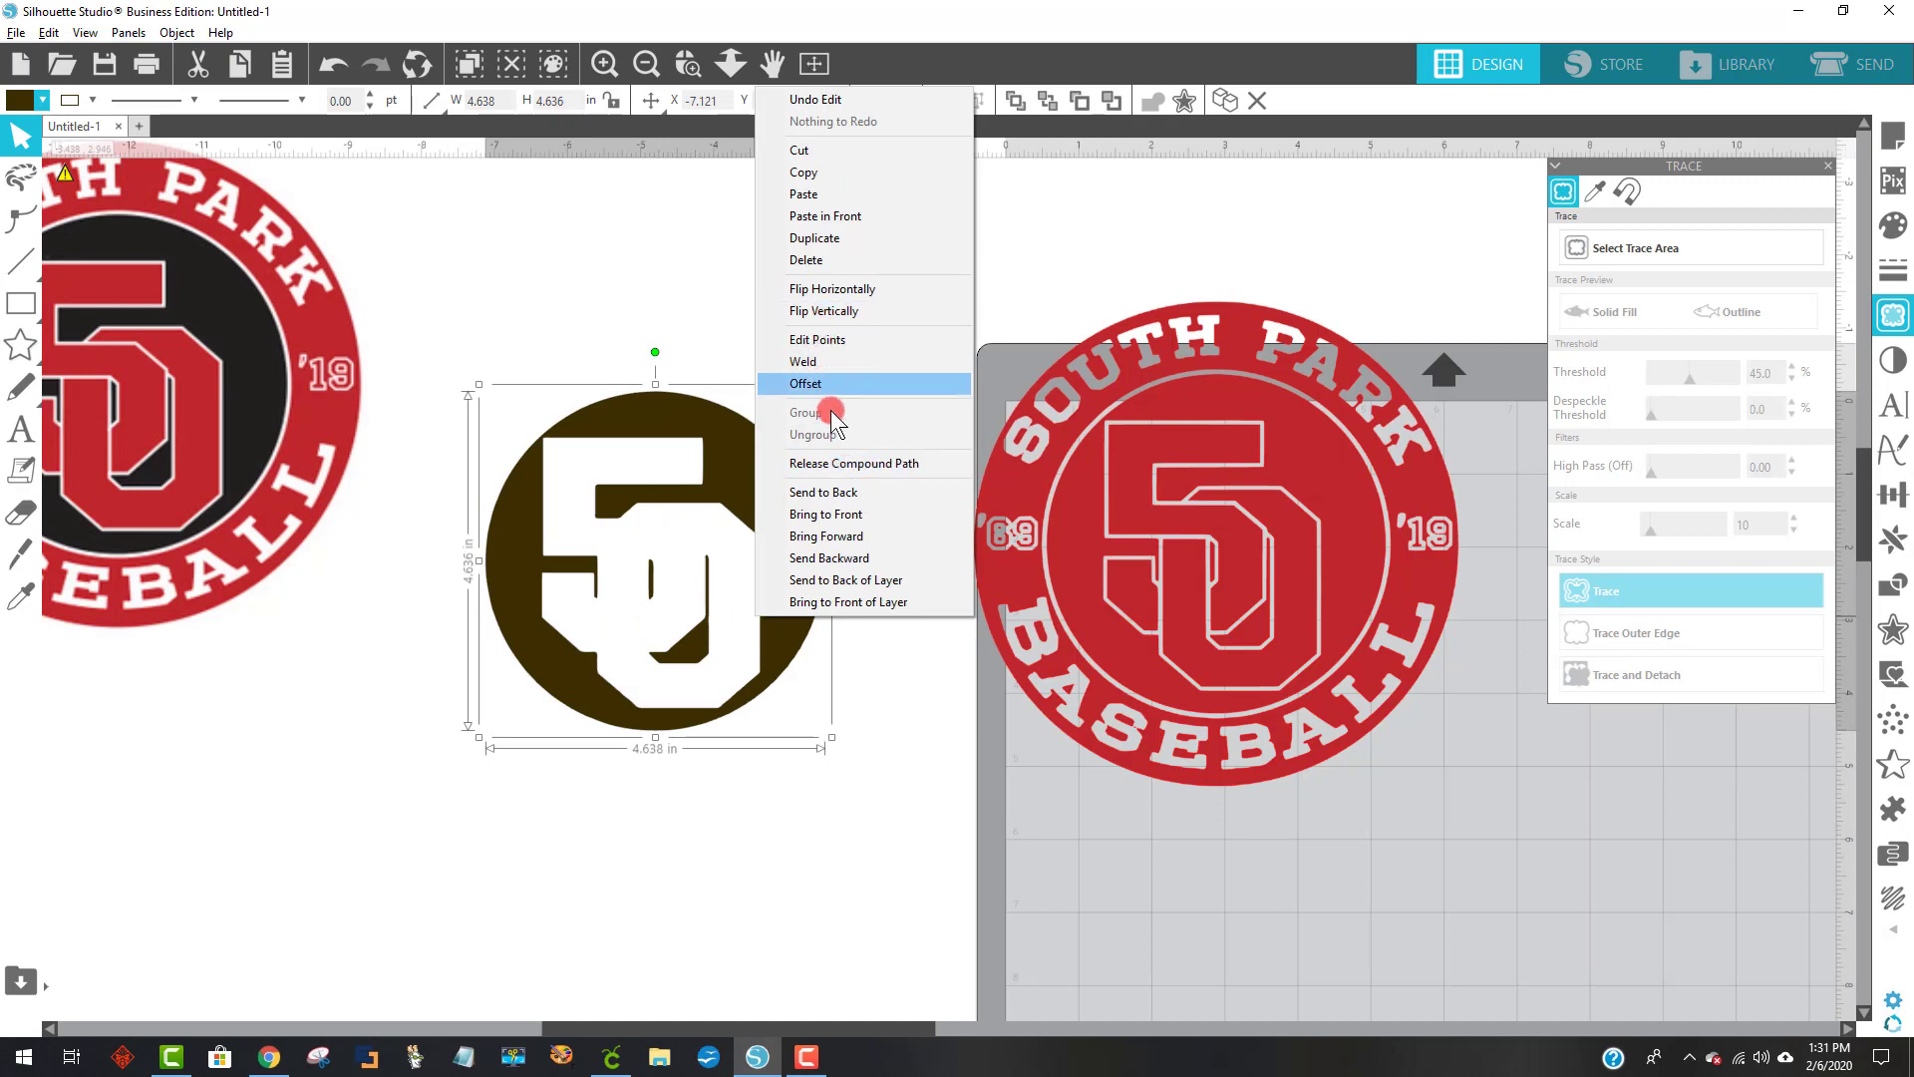
click(844, 517)
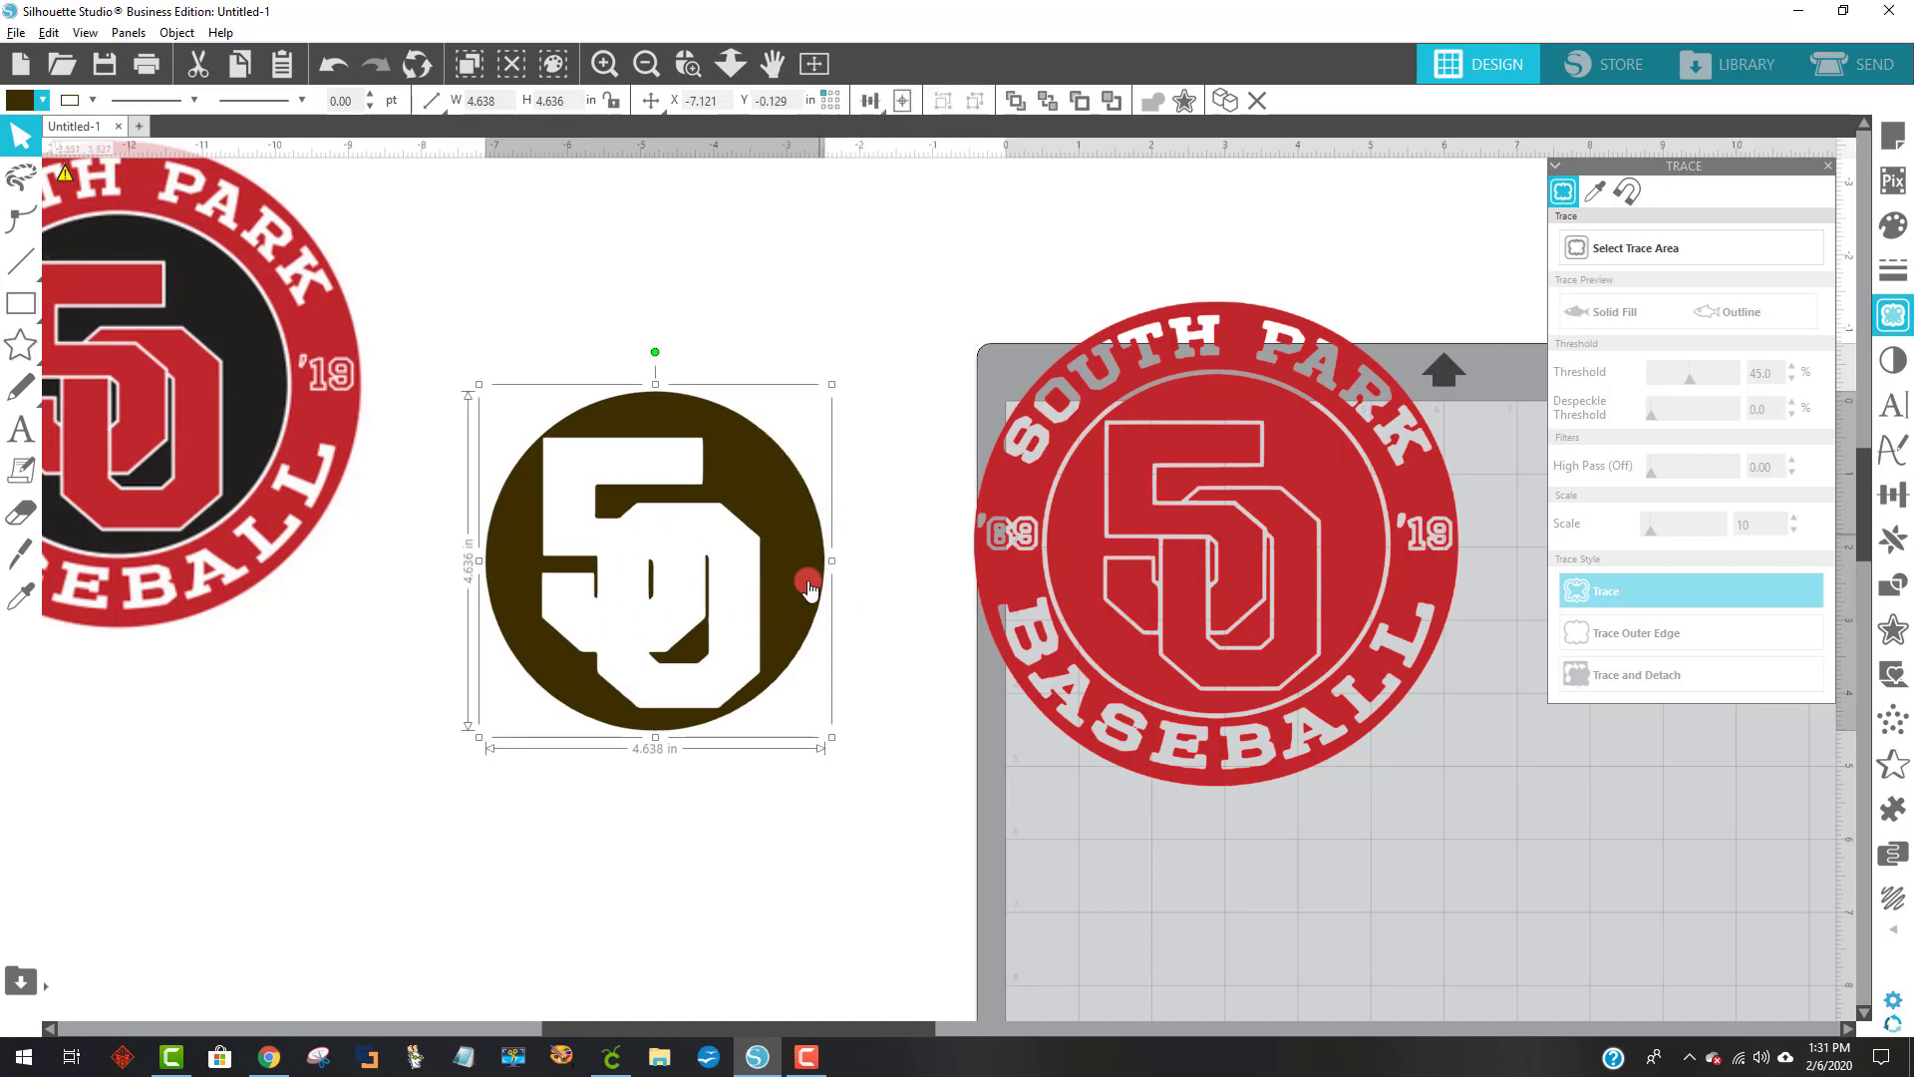
drag(746, 631, 894, 655)
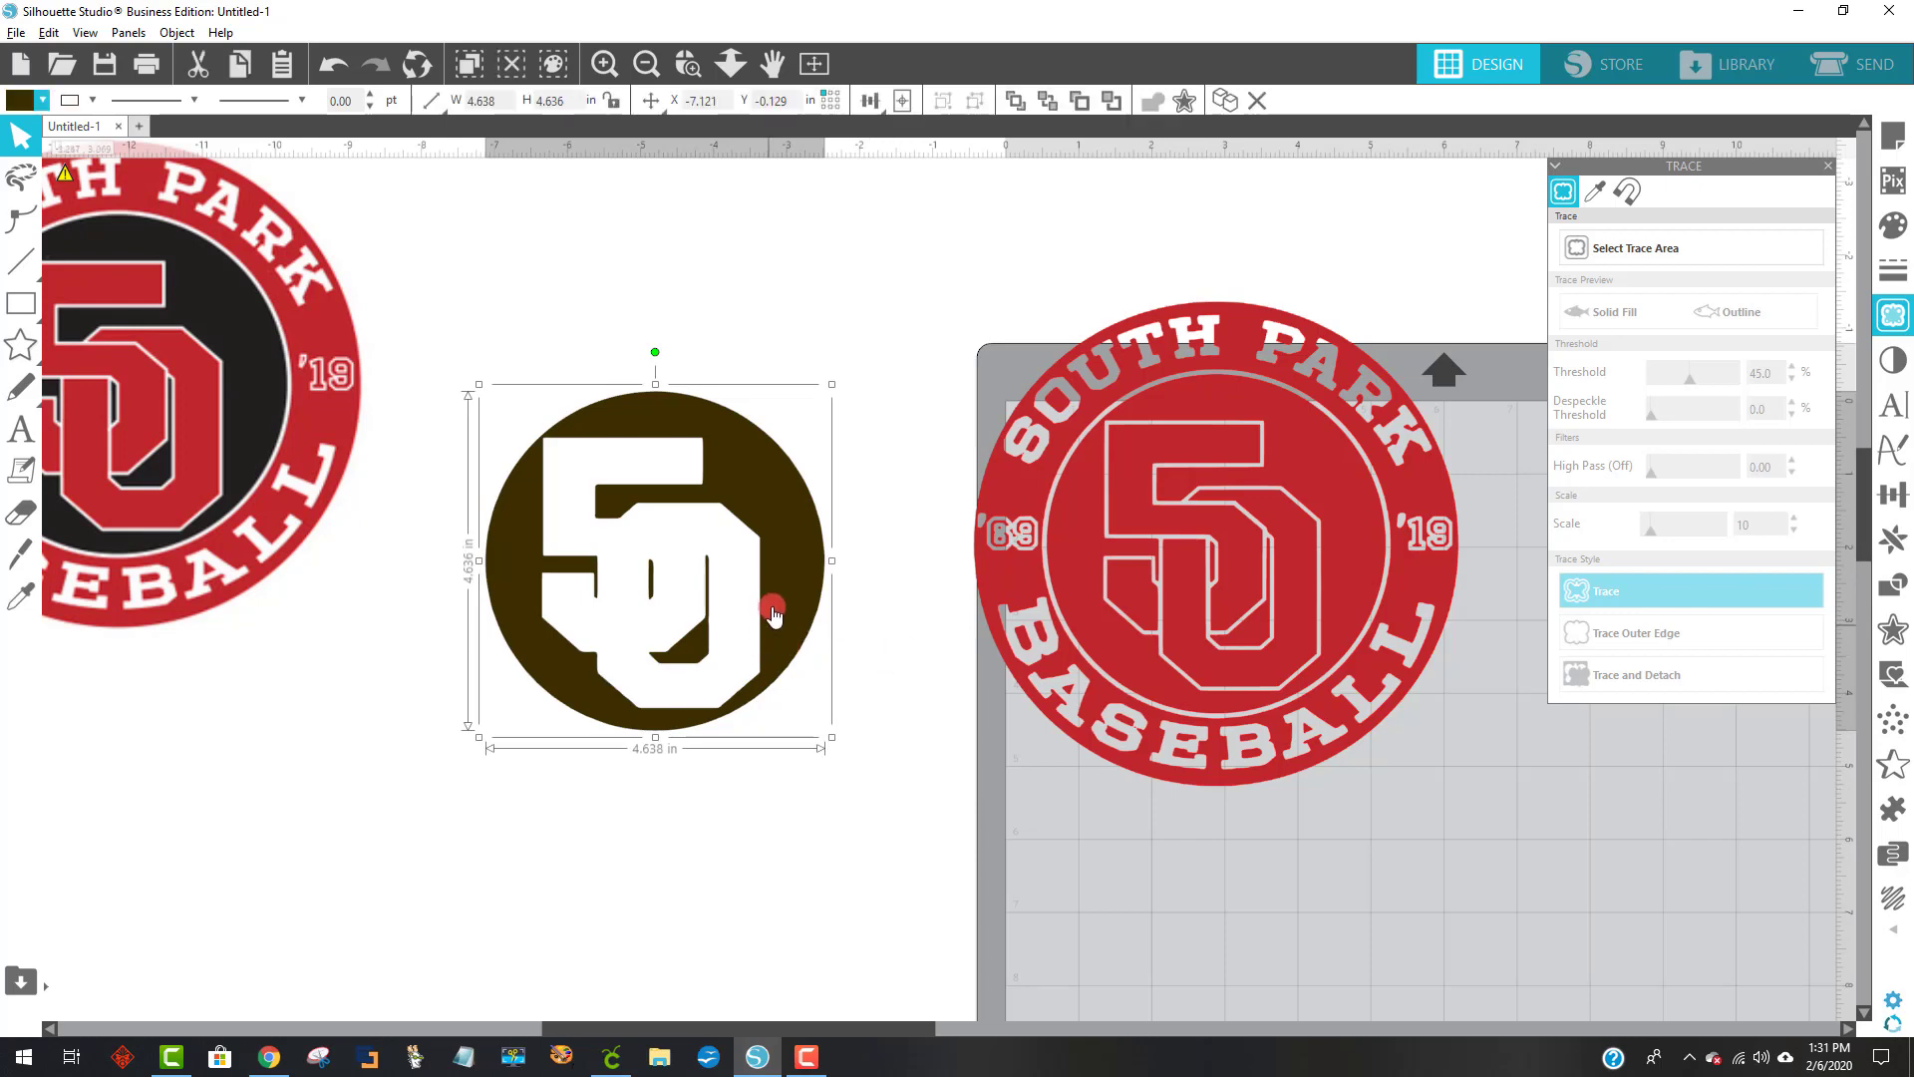
drag(781, 560, 1346, 548)
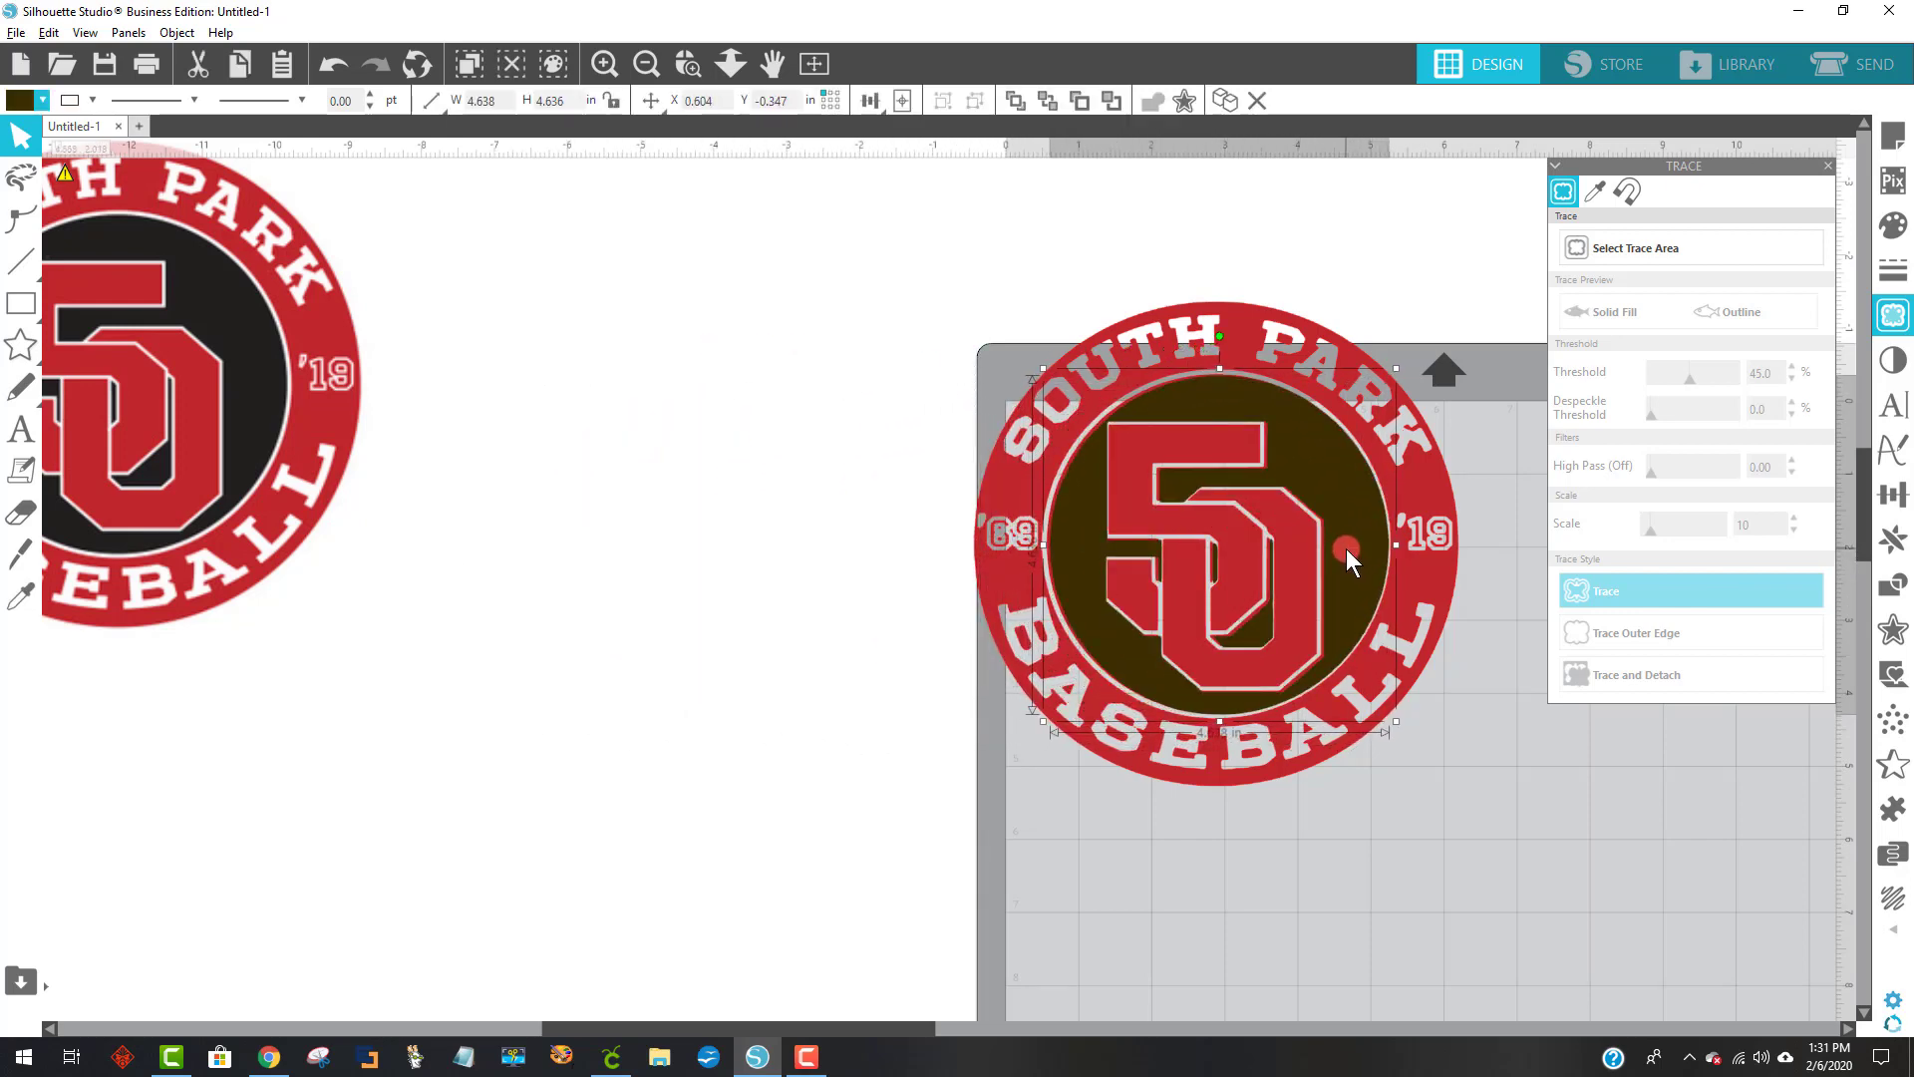
- Select the red logo and the brown circle together and align their centers
drag(1432, 835, 1054, 349)
click(688, 65)
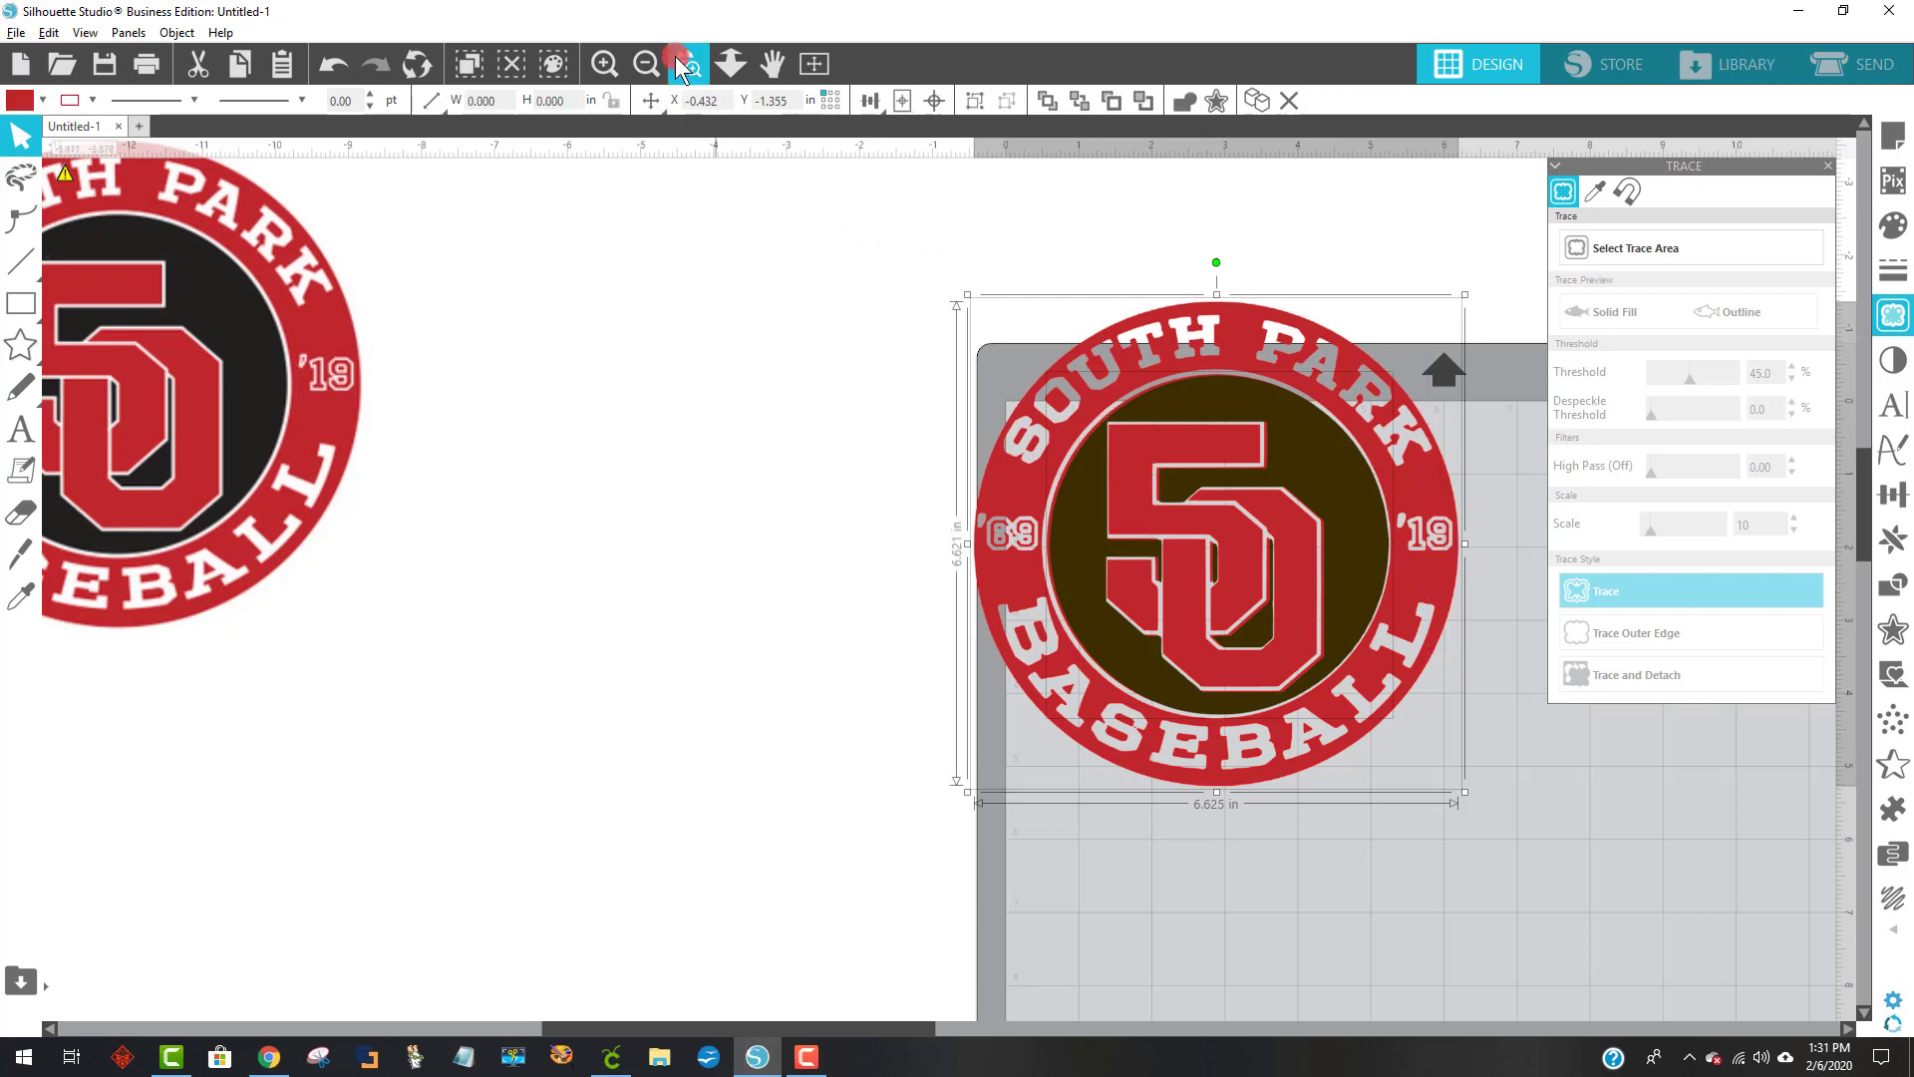
click(895, 104)
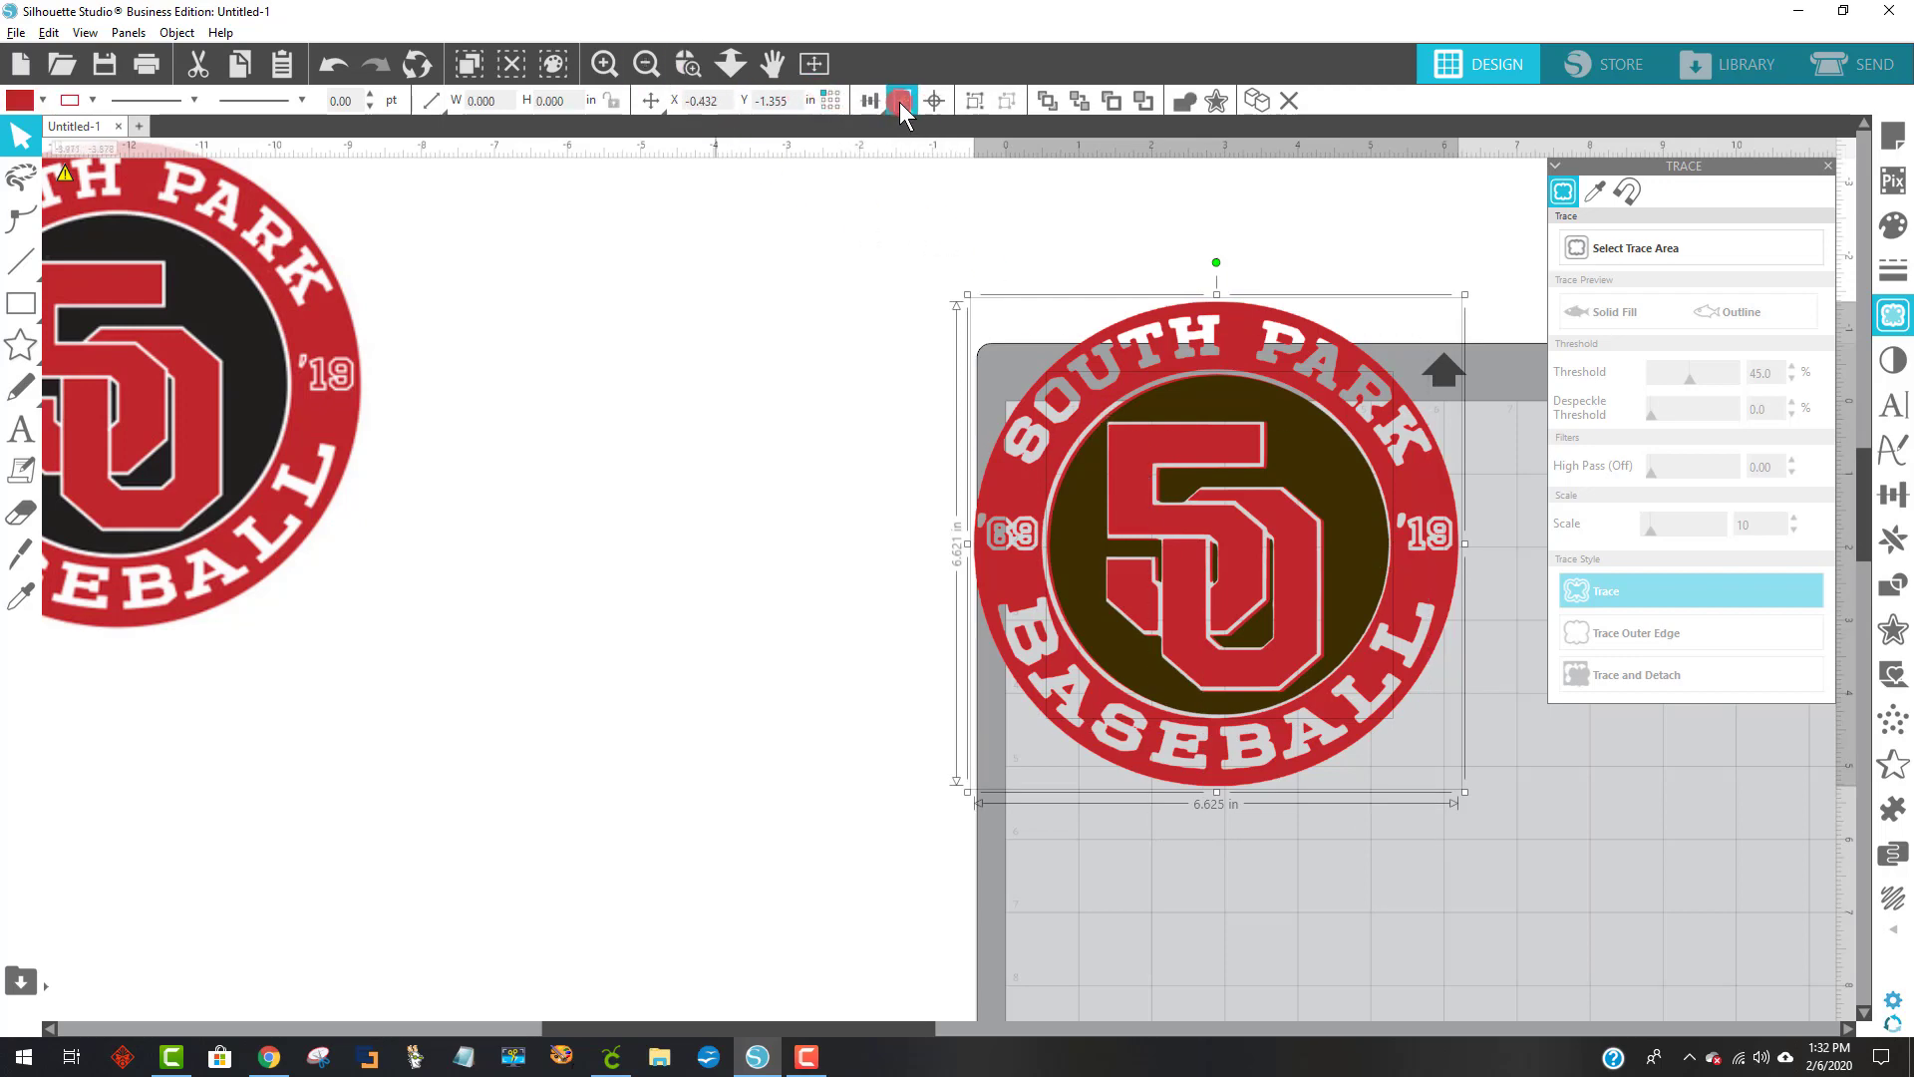
click(934, 101)
drag(1086, 1017, 1241, 1022)
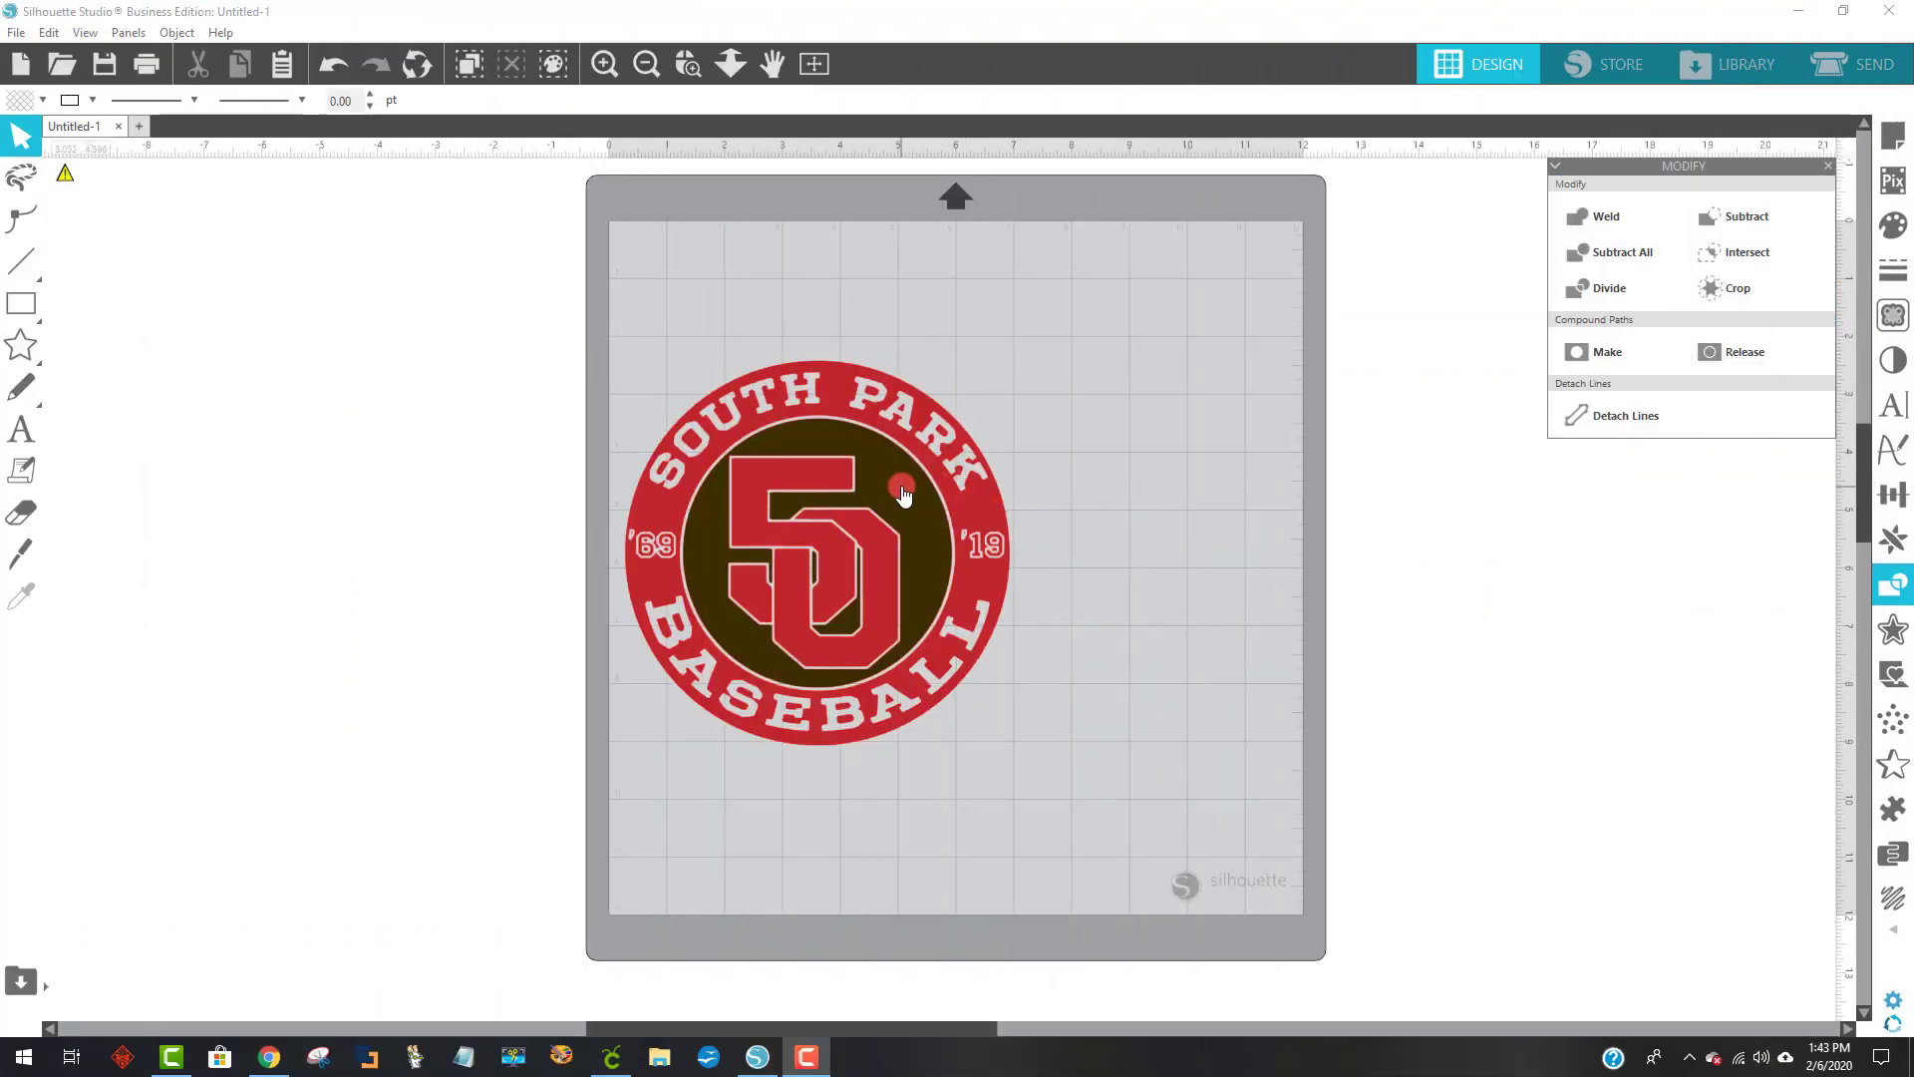
- Put a spare copy of the brown circle off the mat to the upper left, keeping one inside the red logo
mouse_move(903, 493)
mouse_down()
mouse_move(1026, 658)
mouse_move(1230, 623)
mouse_move(886, 460)
mouse_up()
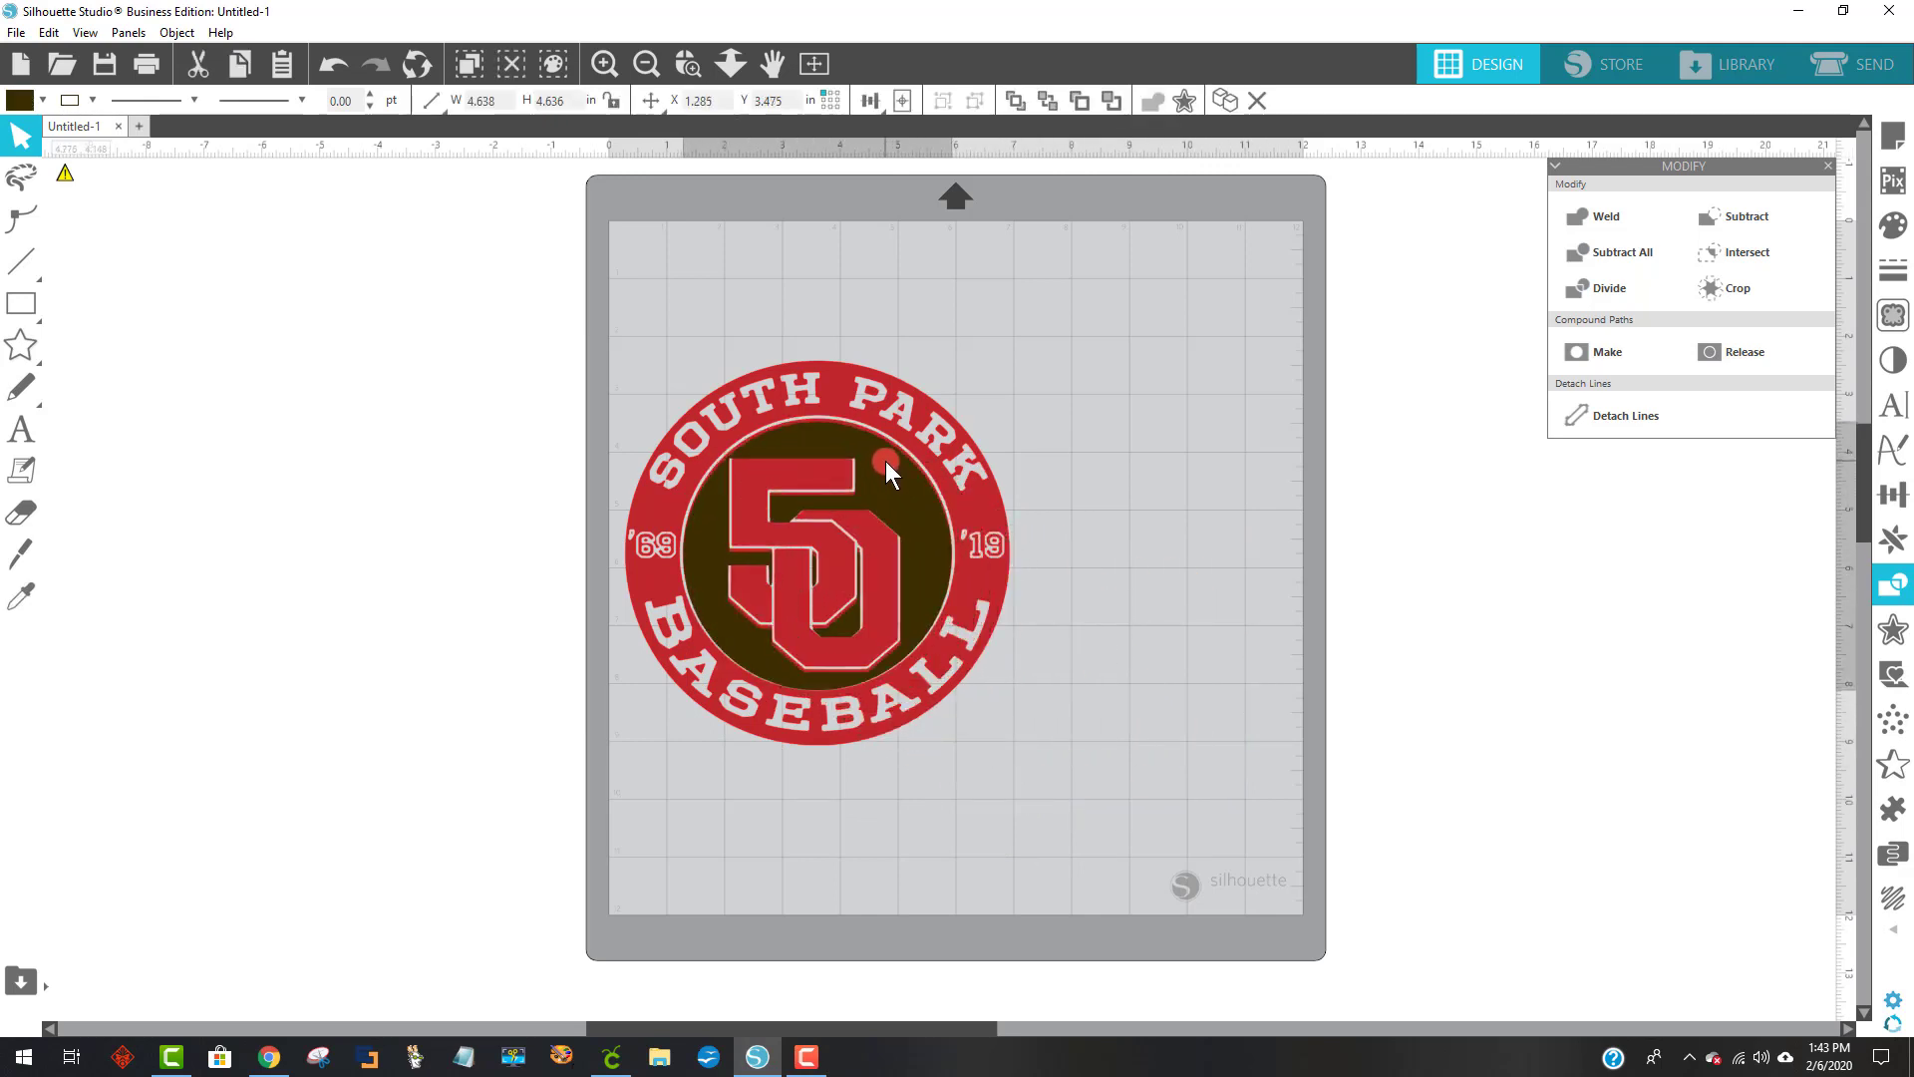
click(852, 713)
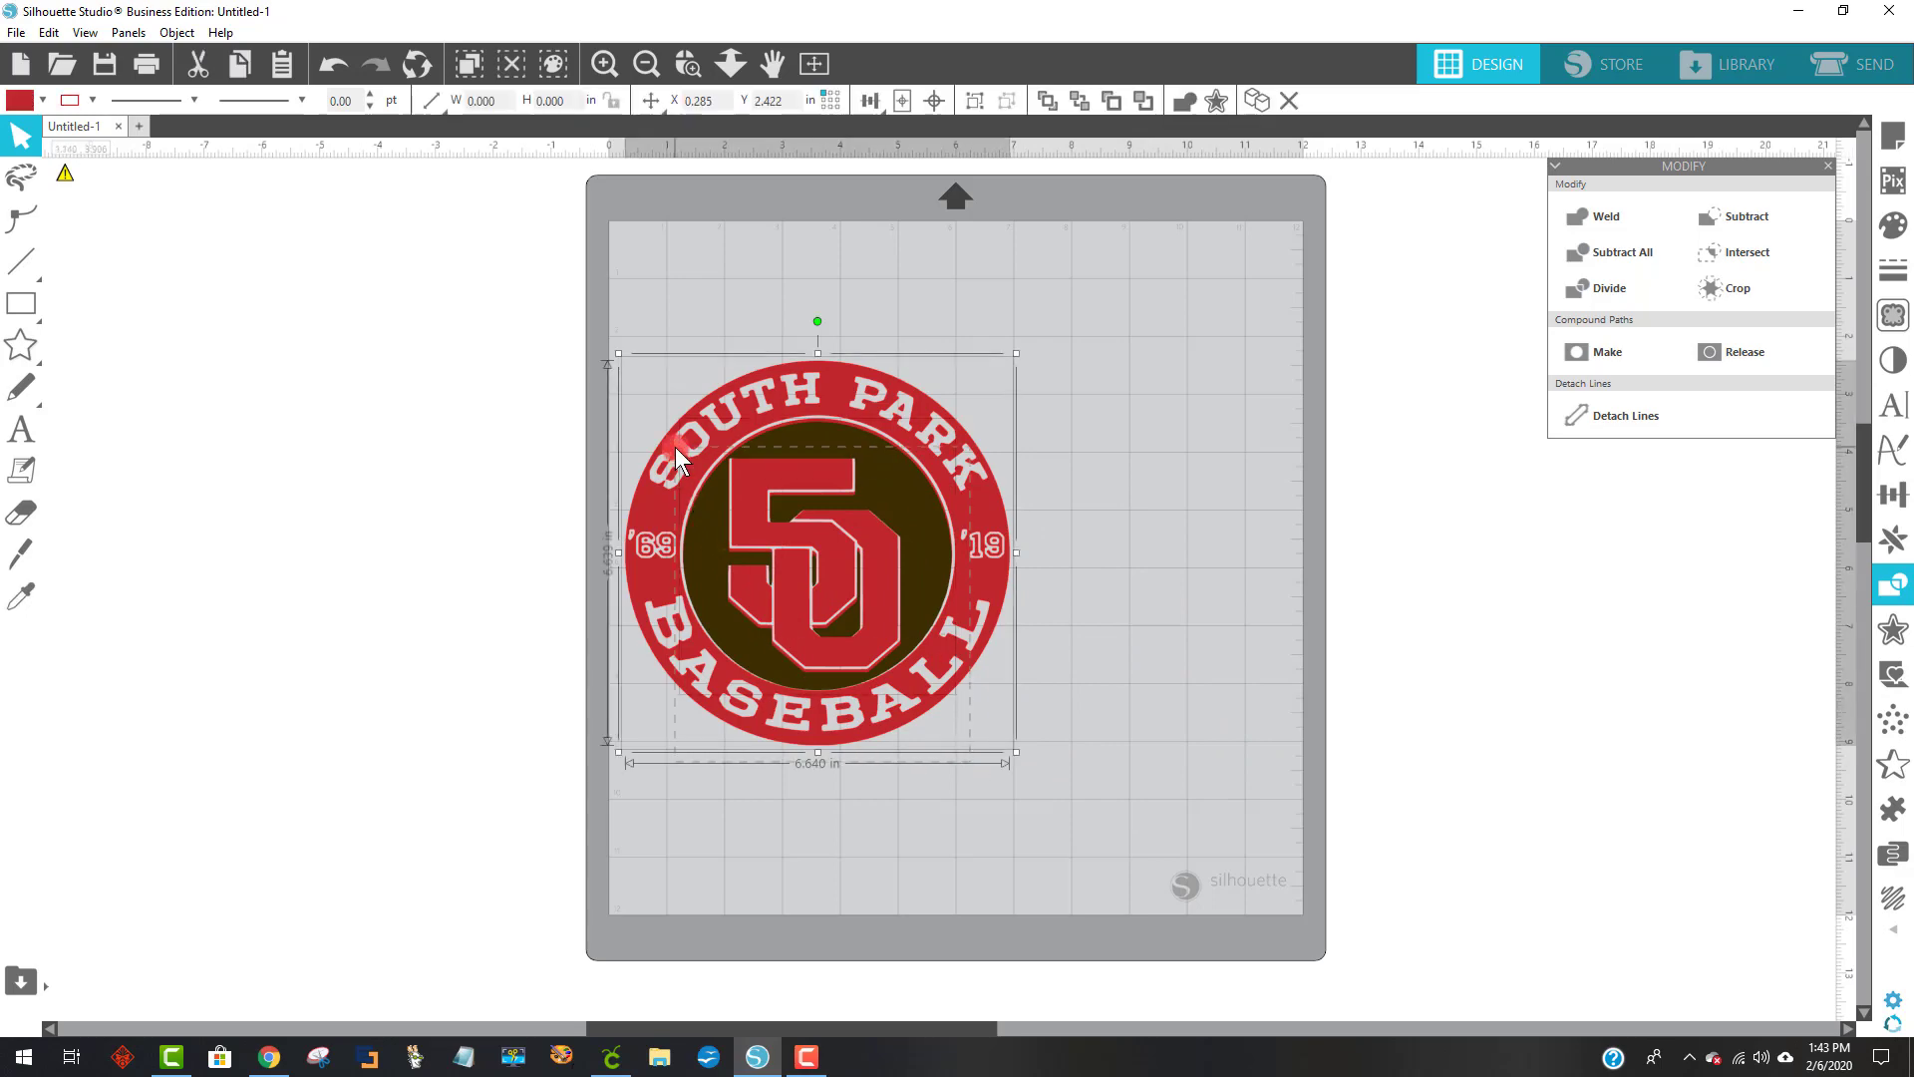
click(1033, 460)
drag(914, 477, 317, 262)
drag(543, 418, 817, 444)
- Center the brown circle on the red logo again, leaving the spare circle out of the selection
click(935, 731)
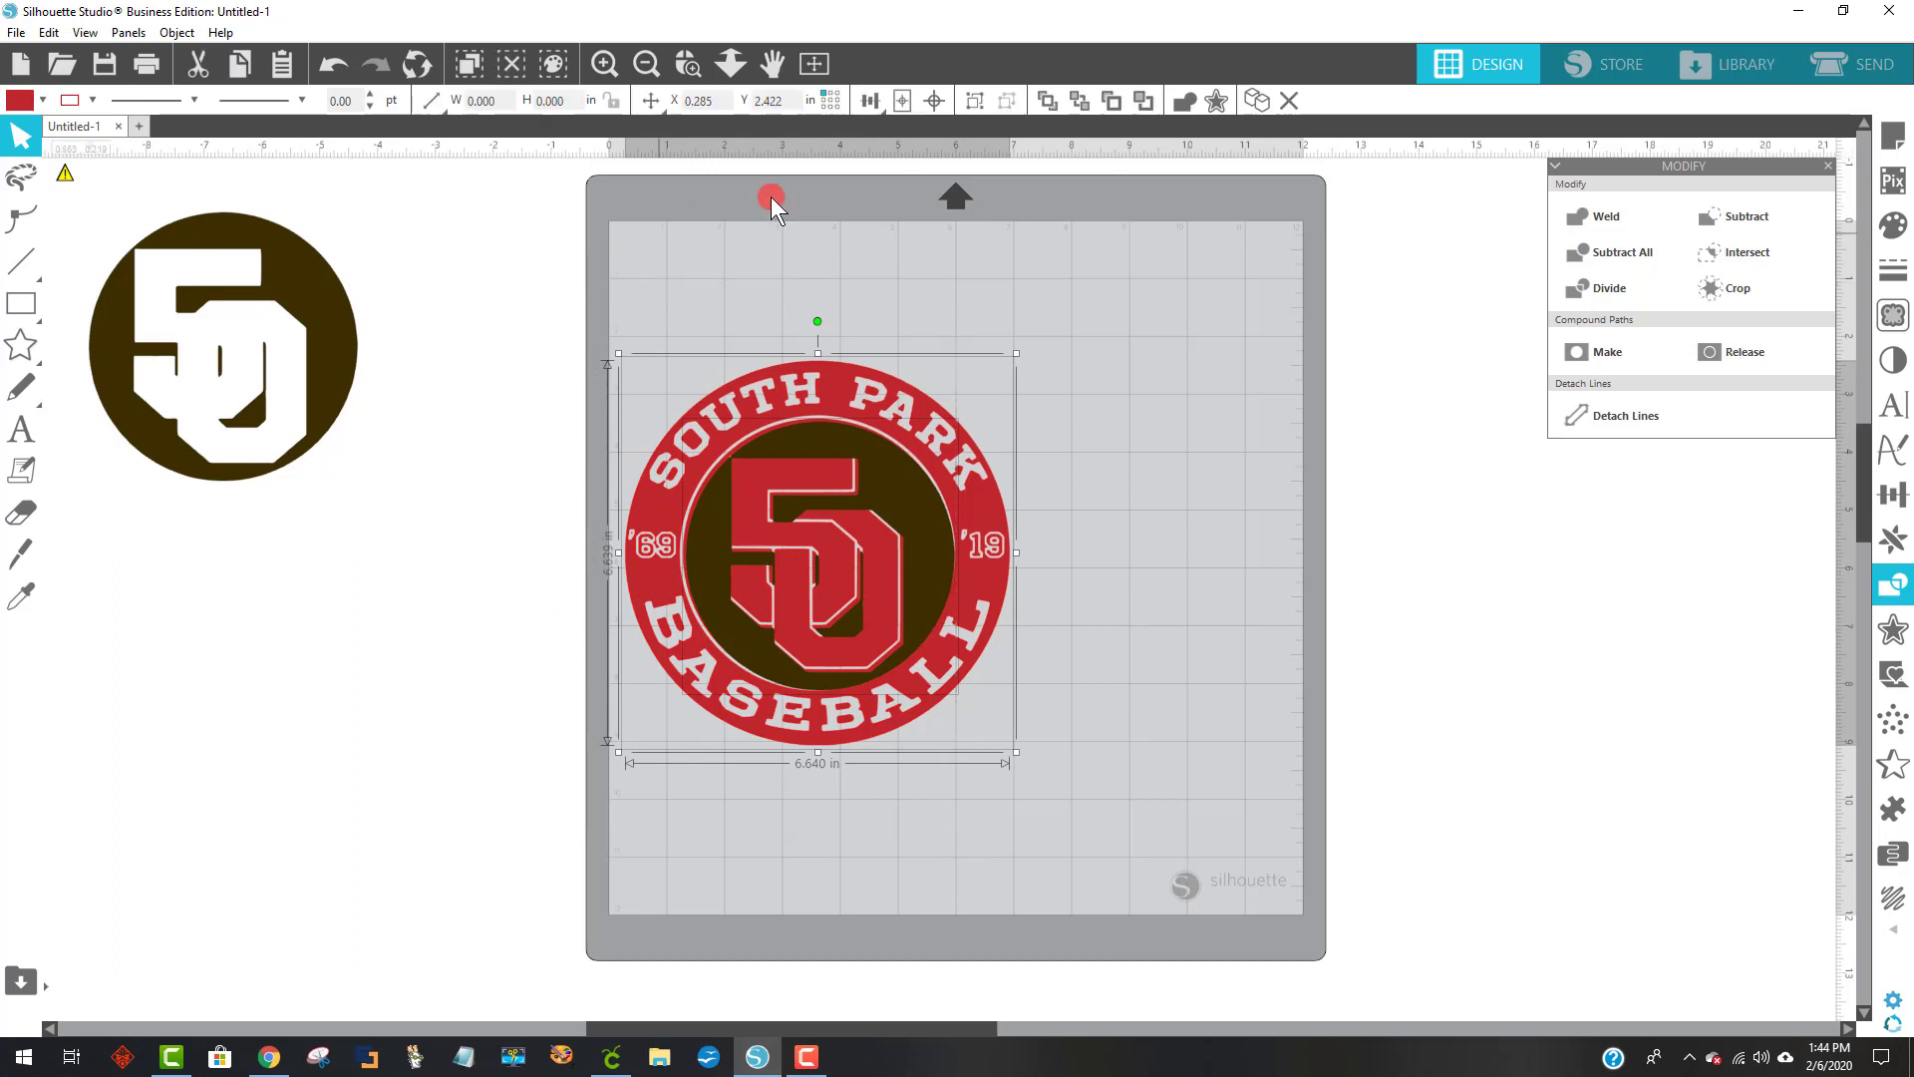
click(936, 101)
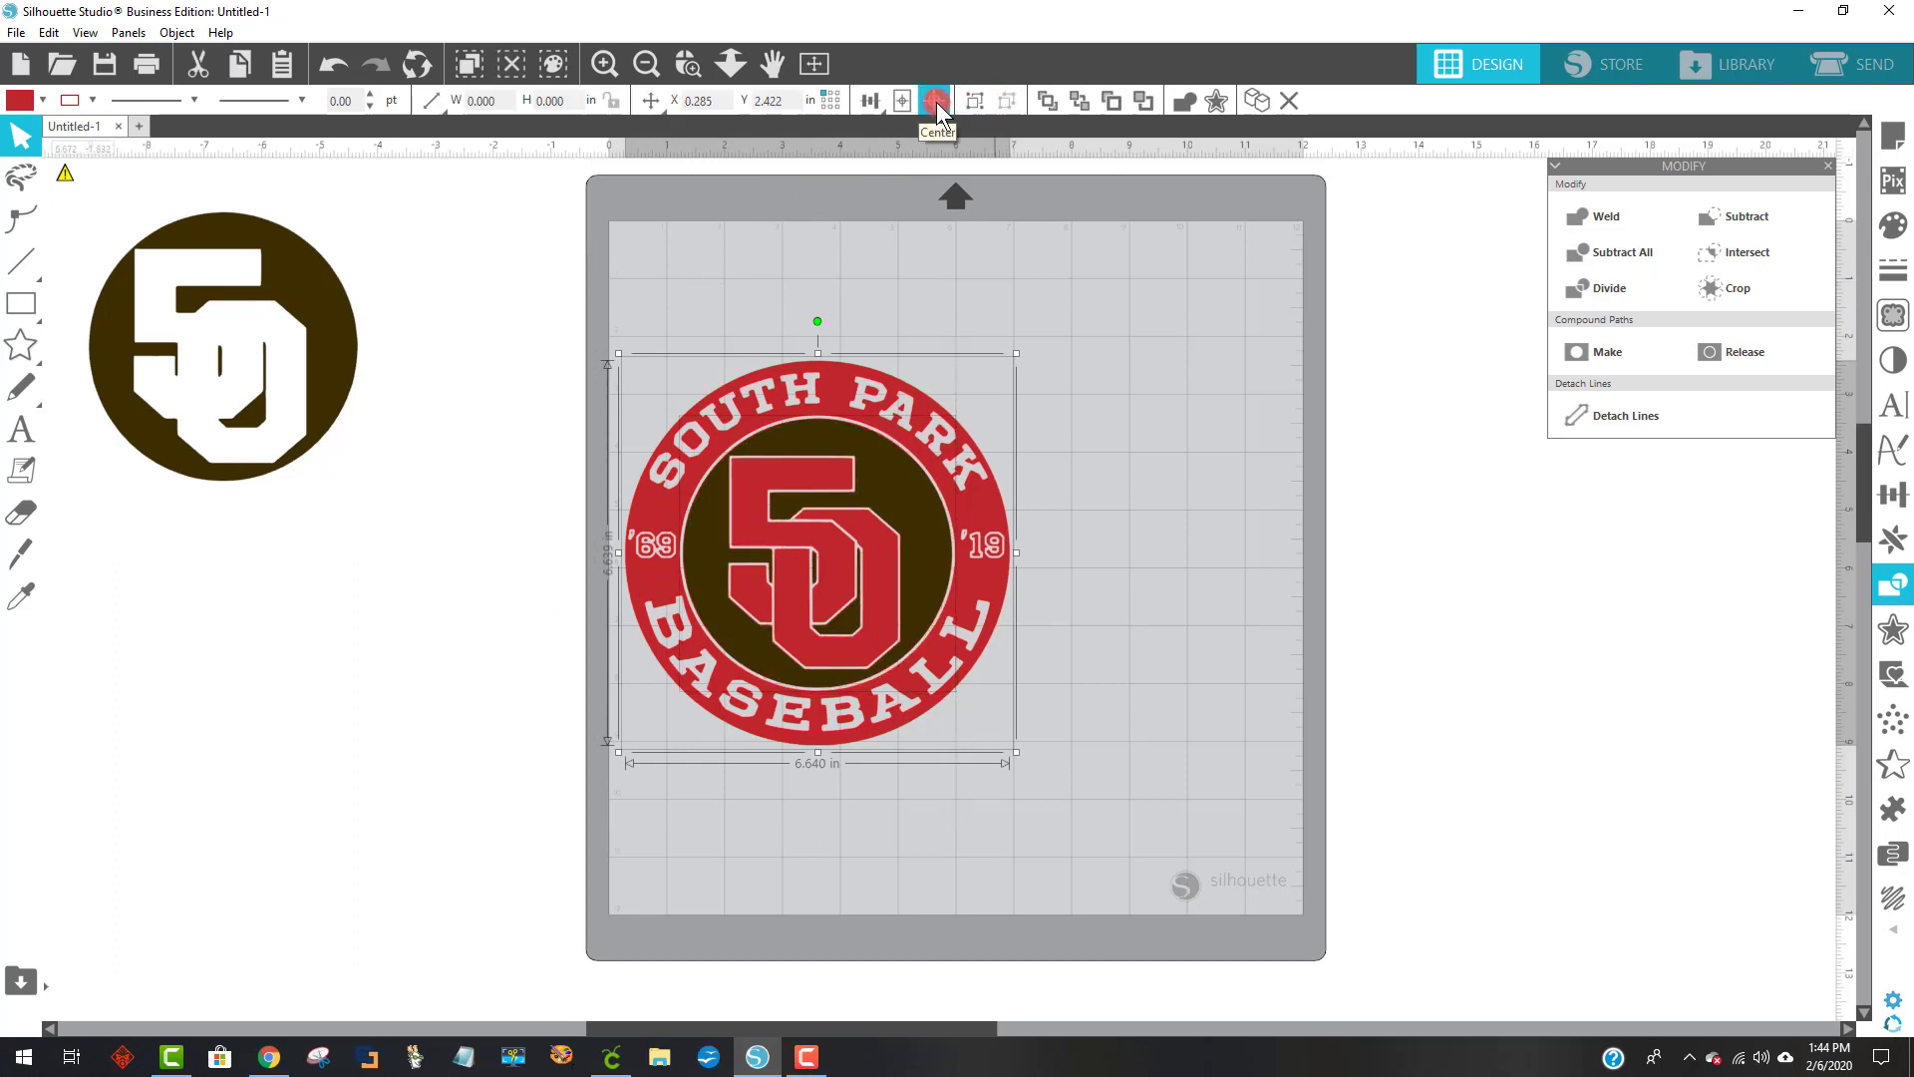
click(1175, 653)
- Subtract the brown circle from the red logo with the Modify options
click(899, 512)
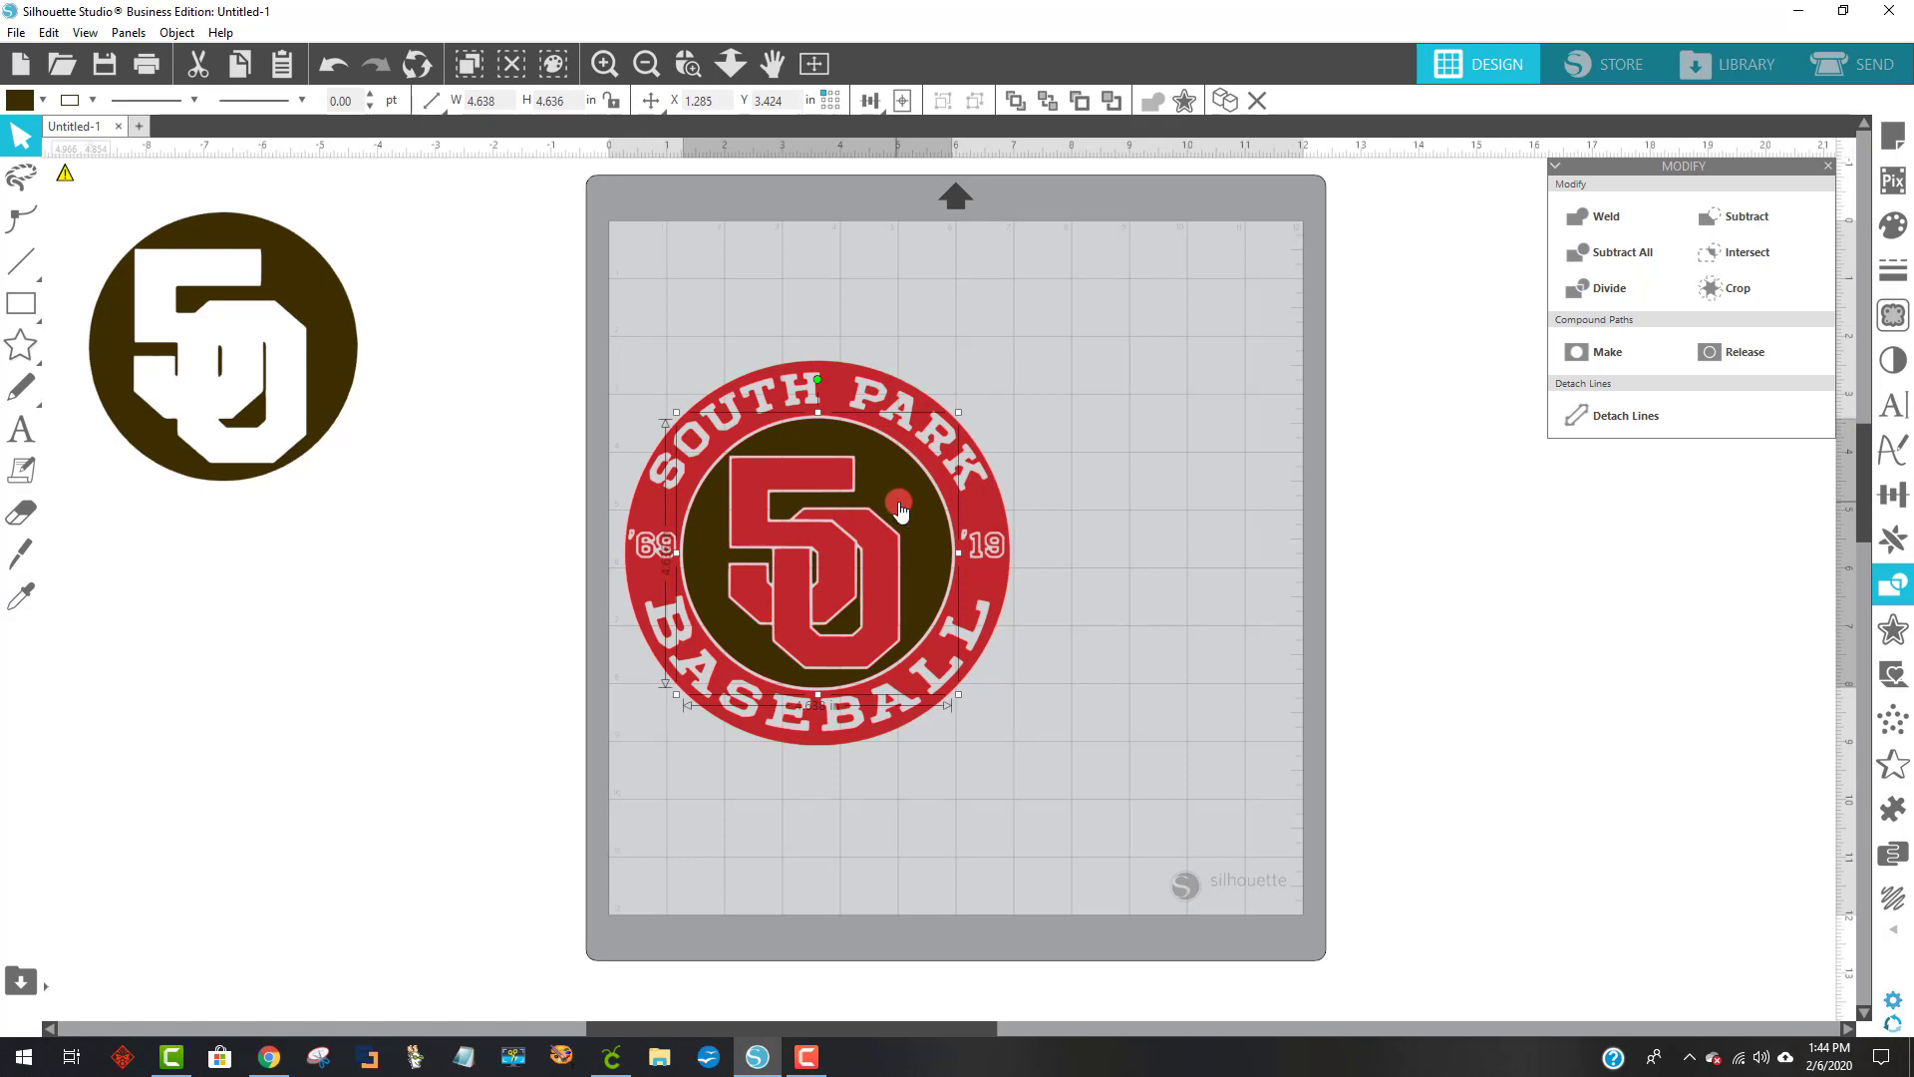
click(979, 510)
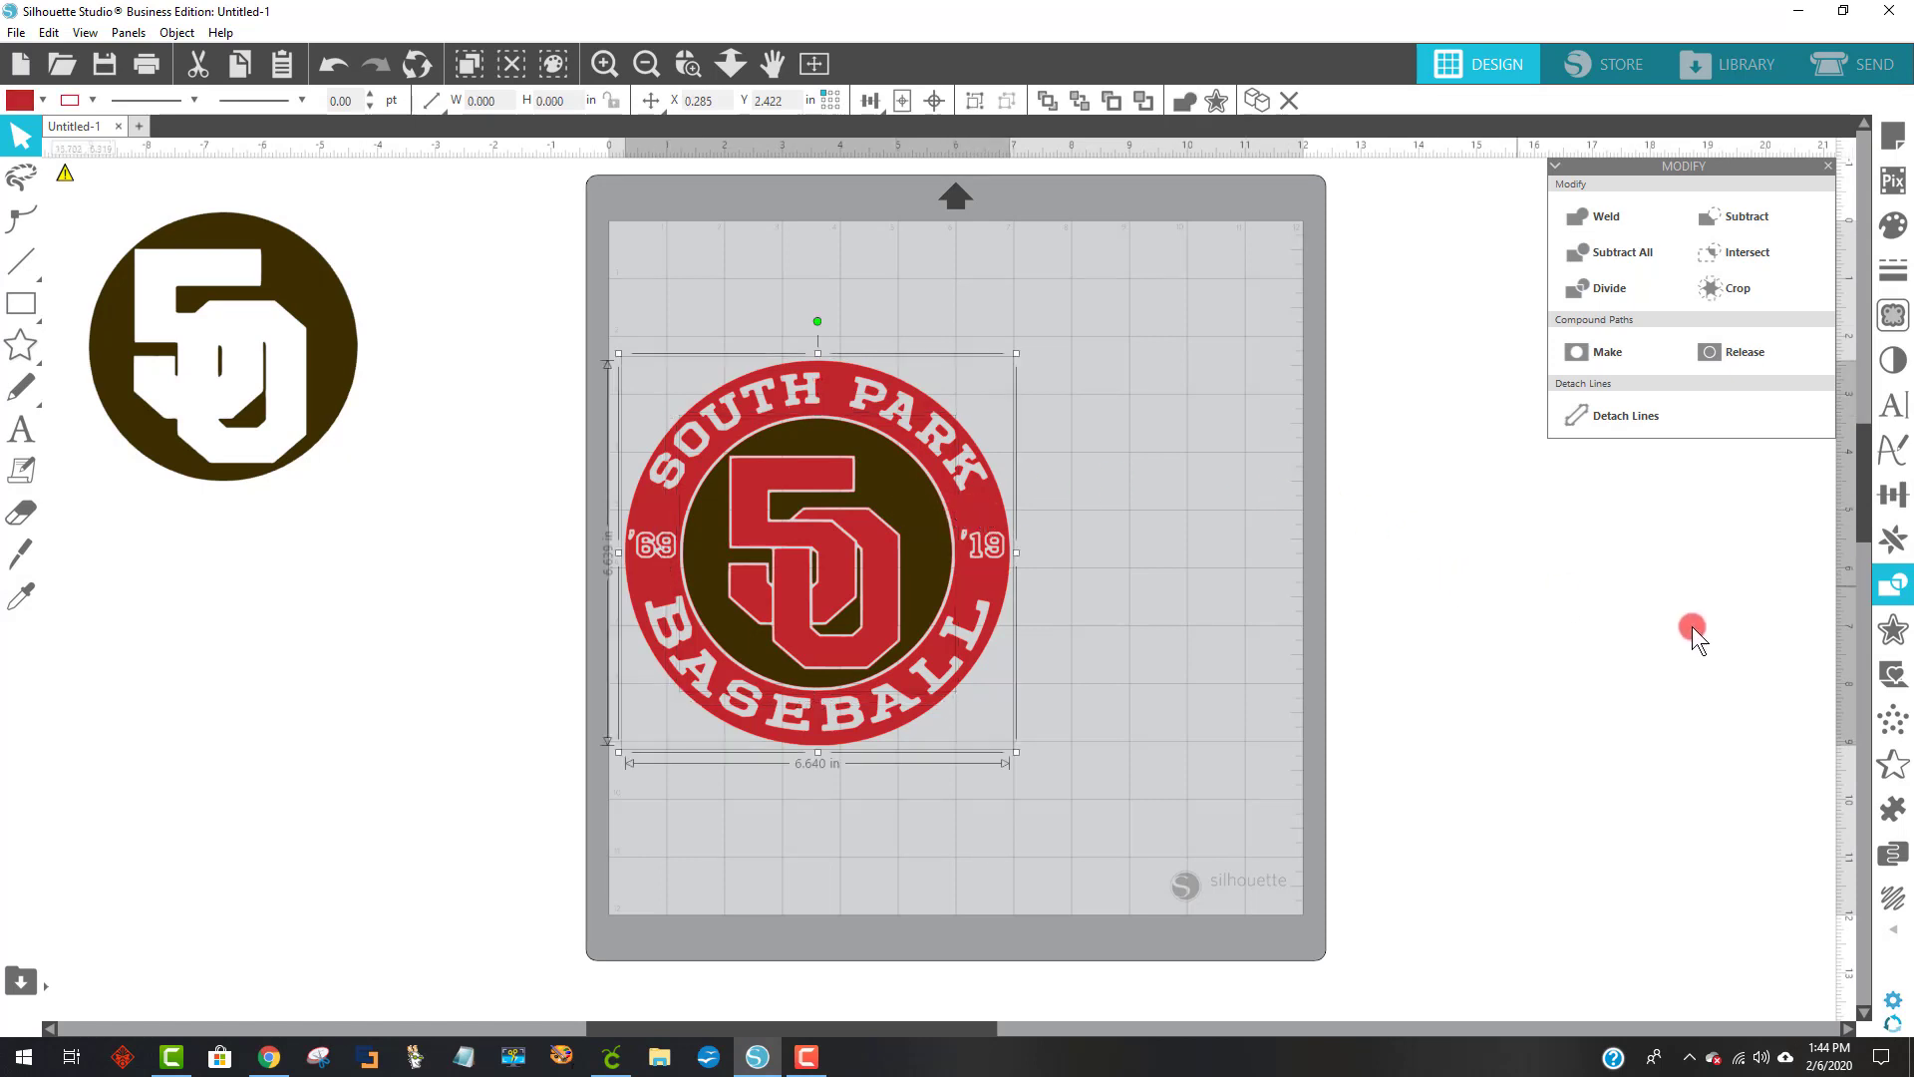
click(1894, 588)
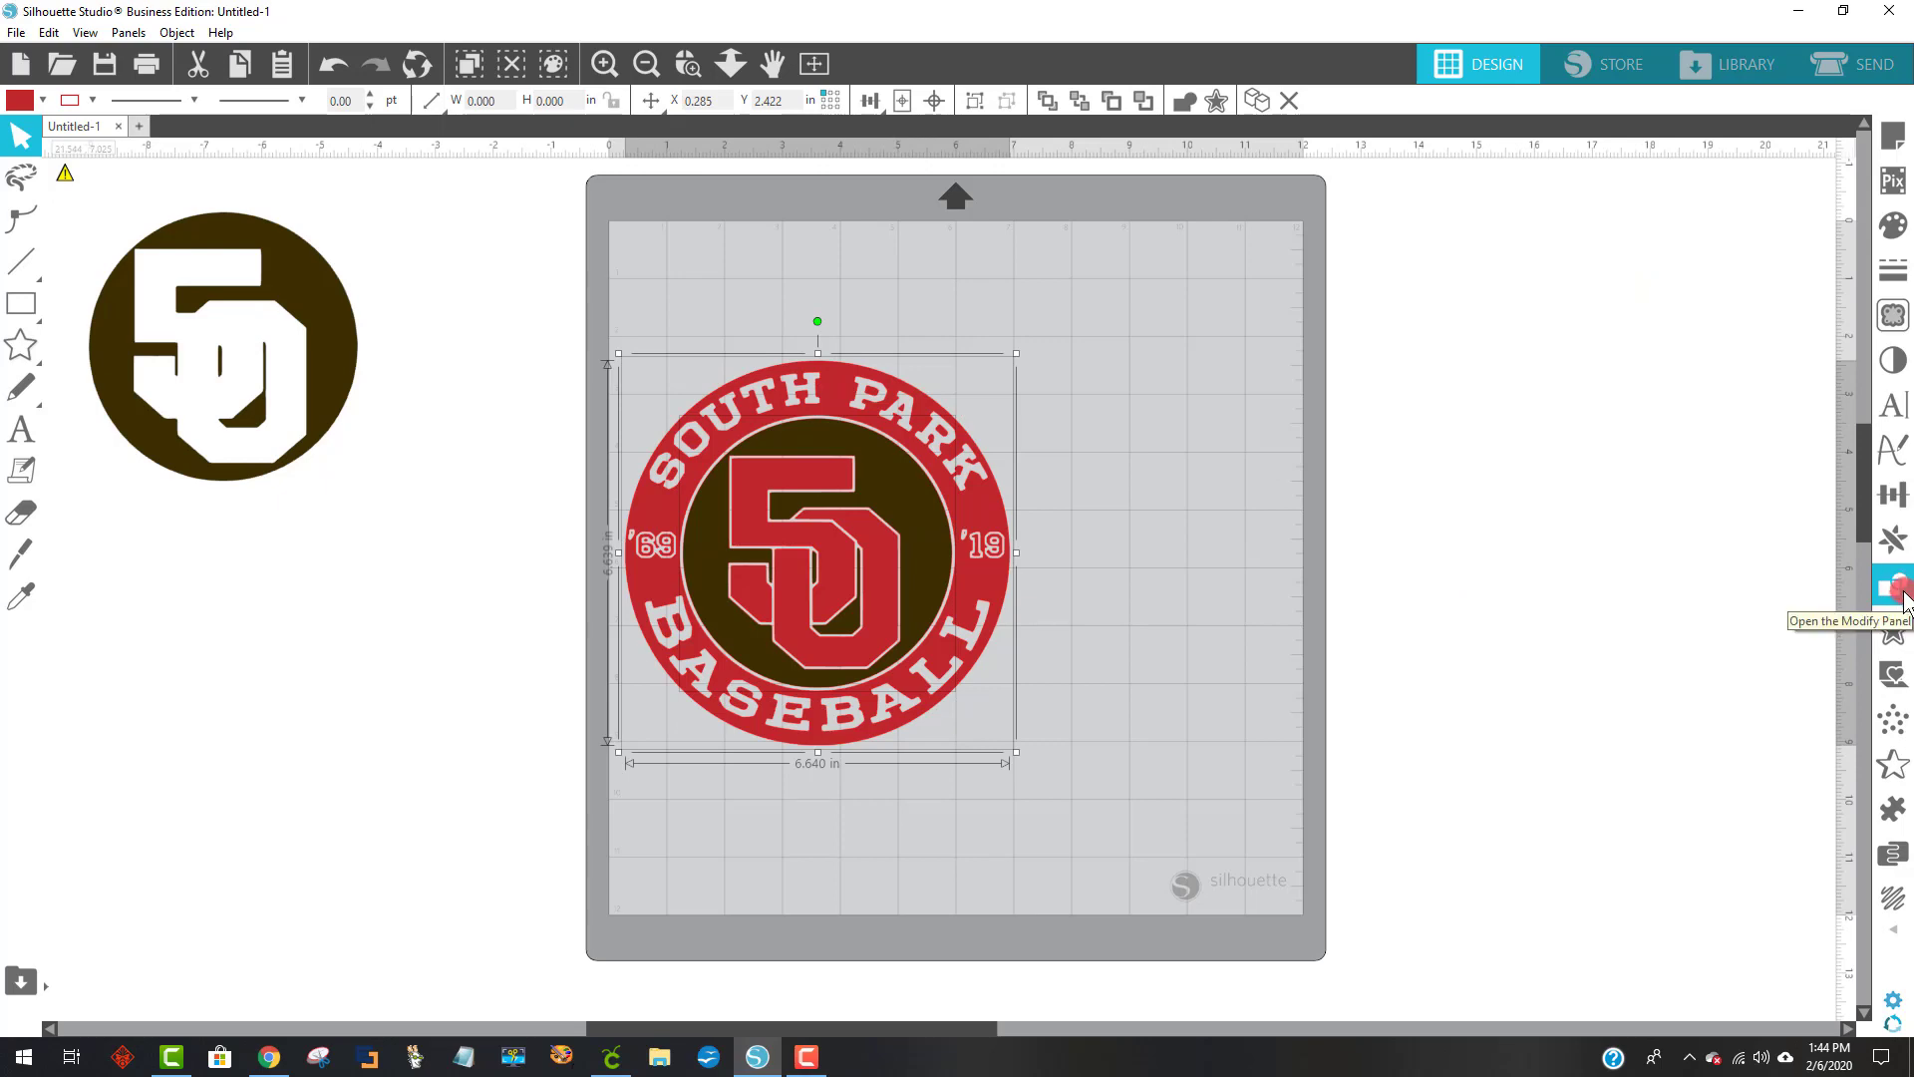
click(1899, 593)
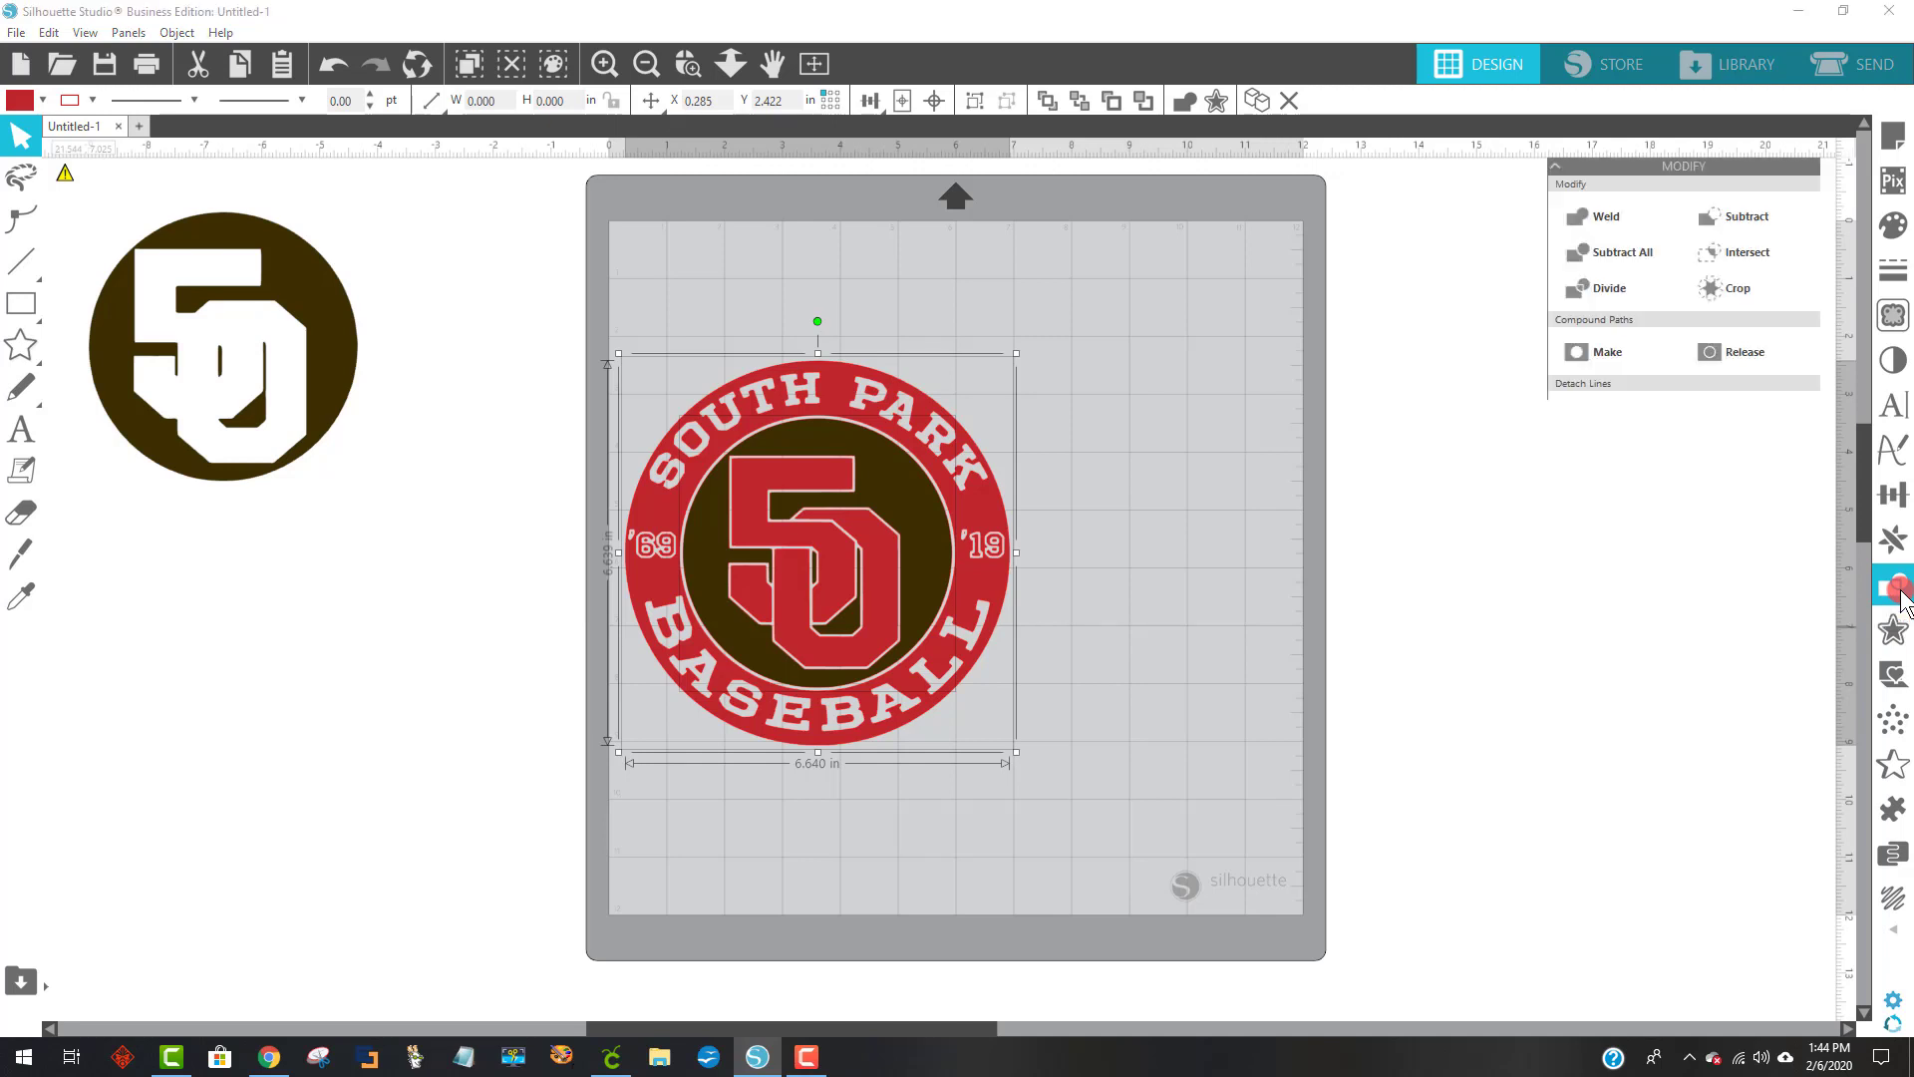
click(1791, 223)
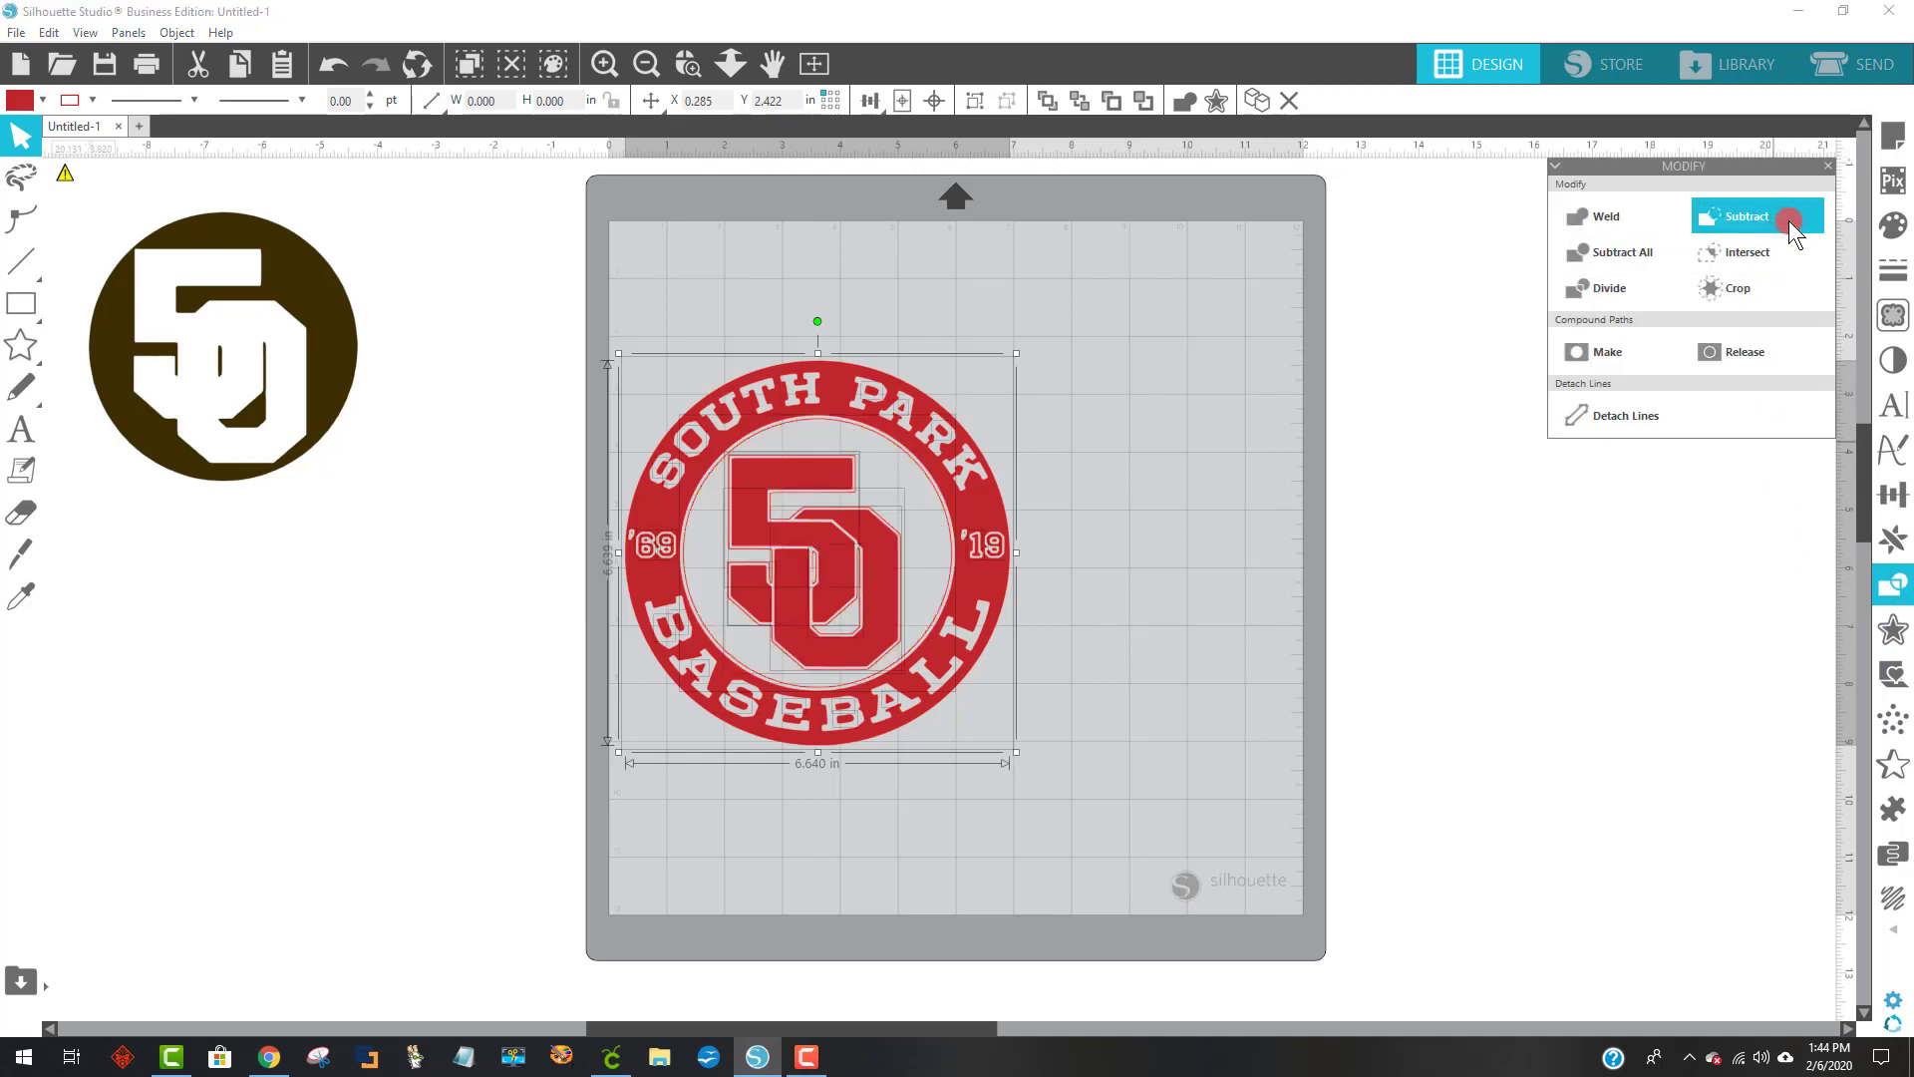
- Select all the remaining red logo pieces on the mat and group them
click(1137, 746)
click(859, 538)
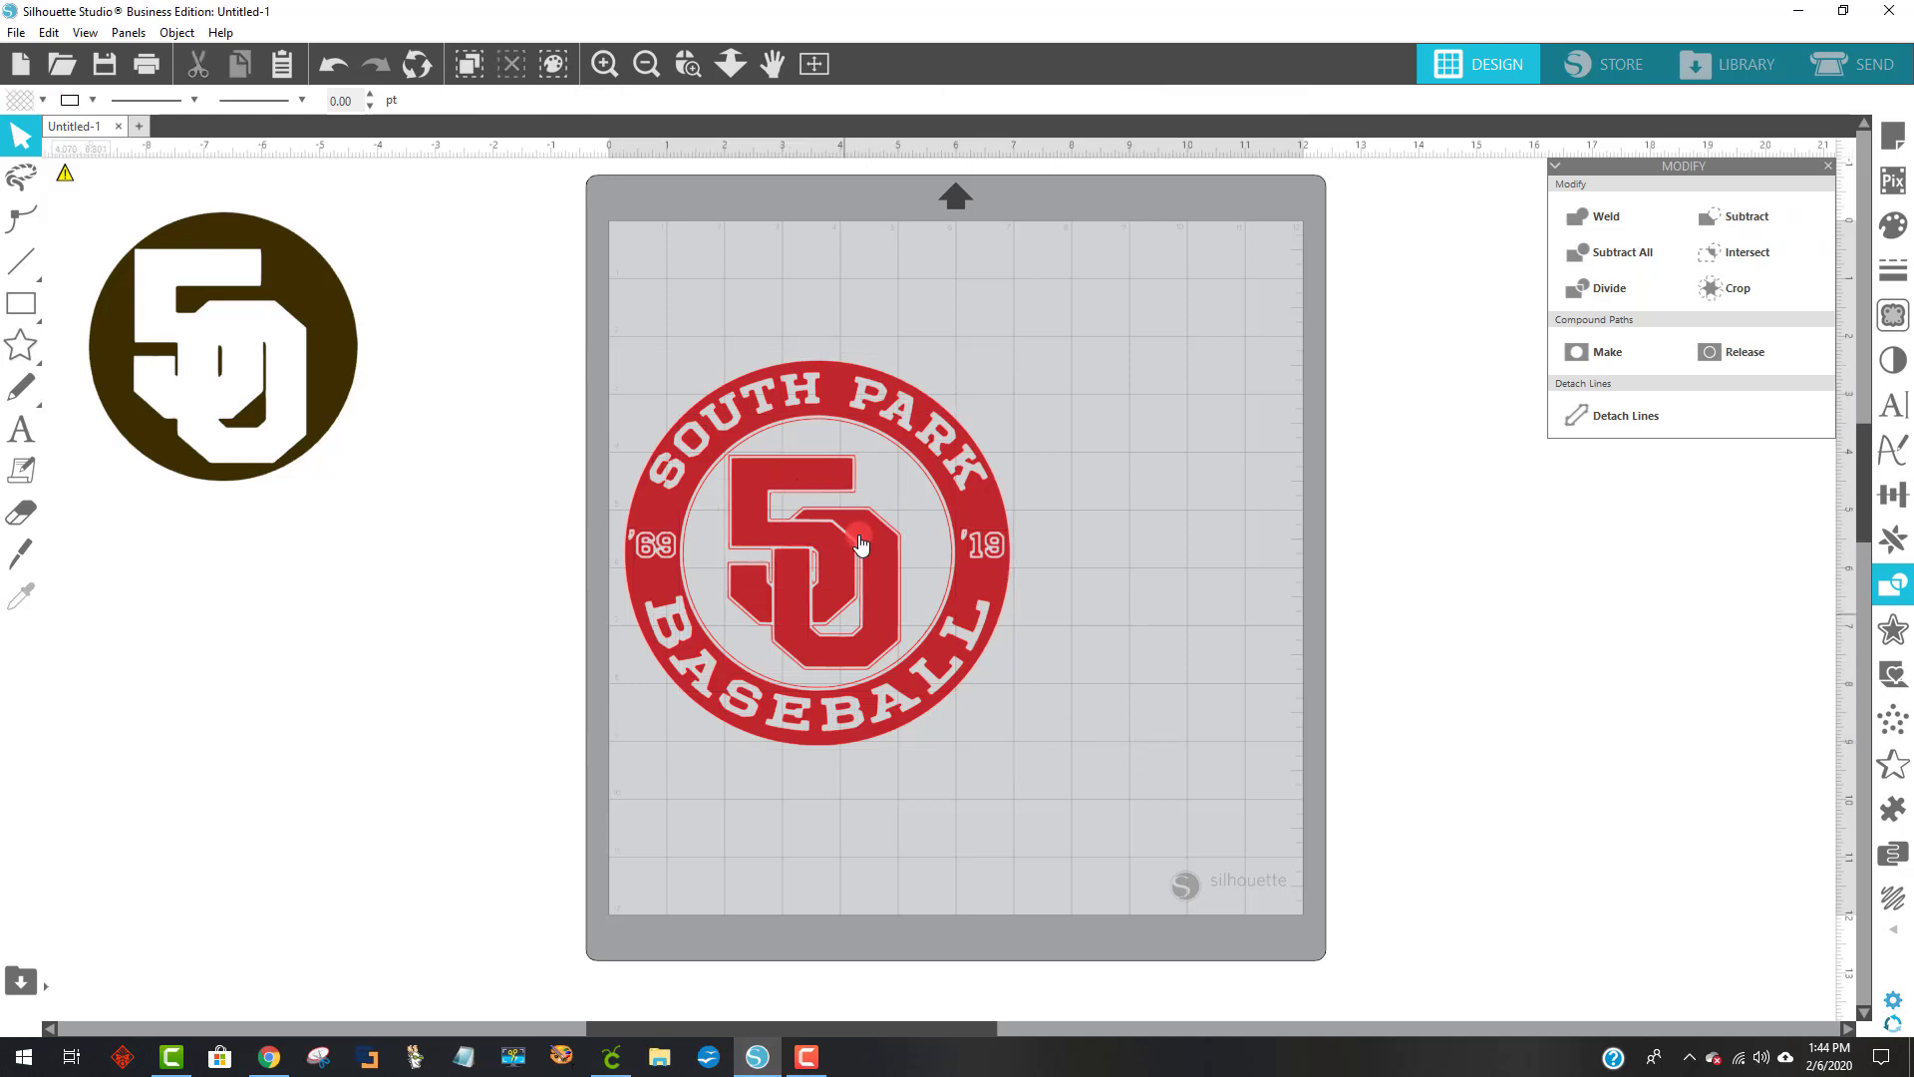
drag(598, 294, 1141, 924)
right_click(935, 666)
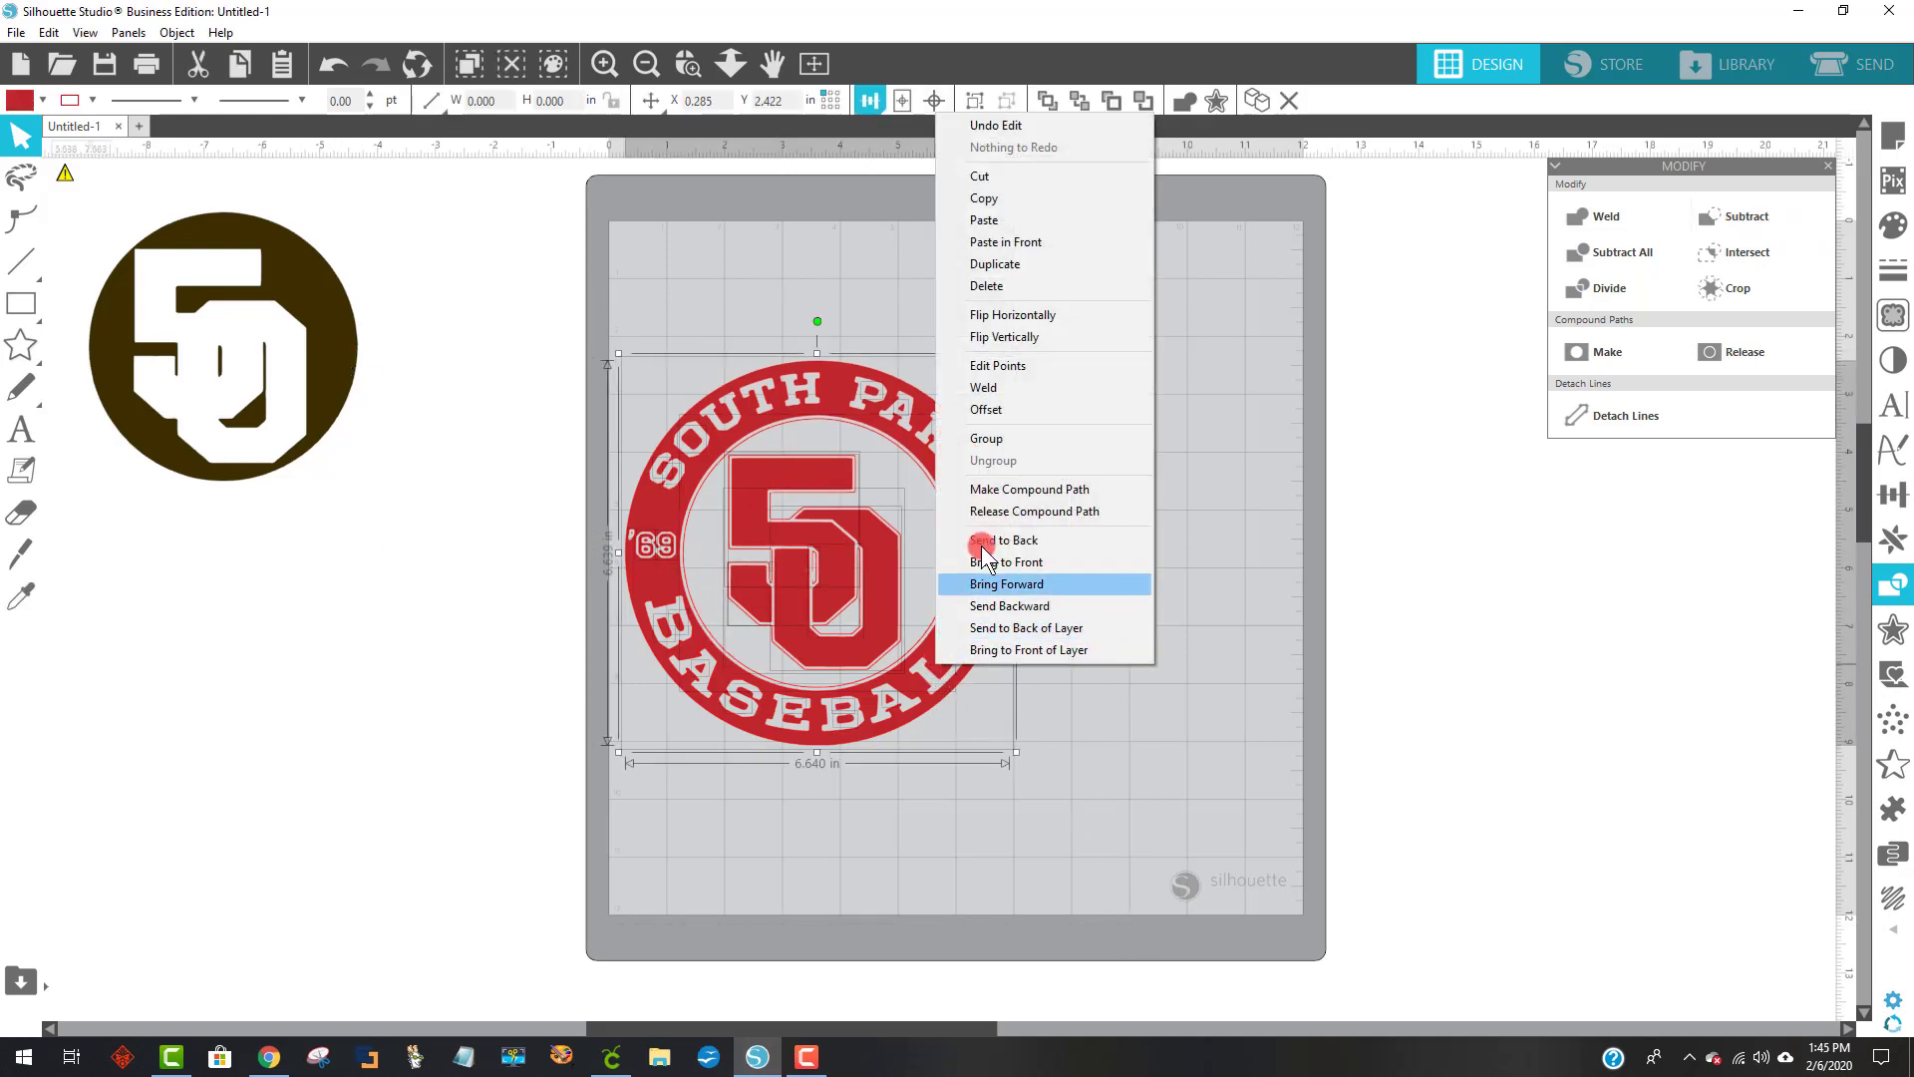
click(1009, 439)
- Move the grouped red logo up and to the right, place the spare brown circle inside it, and center the two
drag(958, 444, 1050, 383)
drag(314, 359, 1007, 494)
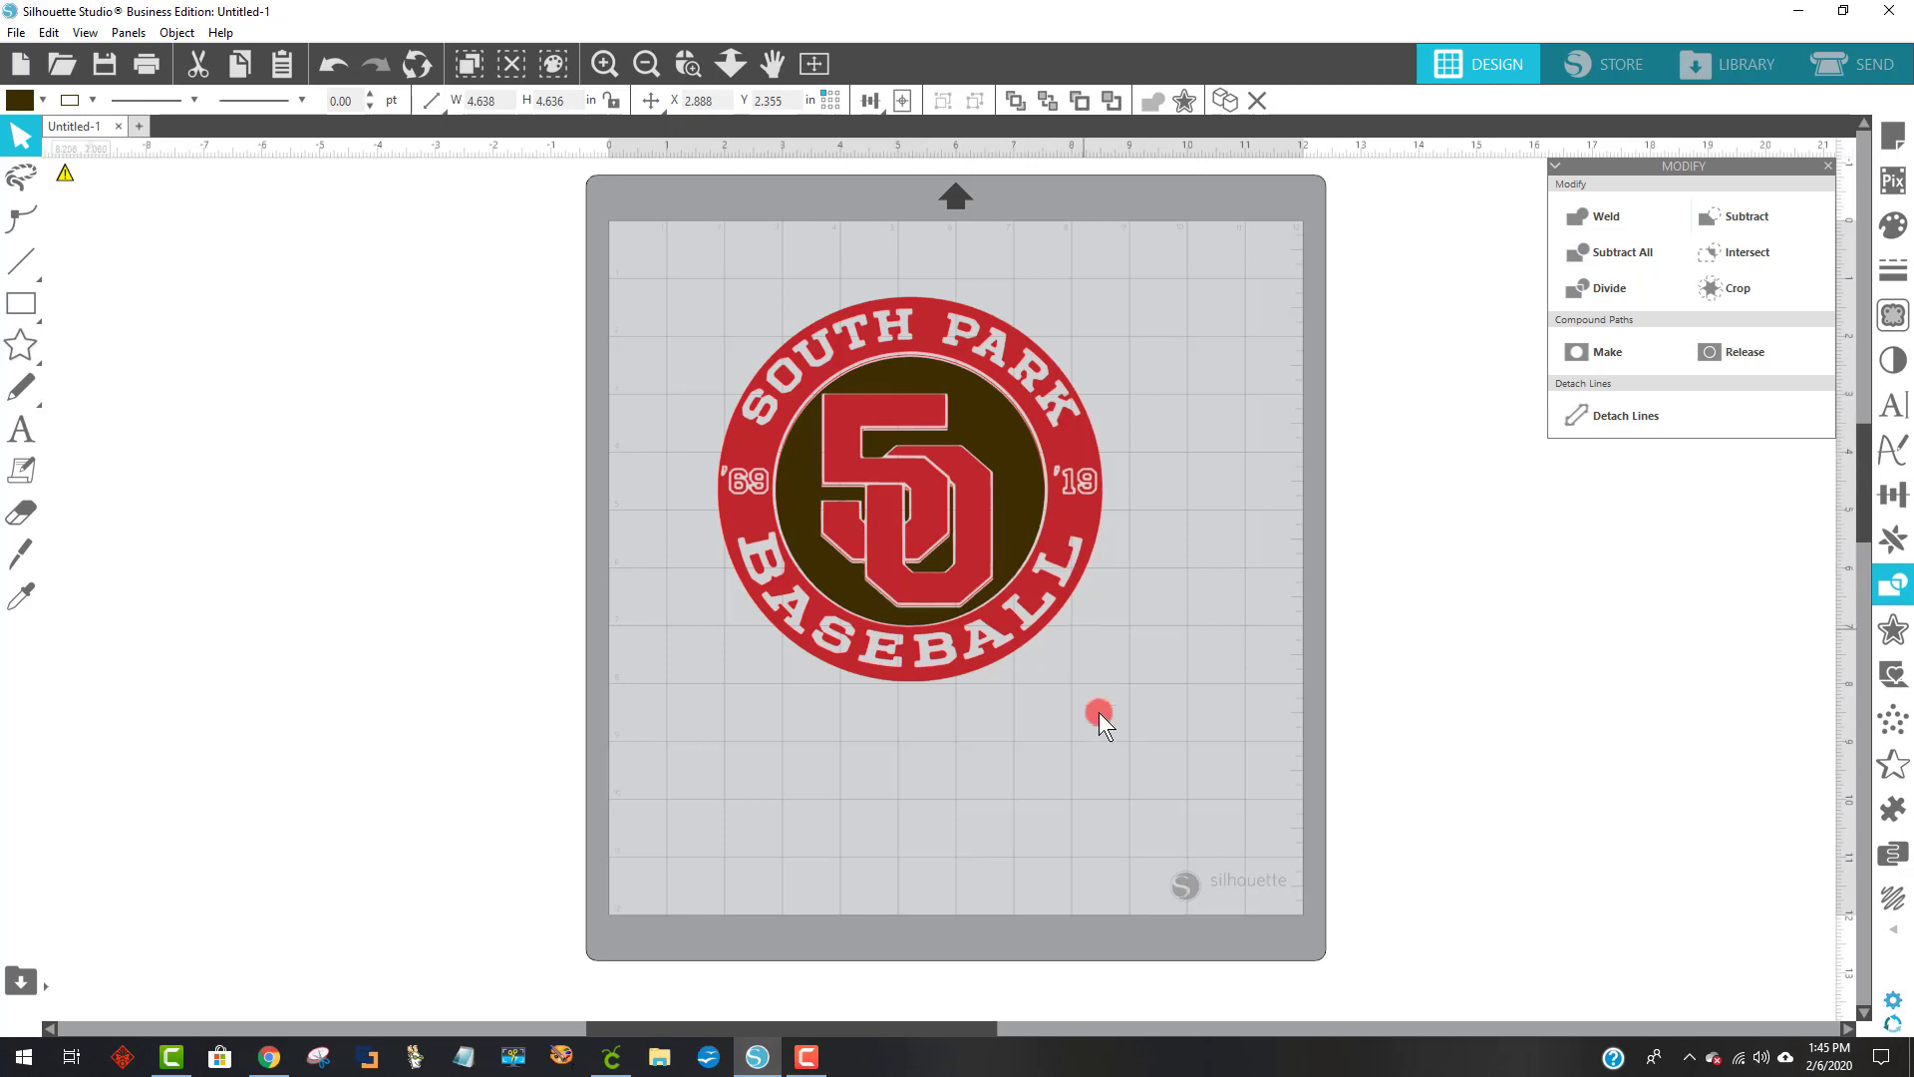
drag(1099, 741, 695, 202)
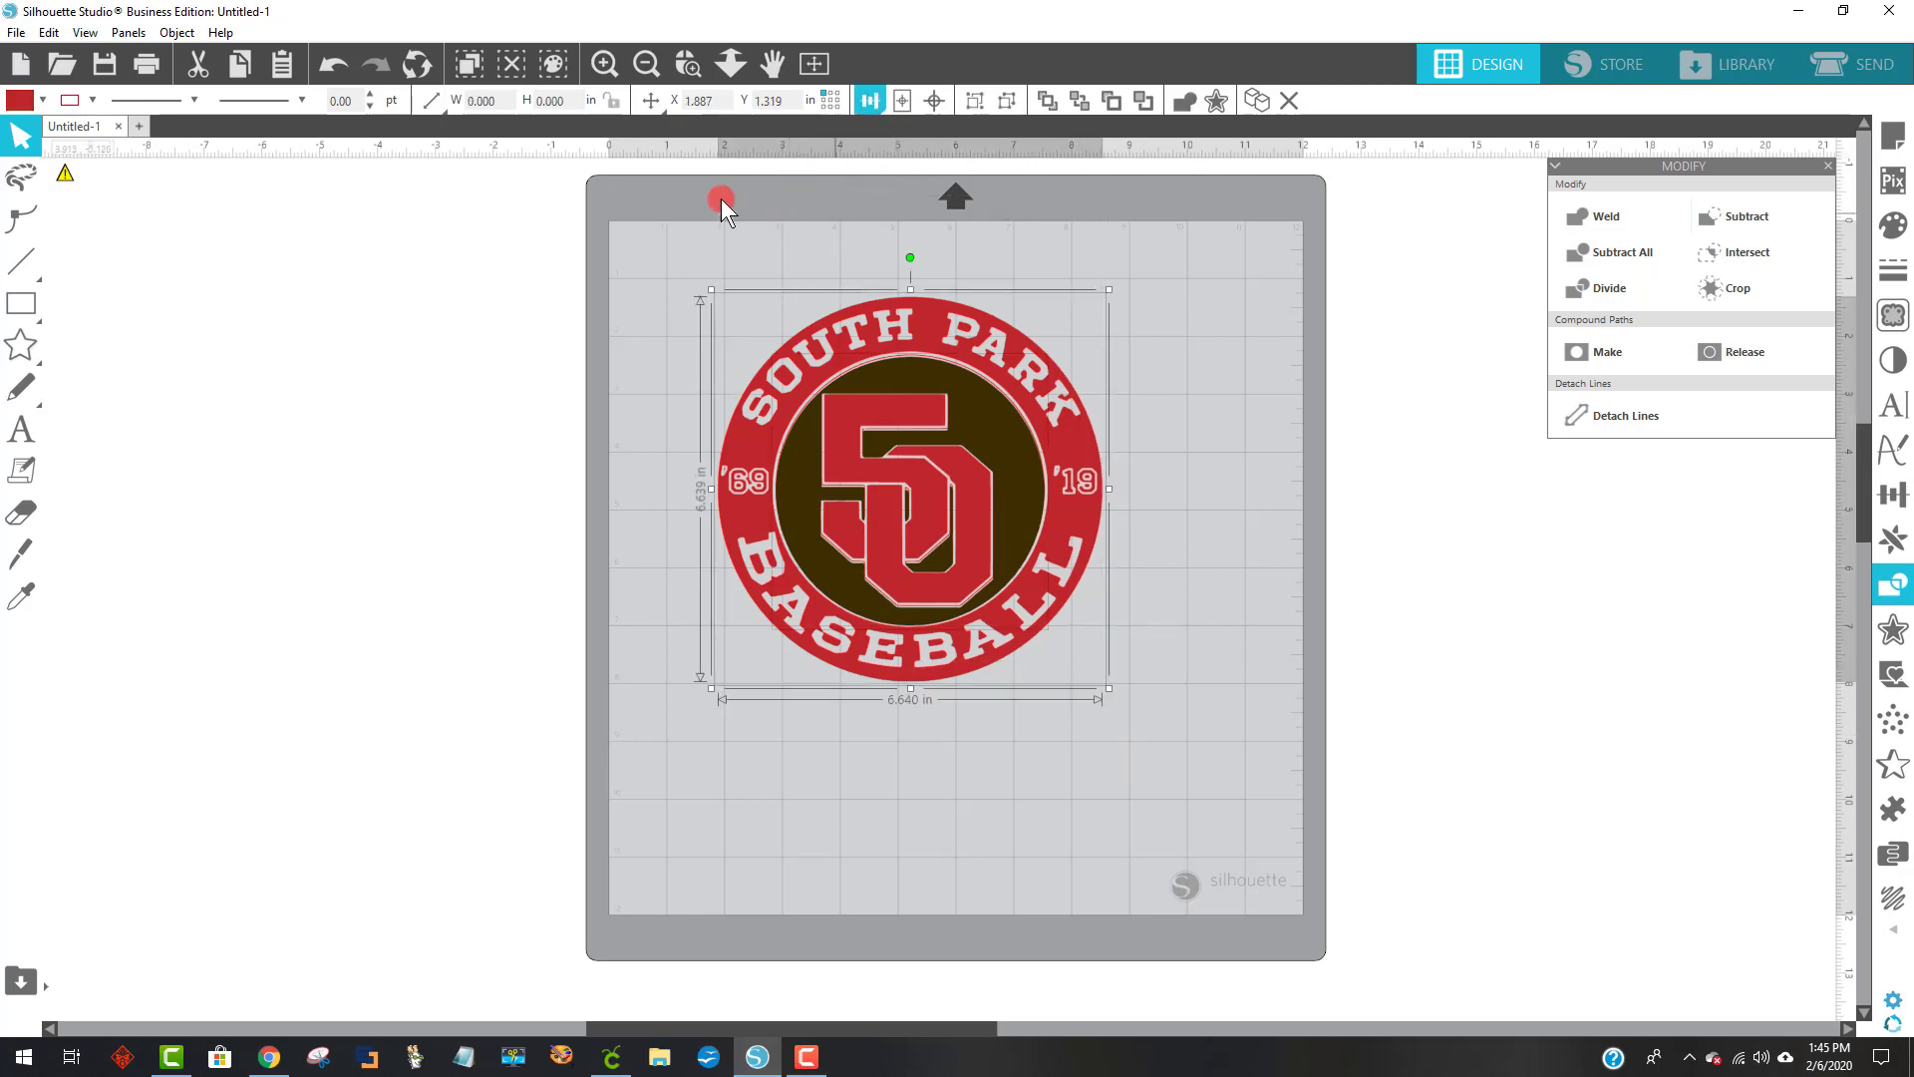
click(936, 92)
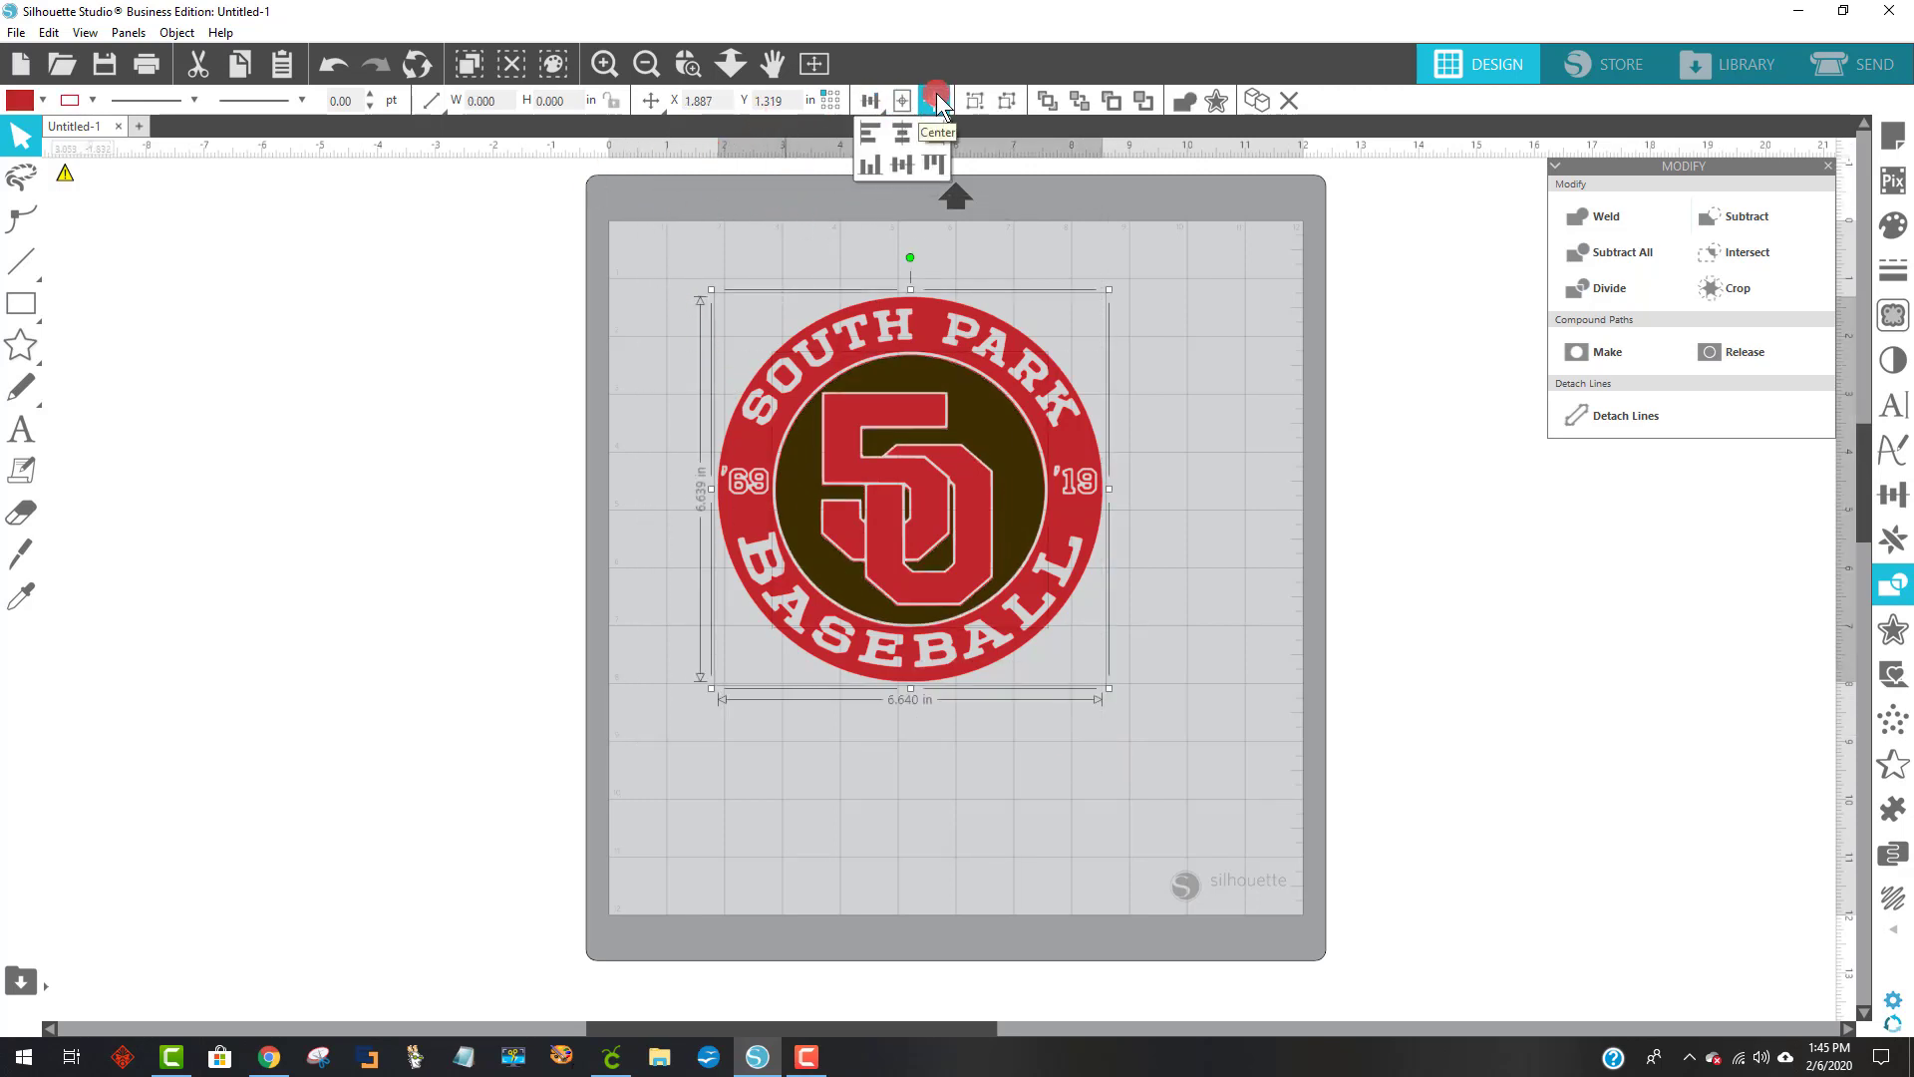
click(1218, 542)
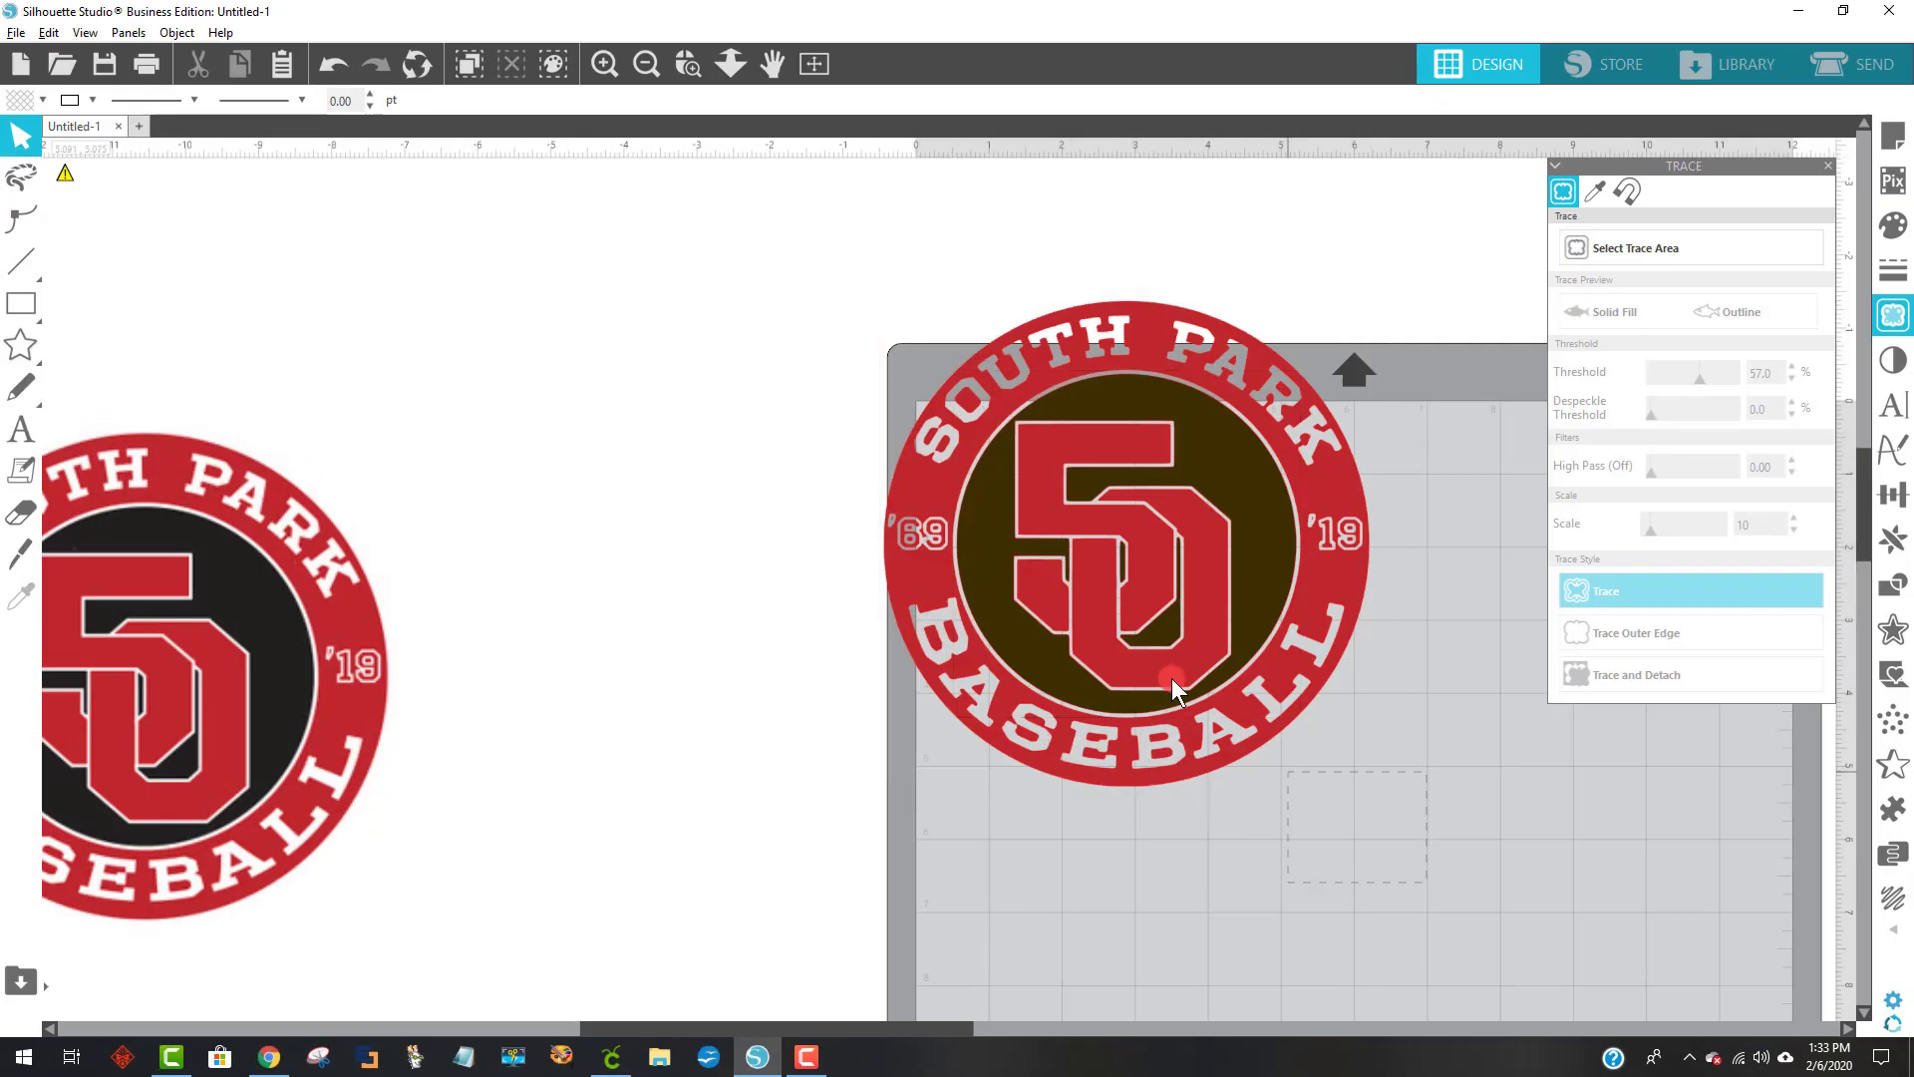
- Select the complete red and brown logo and move it off the mat to the upper left
drag(1170, 678, 866, 664)
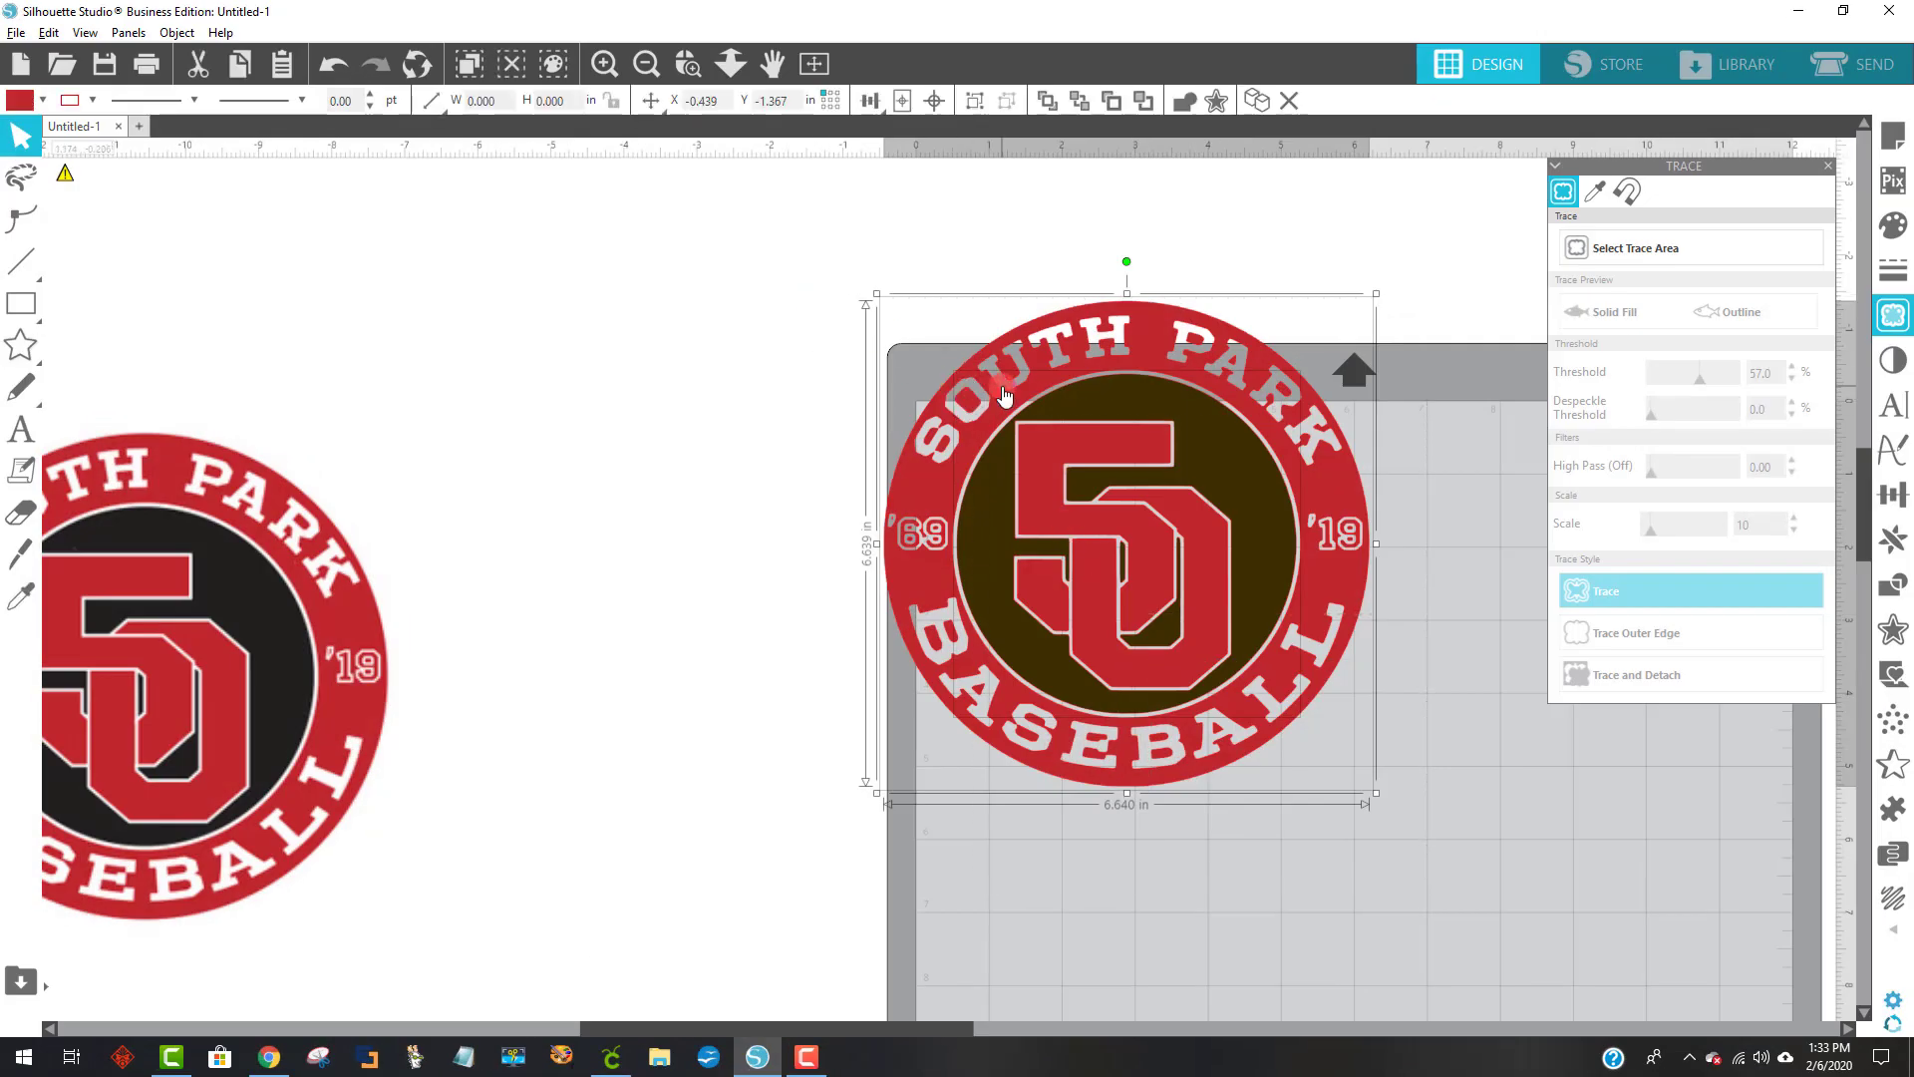
drag(666, 362, 505, 296)
click(299, 766)
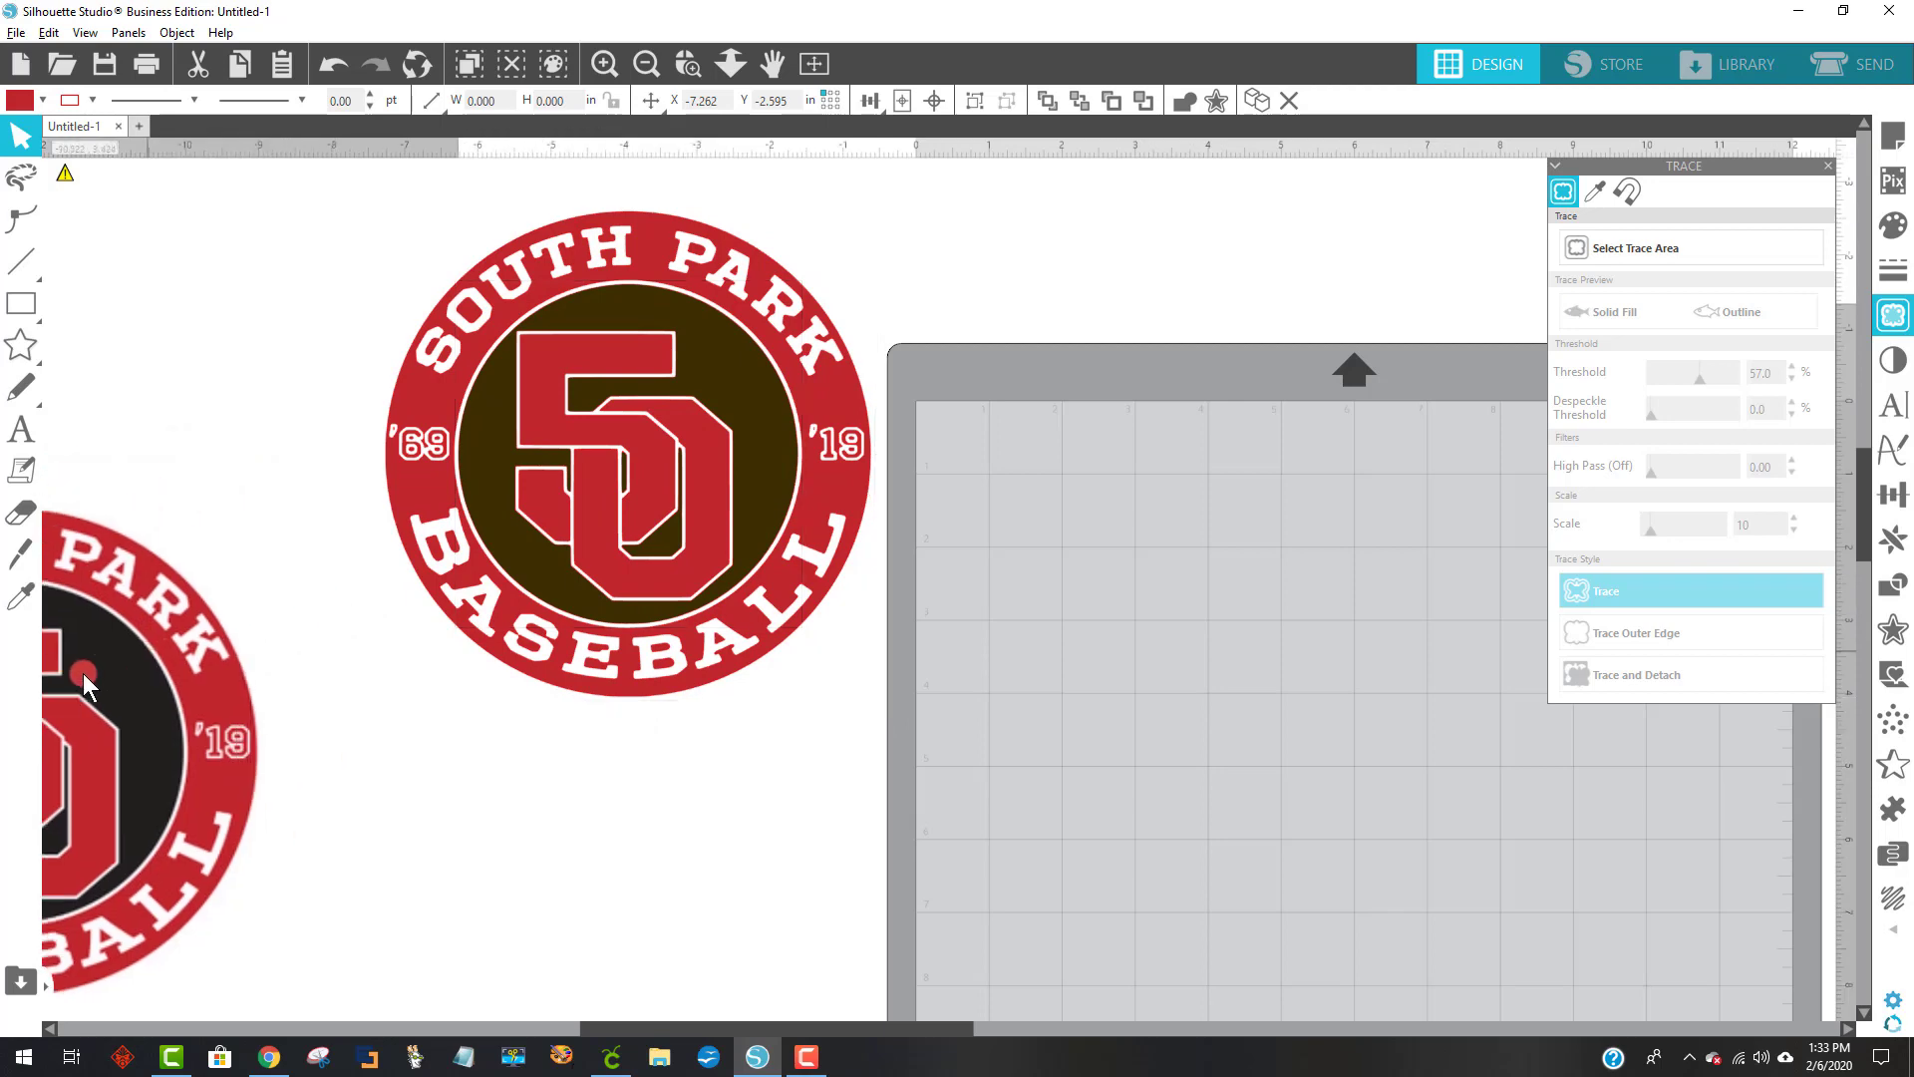
scroll(299, 766, left, 3)
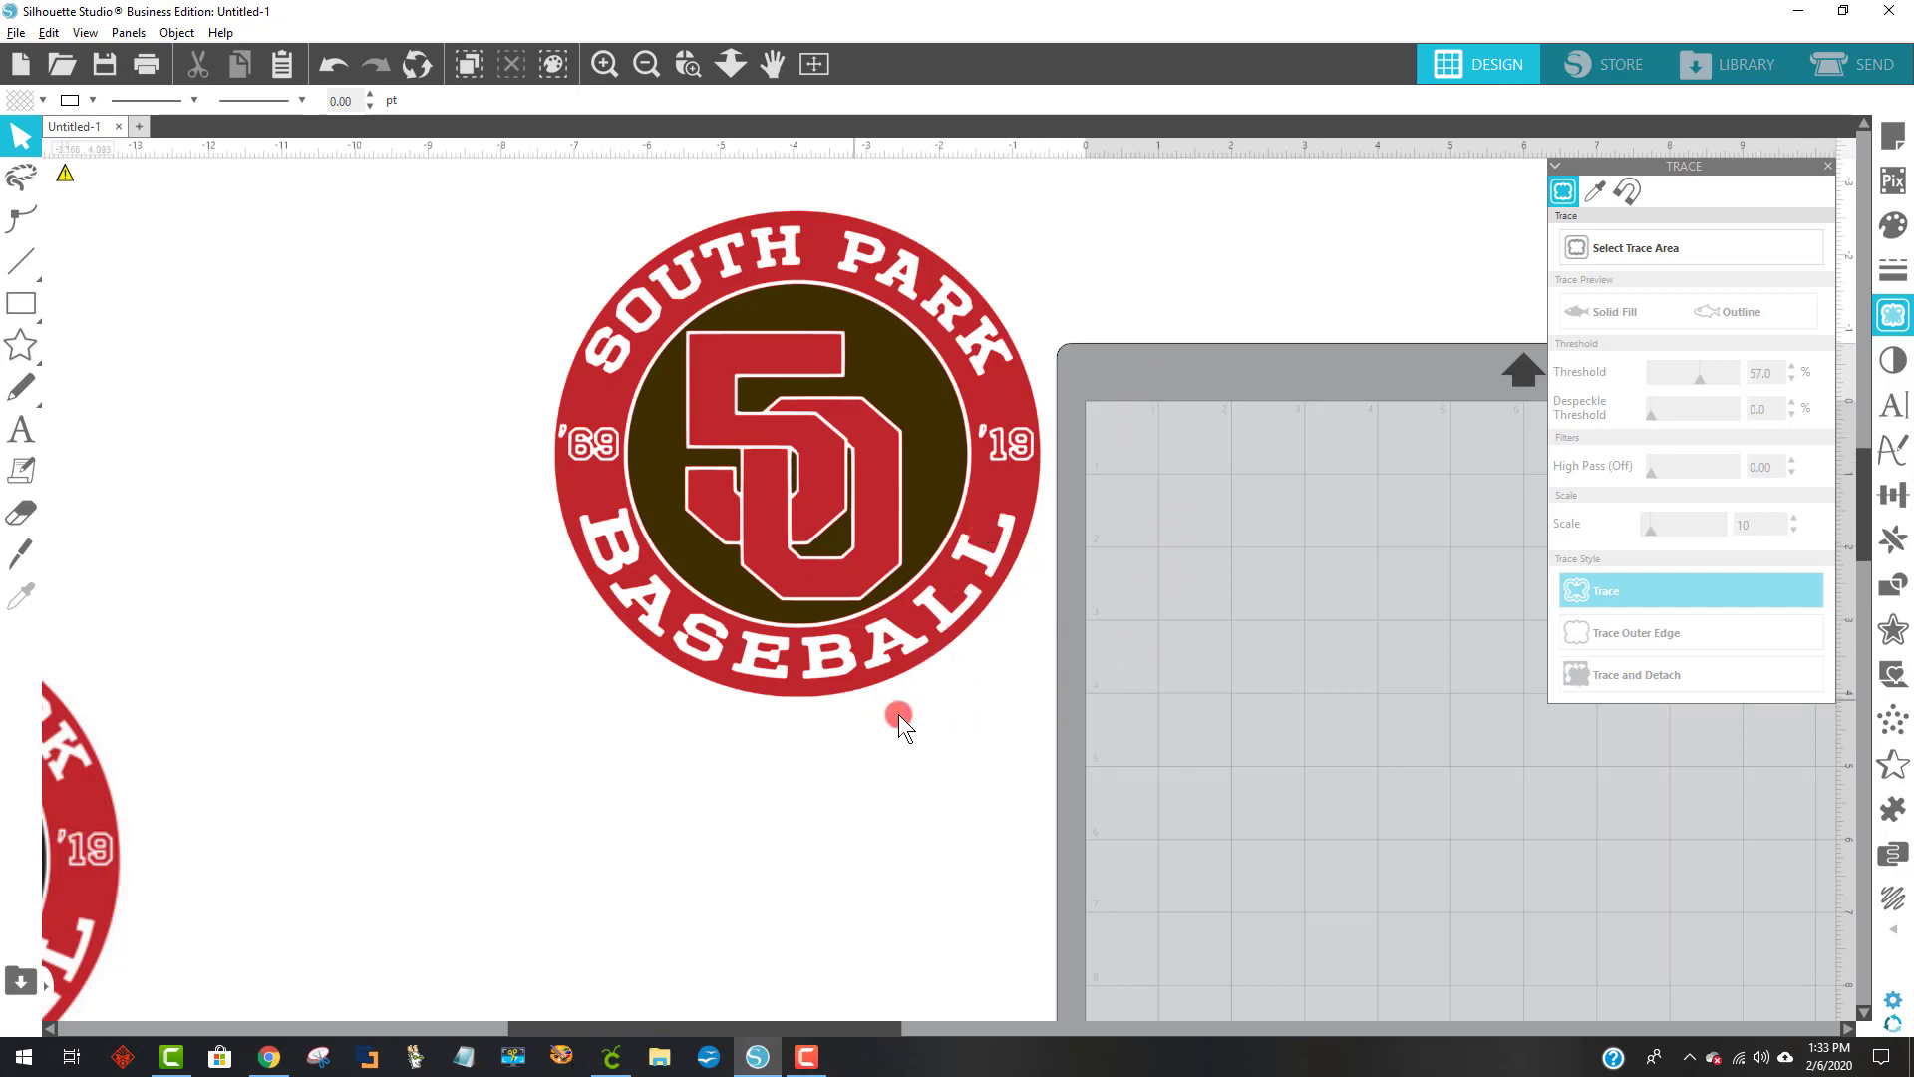
- Duplicate the combined red and brown logo and place the copy on the mat
click(943, 650)
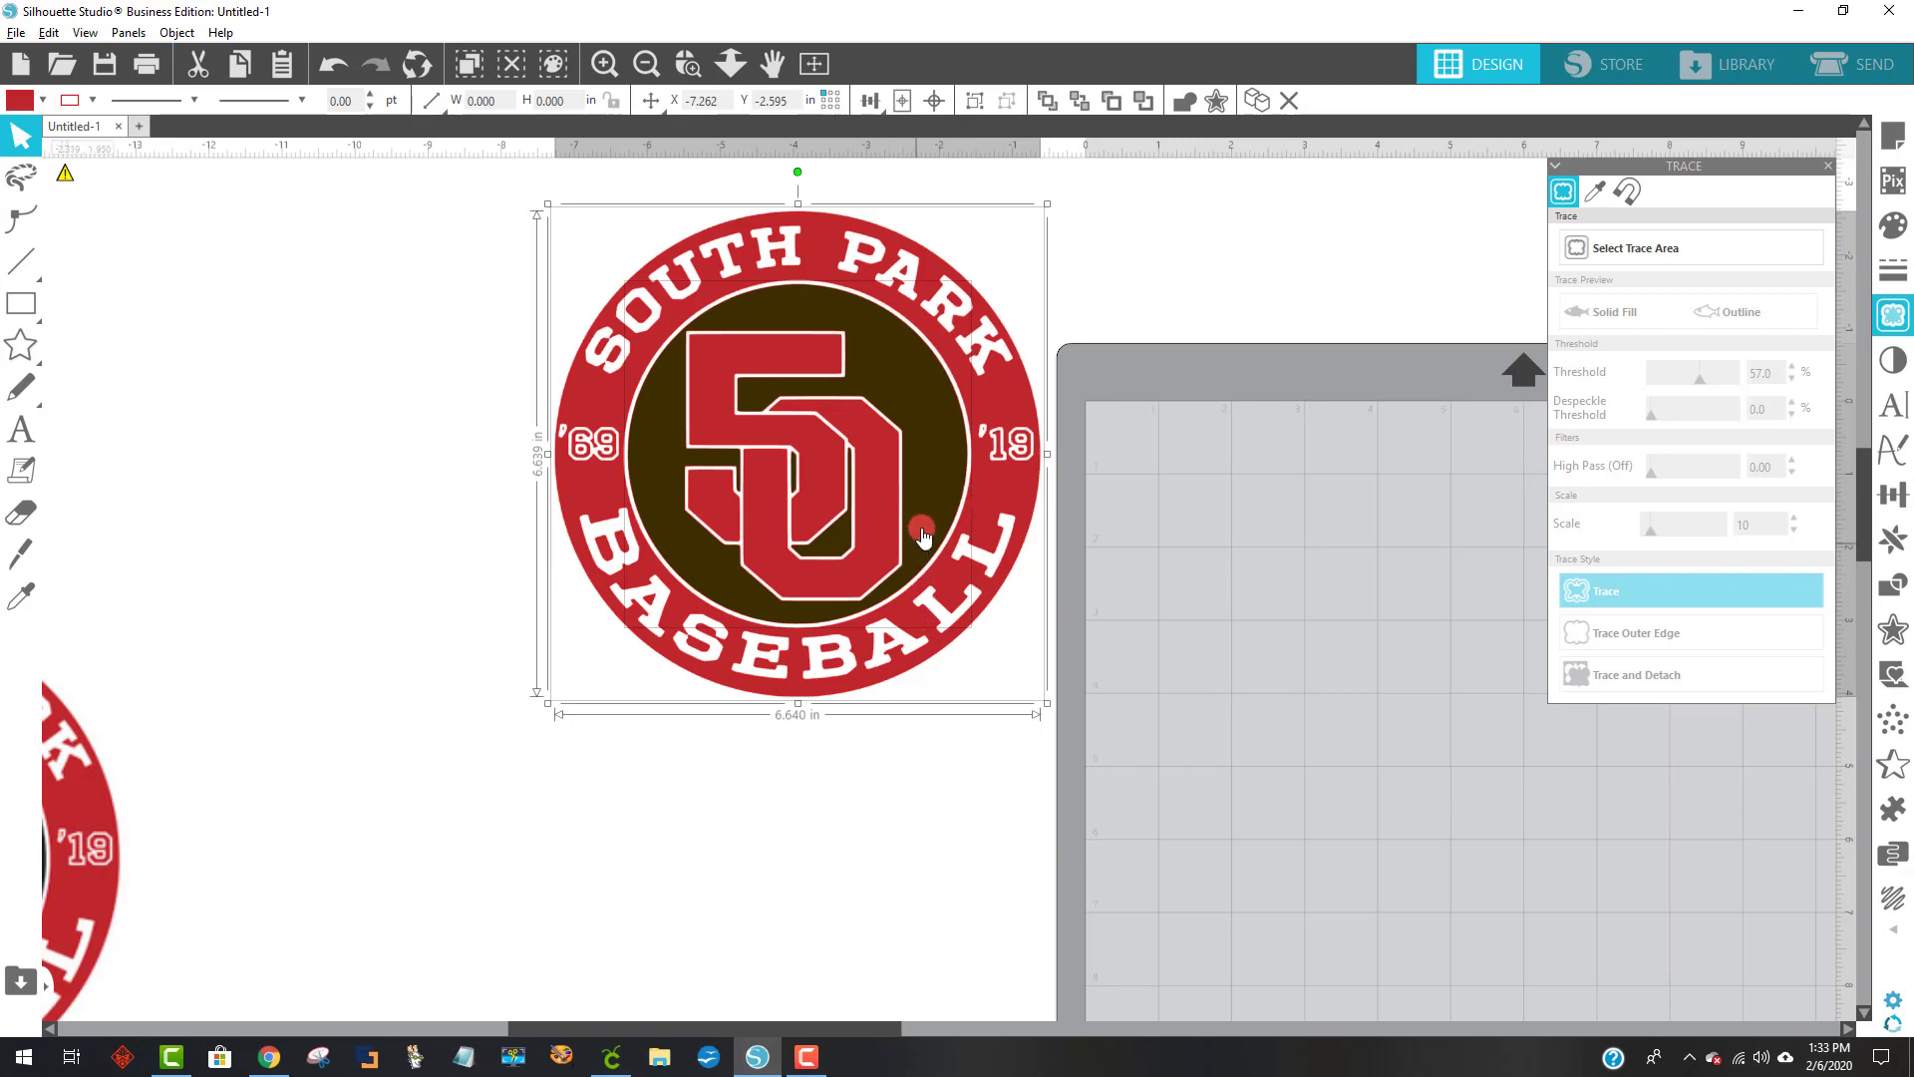
right_click(982, 488)
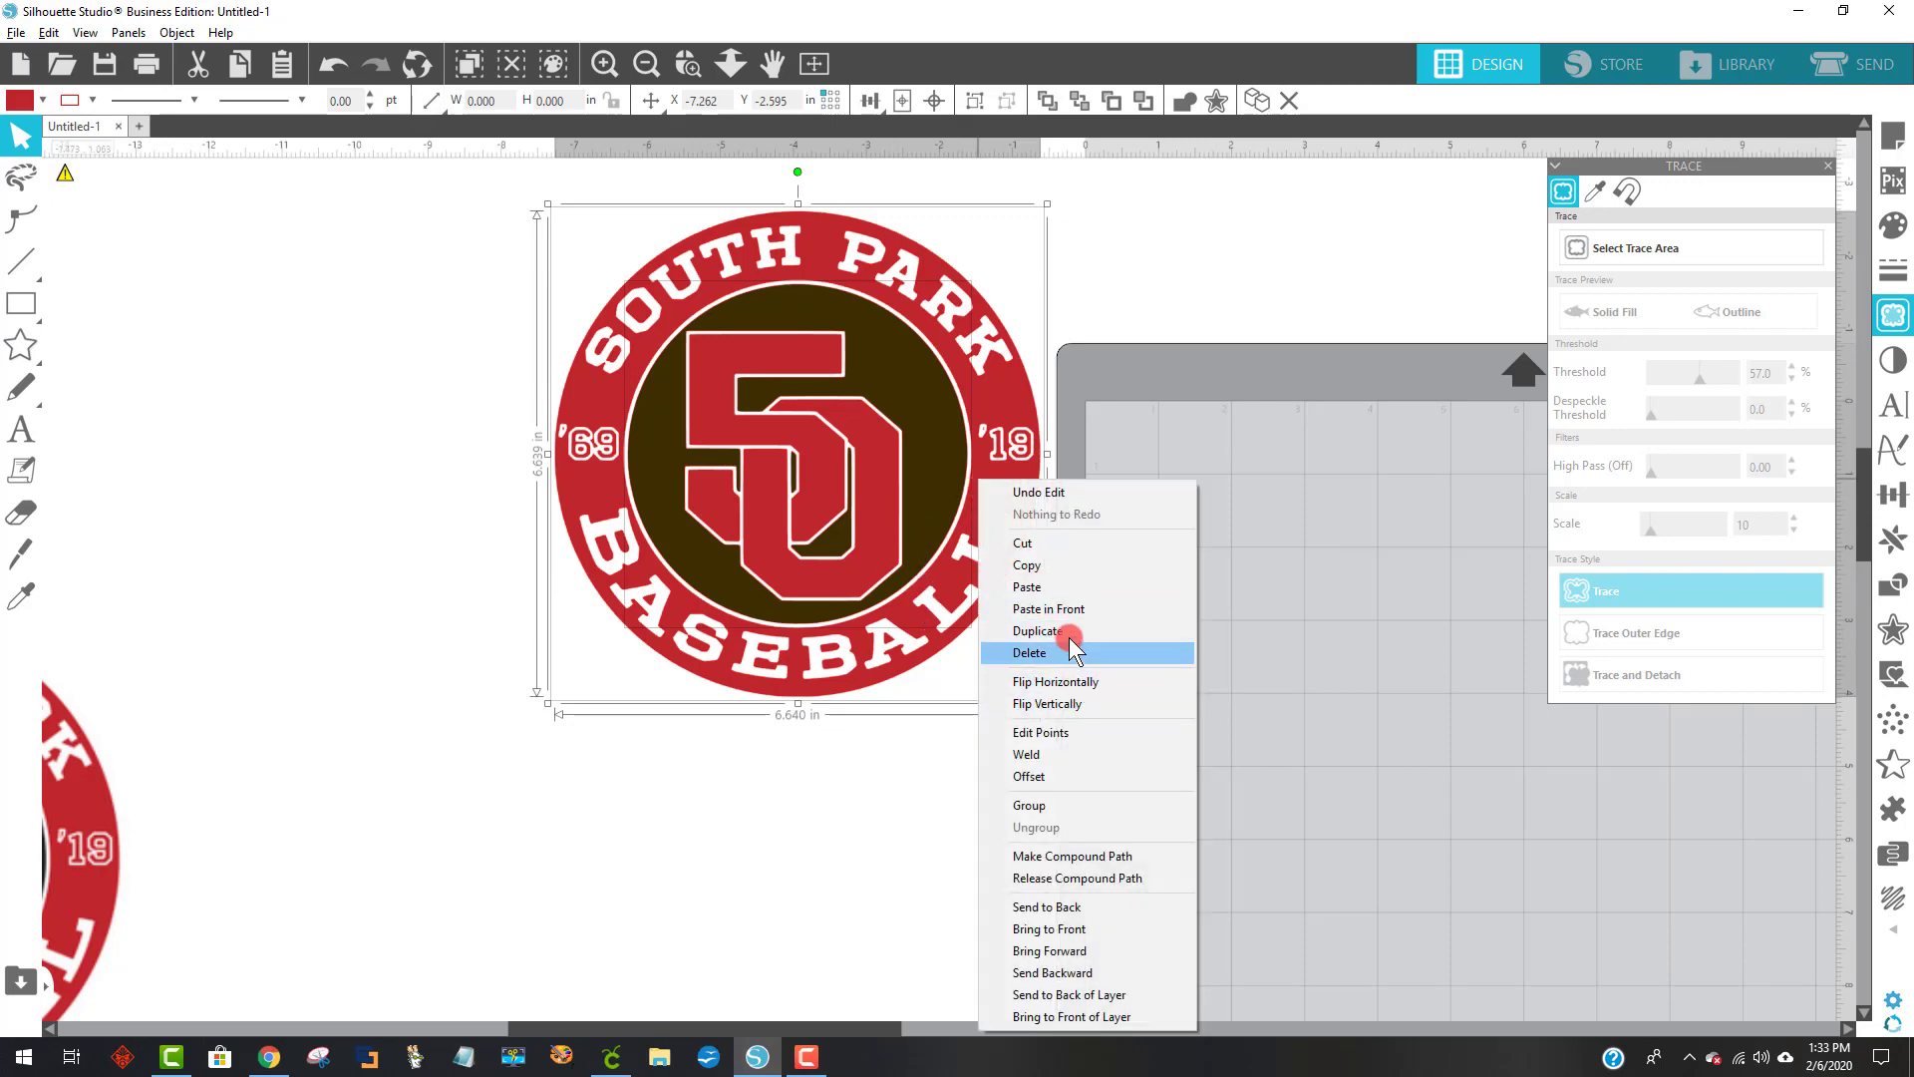
click(1036, 630)
drag(945, 589, 1458, 722)
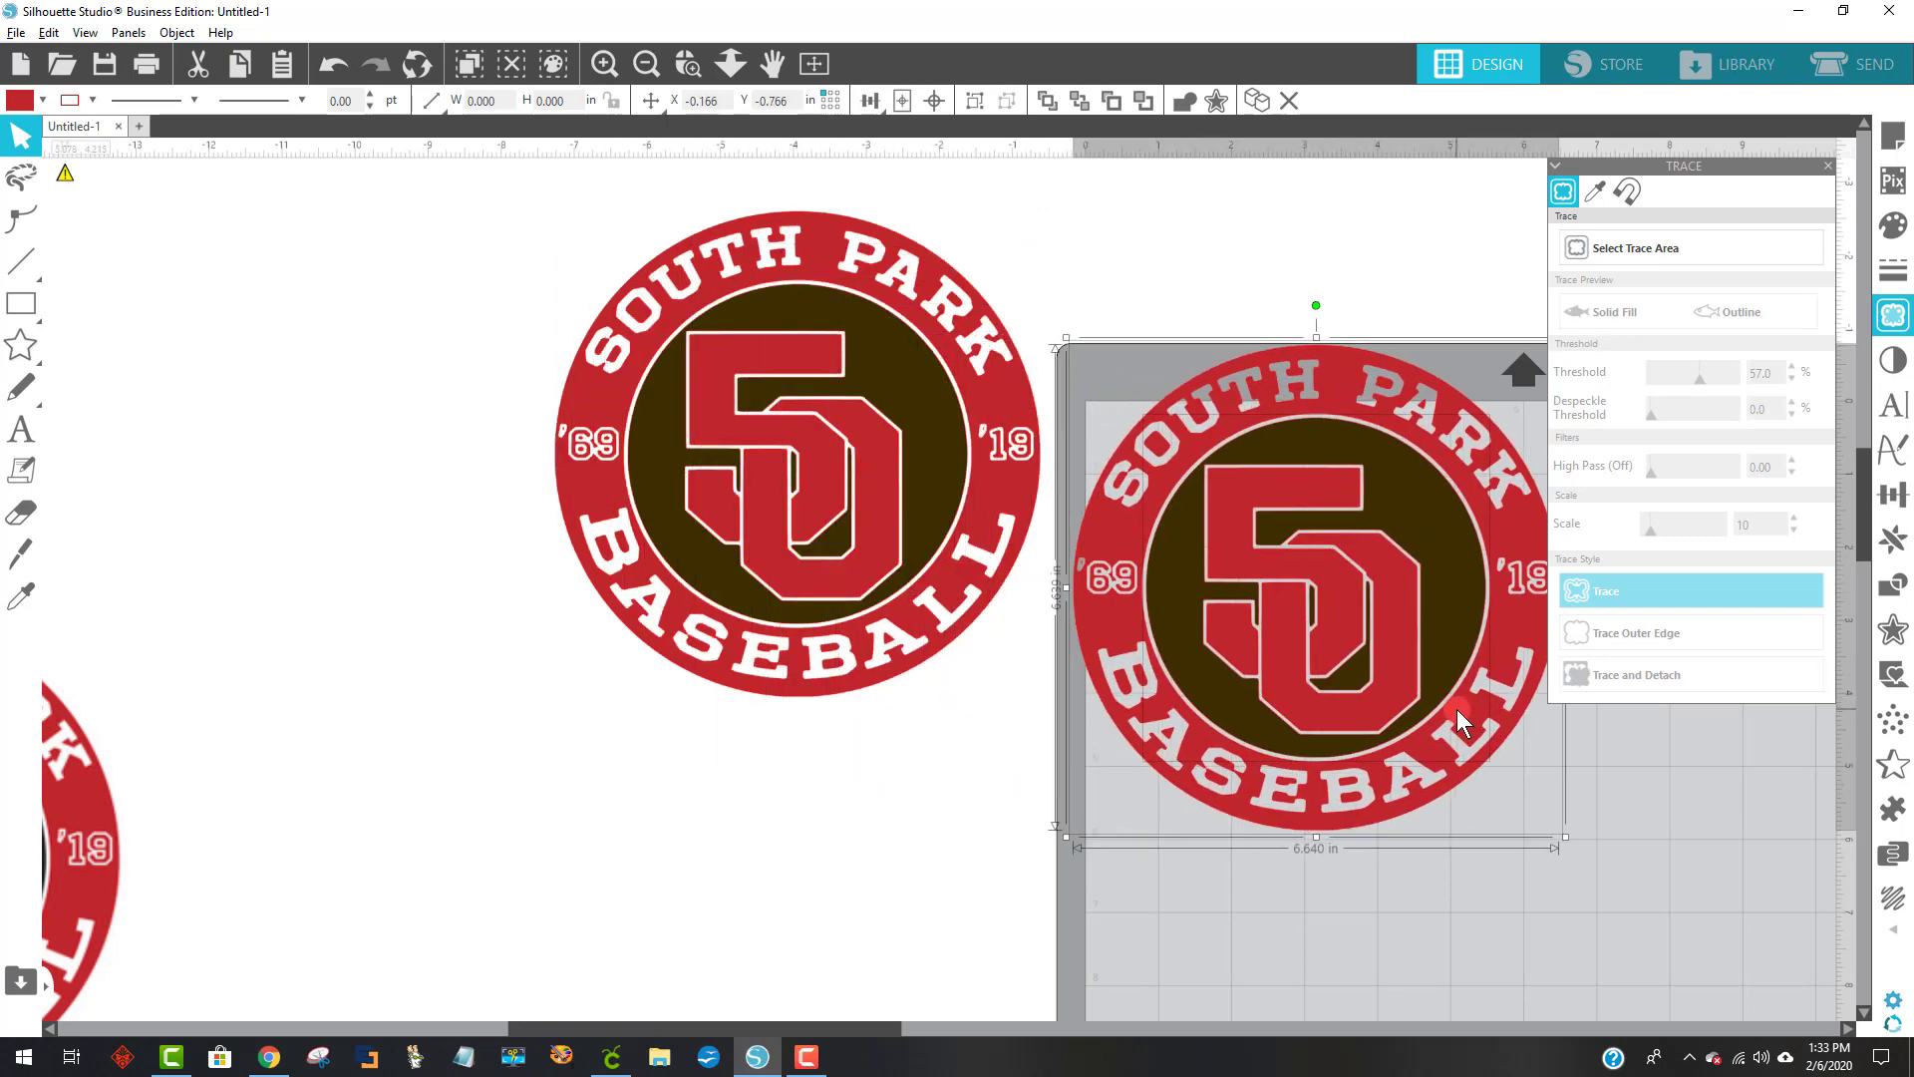
- Release the compound path of the red and brown logo copy that sits off the mat
click(815, 232)
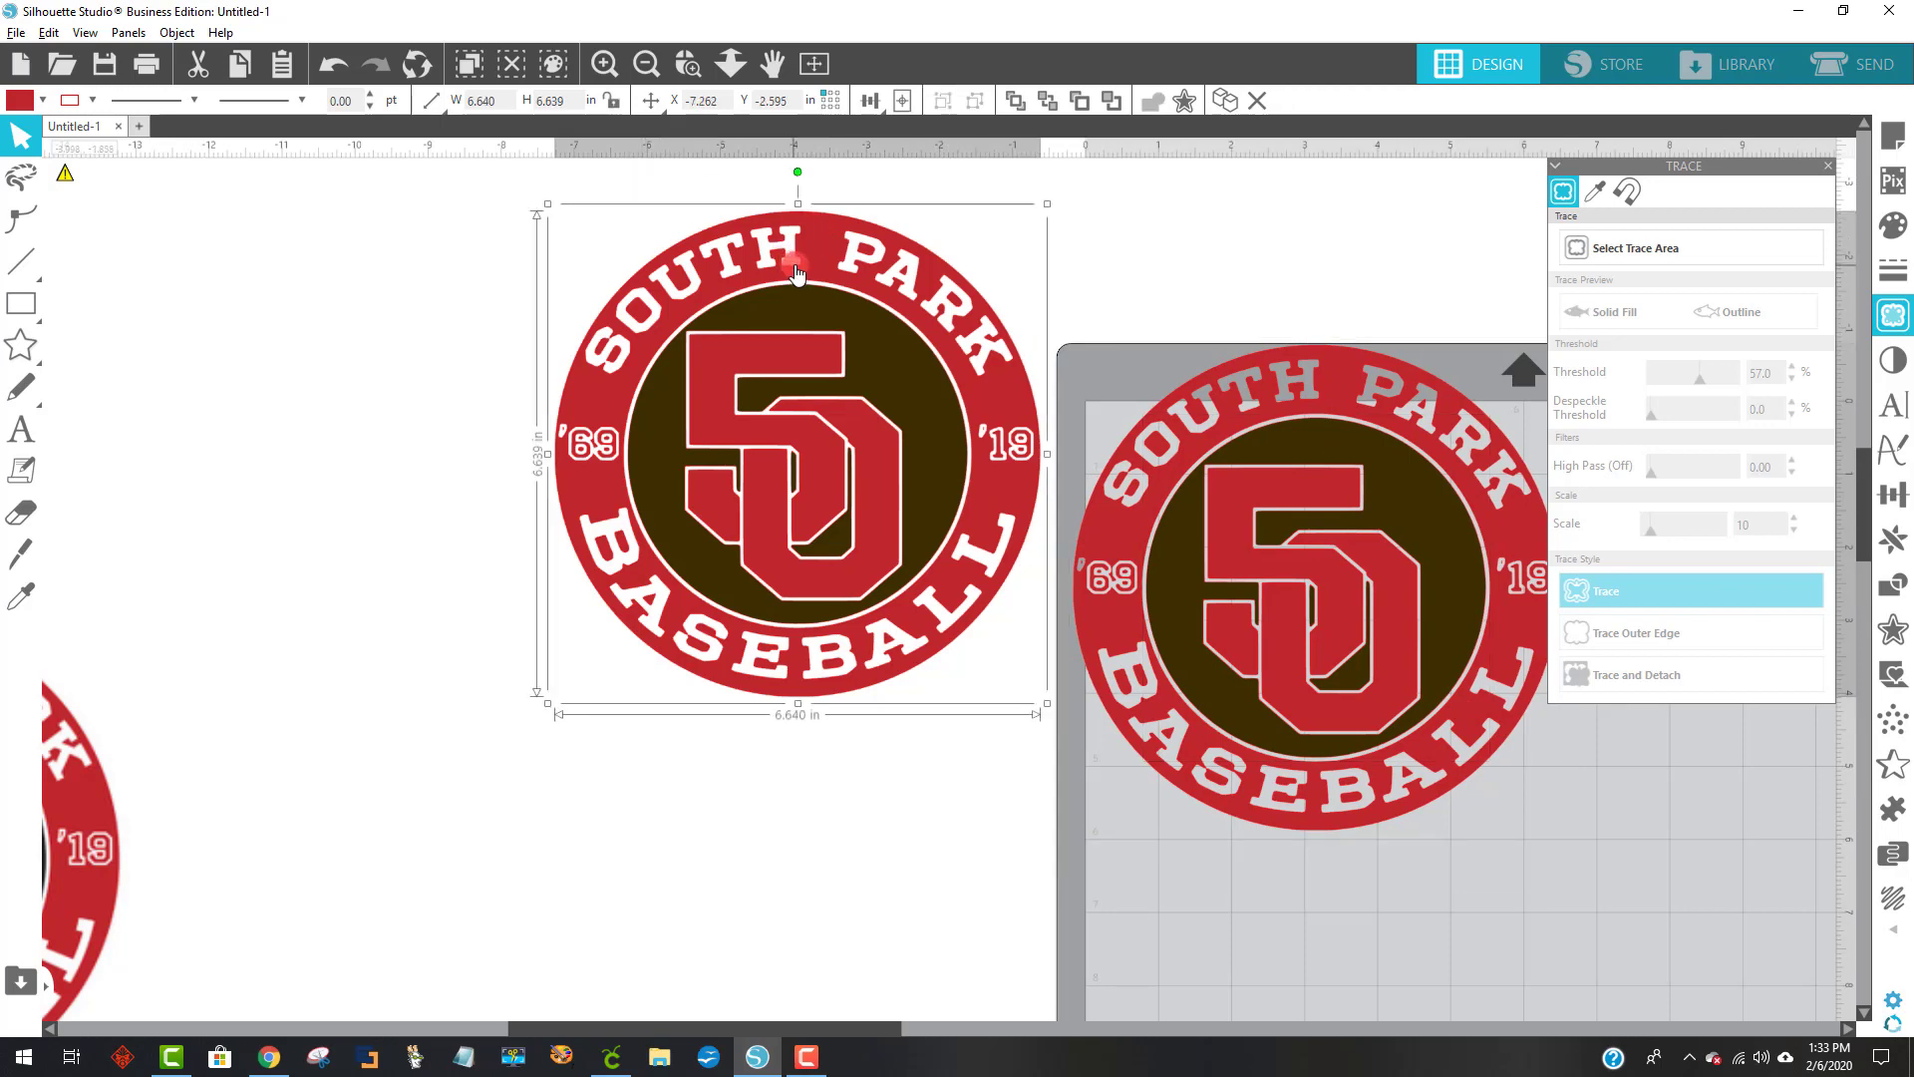
click(165, 30)
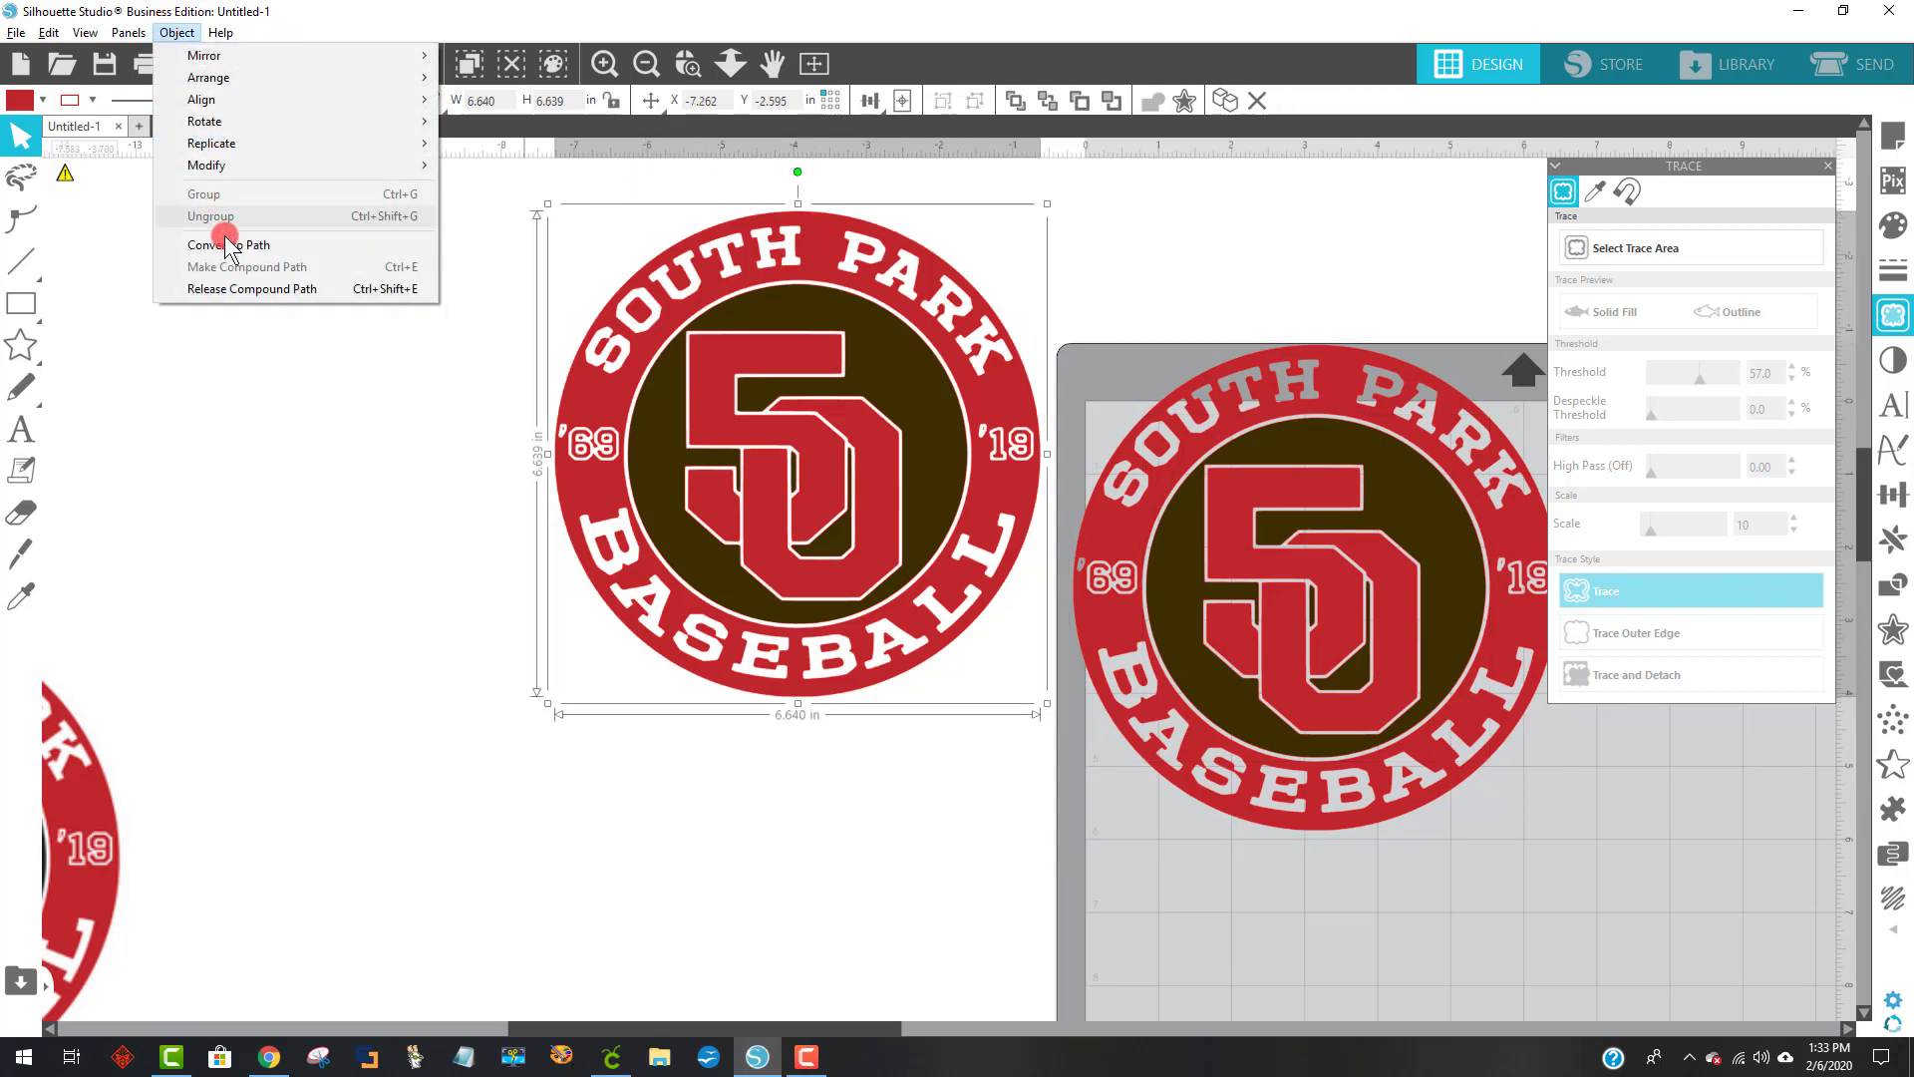
click(241, 290)
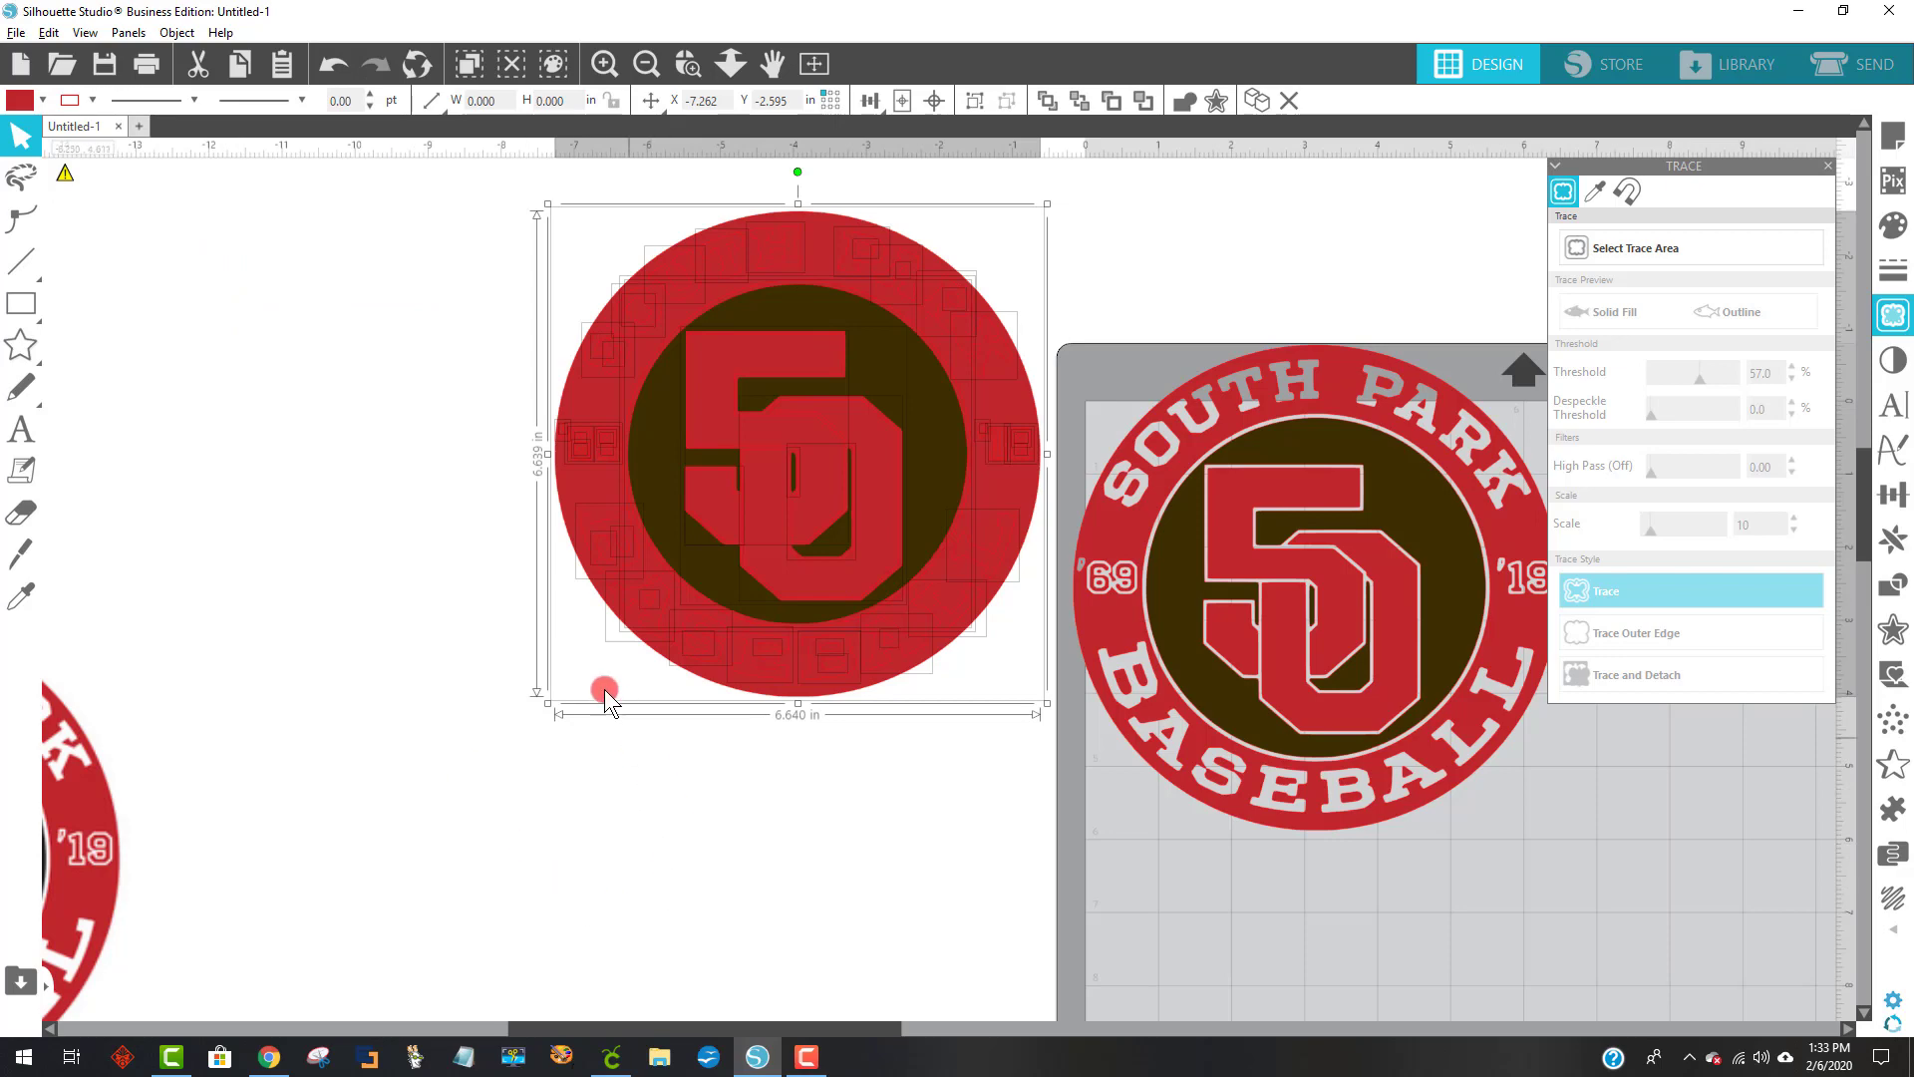
click(403, 666)
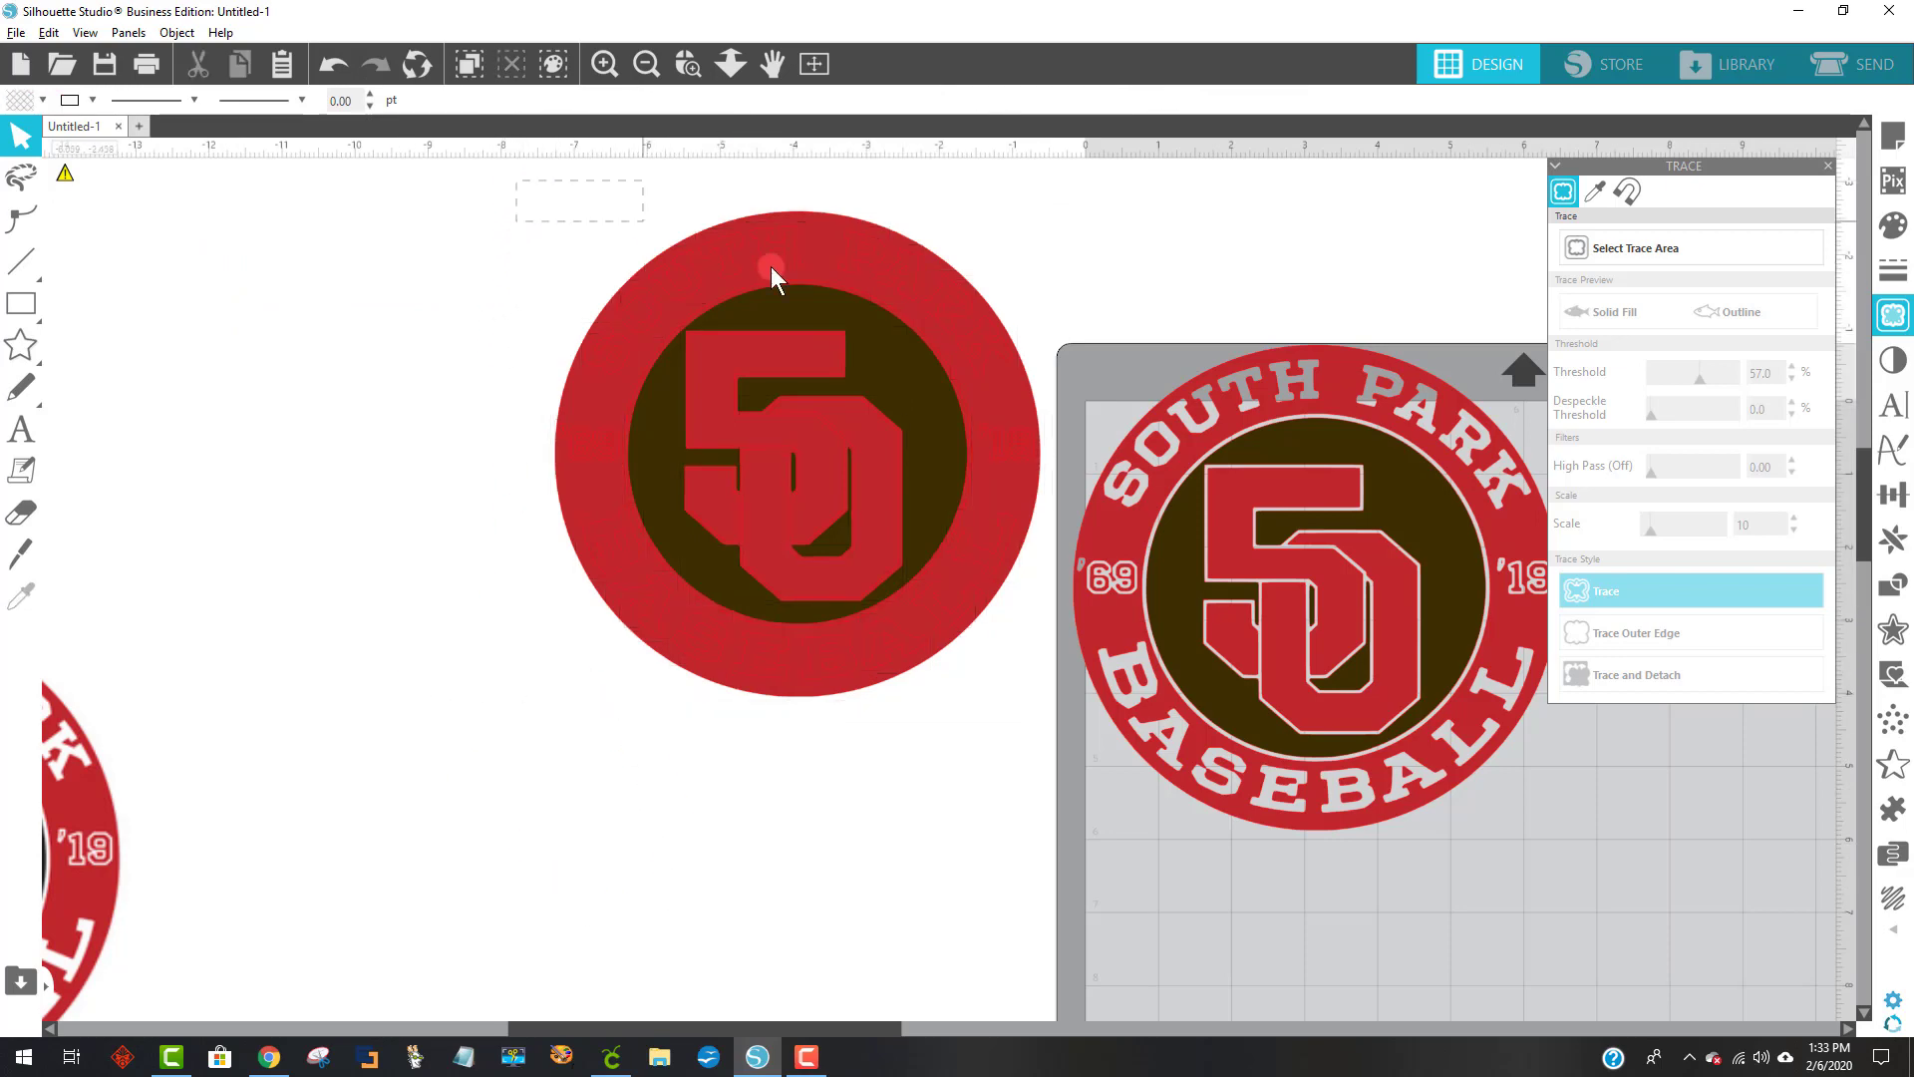
- Select all the released pieces of the off-mat logo copy and fill them with white
drag(771, 269, 1024, 677)
drag(1037, 754, 1064, 781)
click(42, 100)
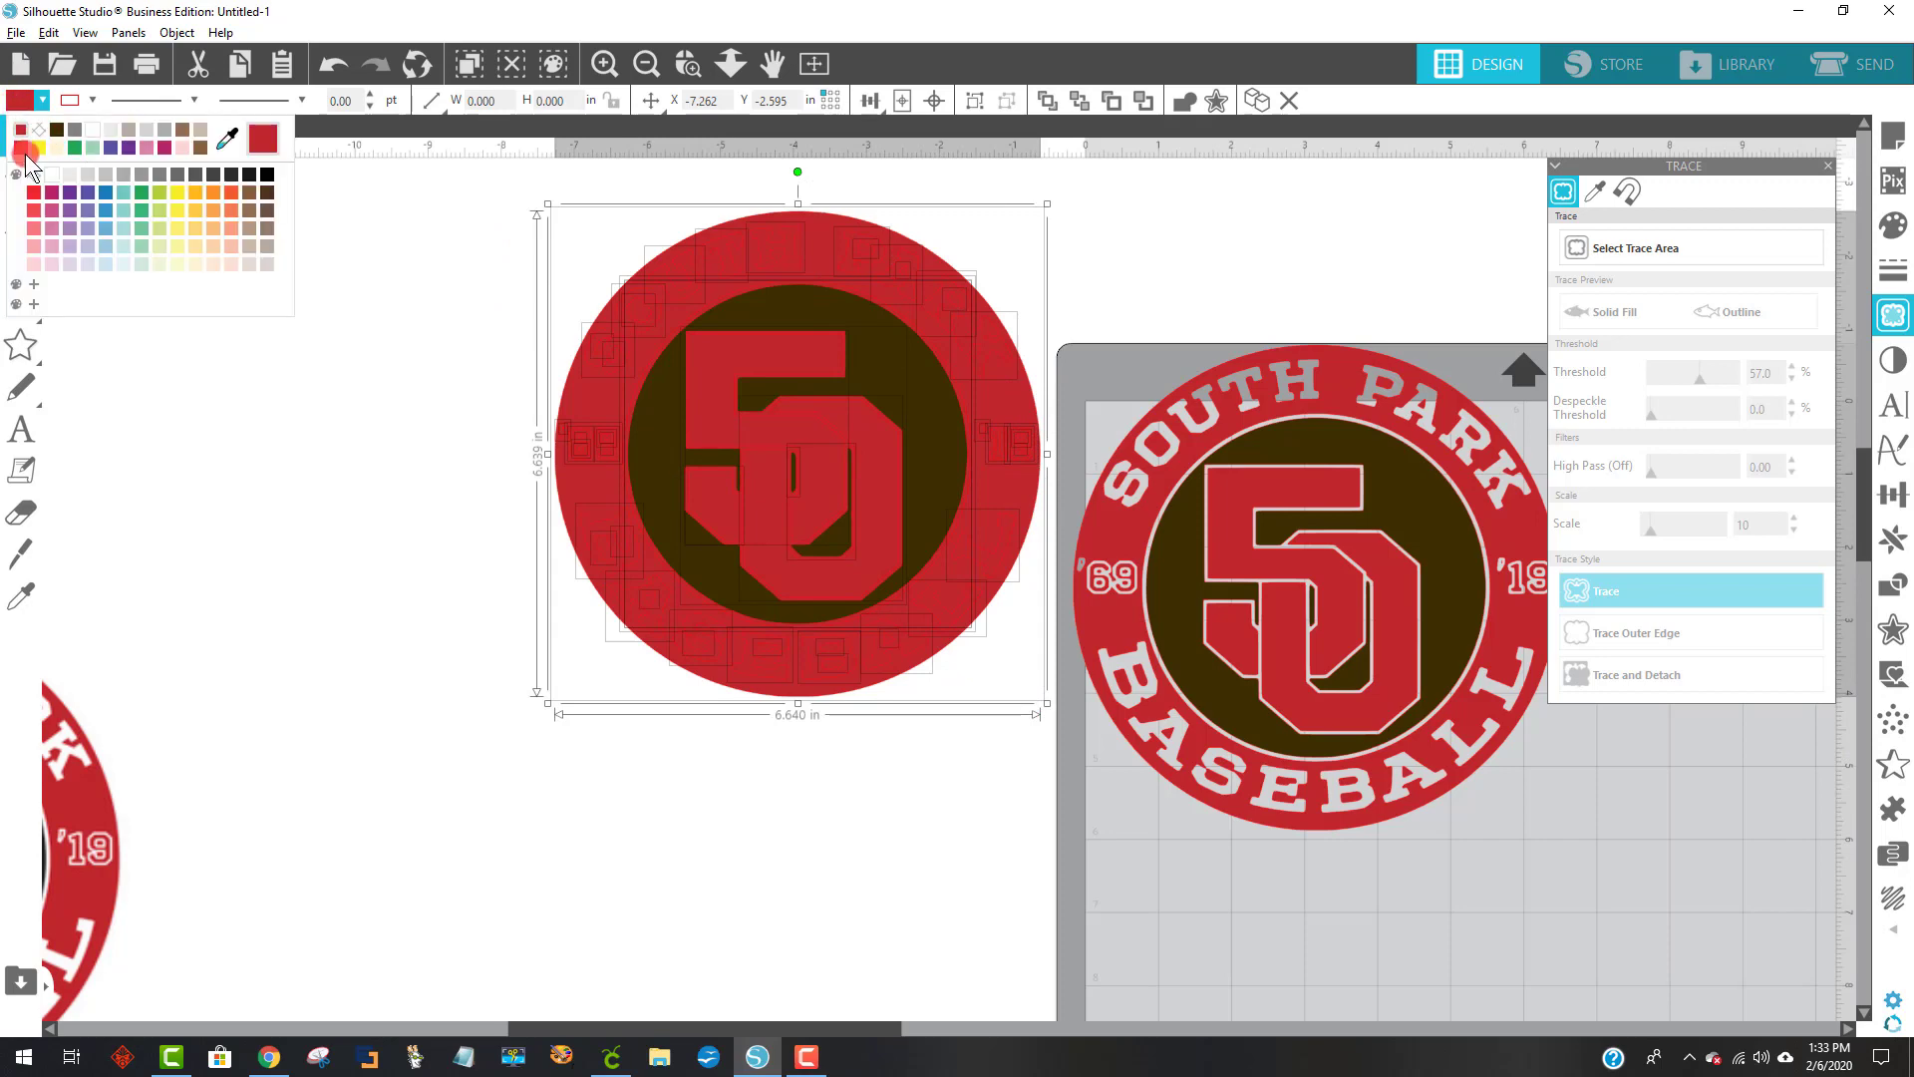
click(48, 182)
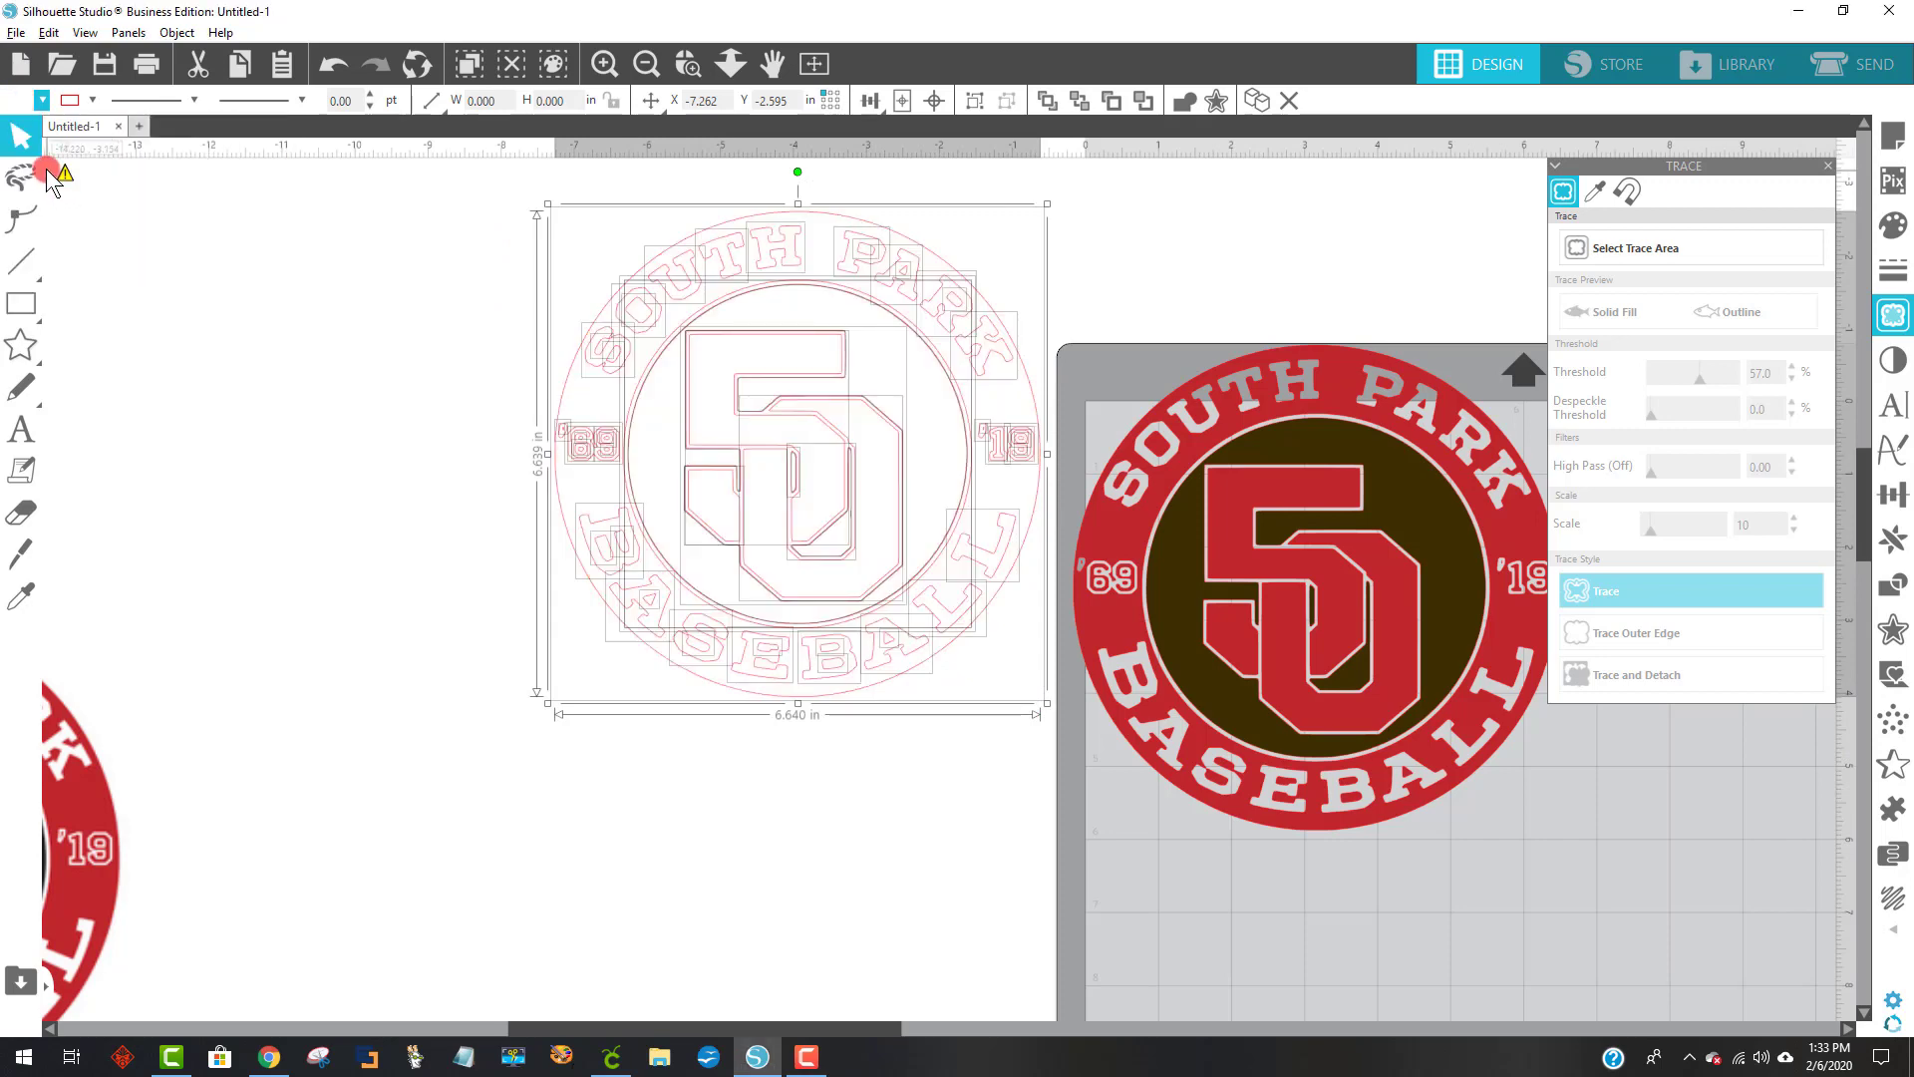
- Weld the white pieces into one solid circle and set its line color to light gray
click(688, 368)
right_click(769, 367)
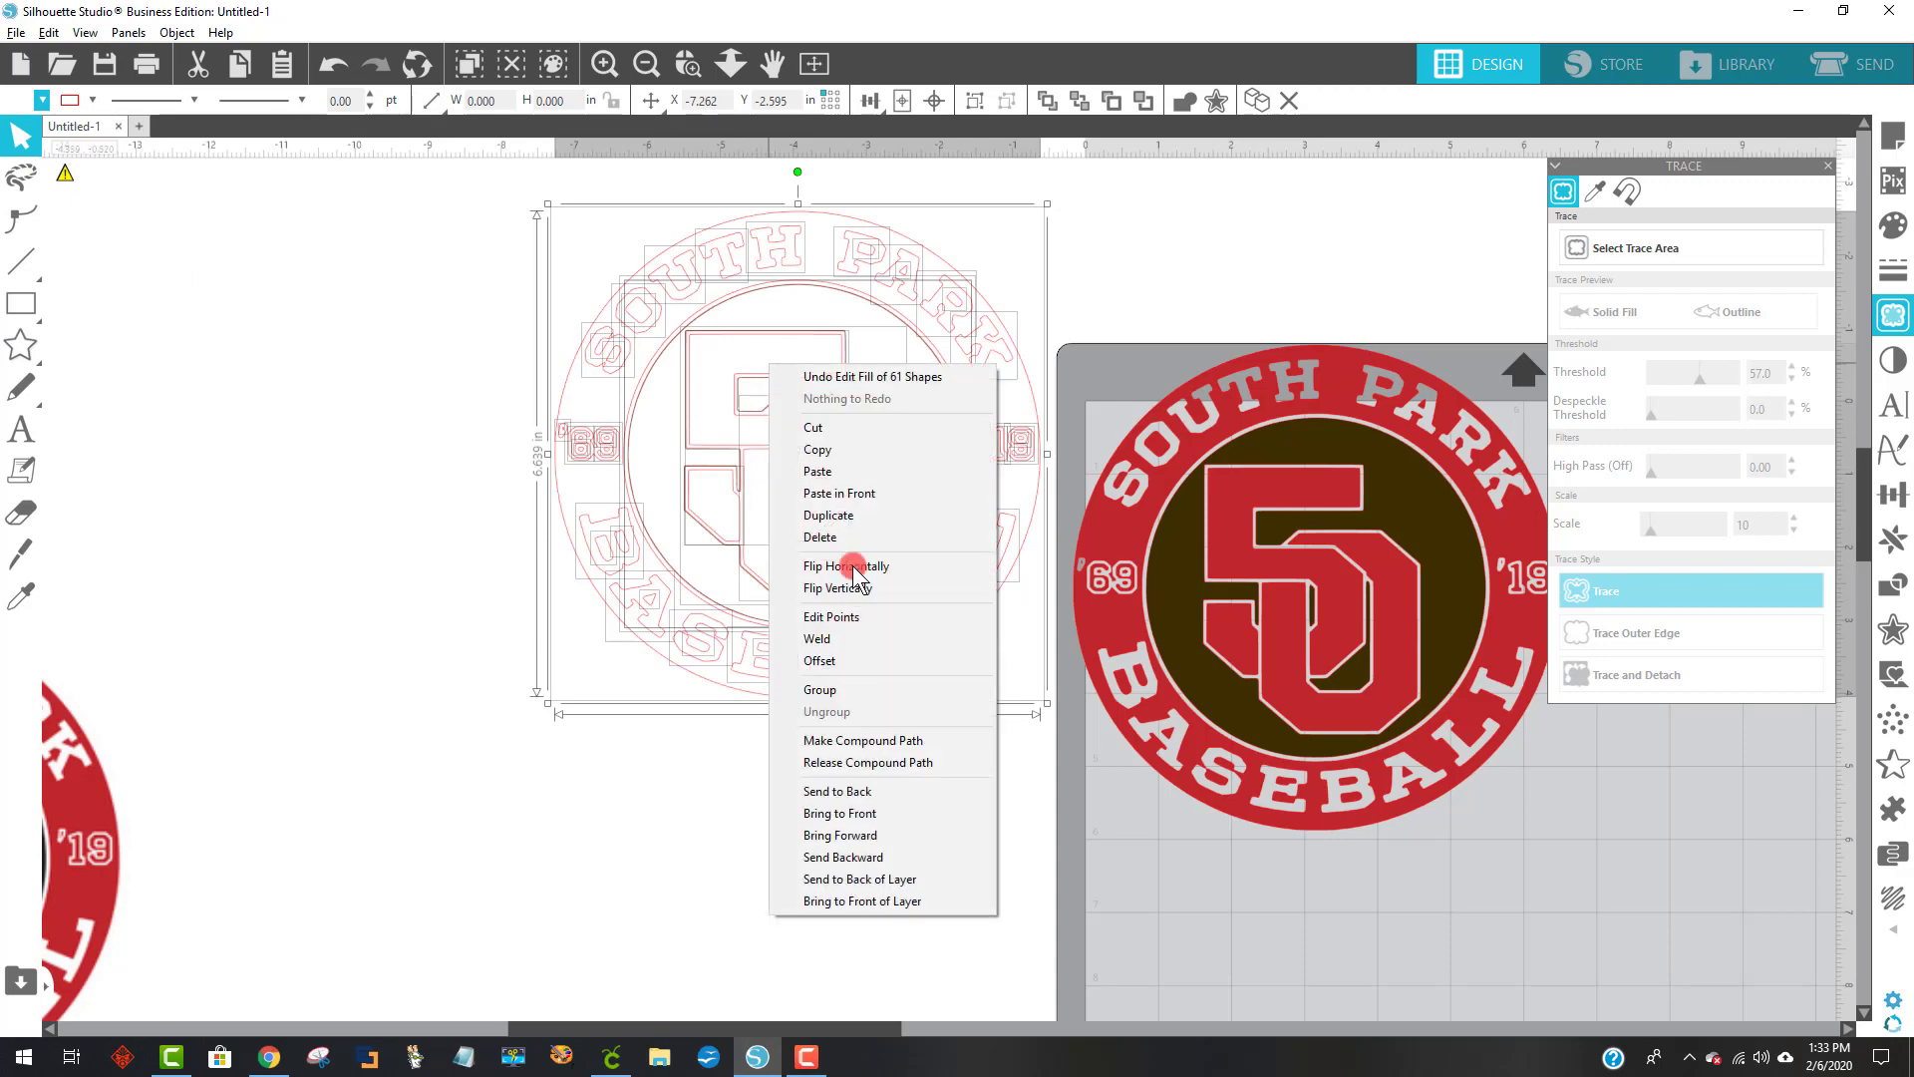
click(854, 638)
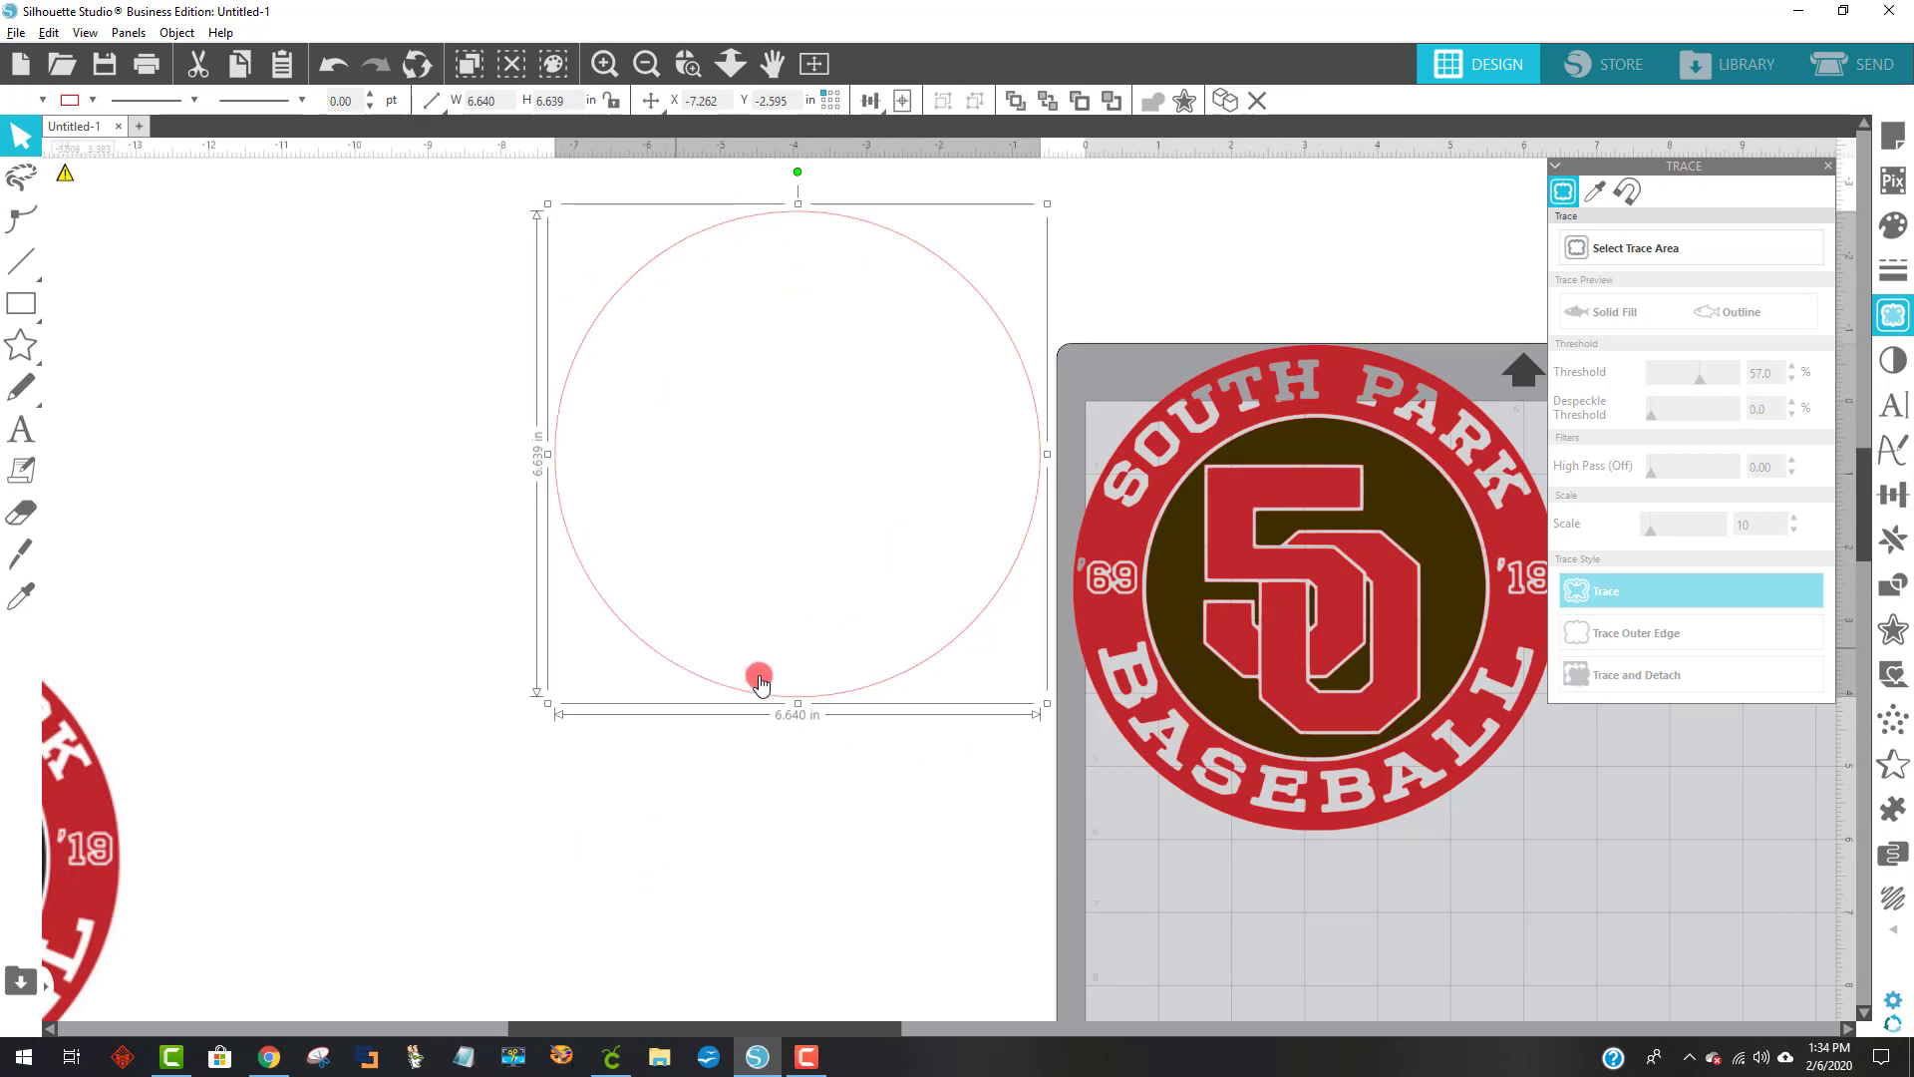
click(82, 110)
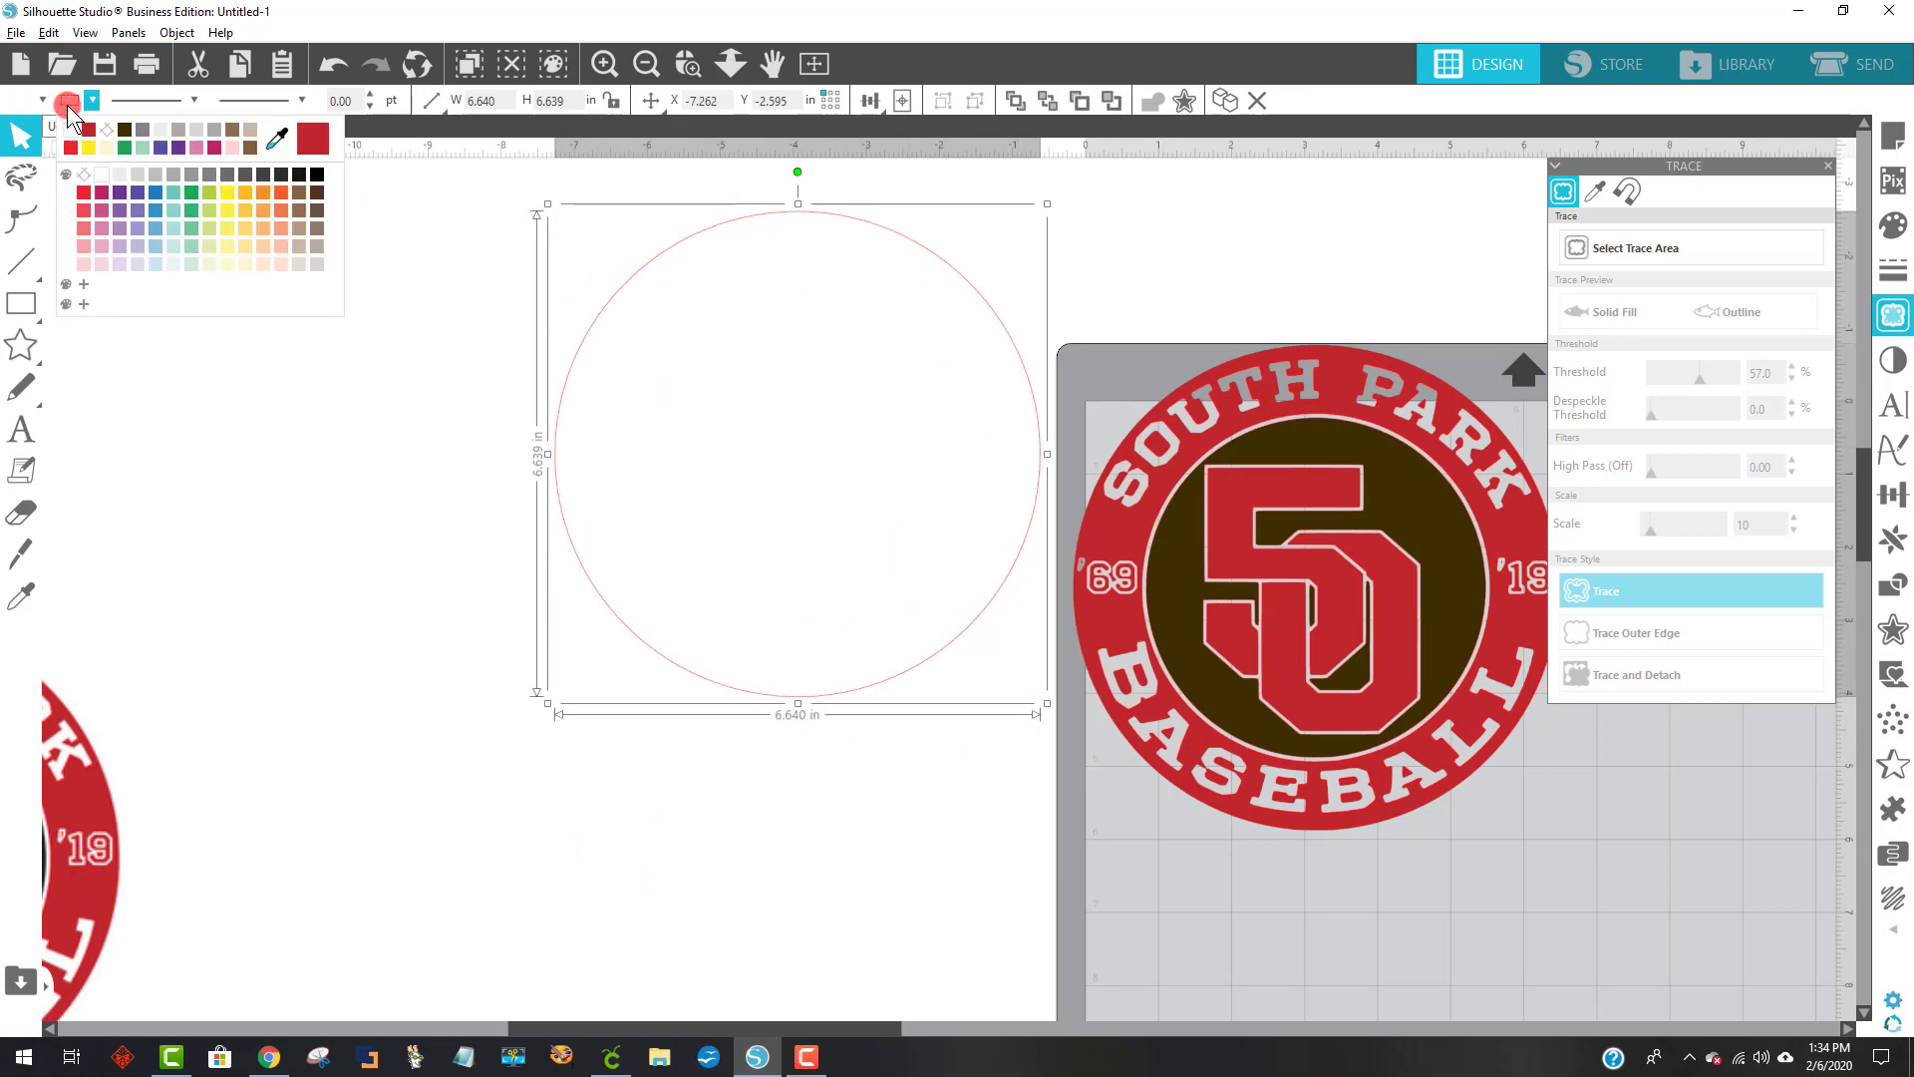
click(176, 130)
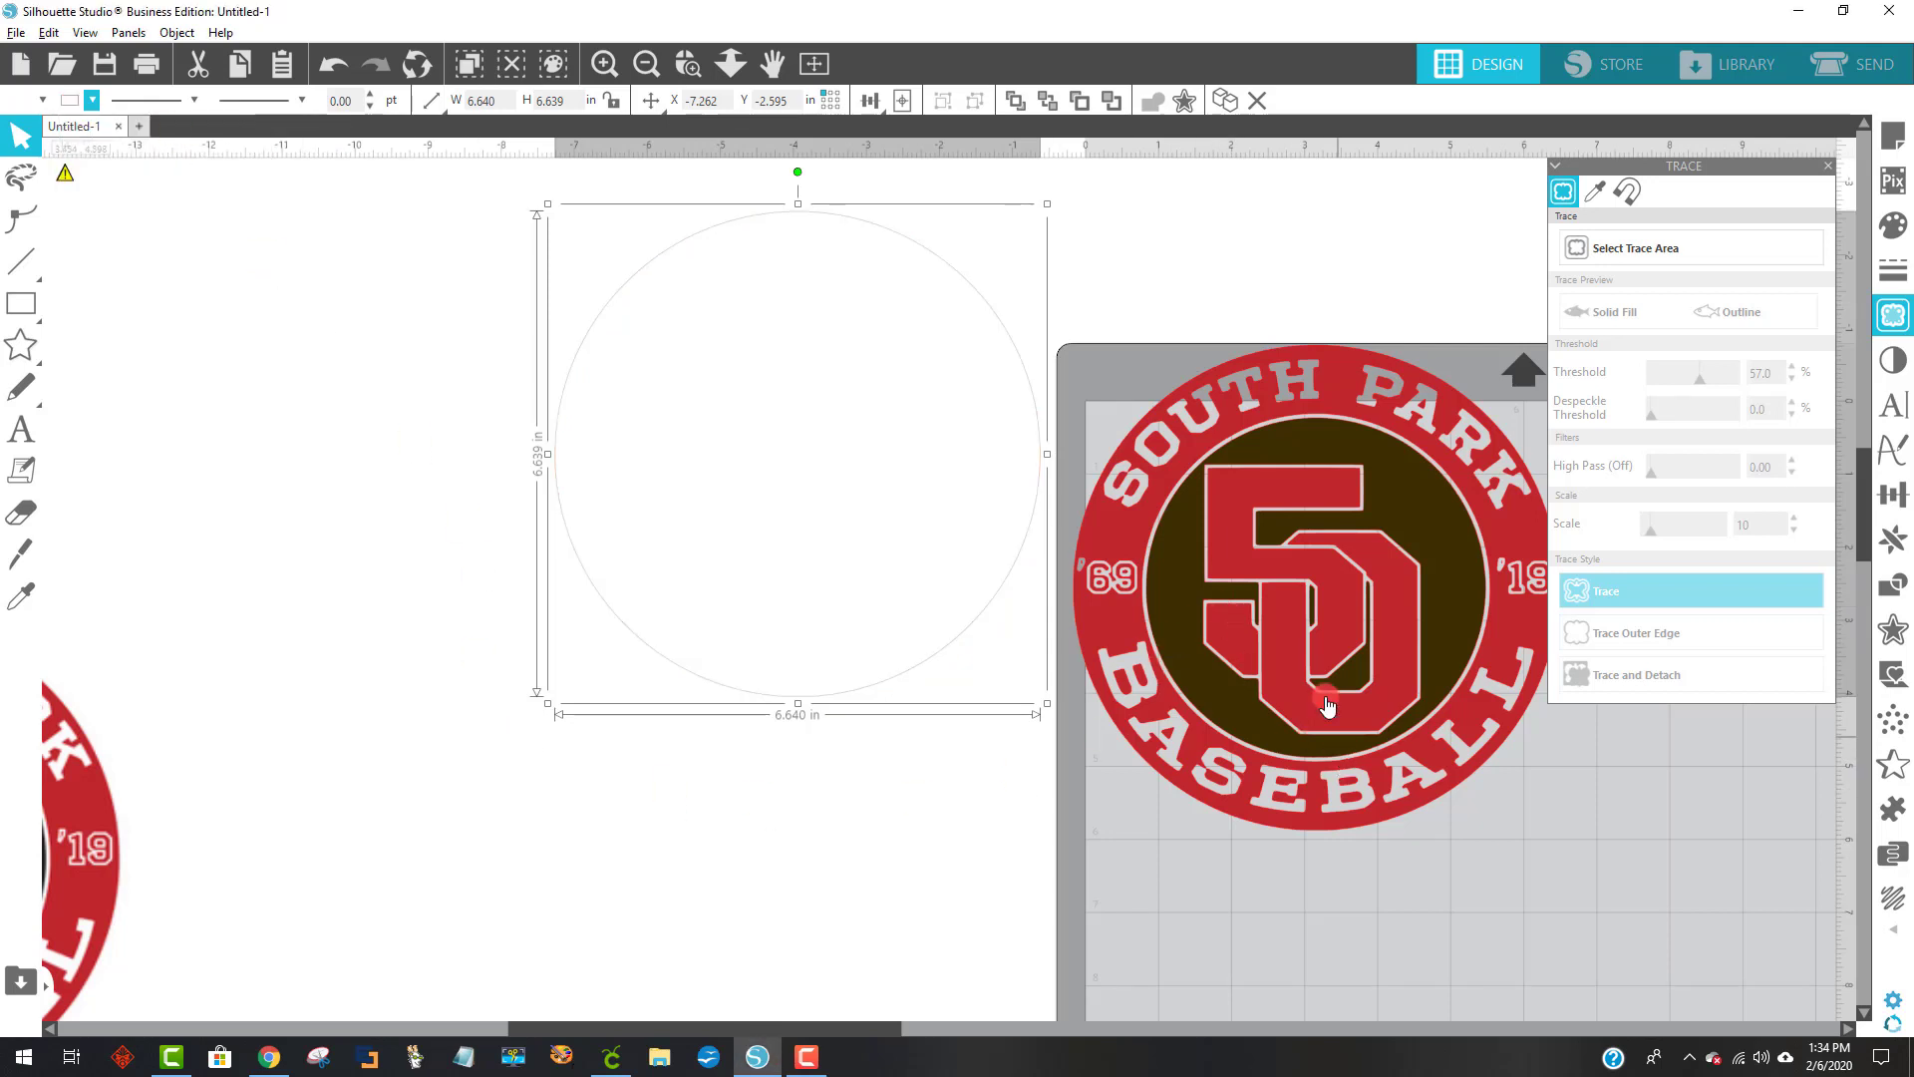
- Group the red and brown layers of the logo on the mat and center them over the white circle
drag(1306, 693, 909, 588)
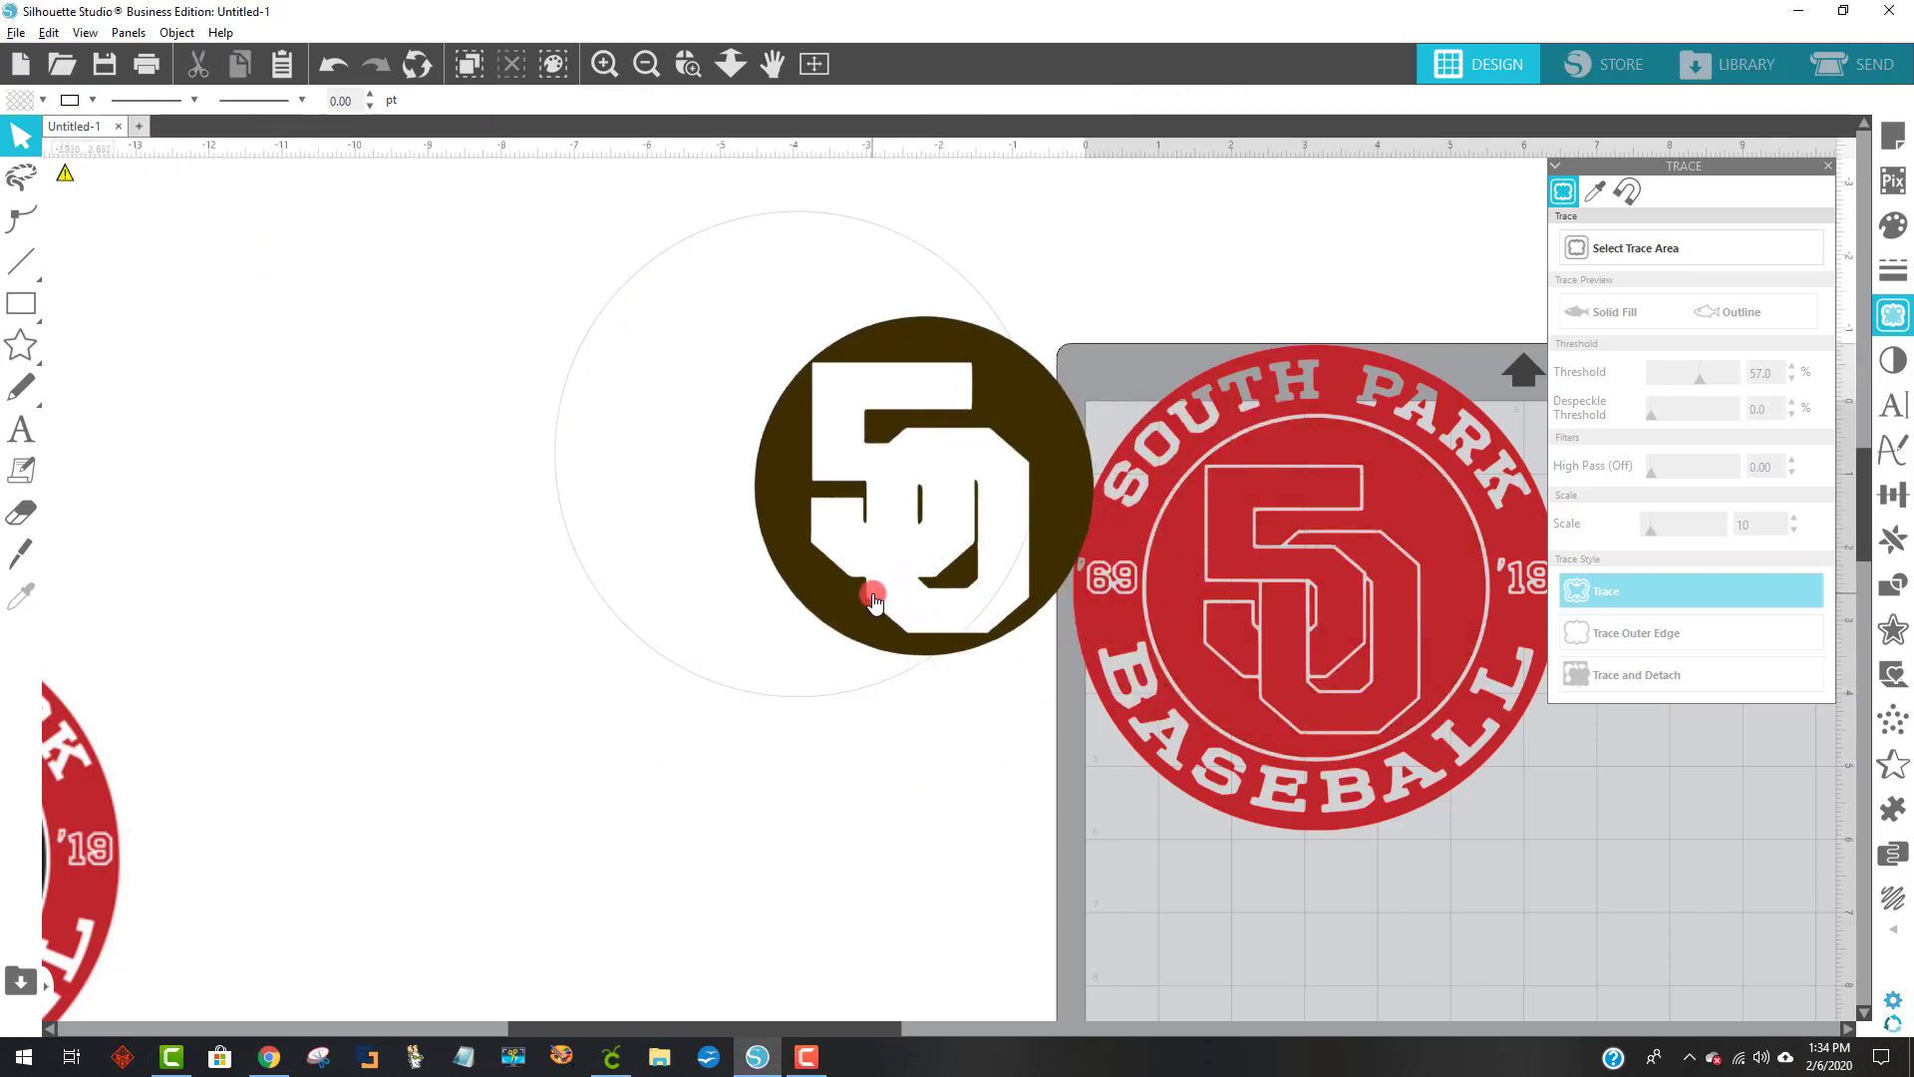
key(ctrl+z)
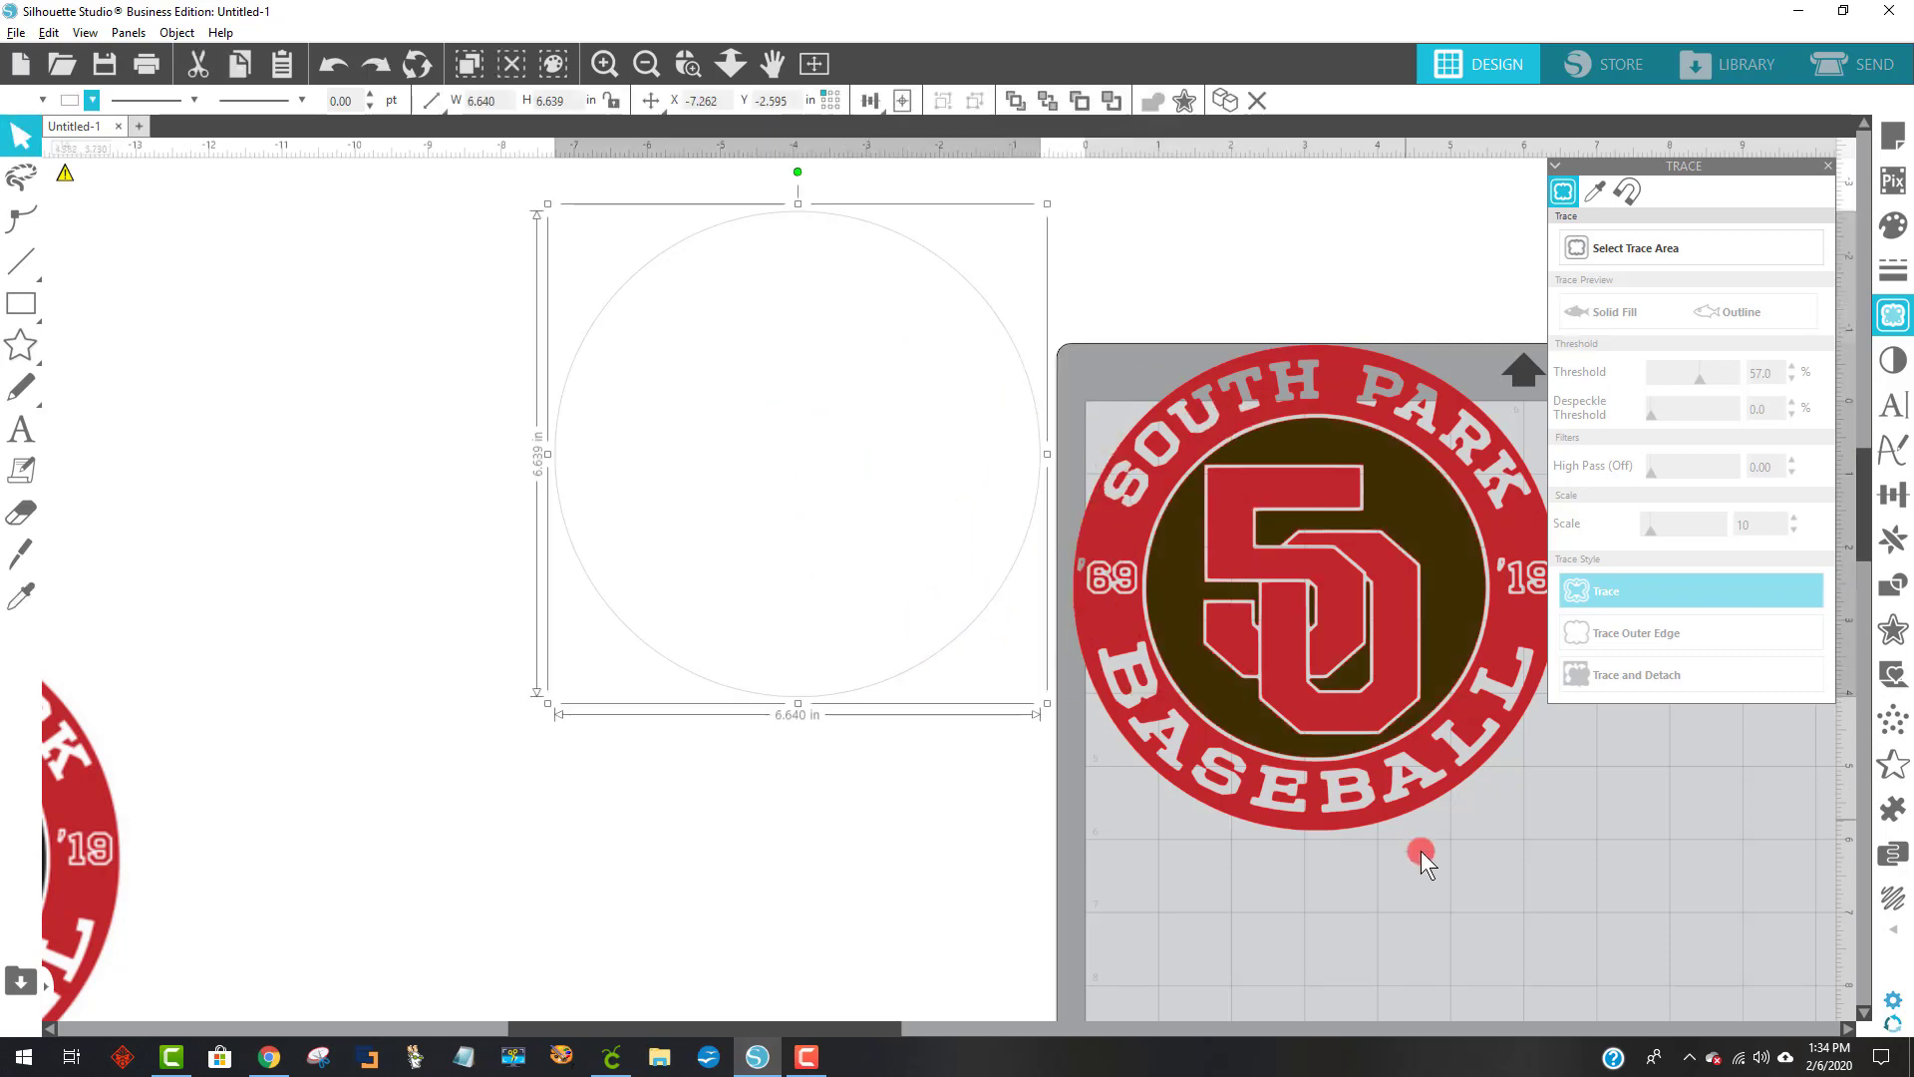
click(1340, 618)
right_click(1316, 547)
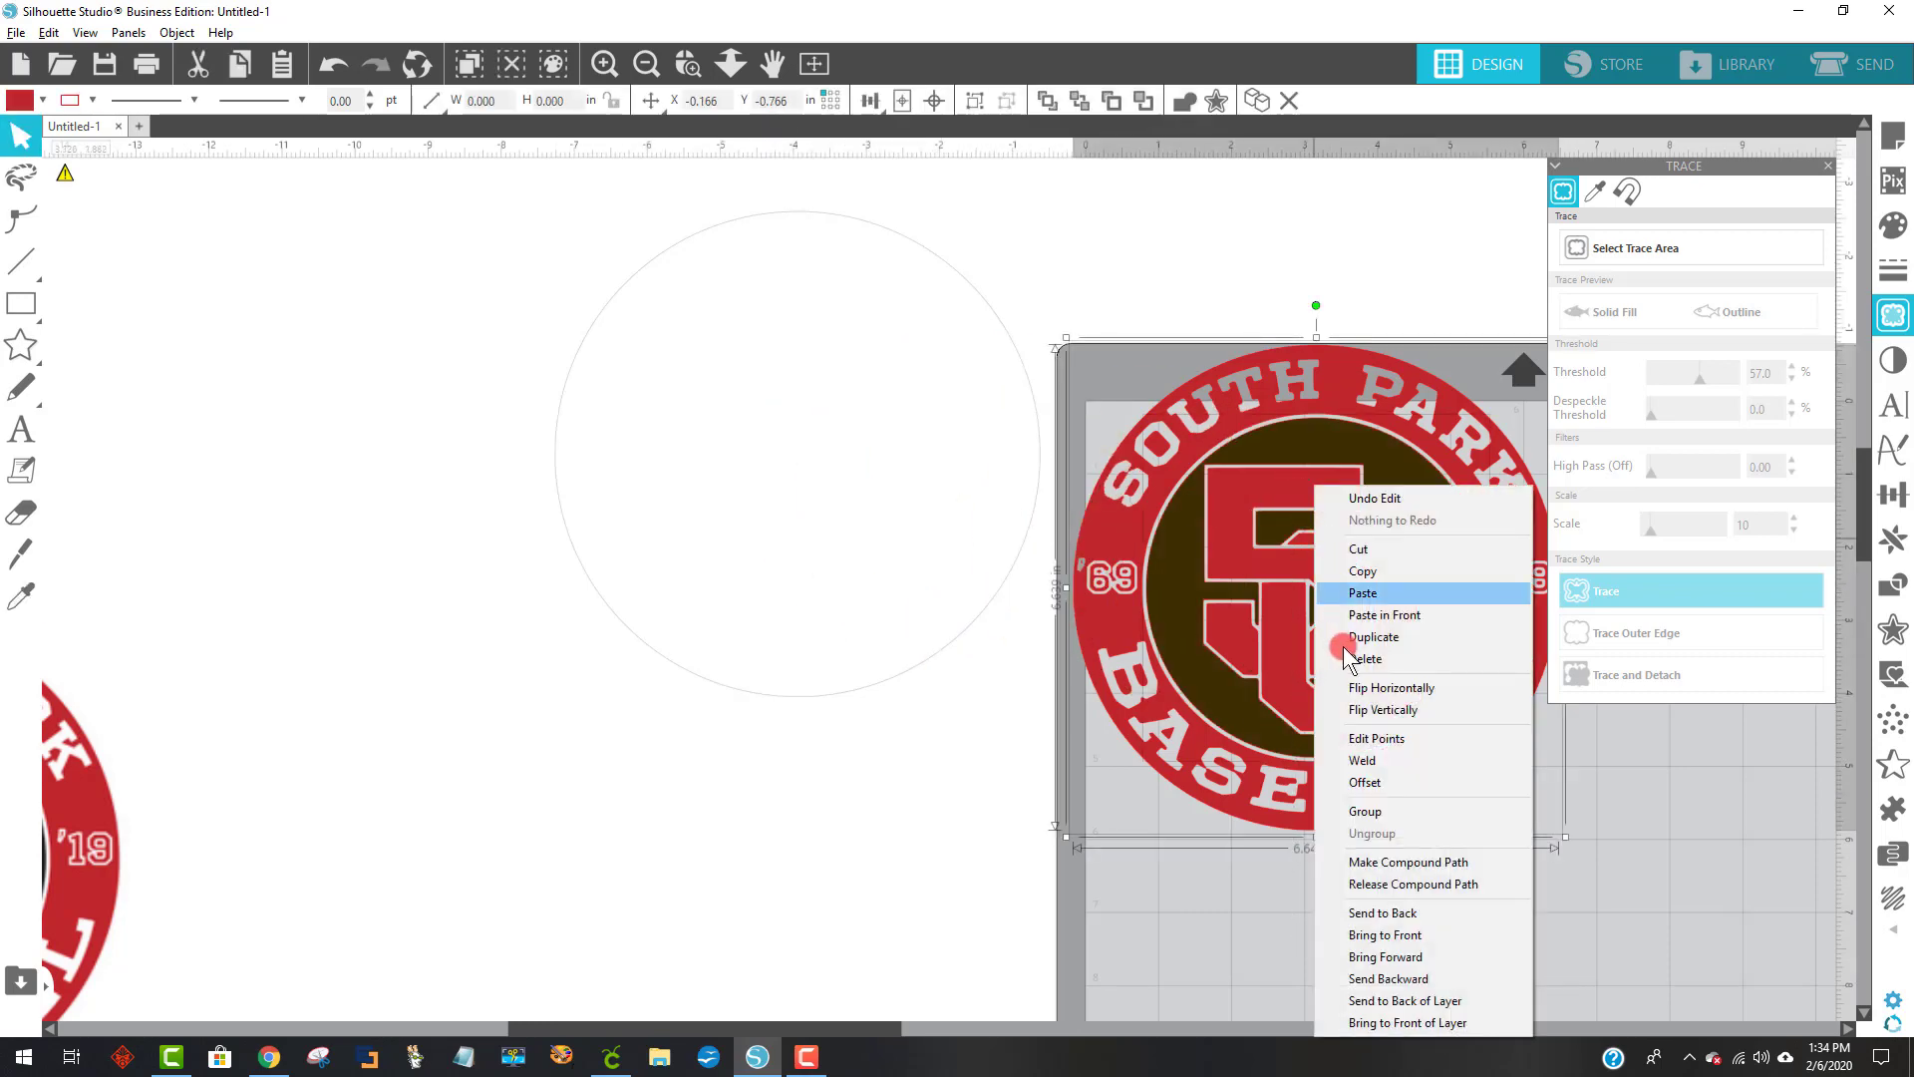
drag(1312, 548, 889, 475)
drag(1143, 744, 572, 180)
click(898, 101)
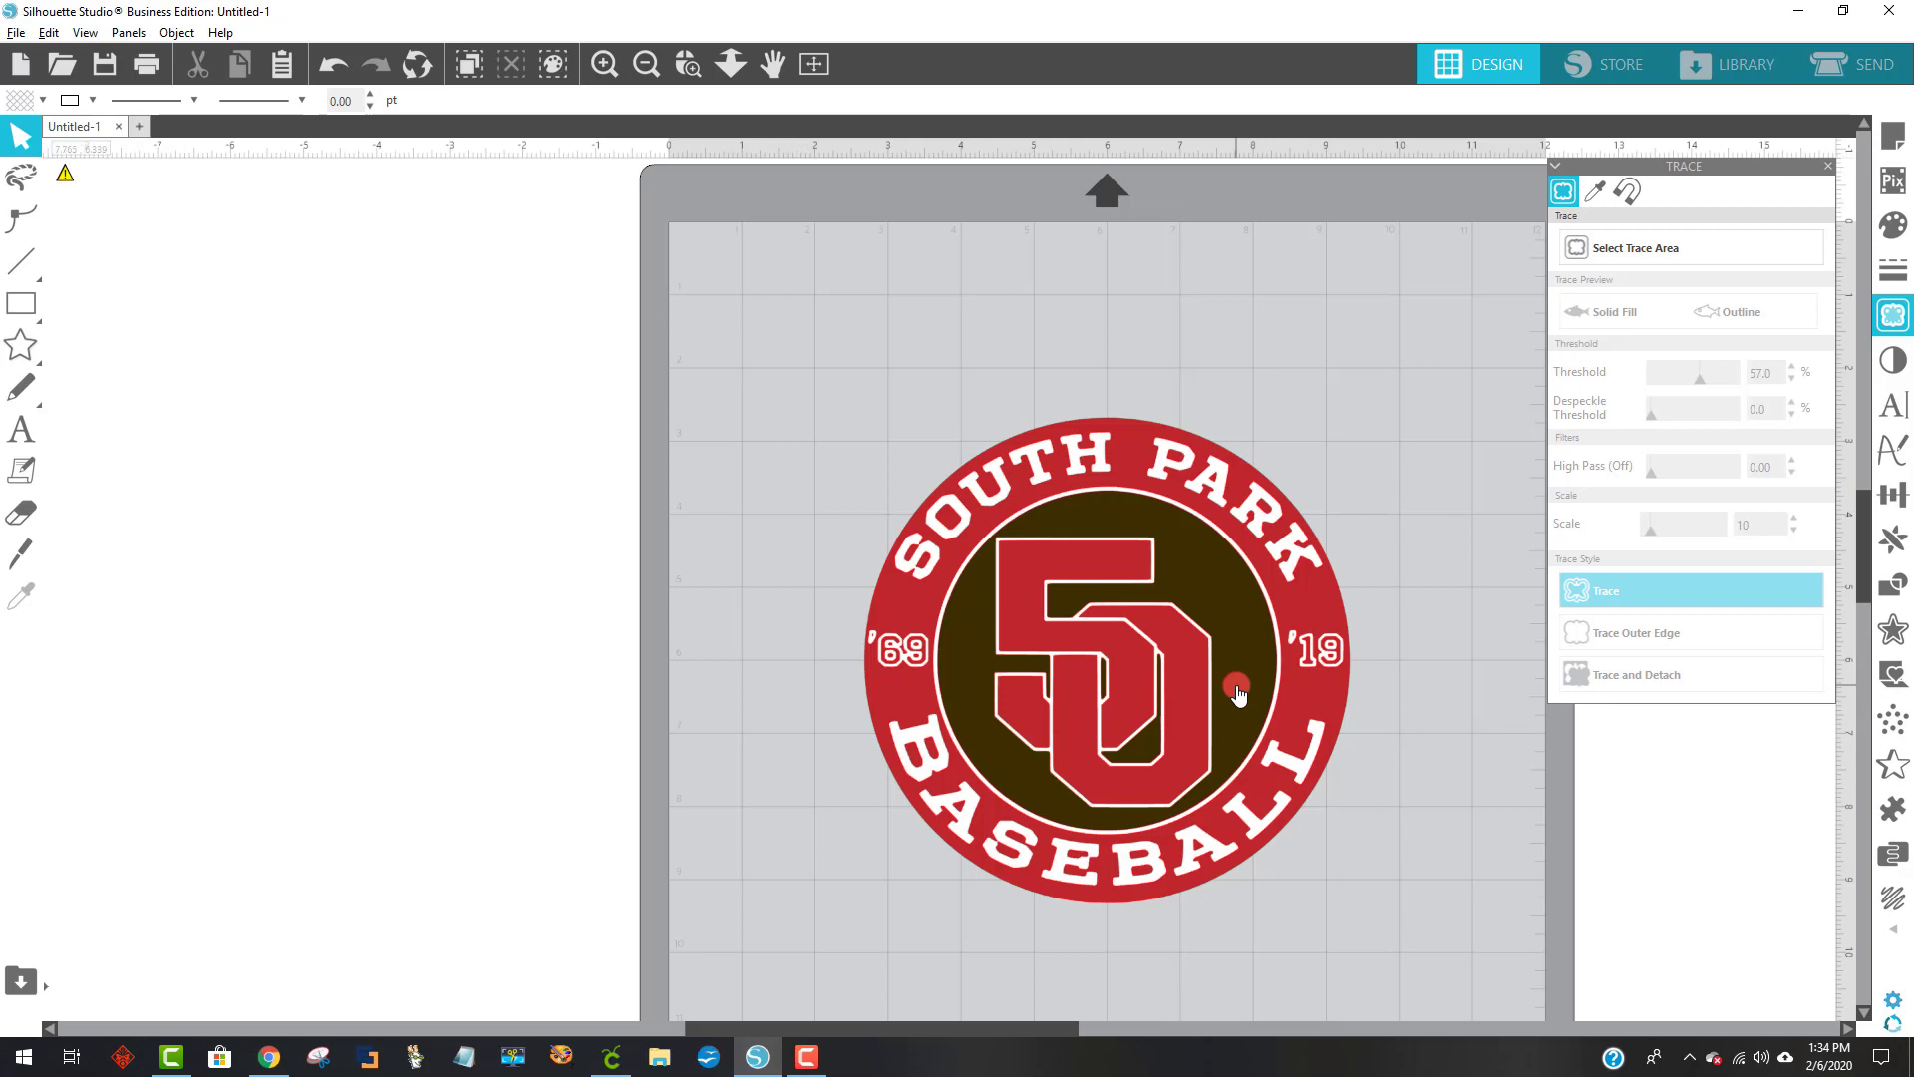
- Open the send settings, organize the cut by fill color, and turn off every color
click(1867, 68)
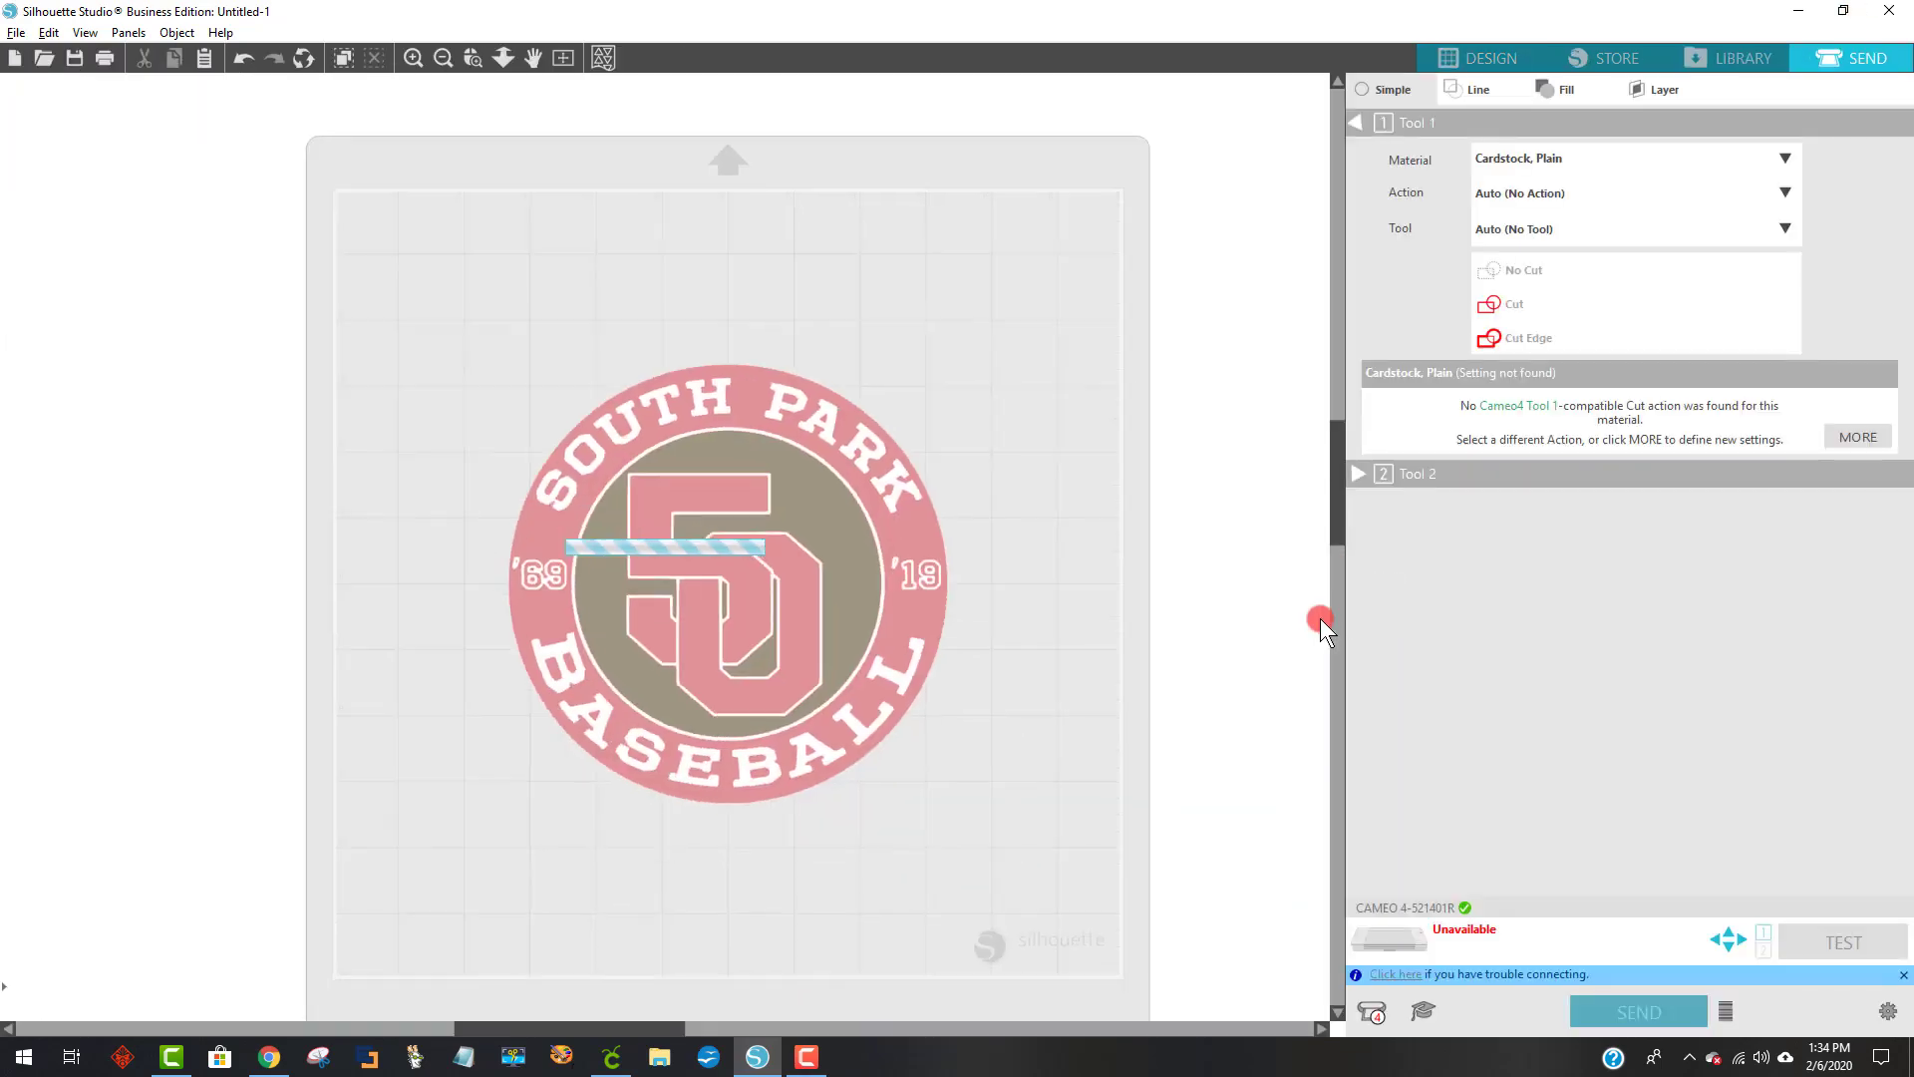
click(1571, 92)
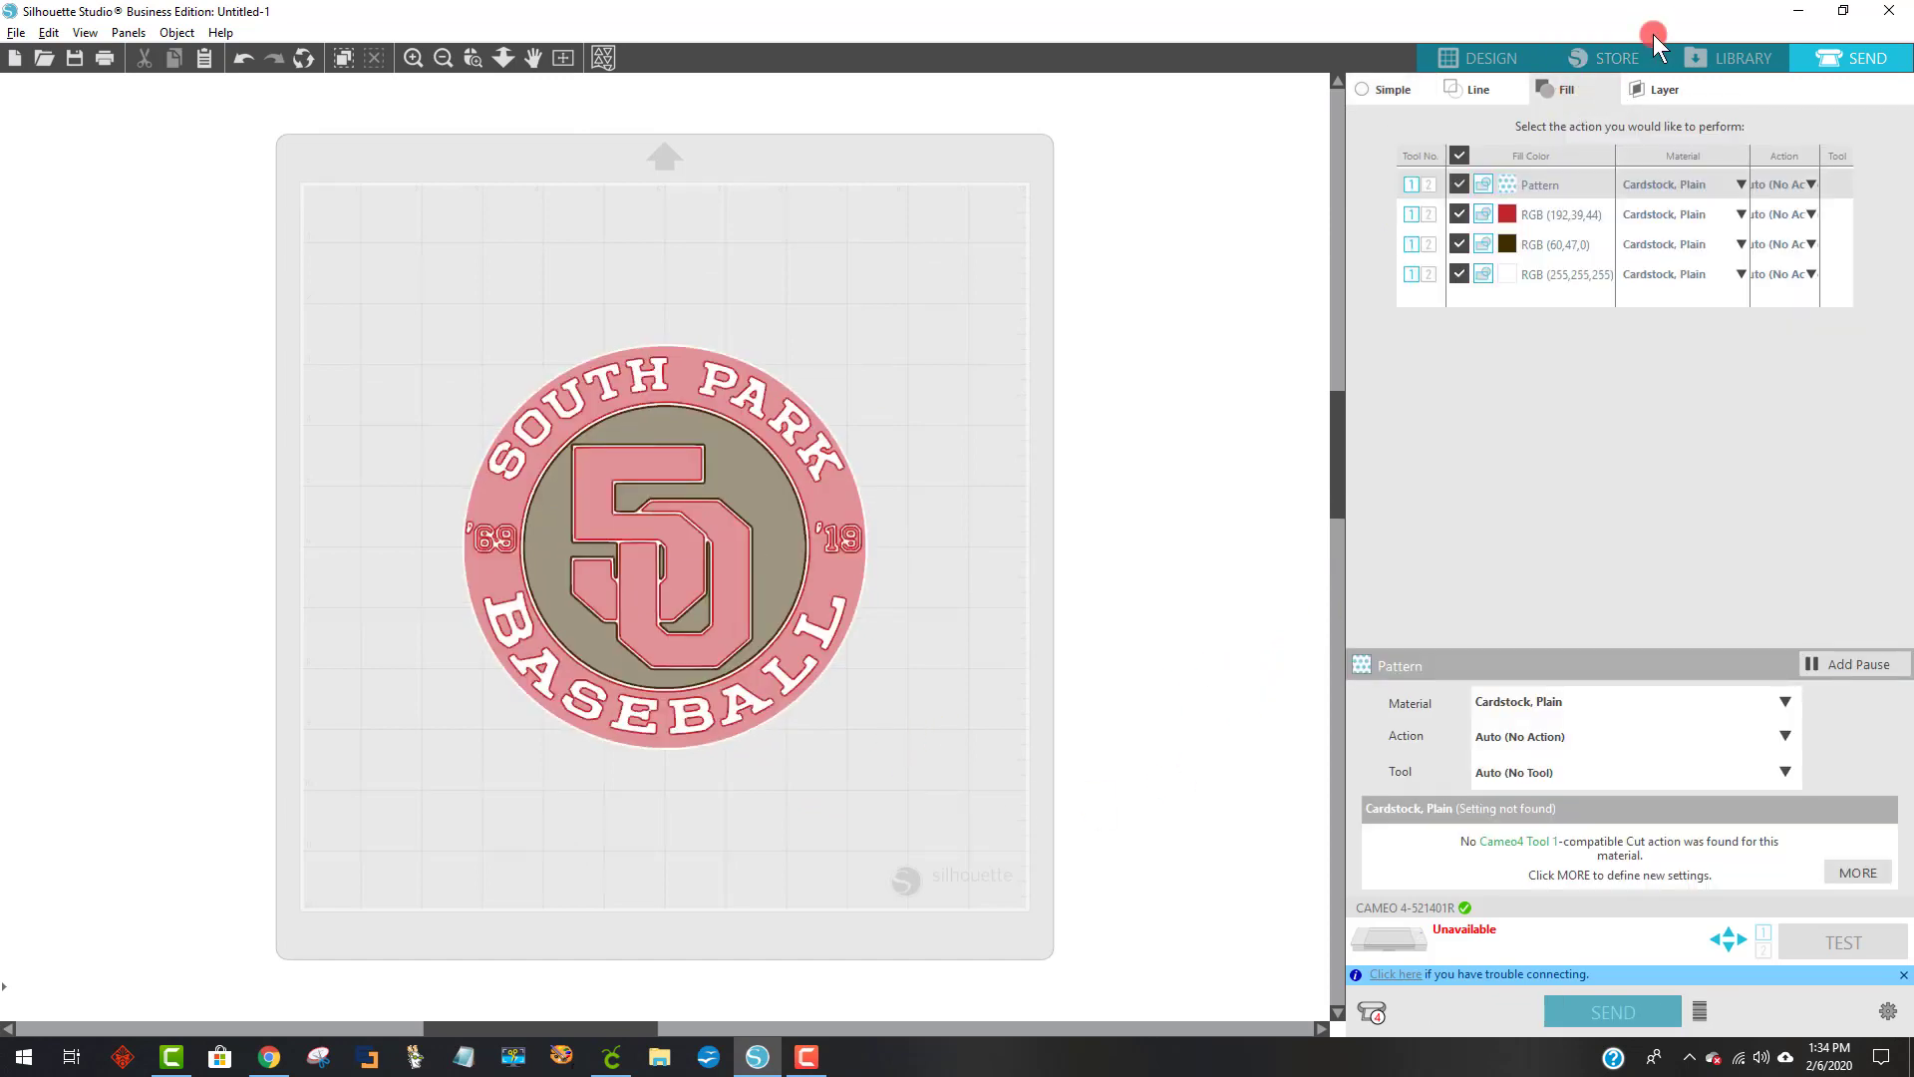
click(1455, 155)
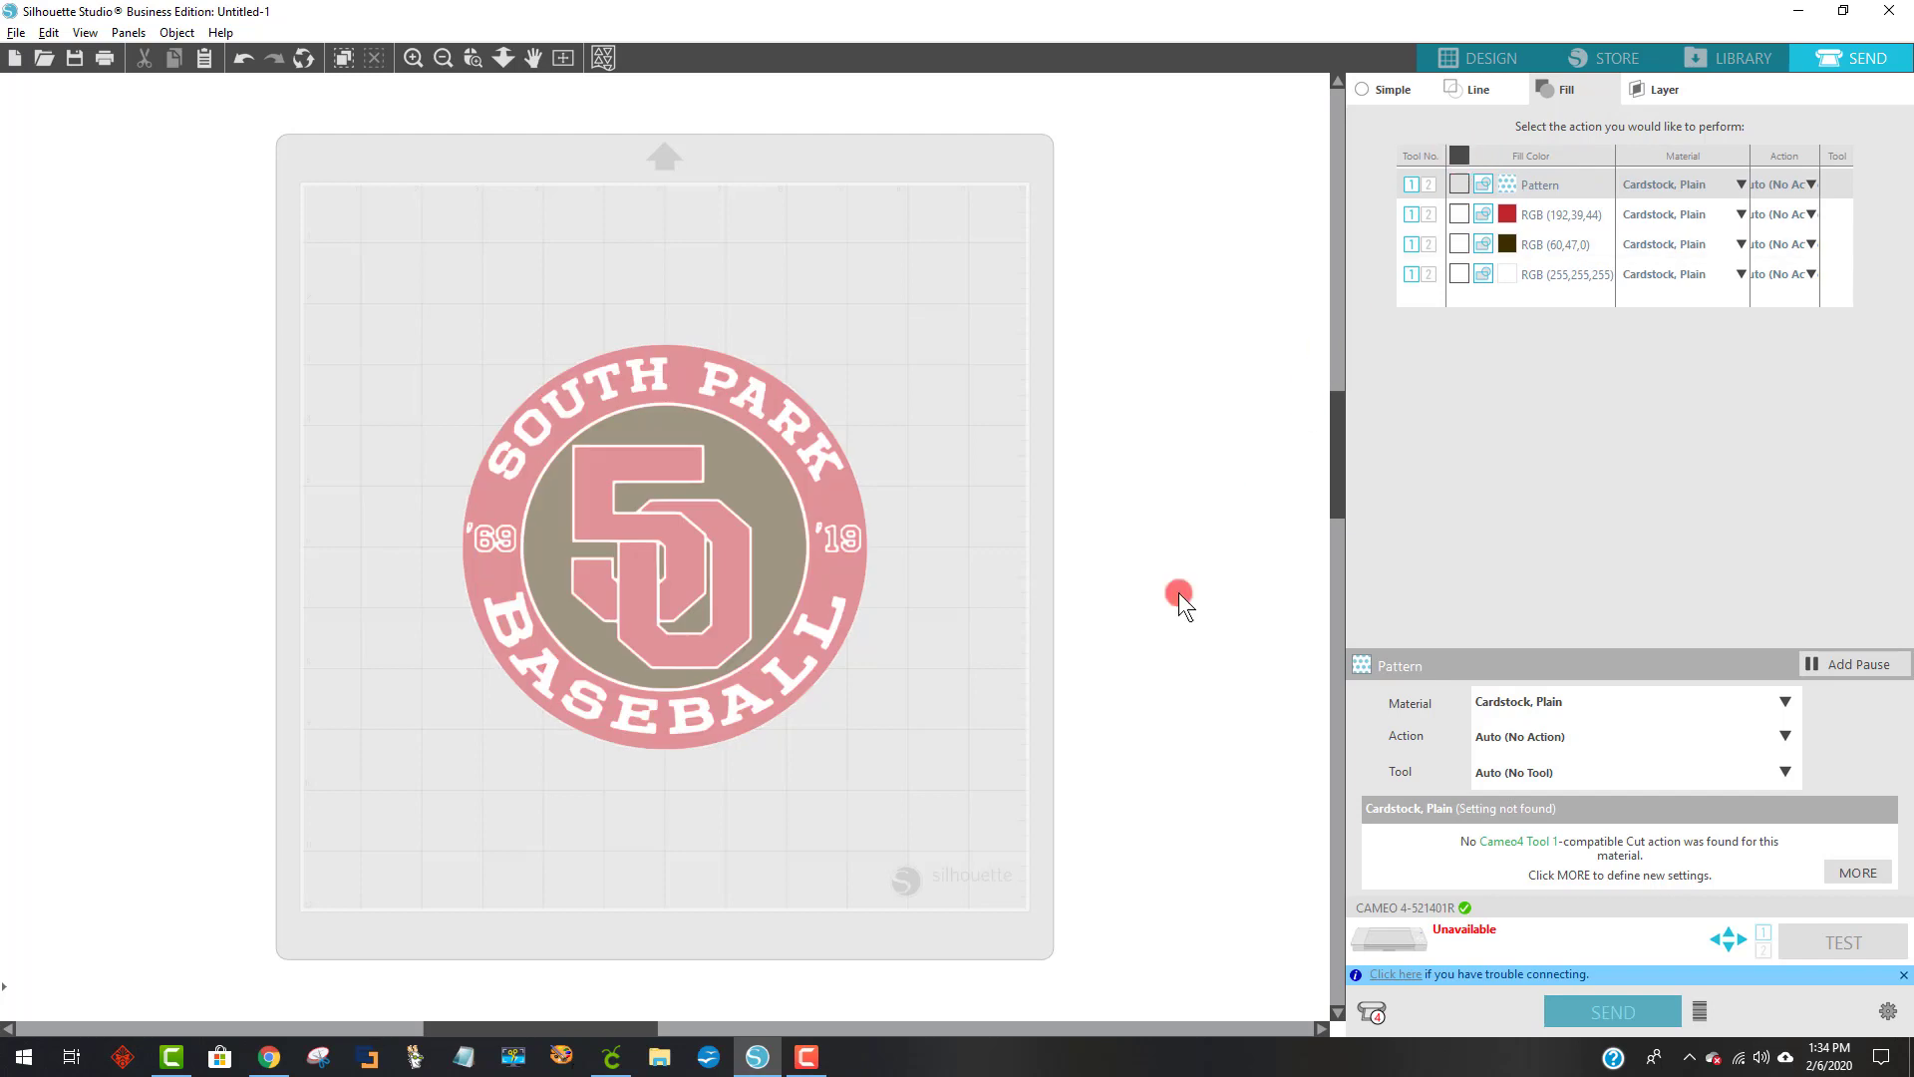
- Enable the red RGB (192,39,44) cut layer alone, turn it off again, and enable the brown RGB (60,47,0) layer
click(1456, 213)
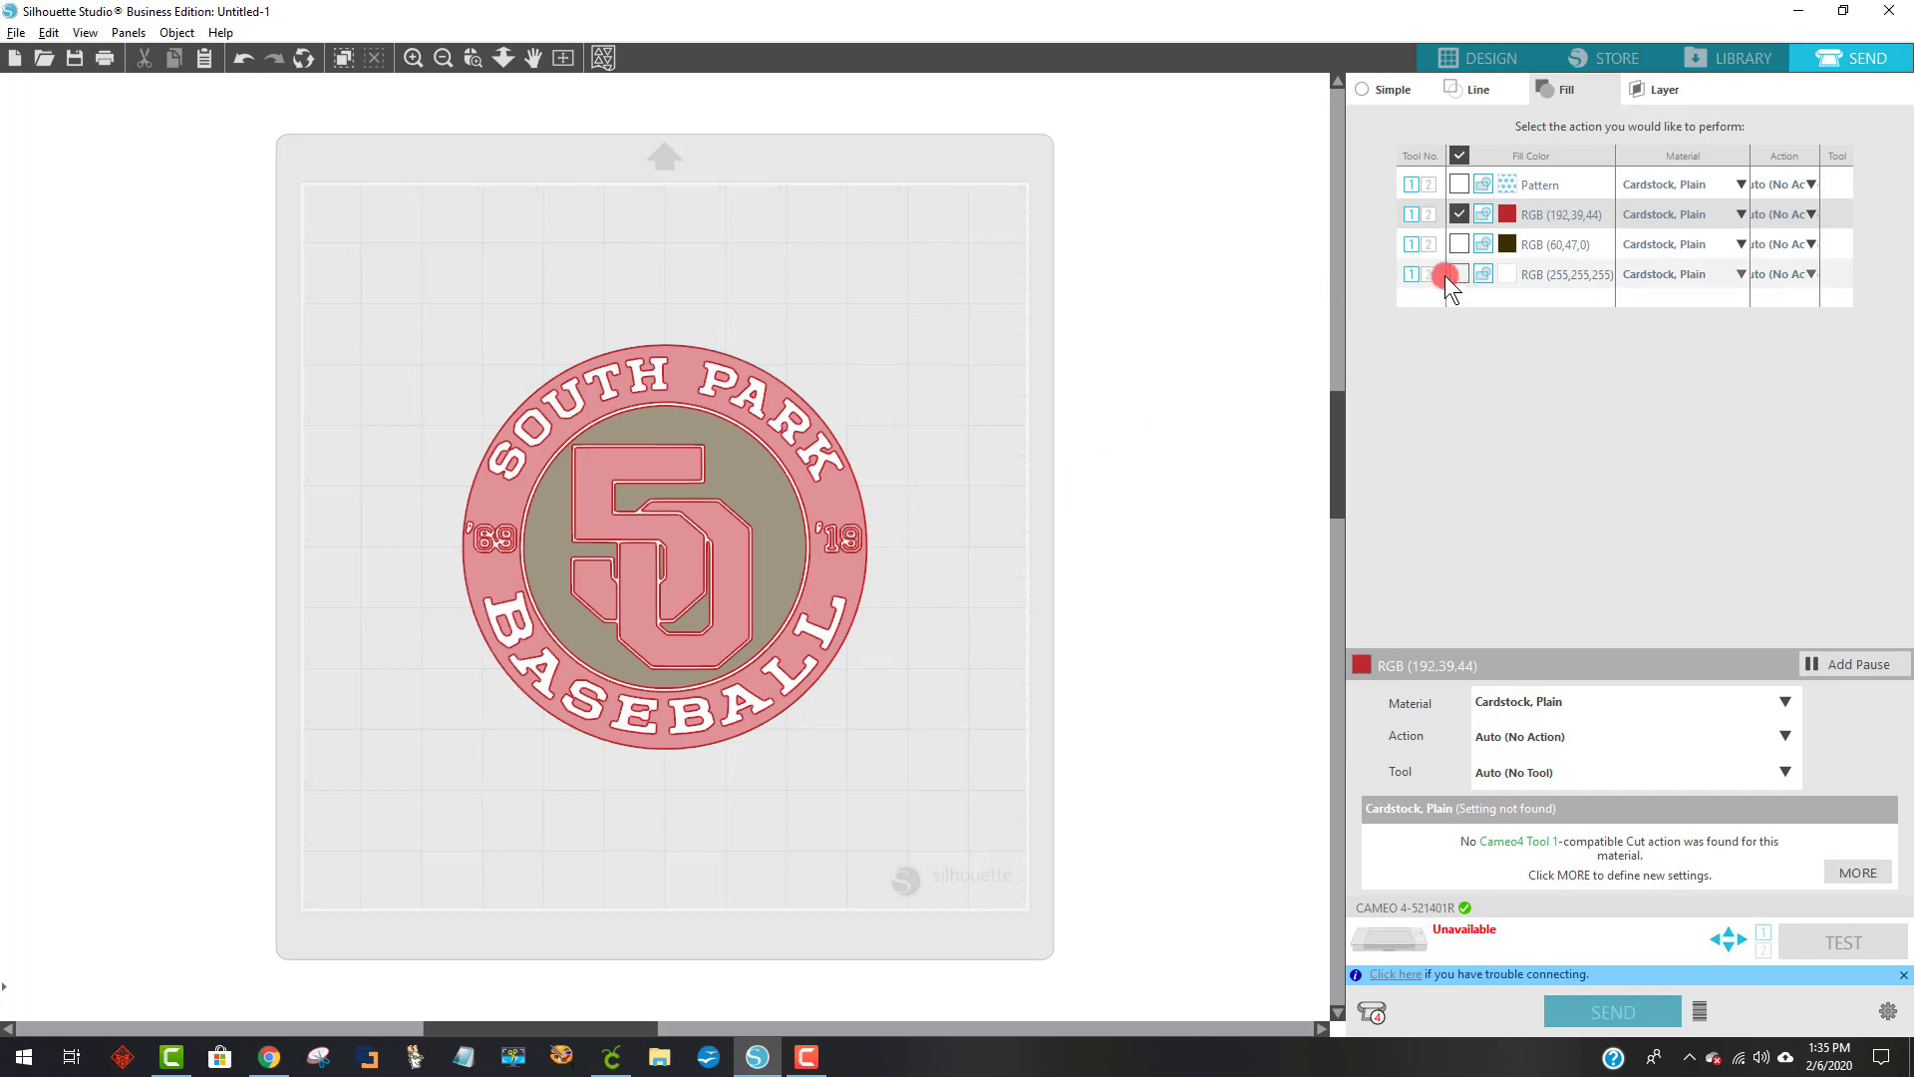
click(1454, 214)
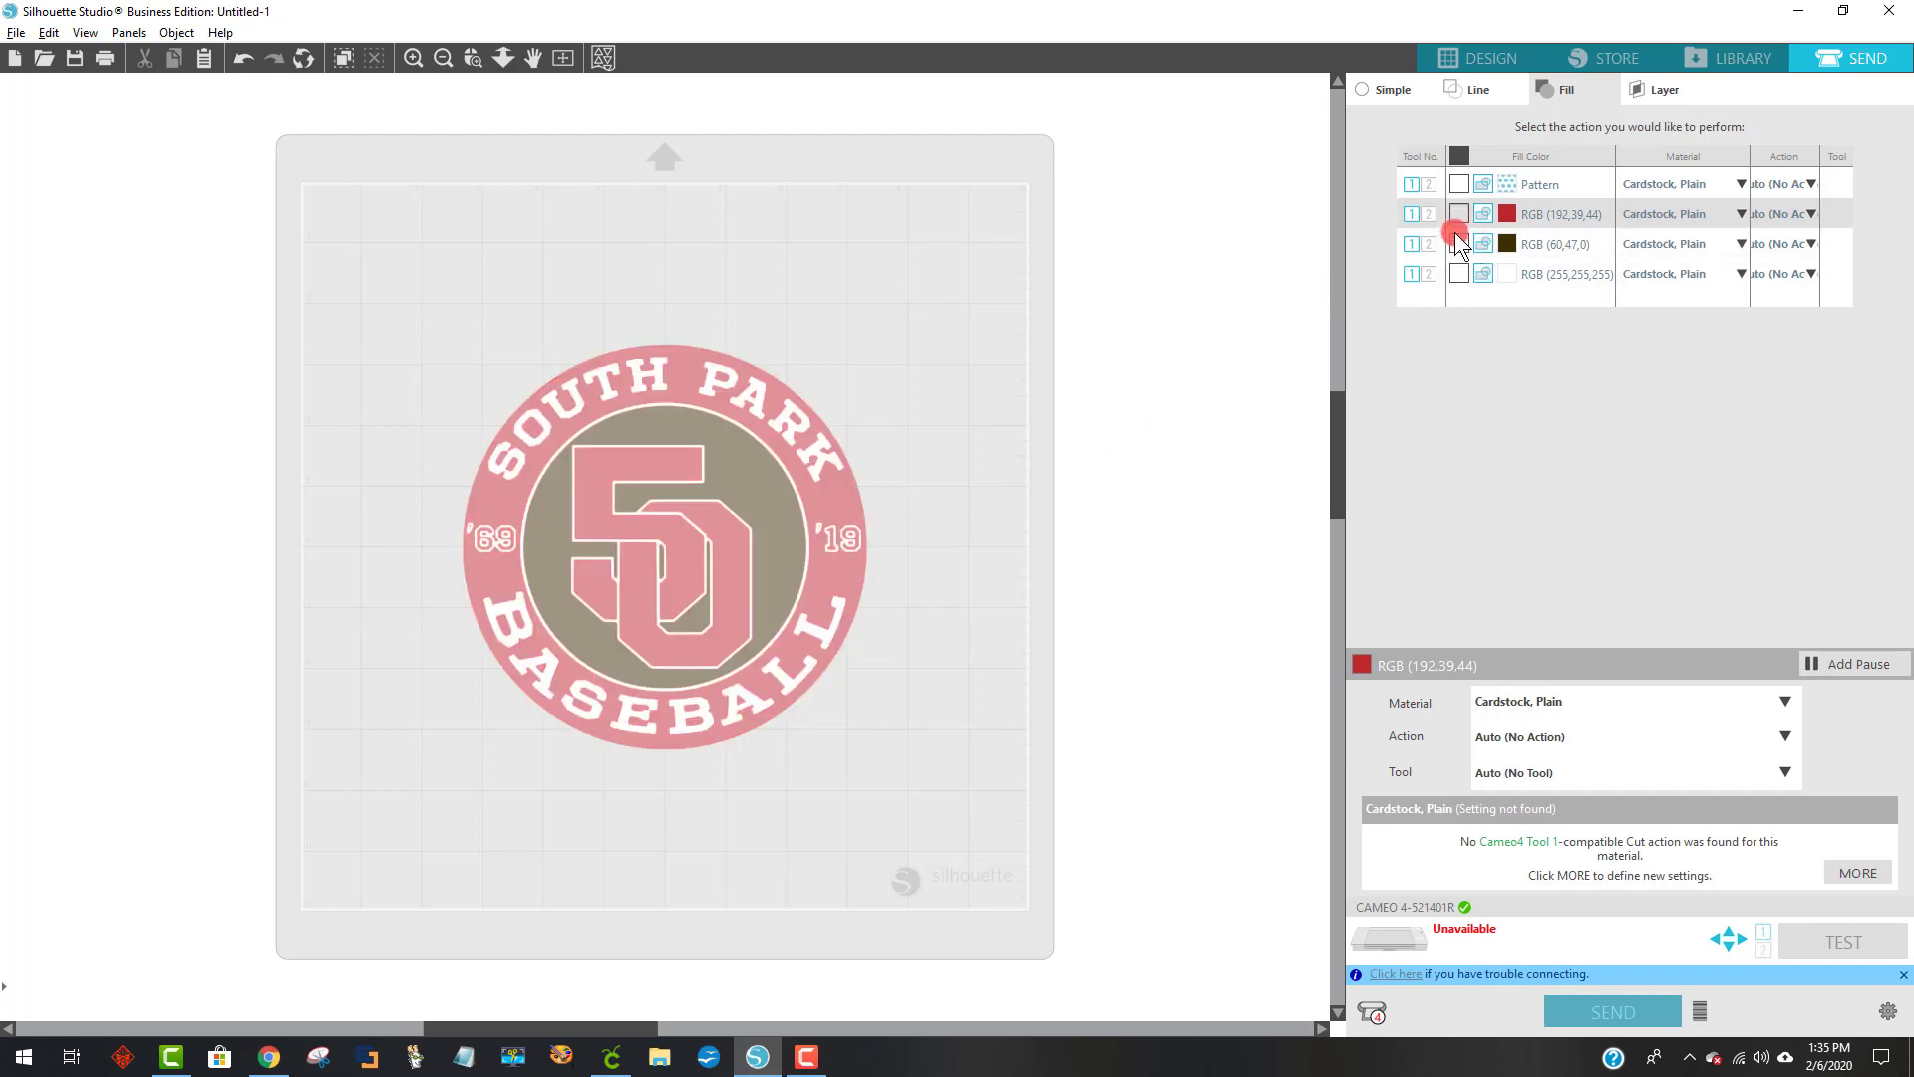
click(1457, 242)
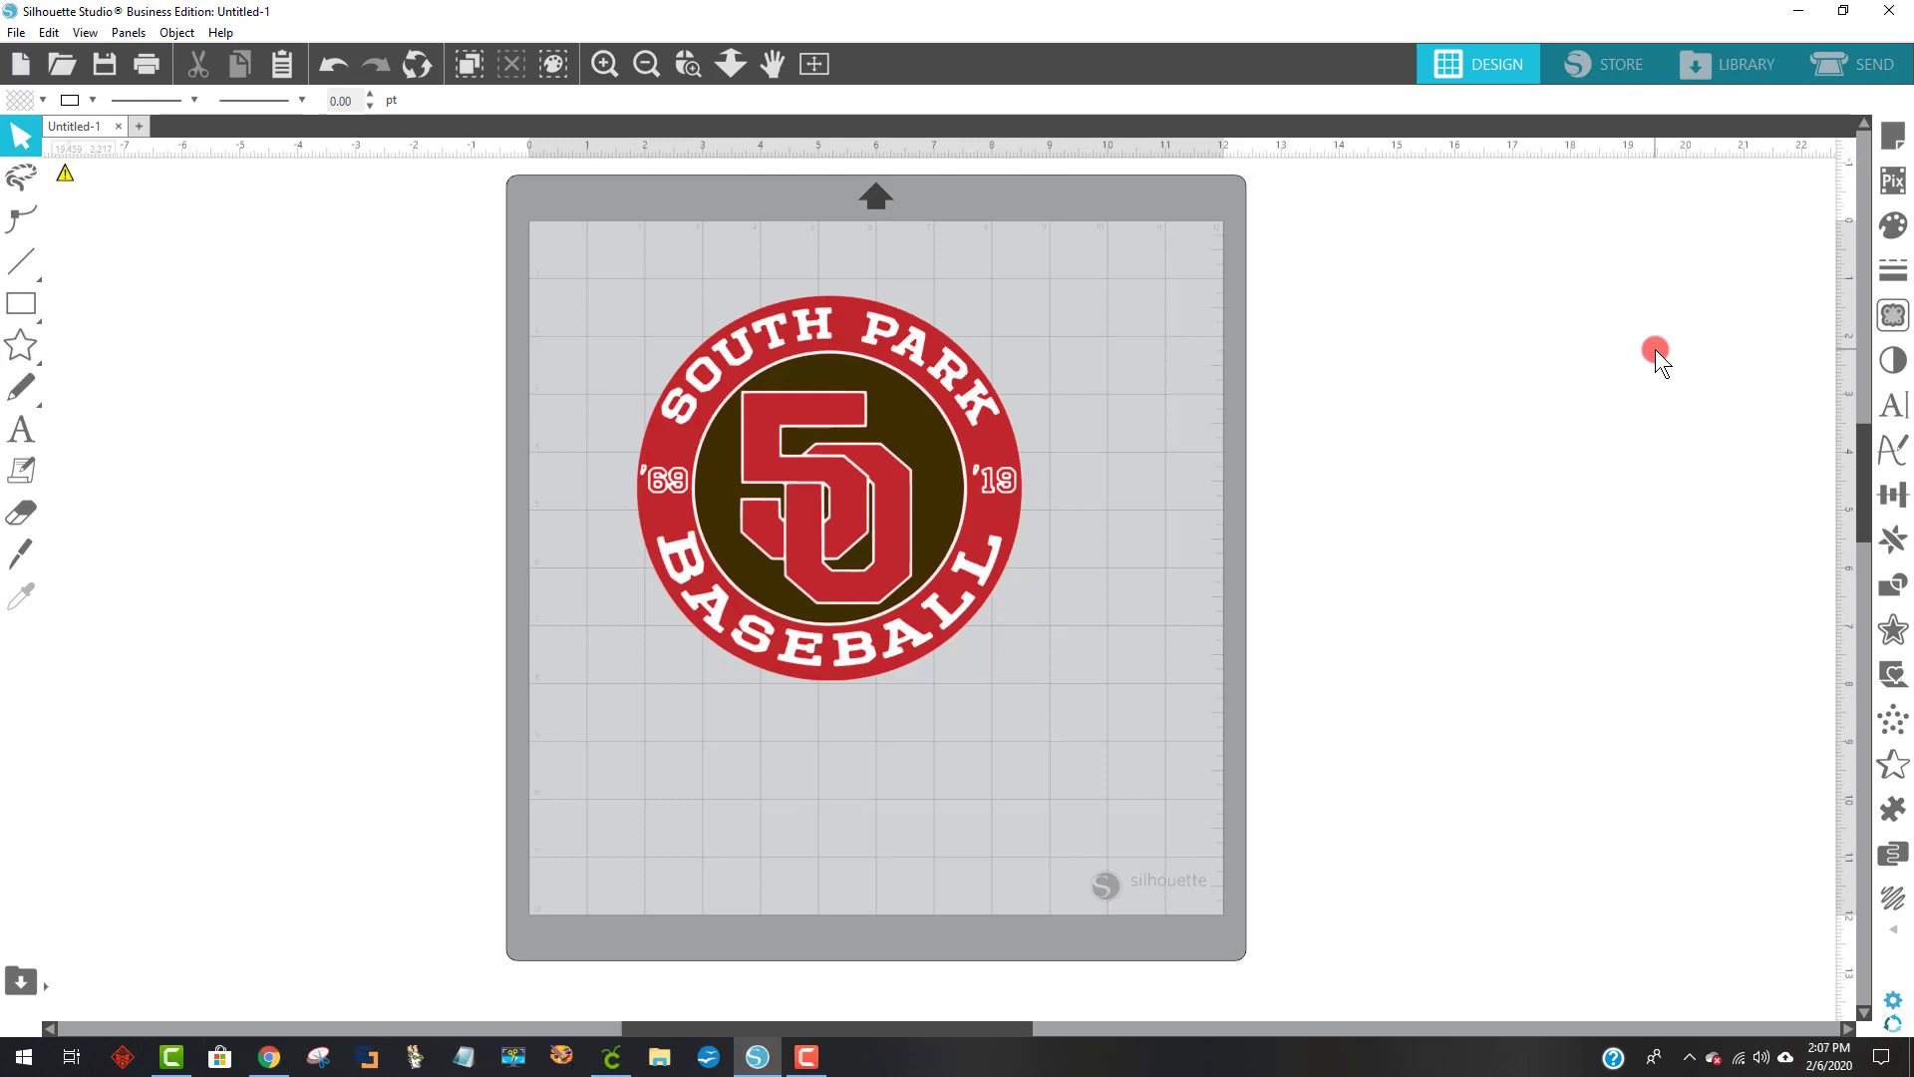
- Use Select by Color to select the logo pieces with the red fill RGB (192,39,44)
click(764, 308)
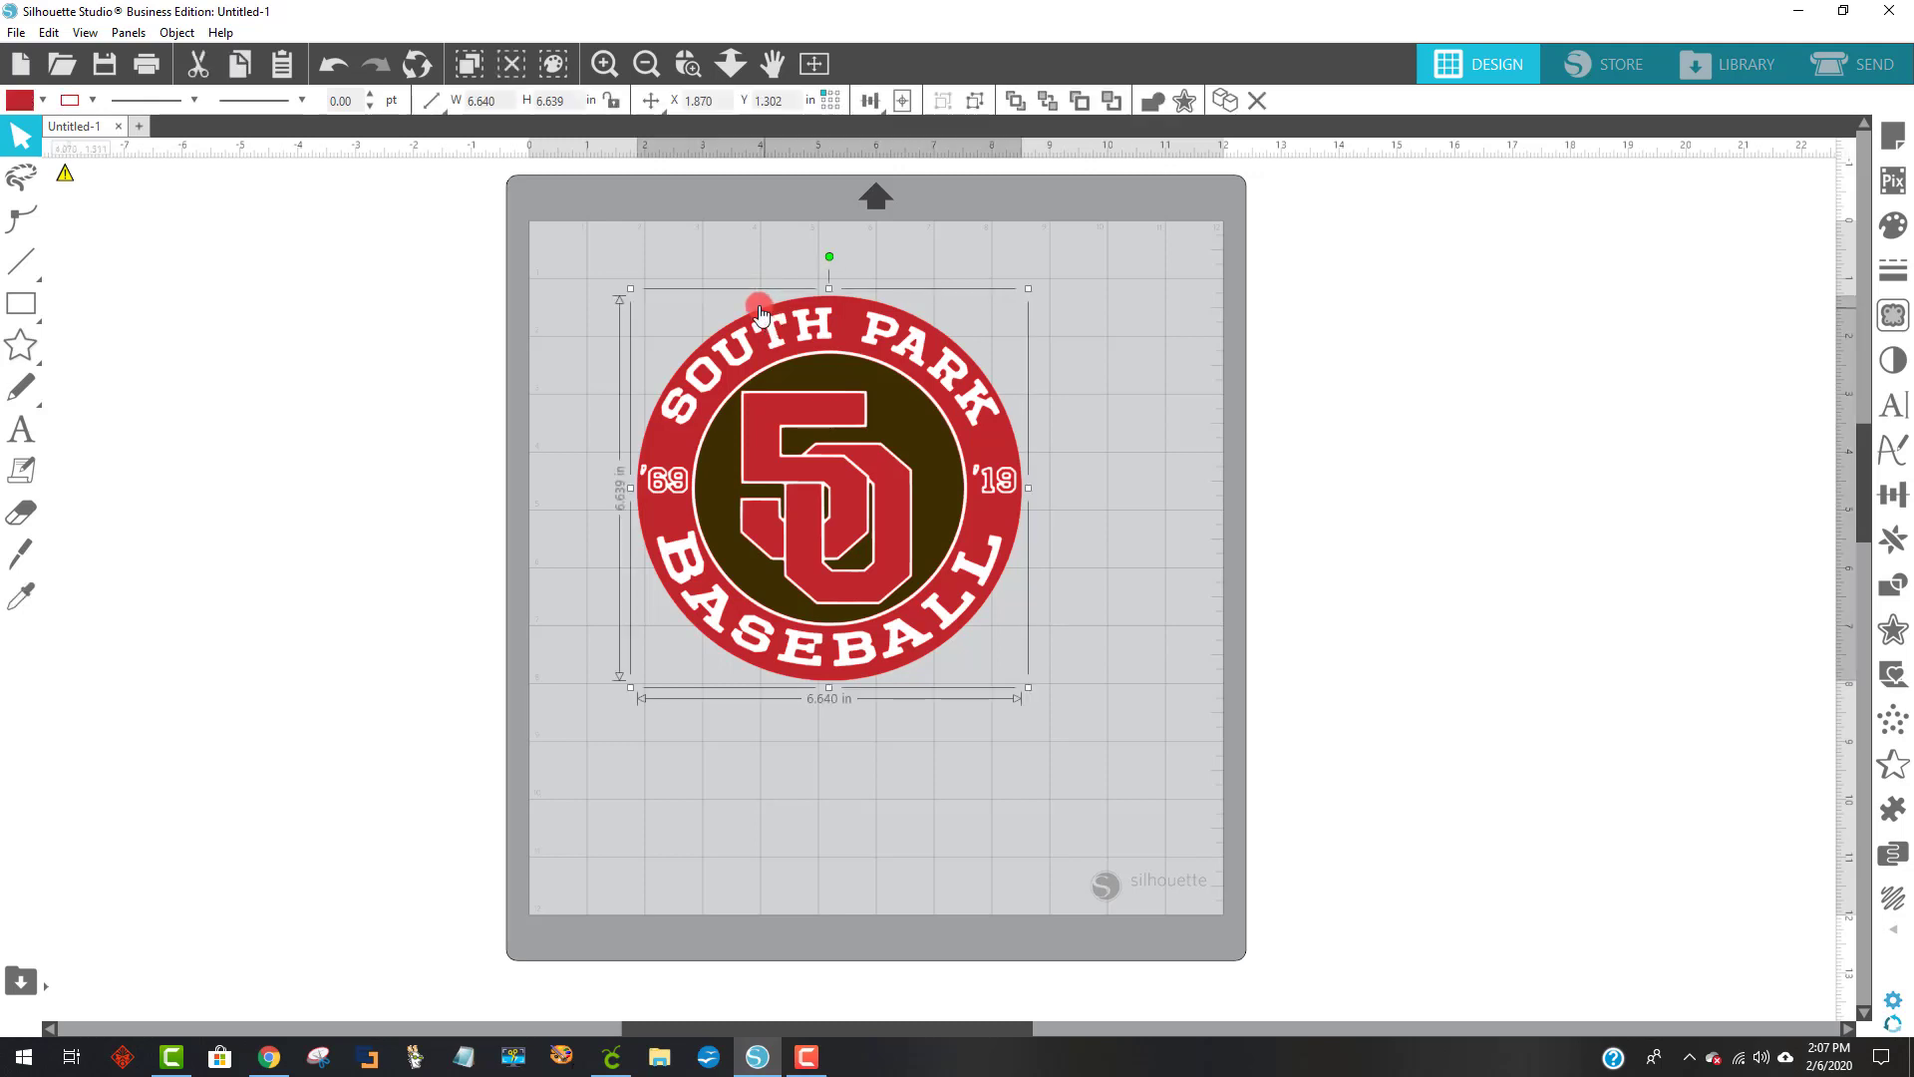
click(556, 64)
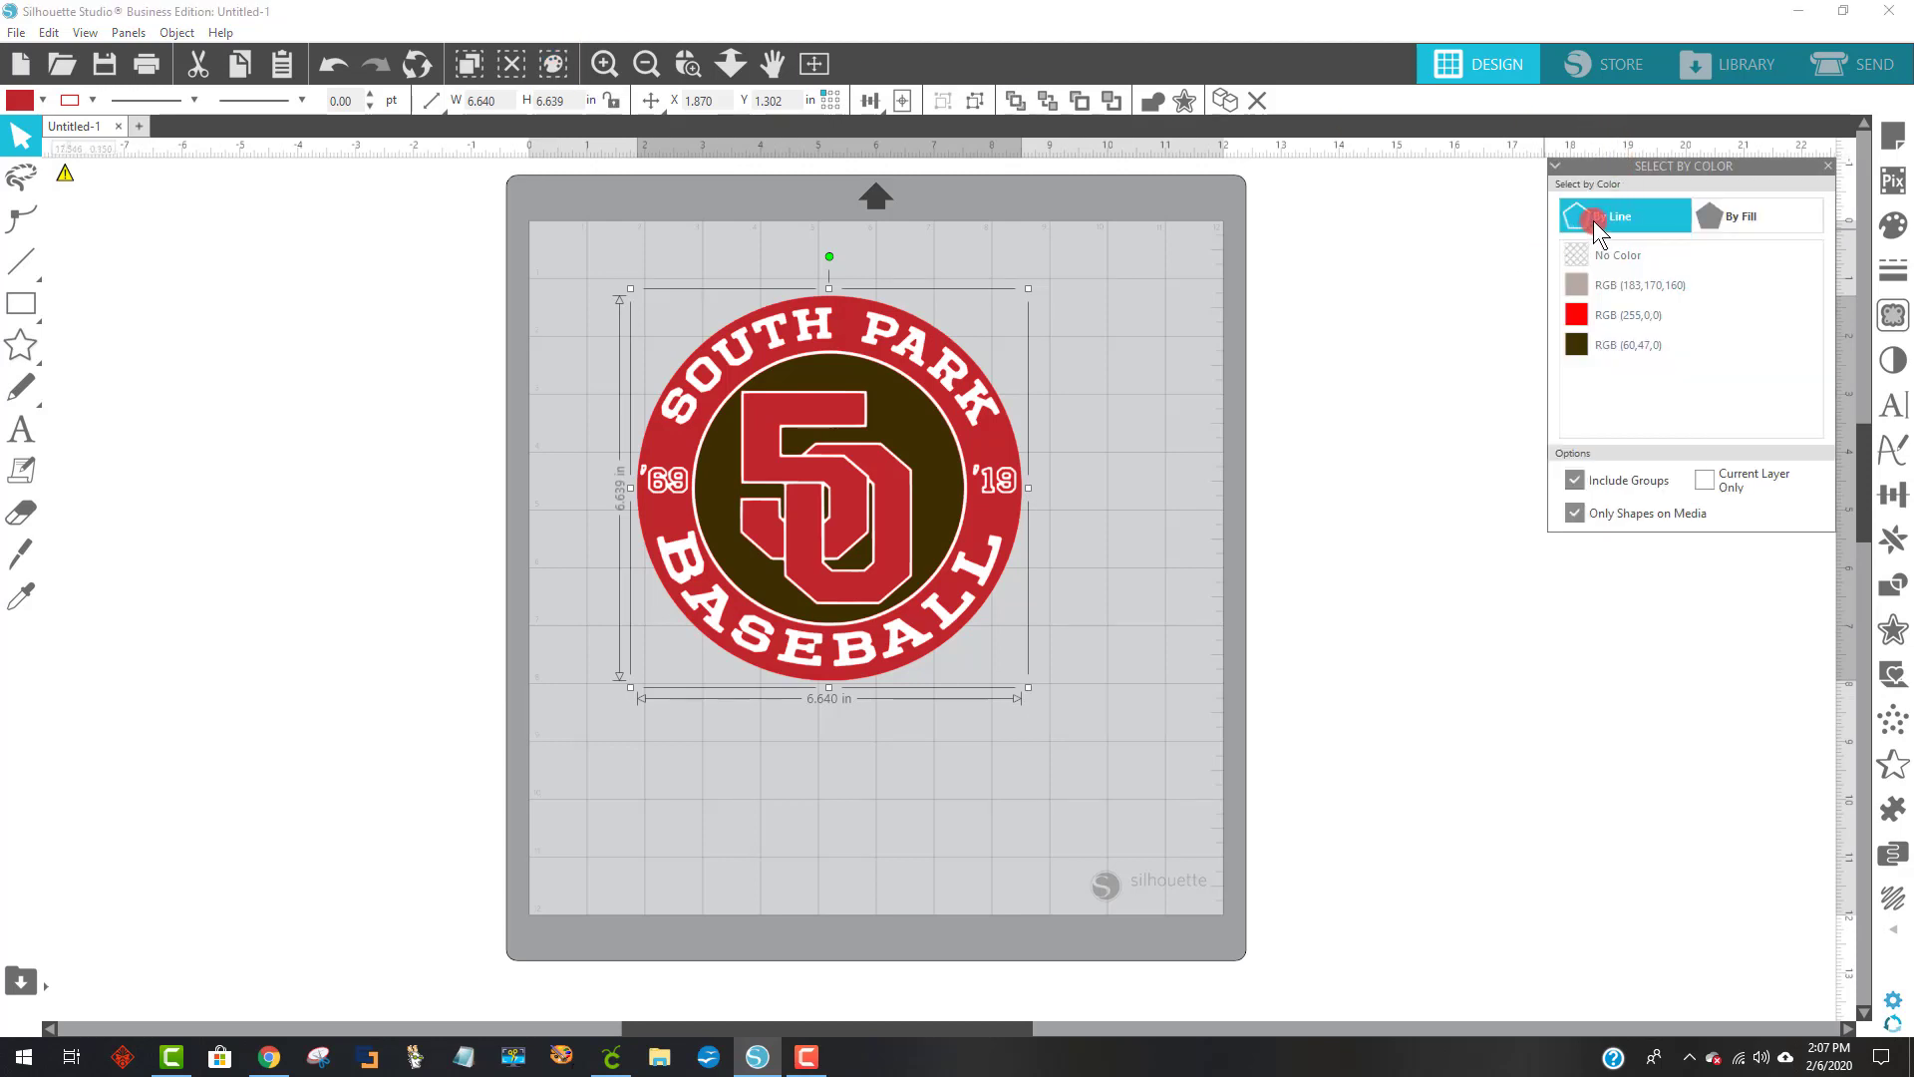
click(1744, 218)
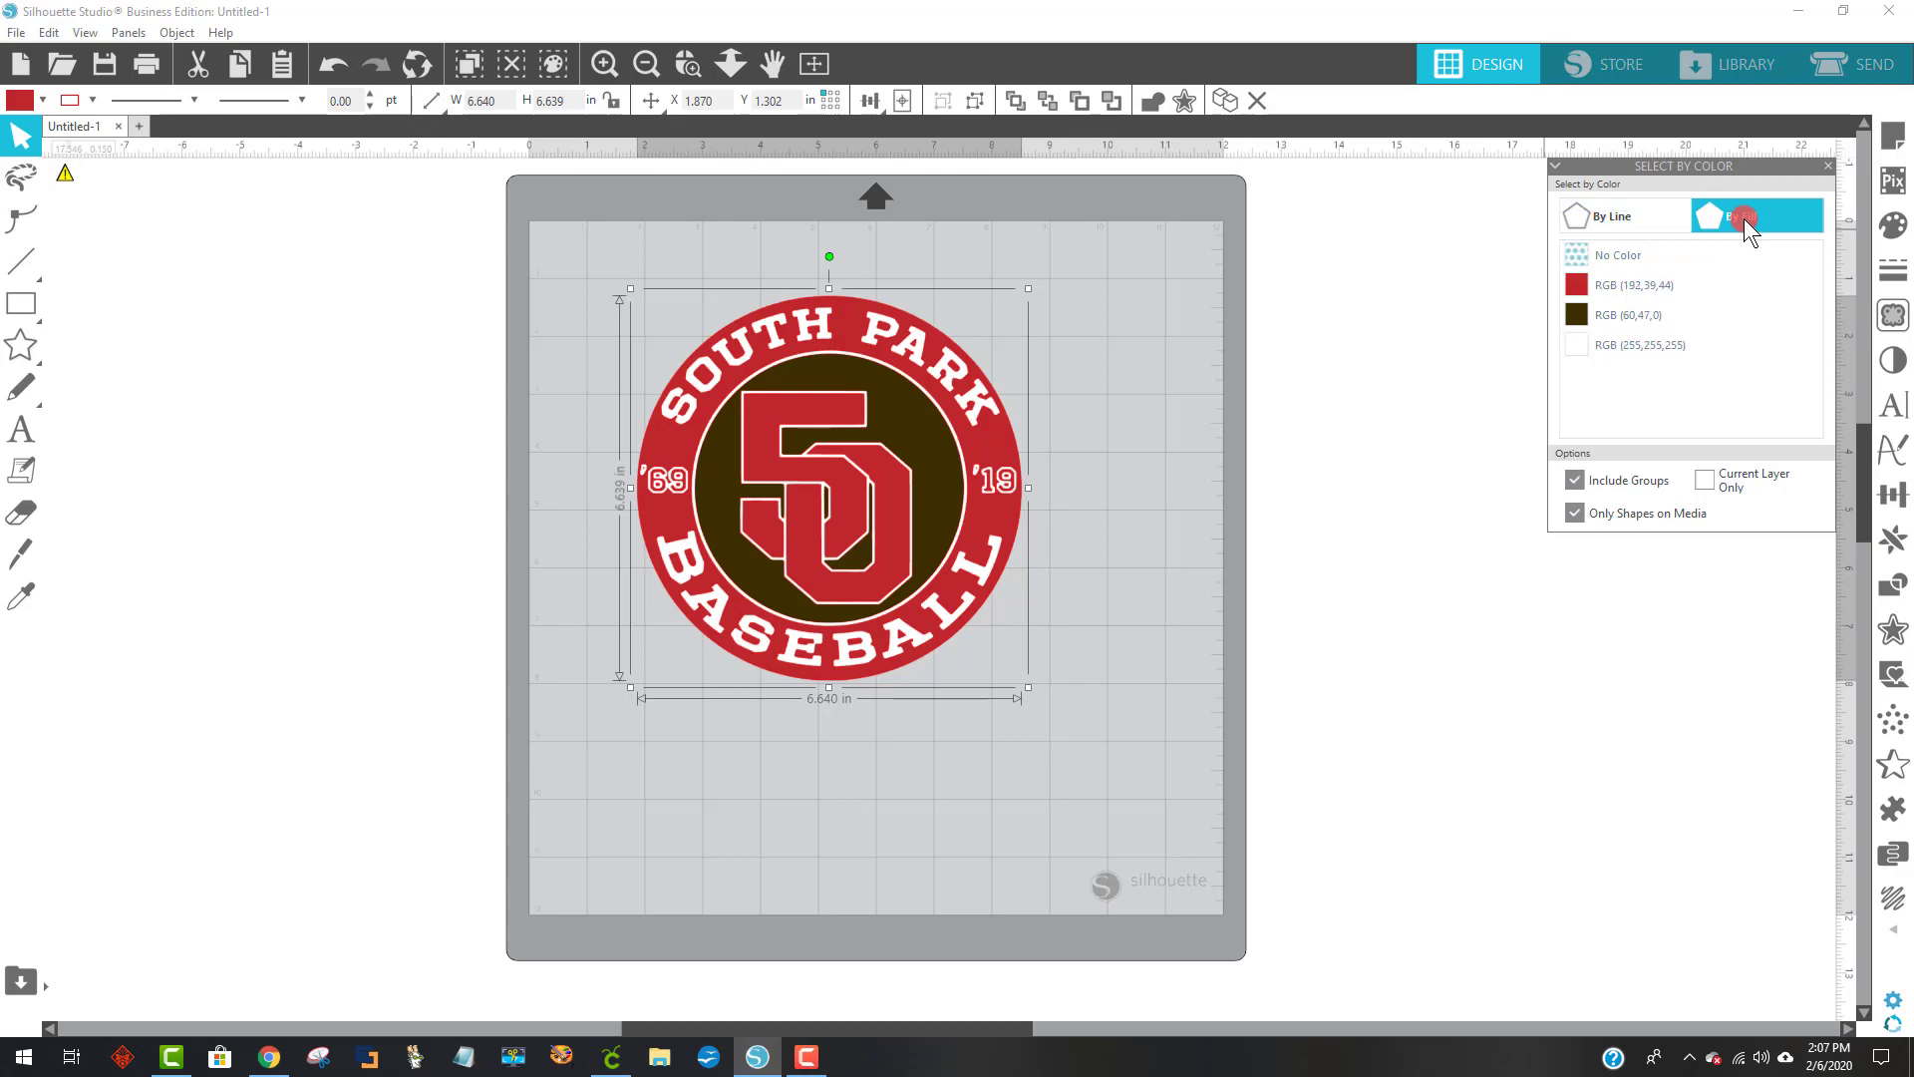
click(1573, 243)
click(1619, 289)
- Make the red pieces a compound path and set its fill back to the logo's red
click(176, 32)
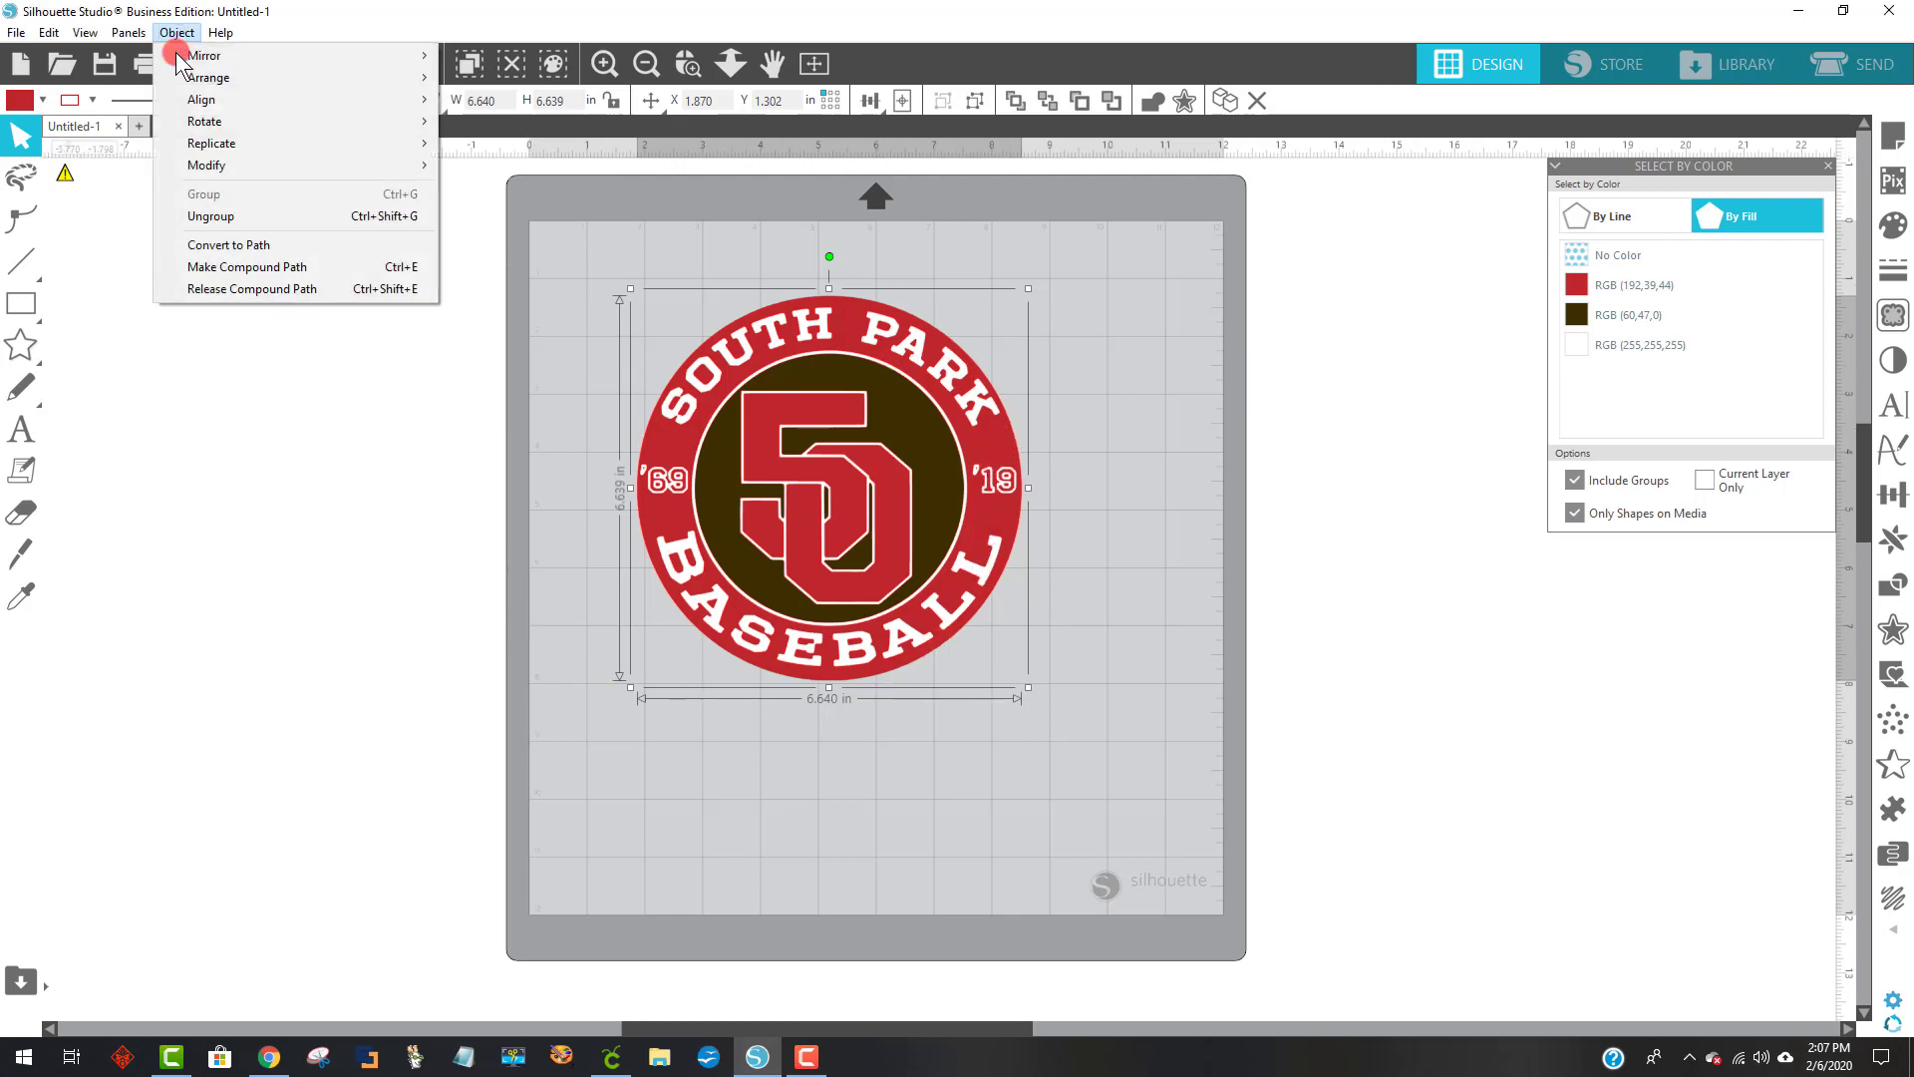
click(246, 267)
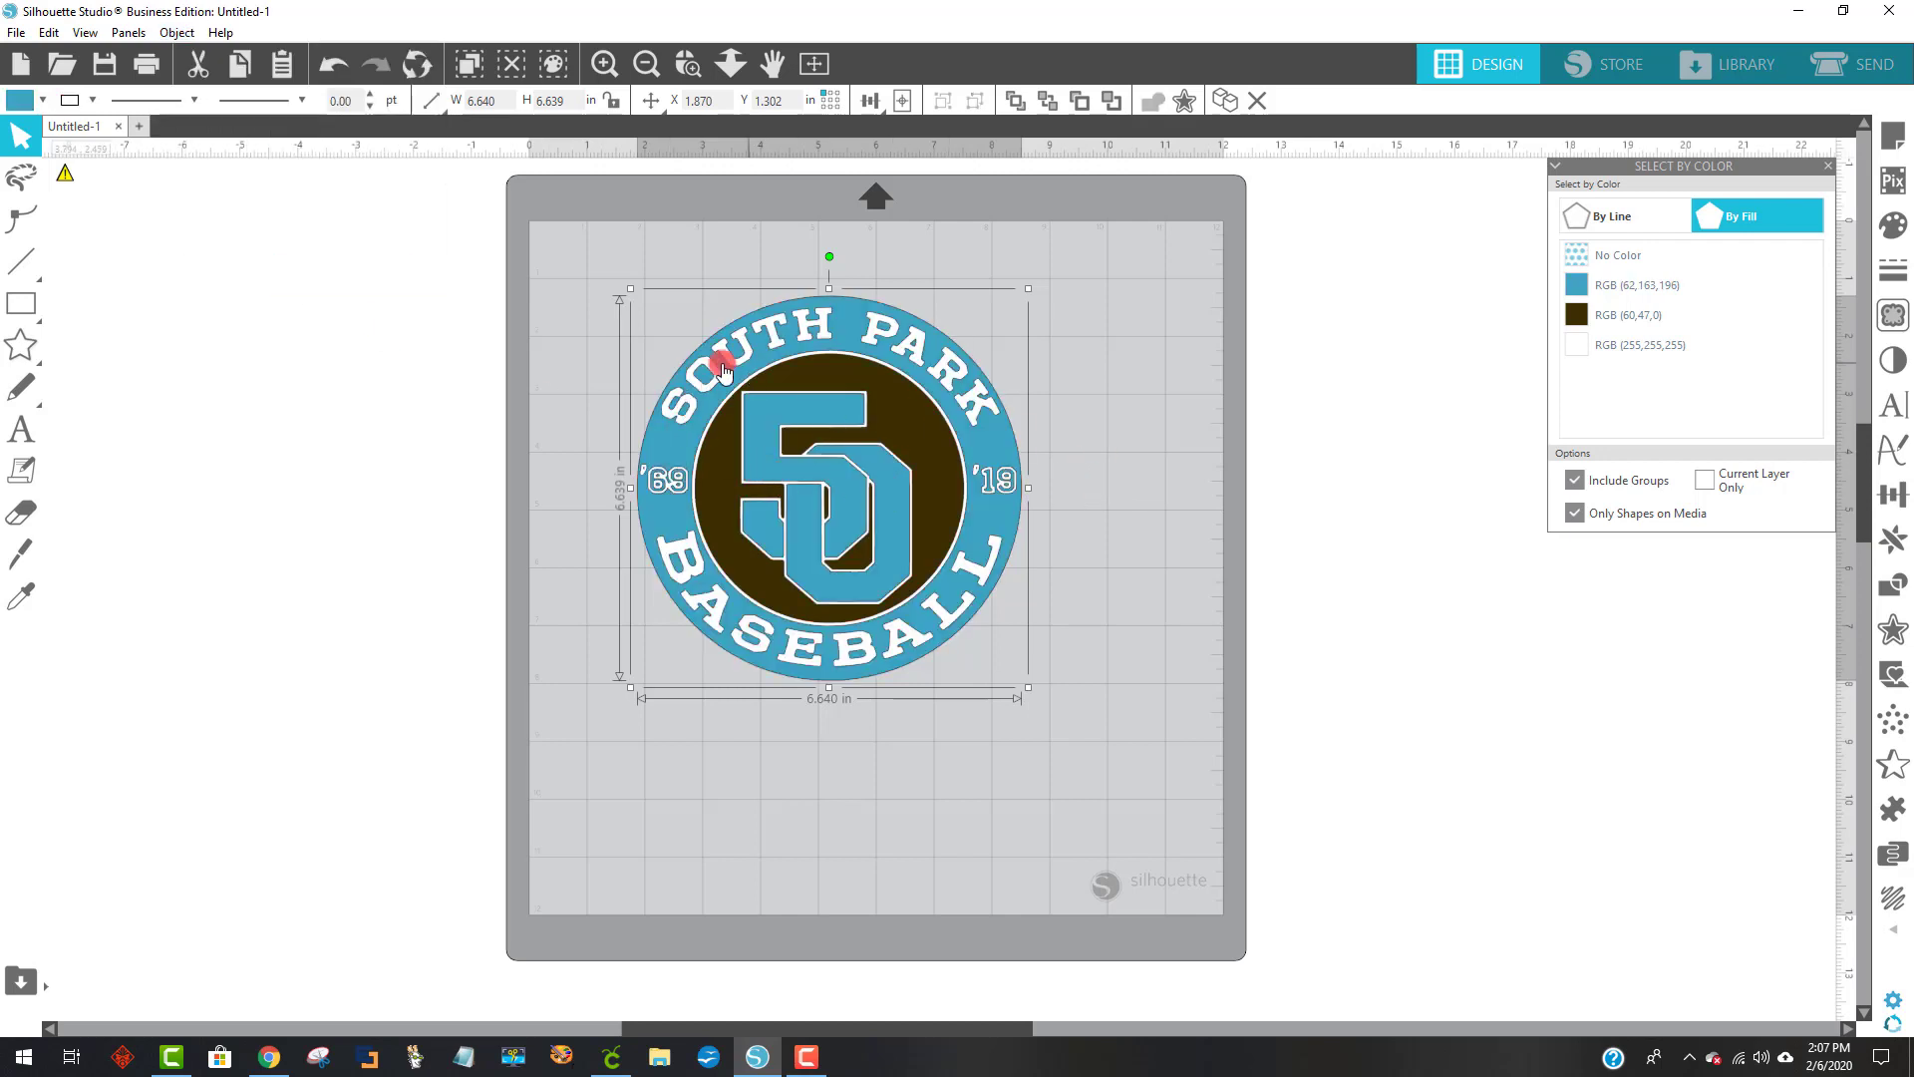
click(22, 101)
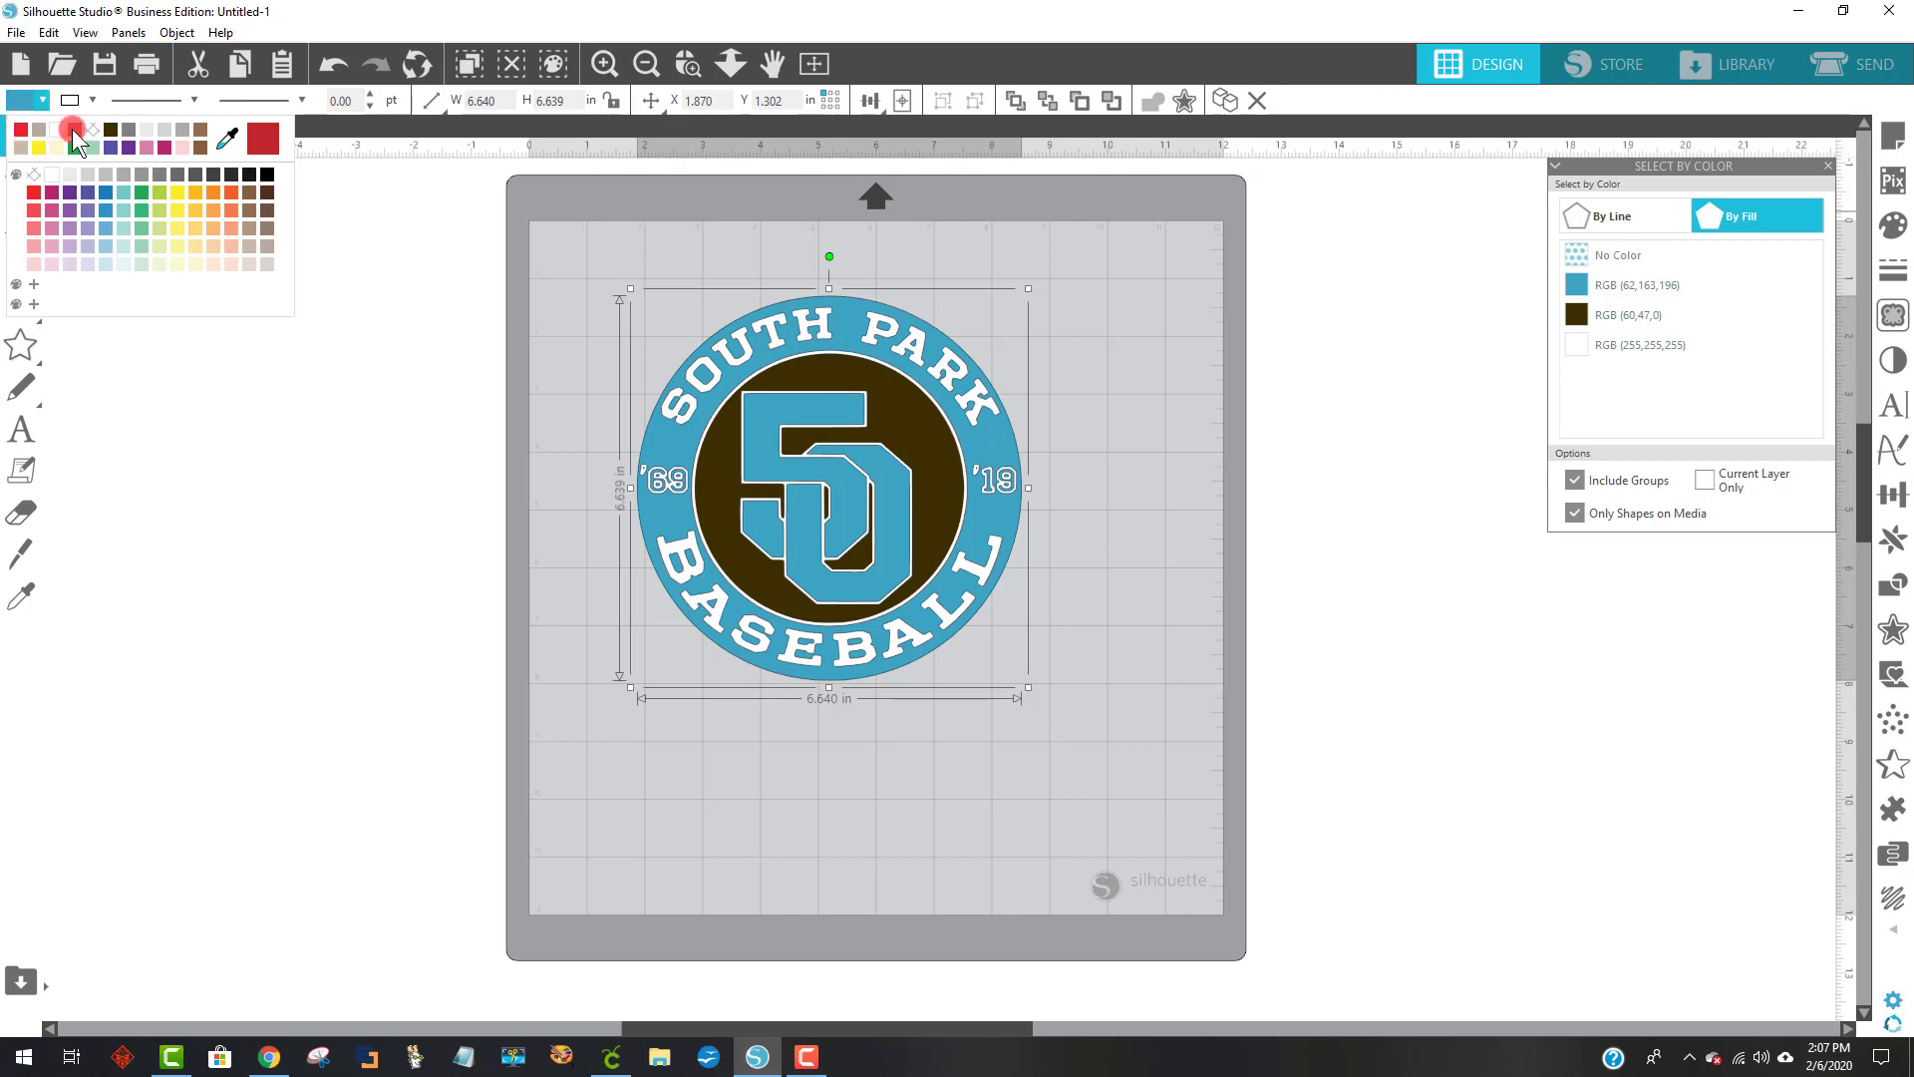
click(261, 139)
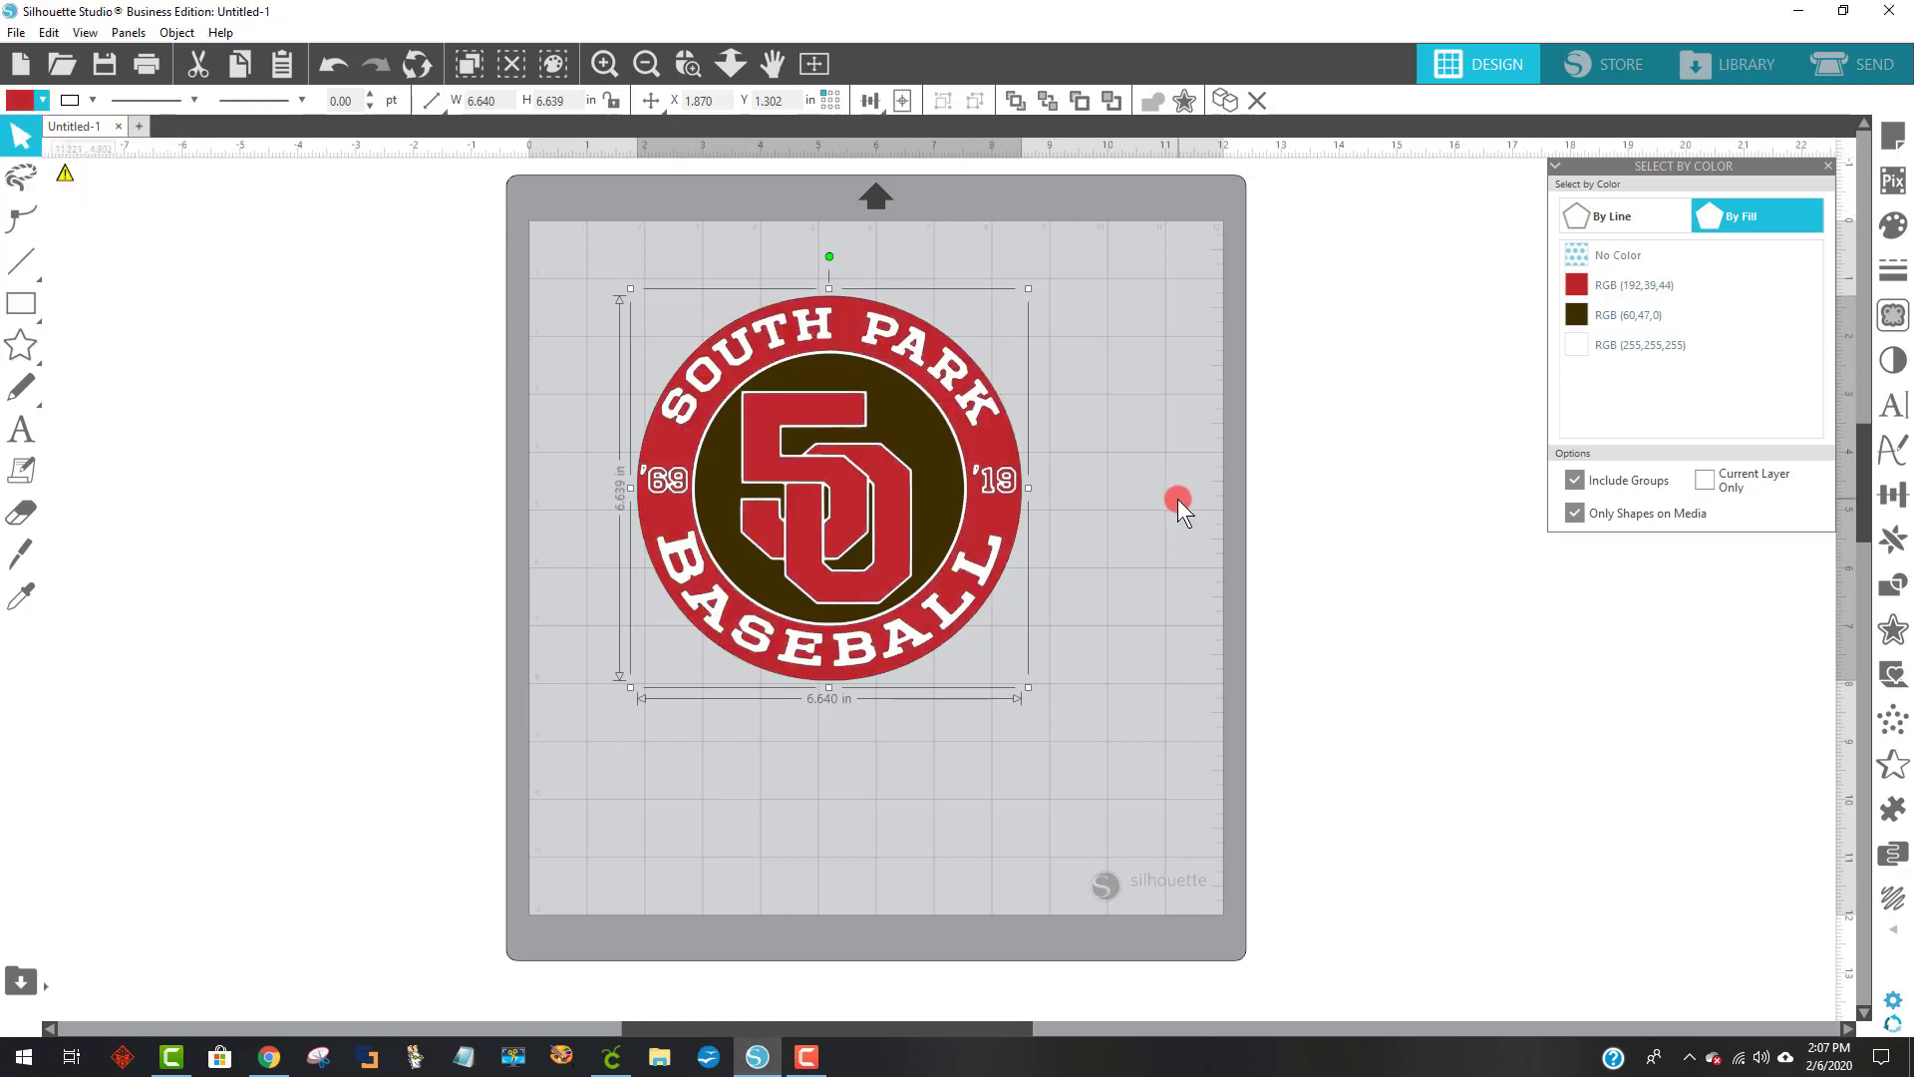
- Select the brown and the white layers by fill color and check whether each is already a compound path
click(1635, 317)
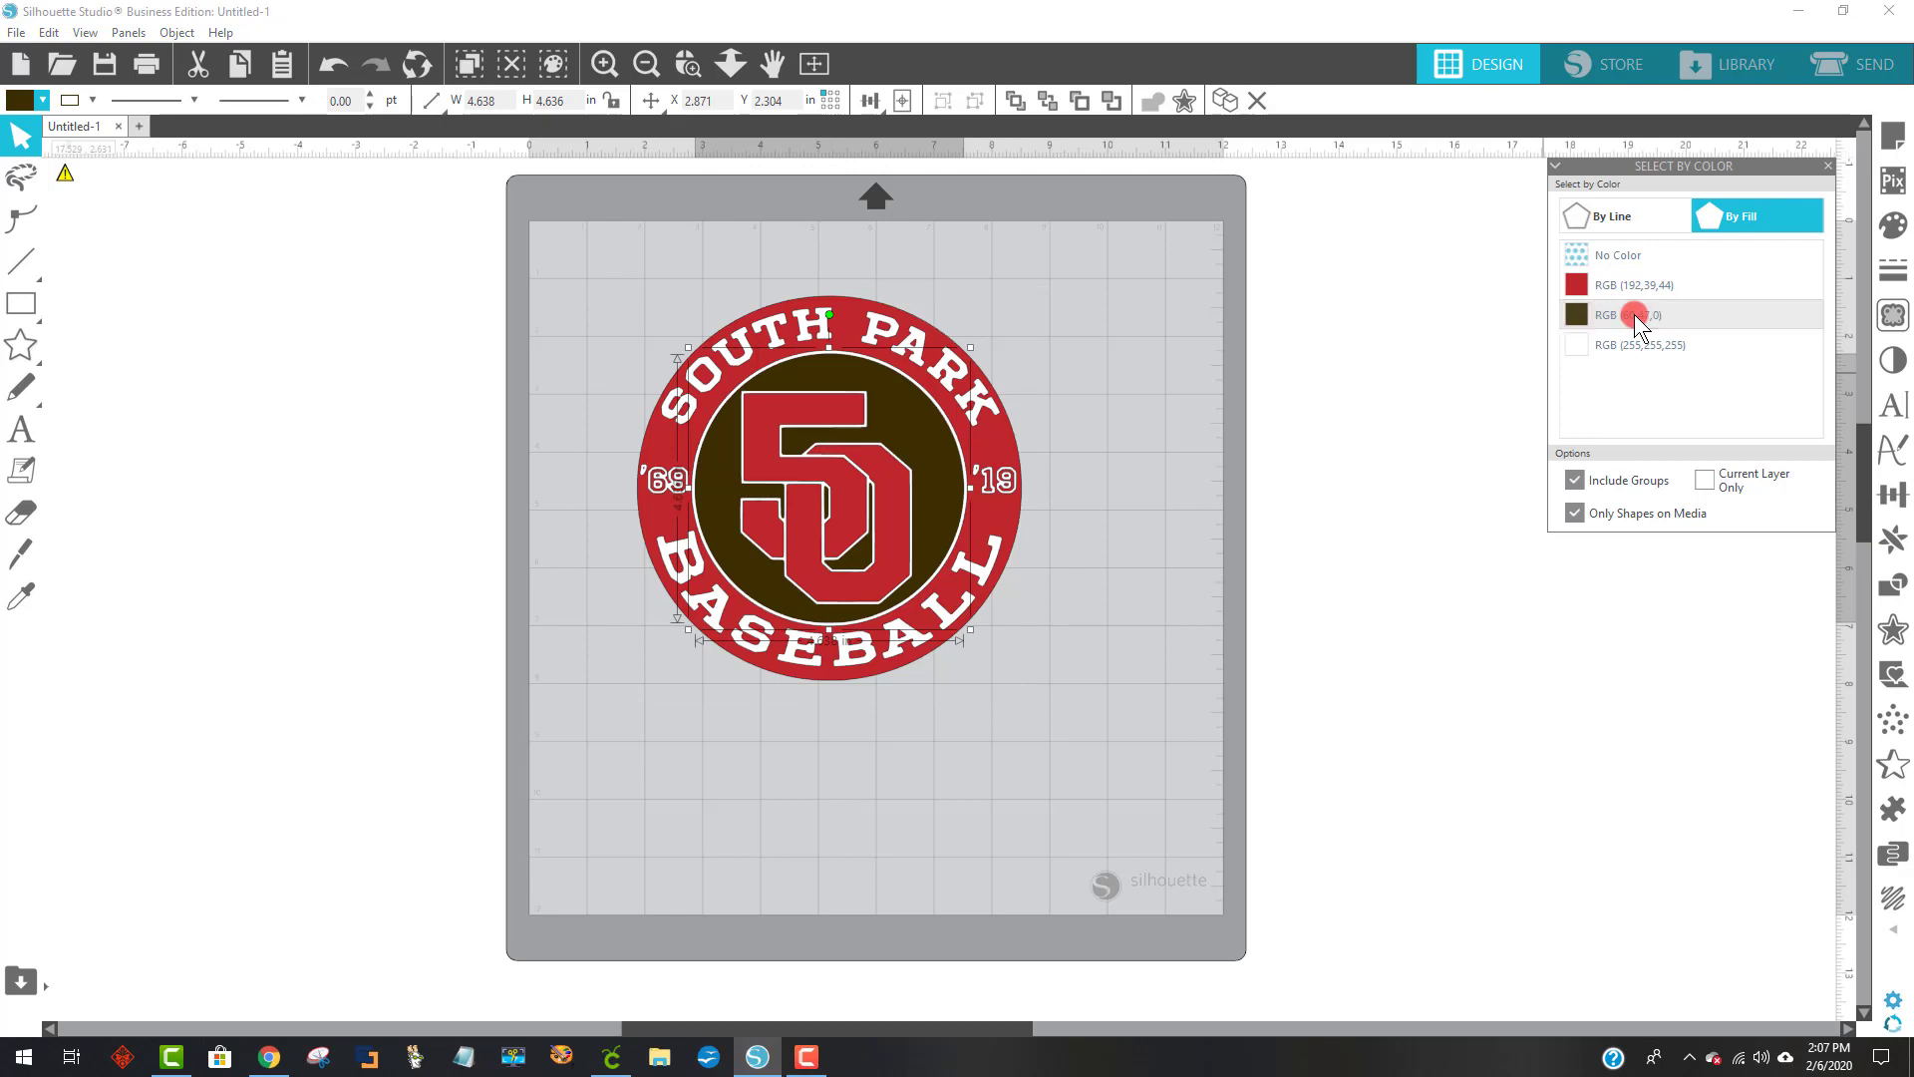
click(171, 33)
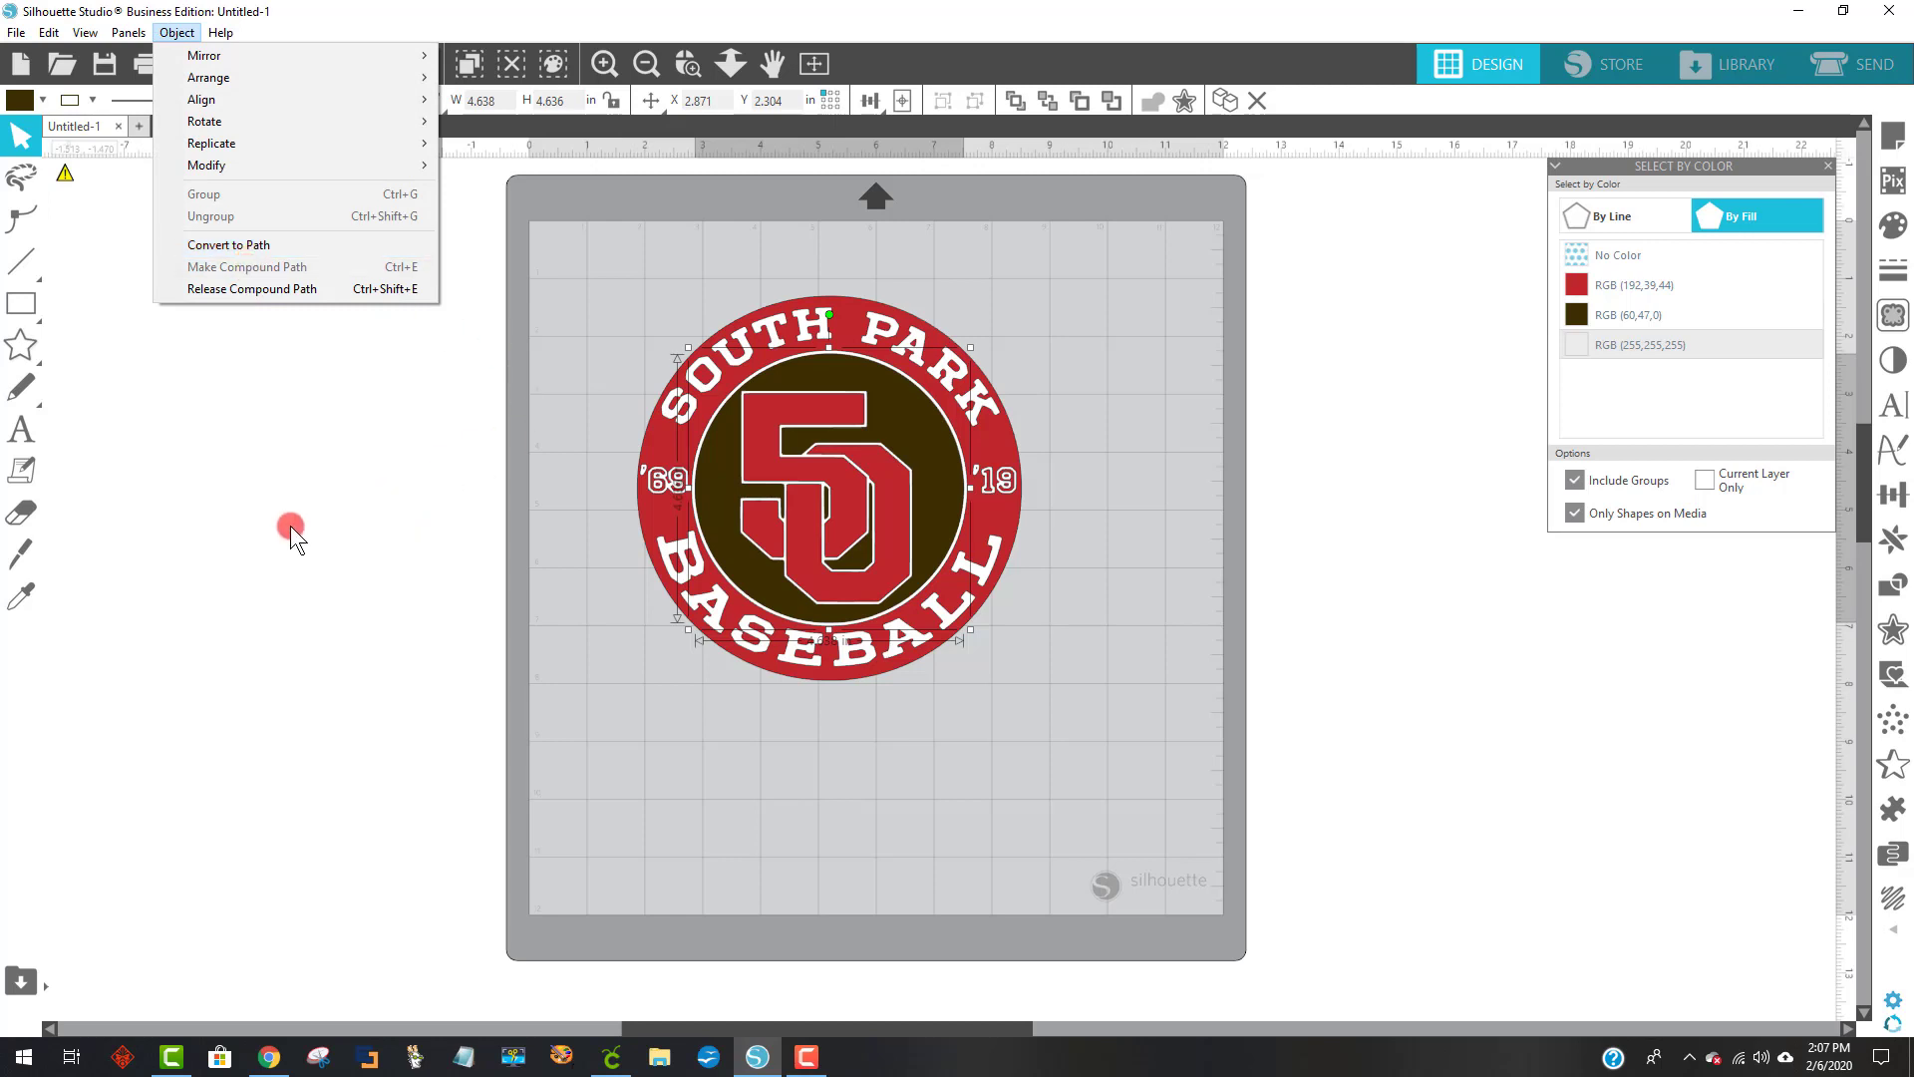
click(1385, 437)
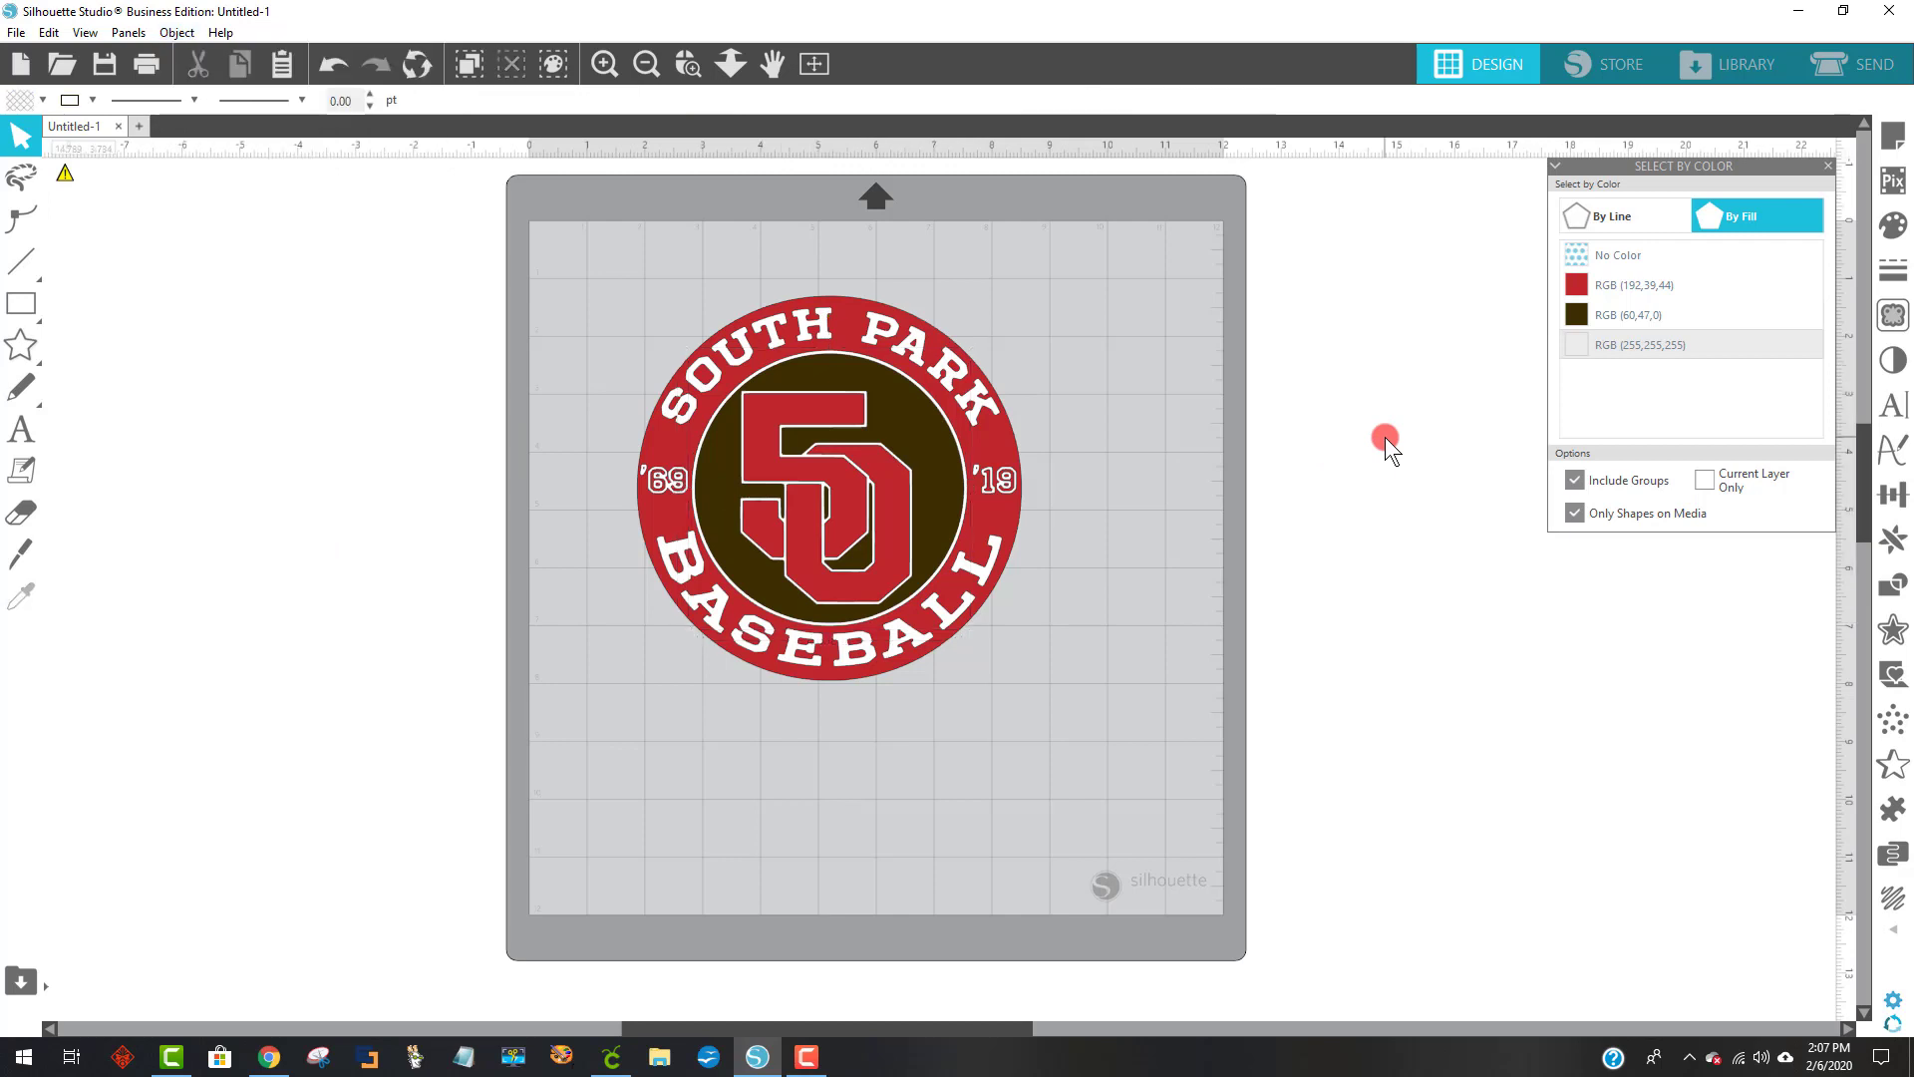
click(1618, 344)
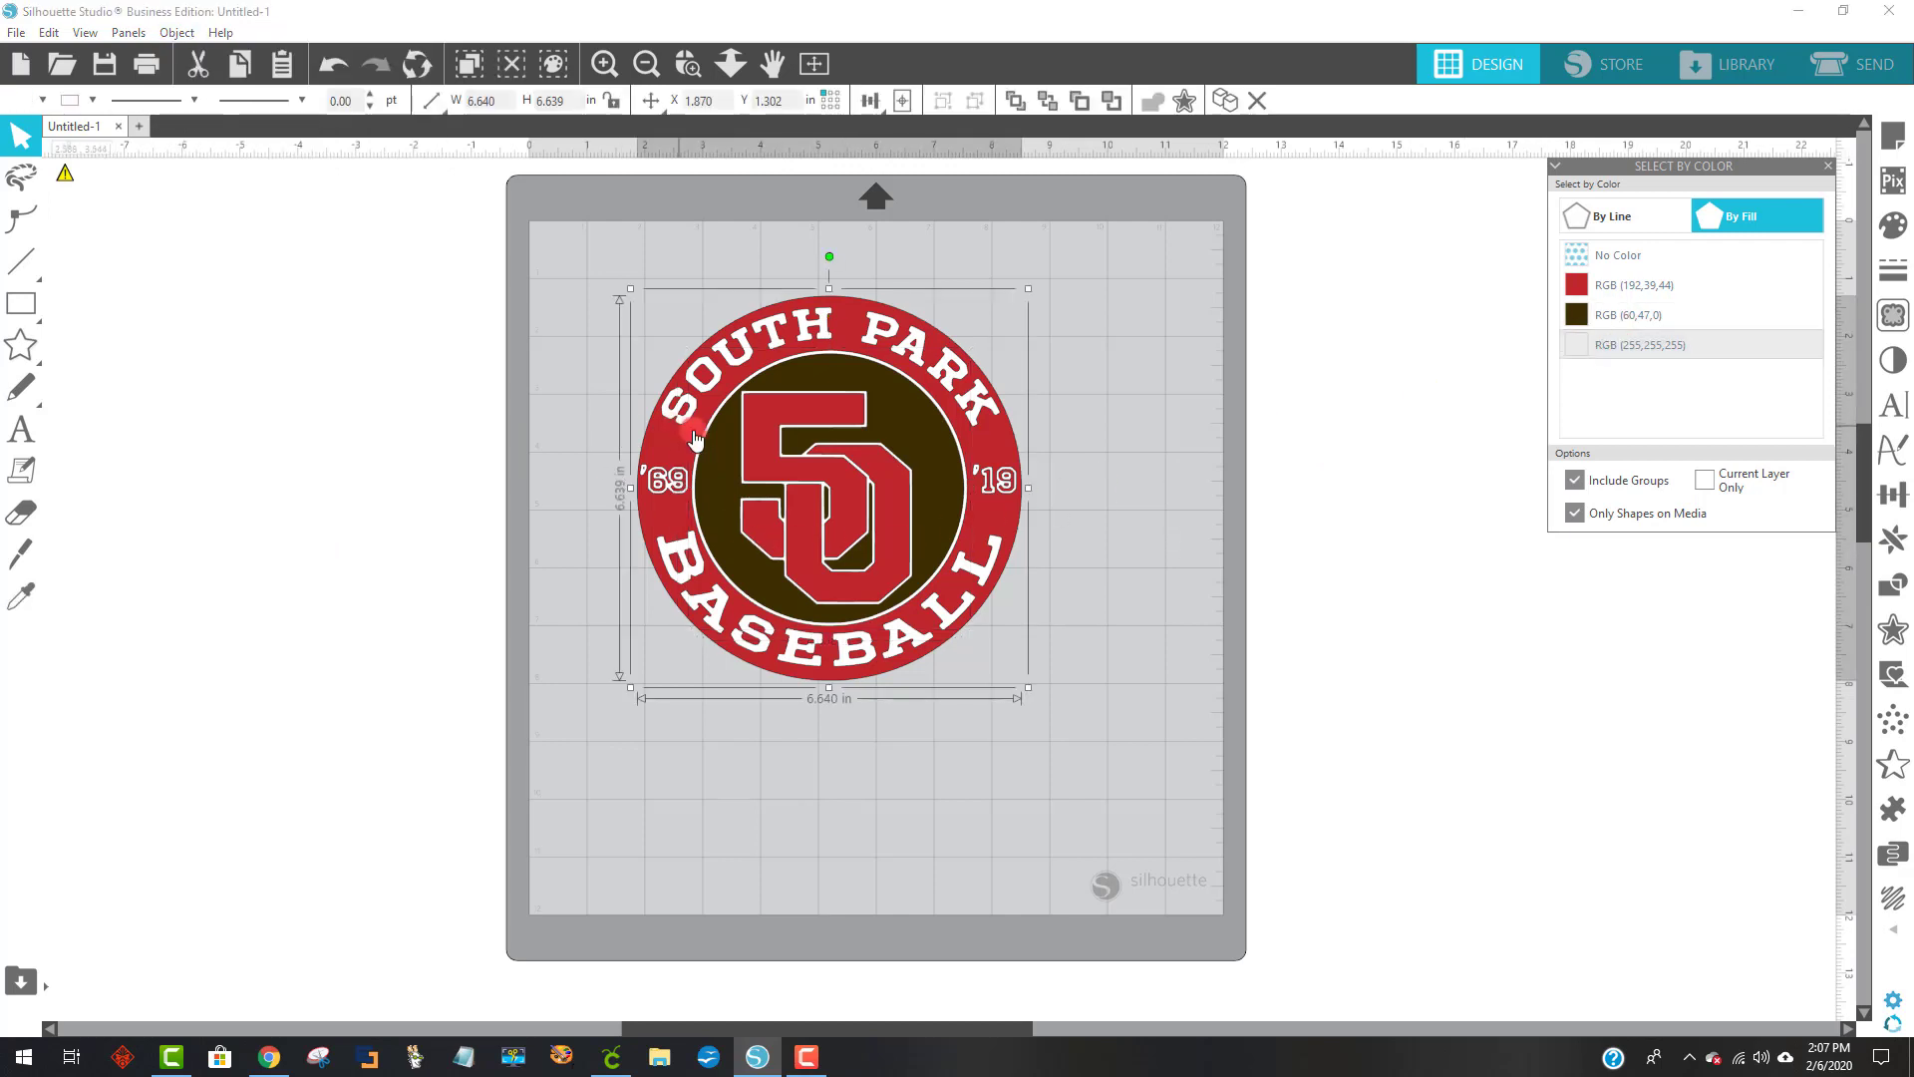
click(190, 56)
click(176, 32)
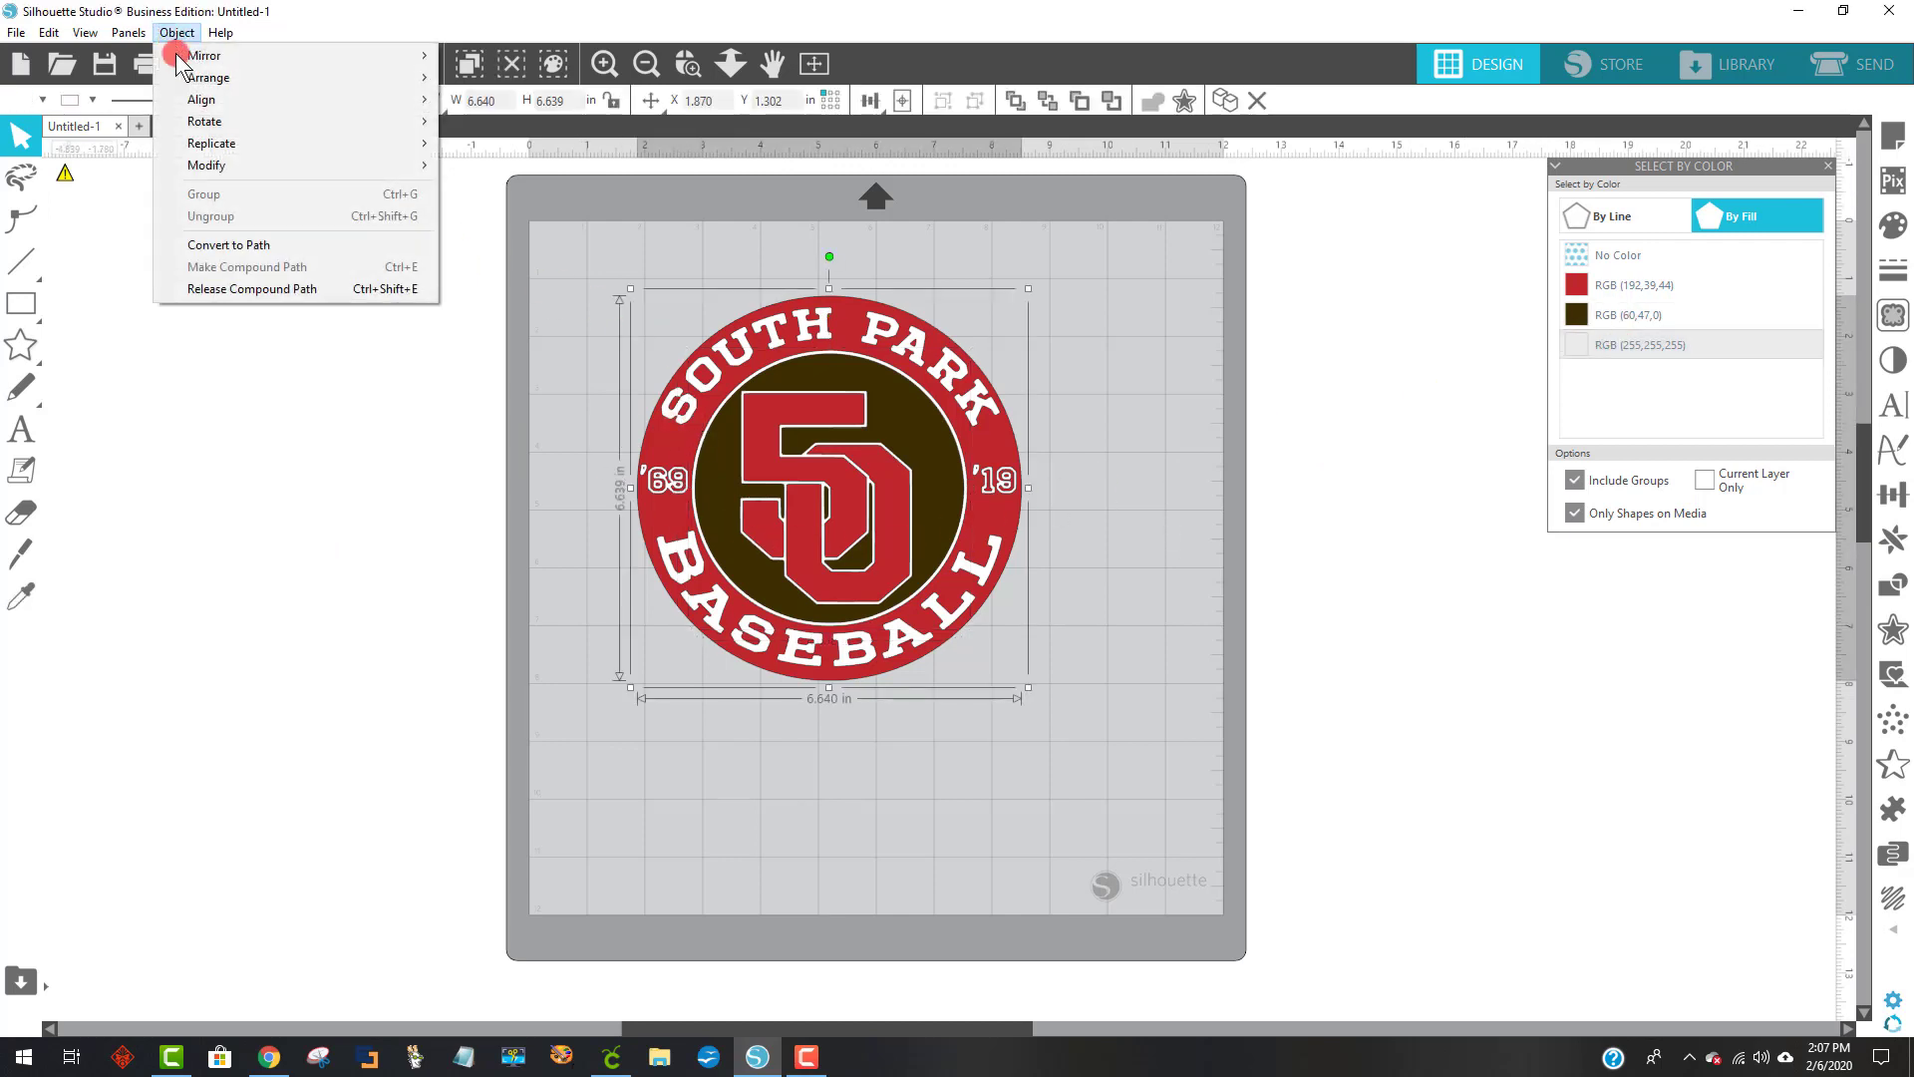
click(1146, 470)
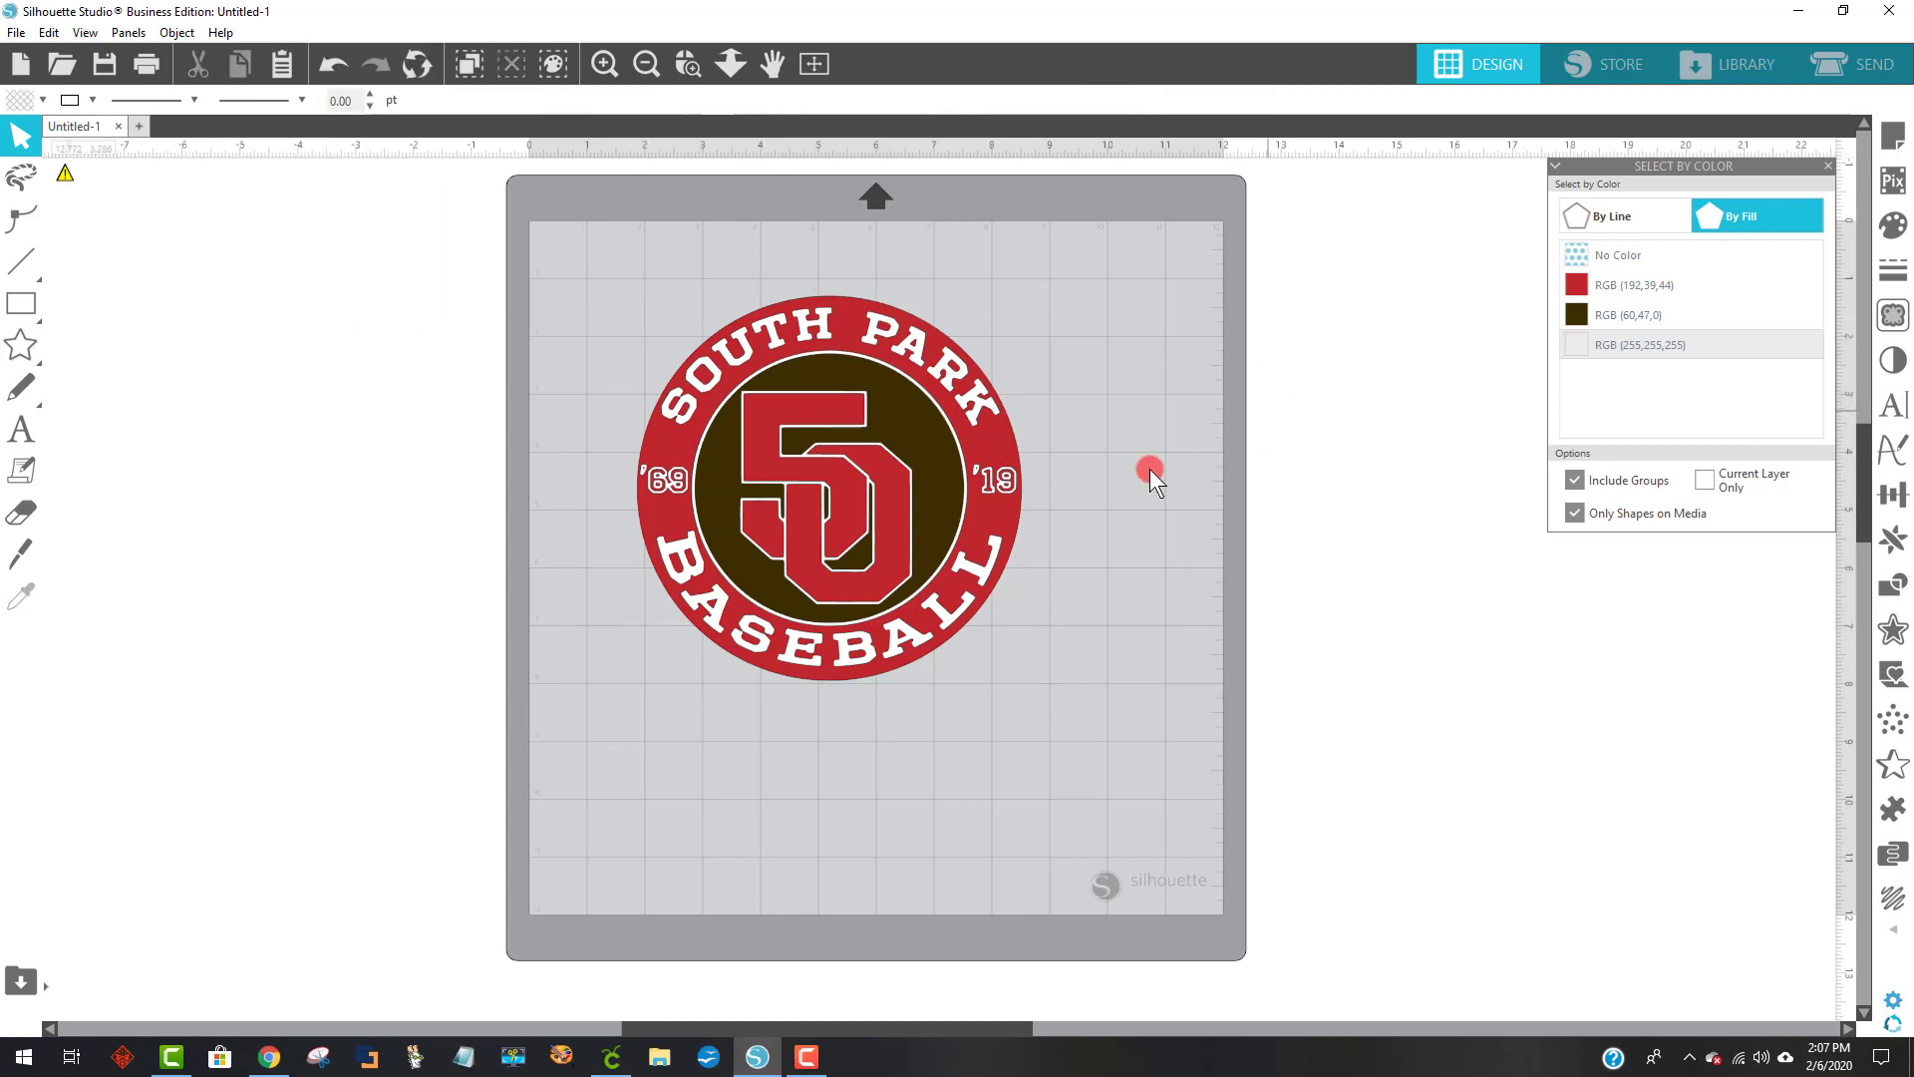
- Select all pieces of the South Park Baseball logo and group them
drag(579, 245, 1055, 654)
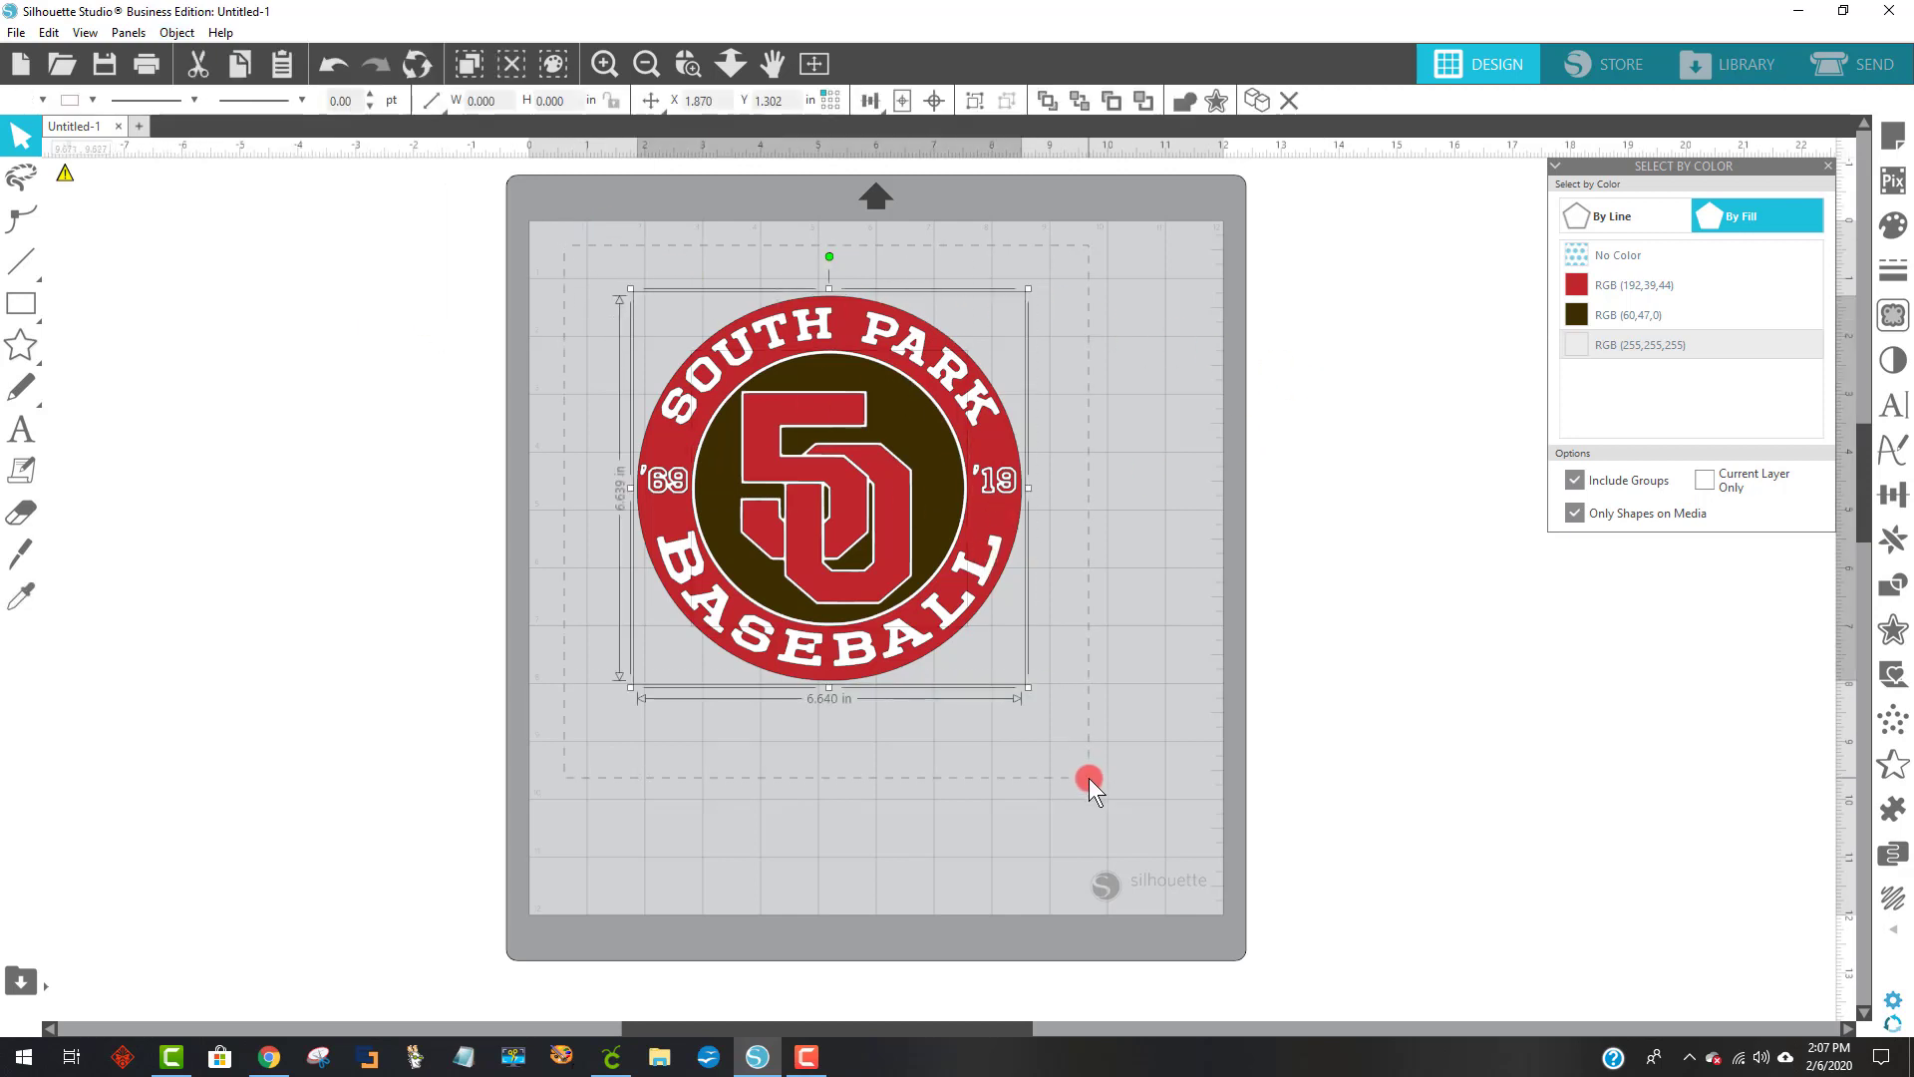
click(236, 66)
right_click(695, 279)
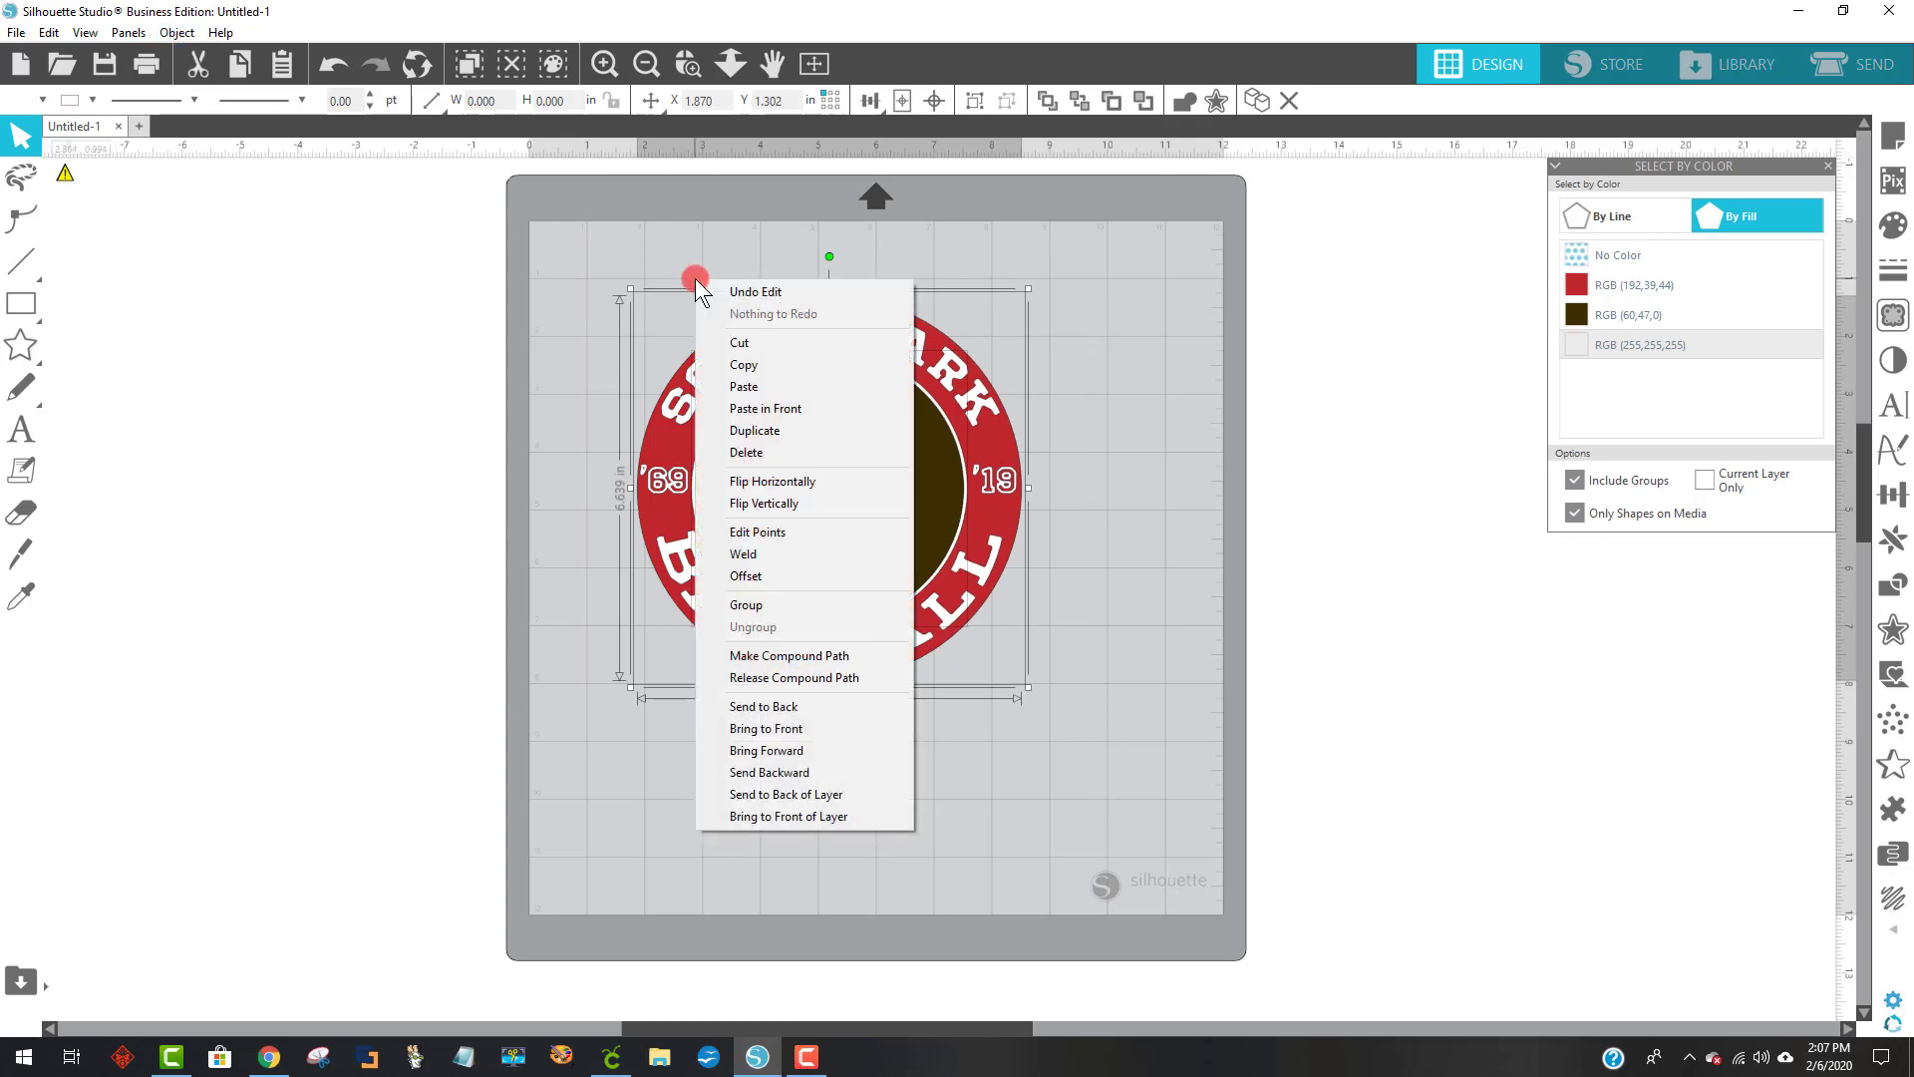
click(798, 604)
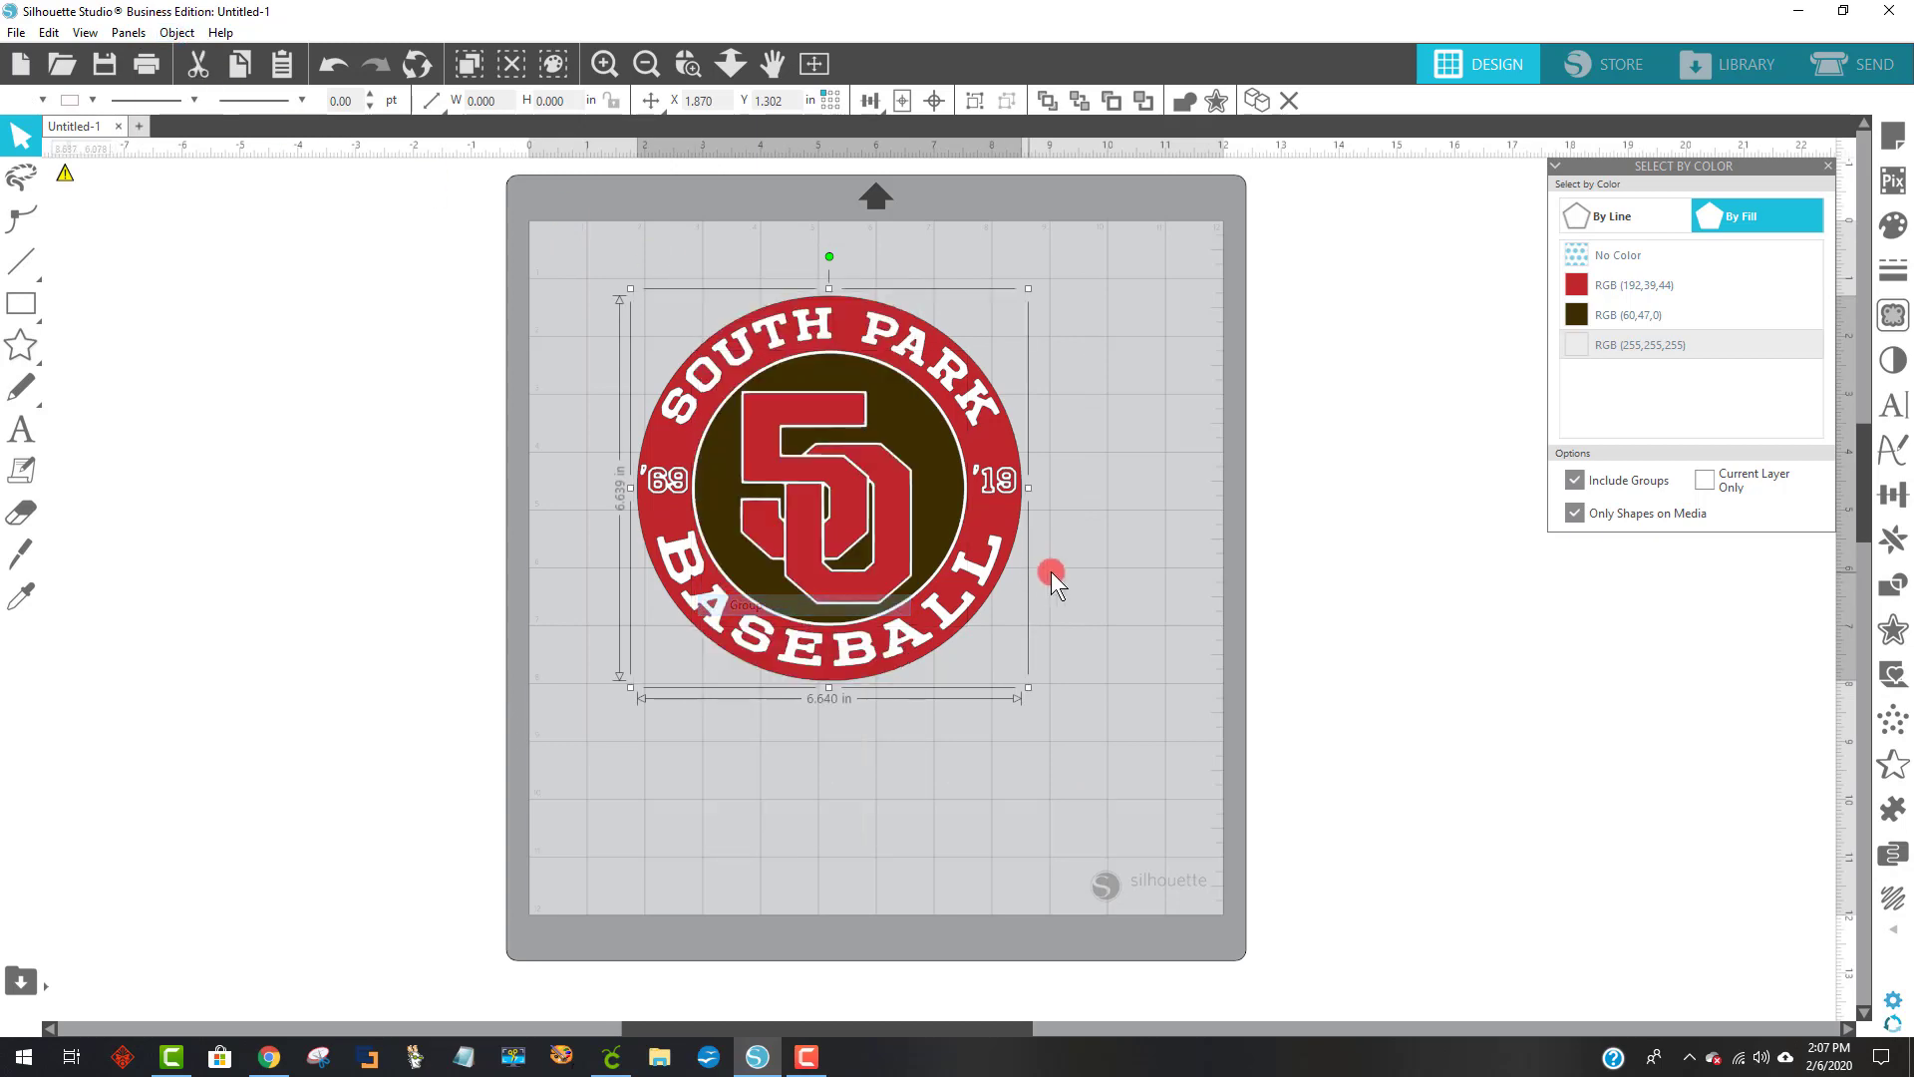
- Save the grouped logo selection to the hard drive's Downloads folder as an SVG named BETSY LAST
click(16, 32)
mouse_move(97, 241)
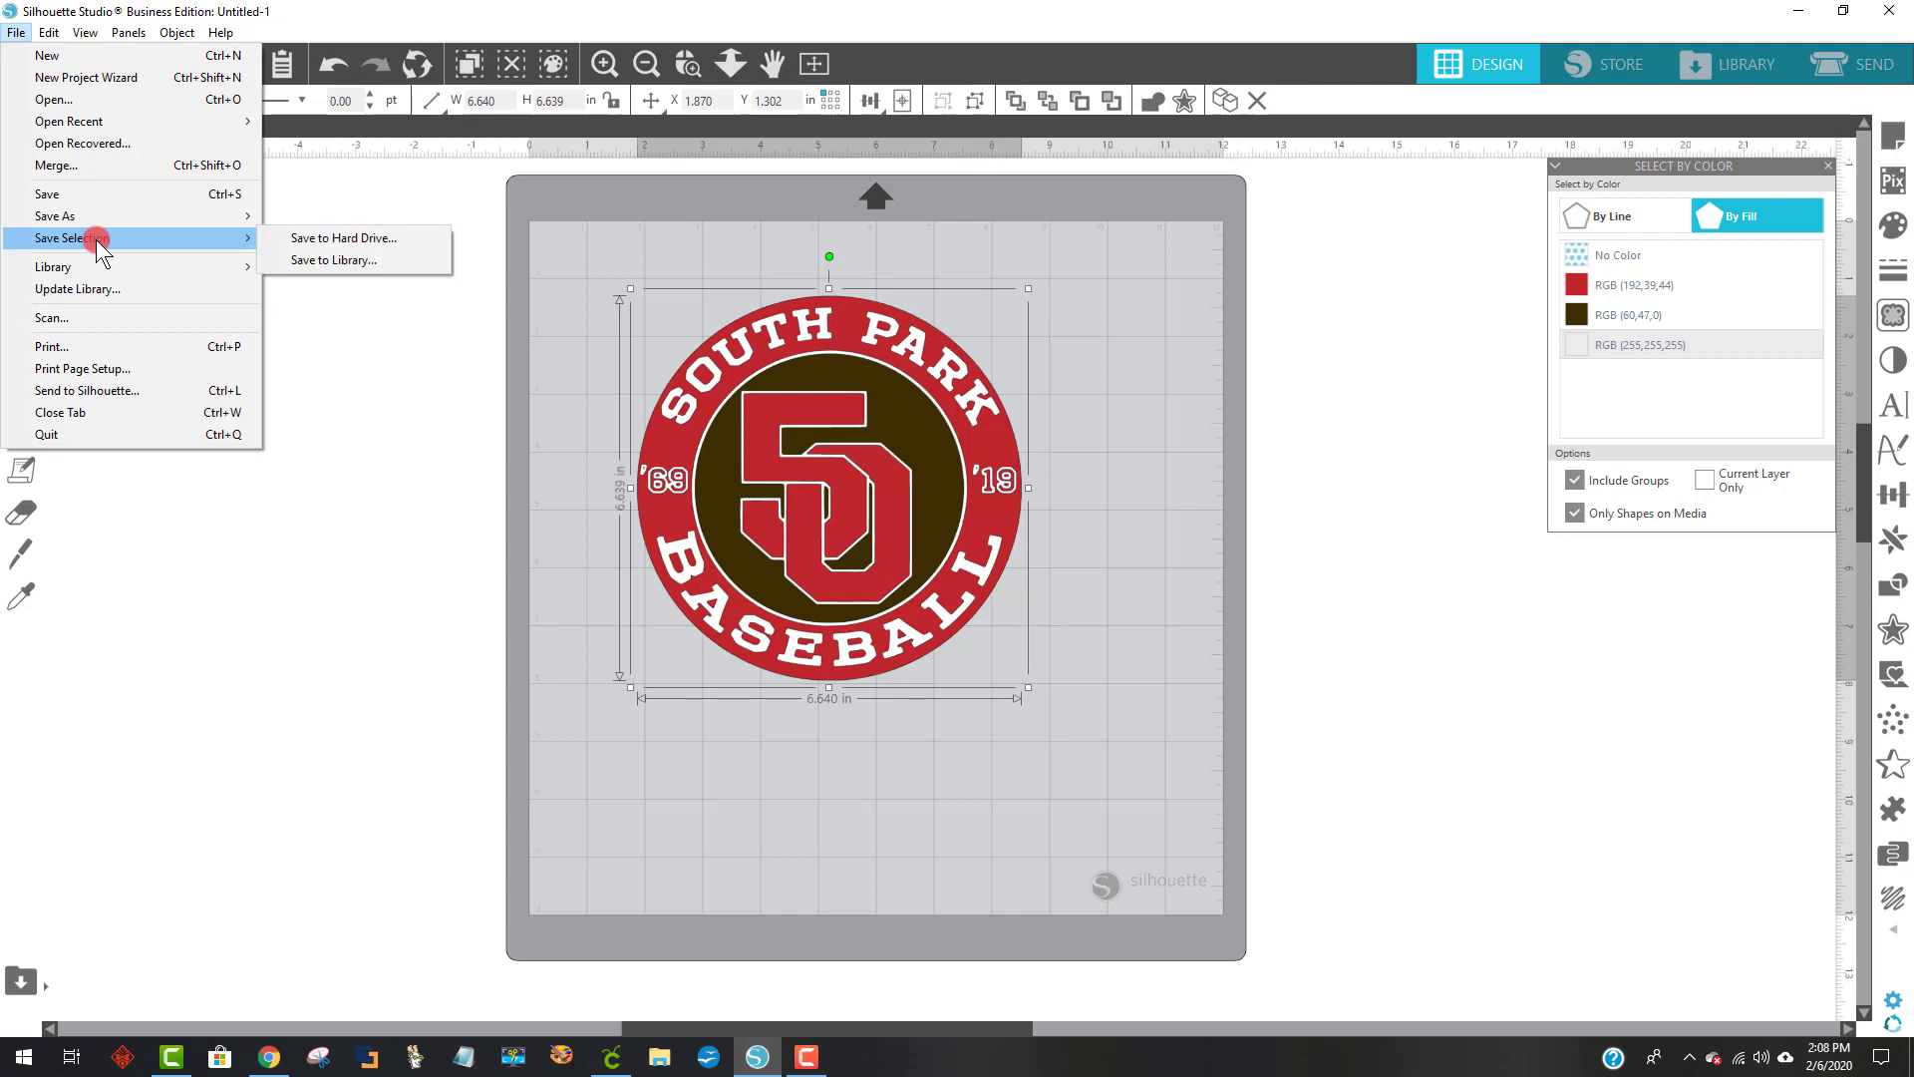
click(386, 238)
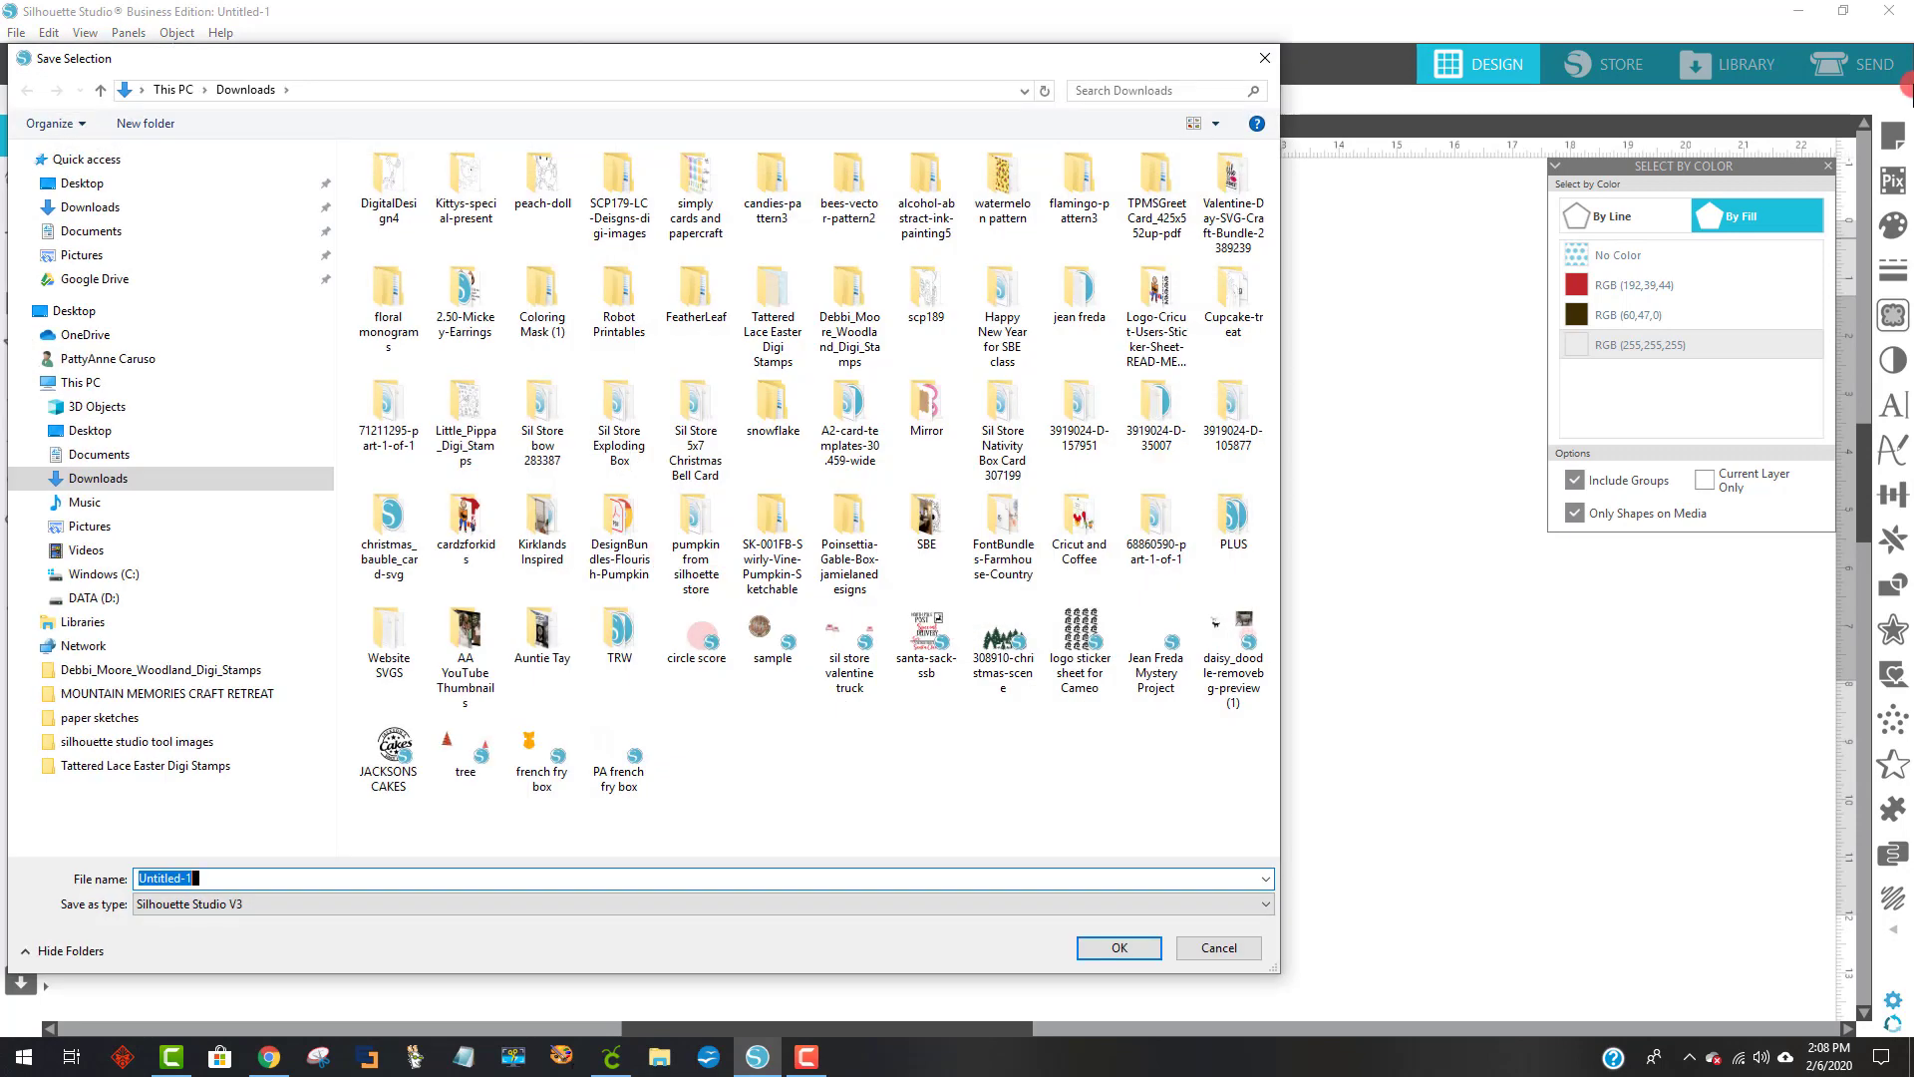
text(BE)
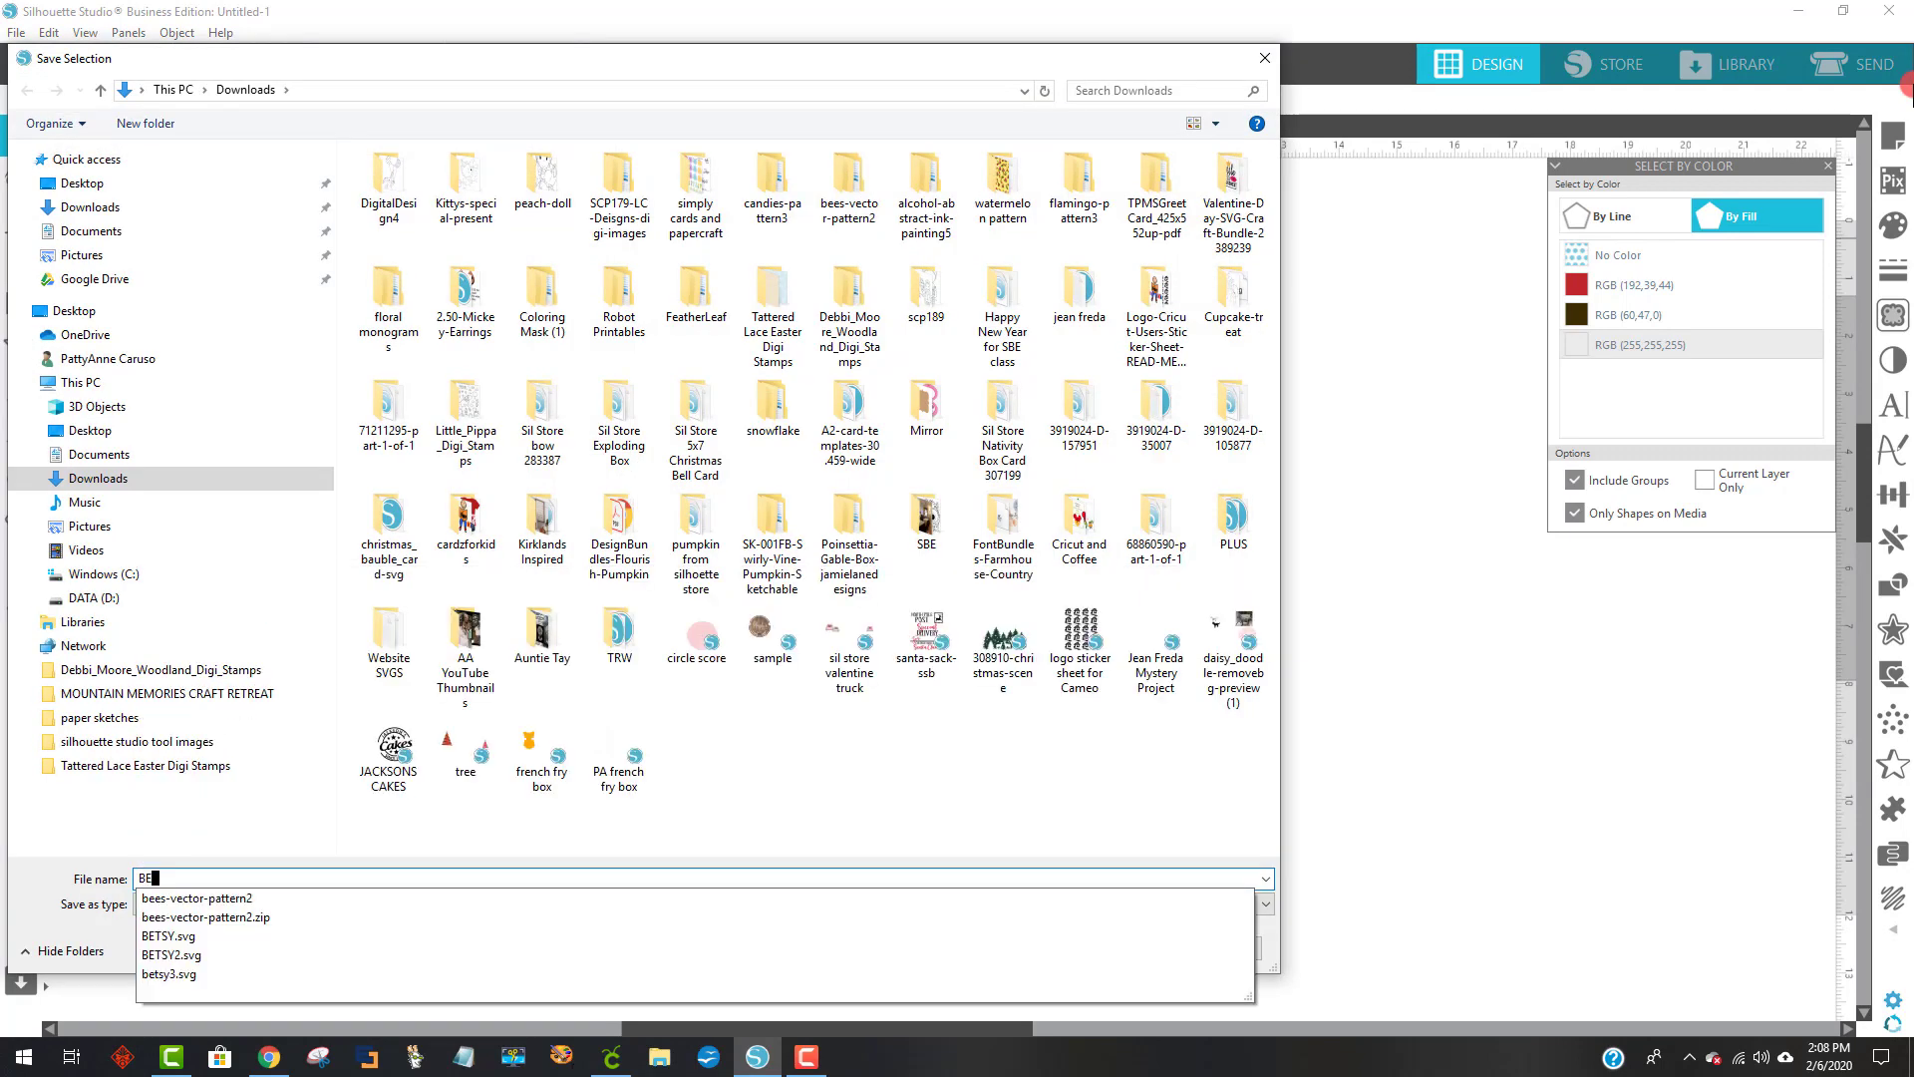
text(TSY LAST)
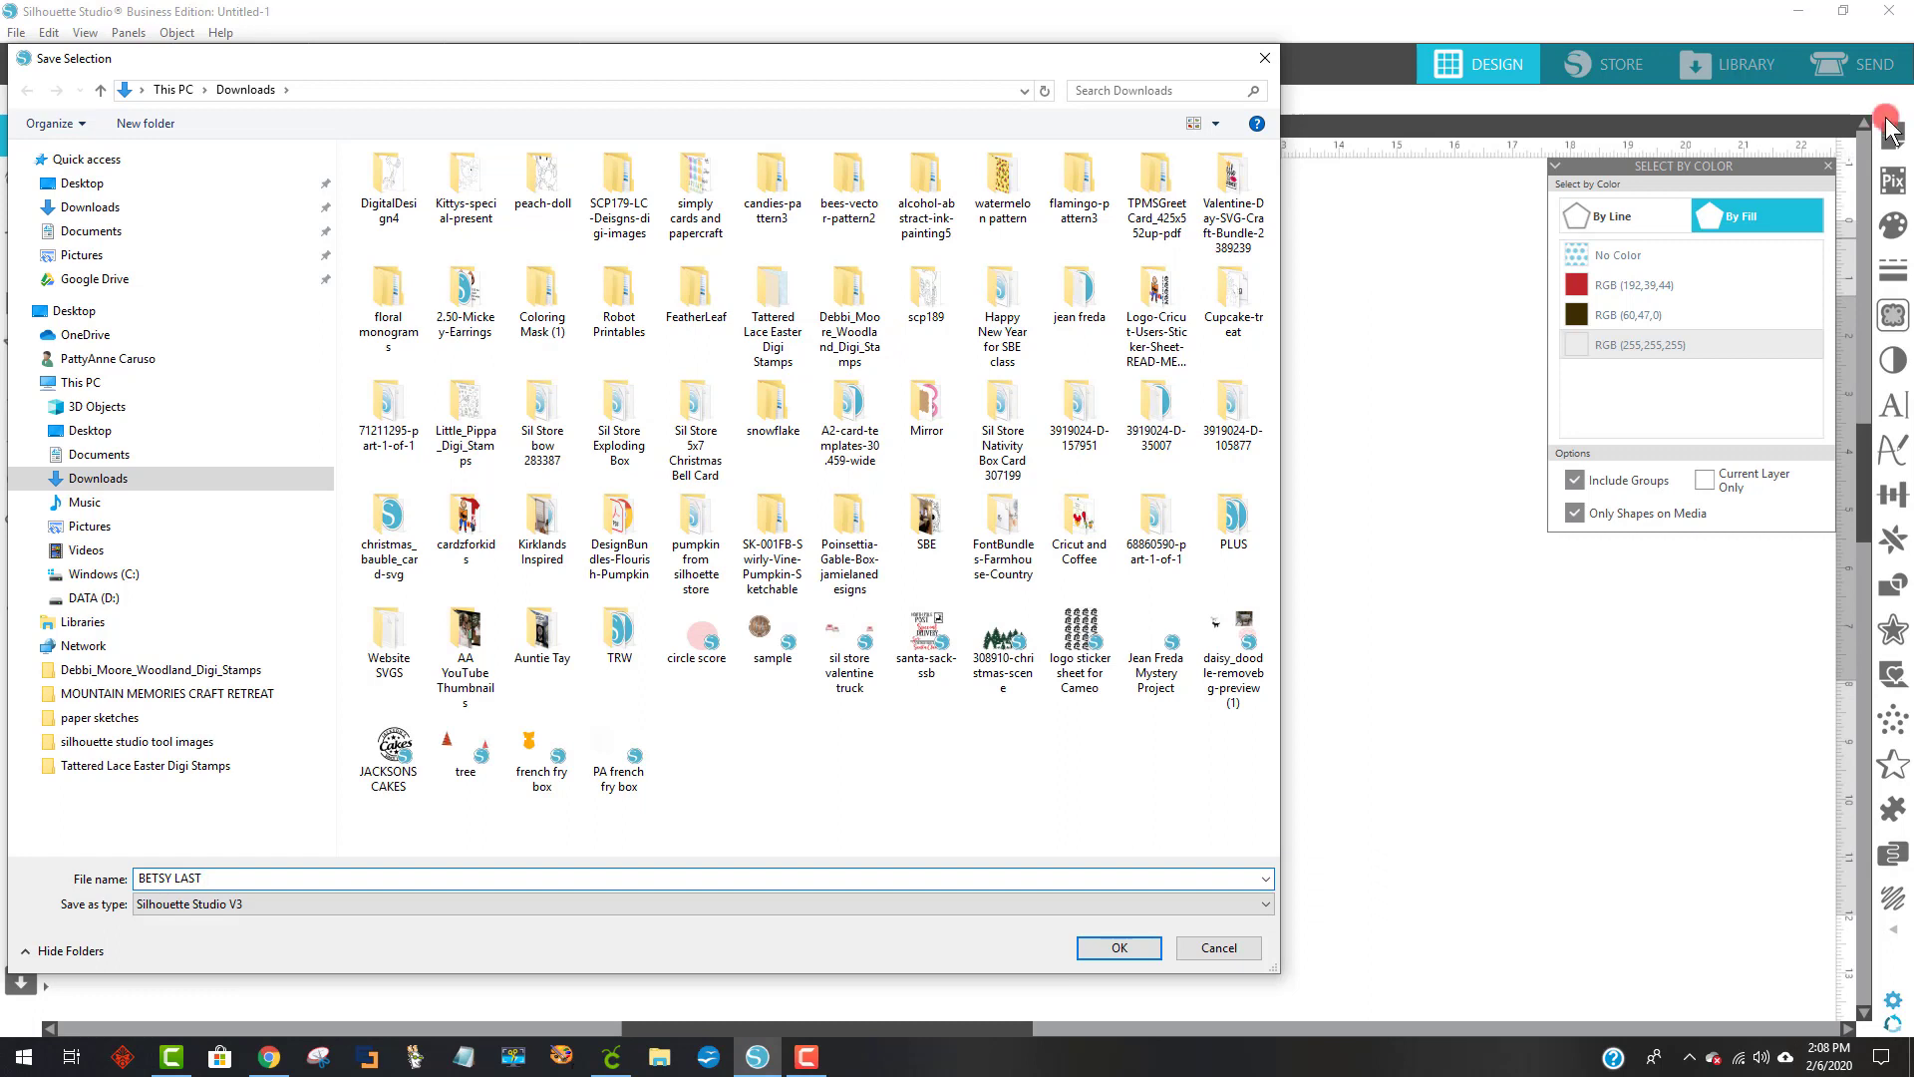
click(250, 903)
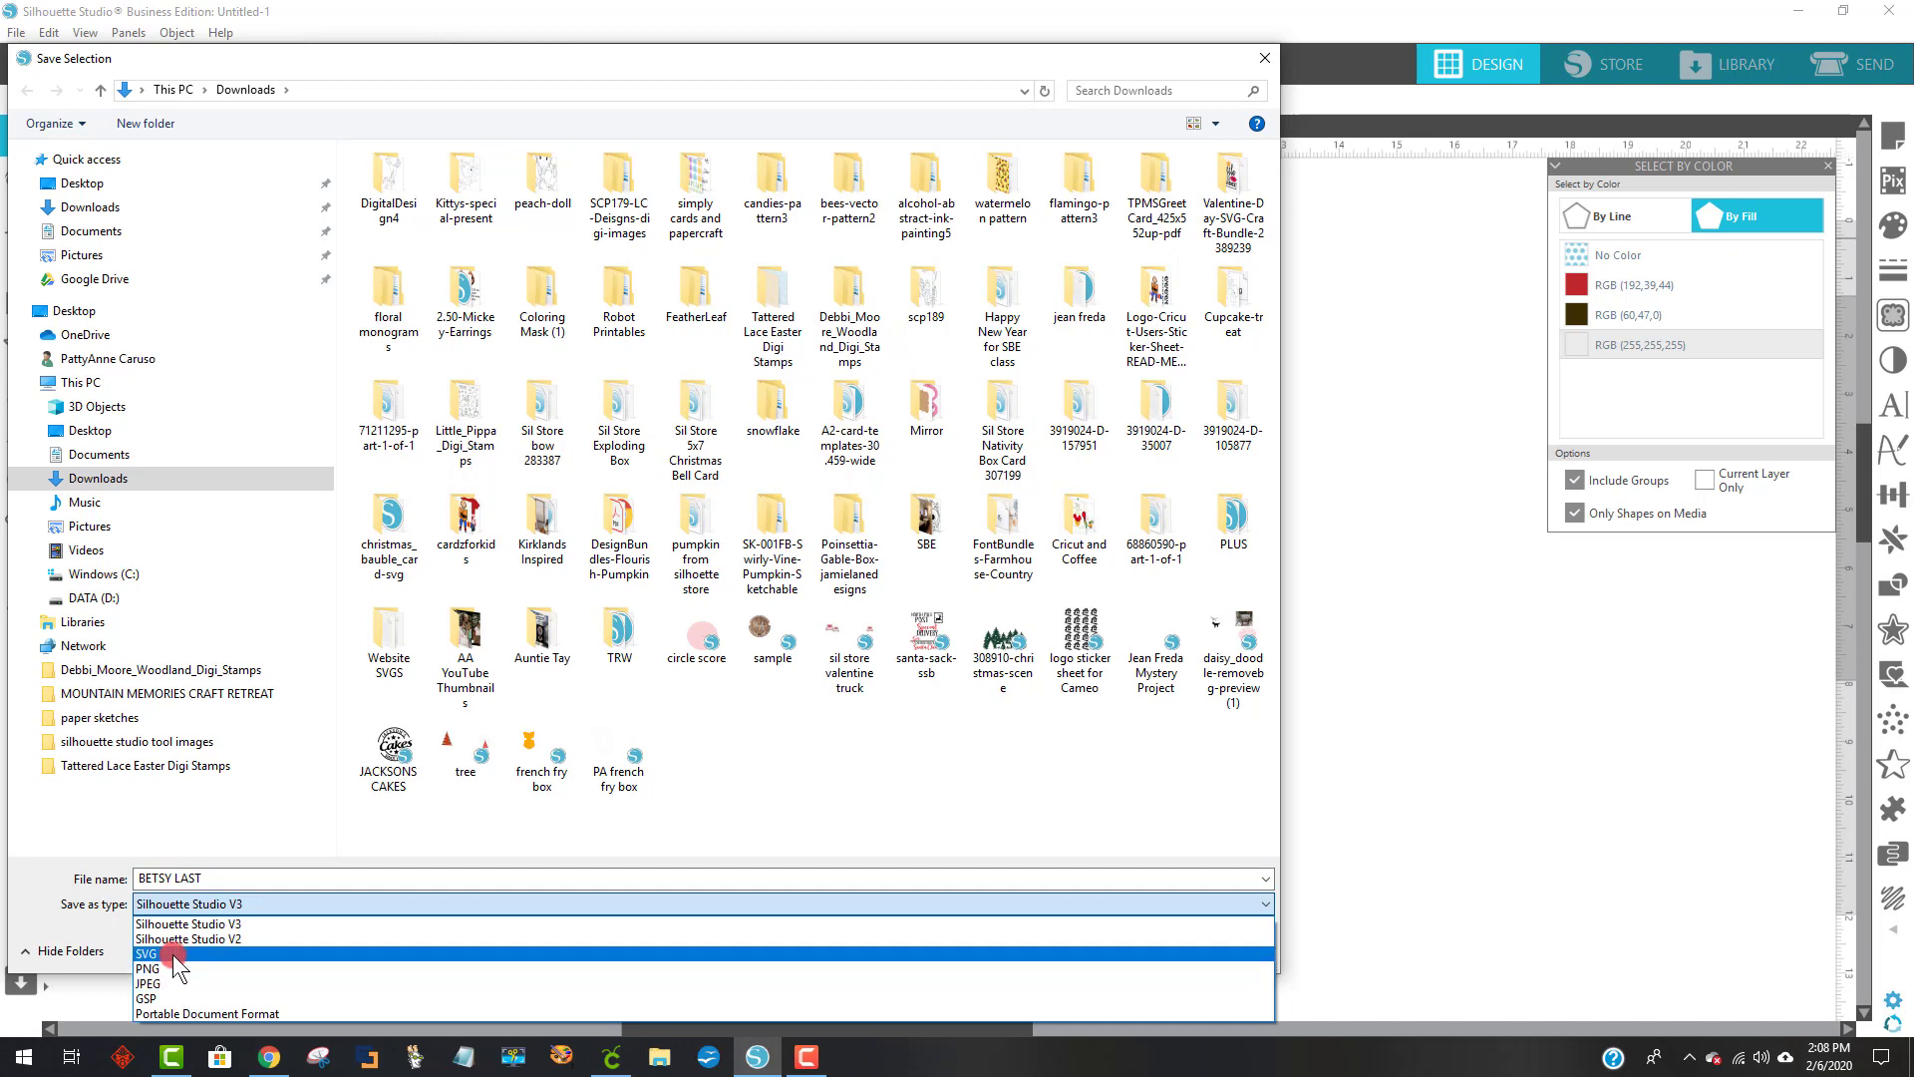
click(171, 954)
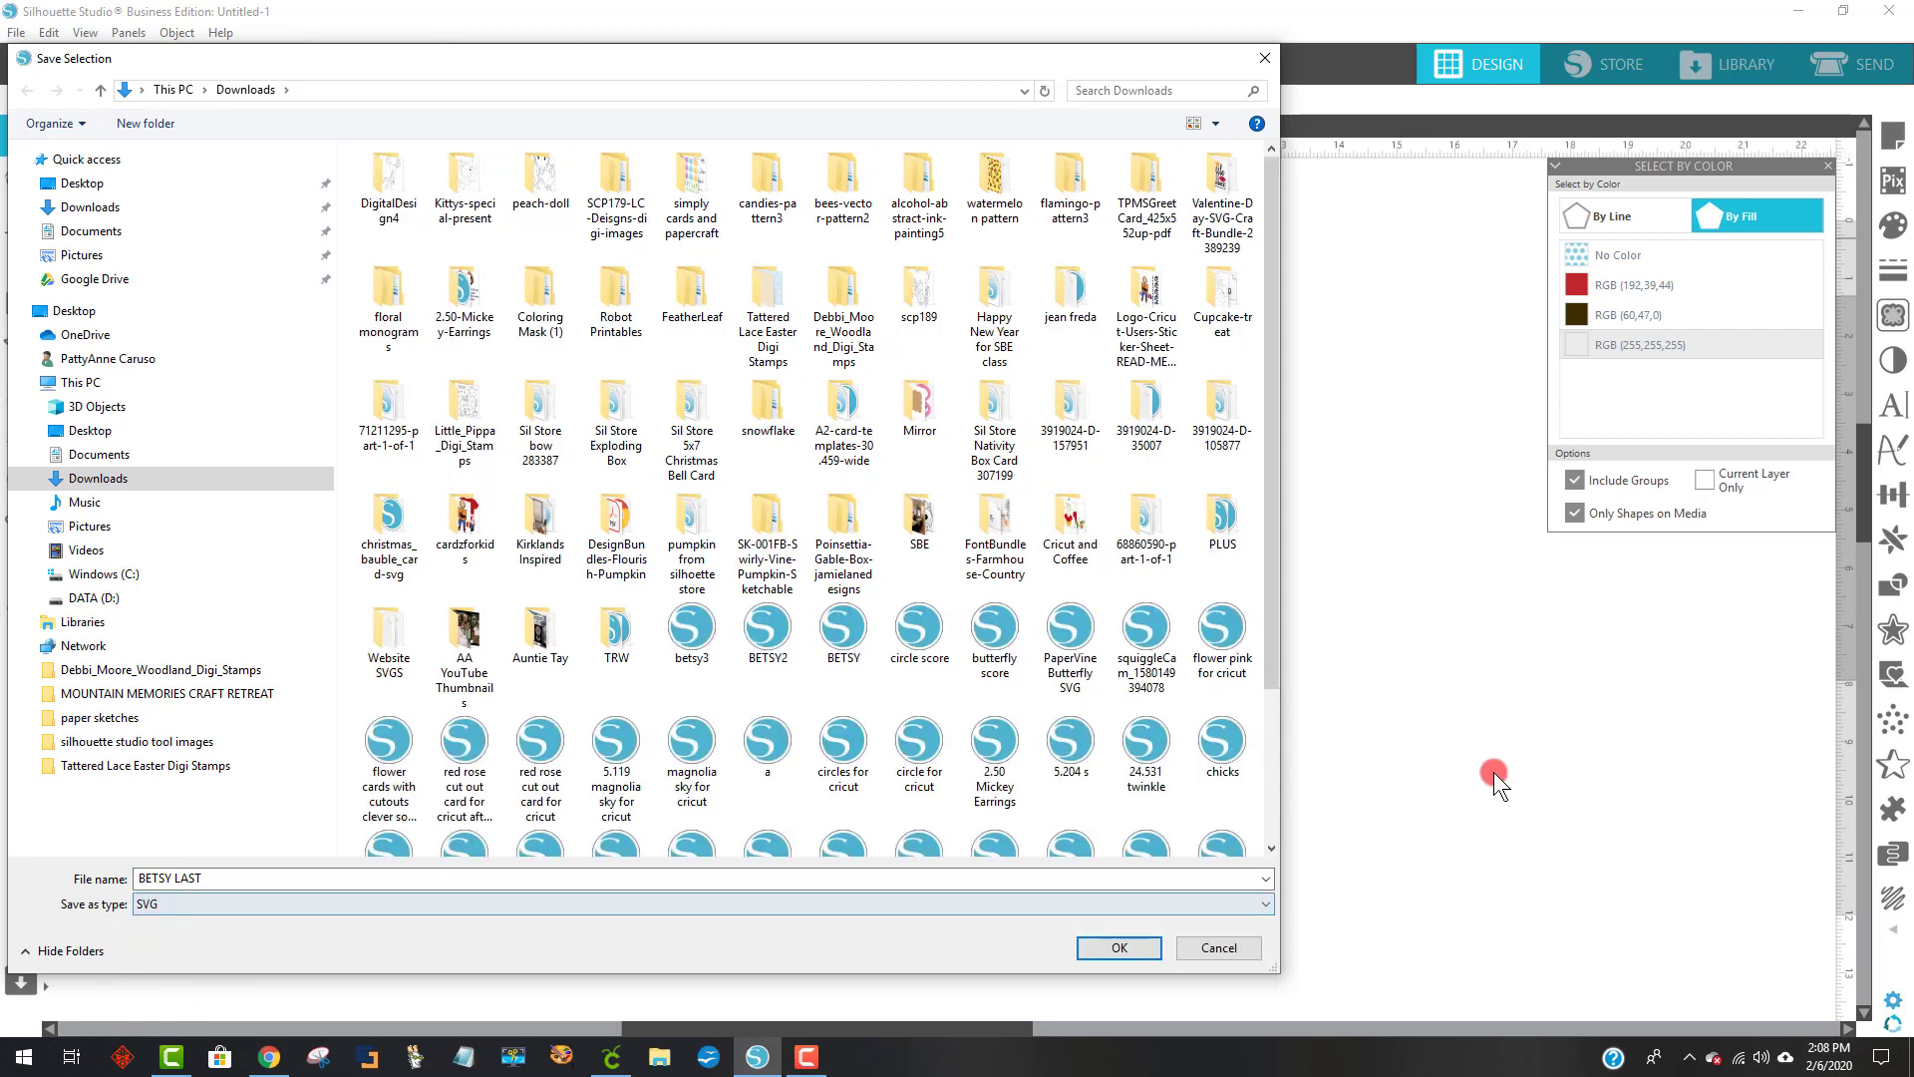
click(1124, 949)
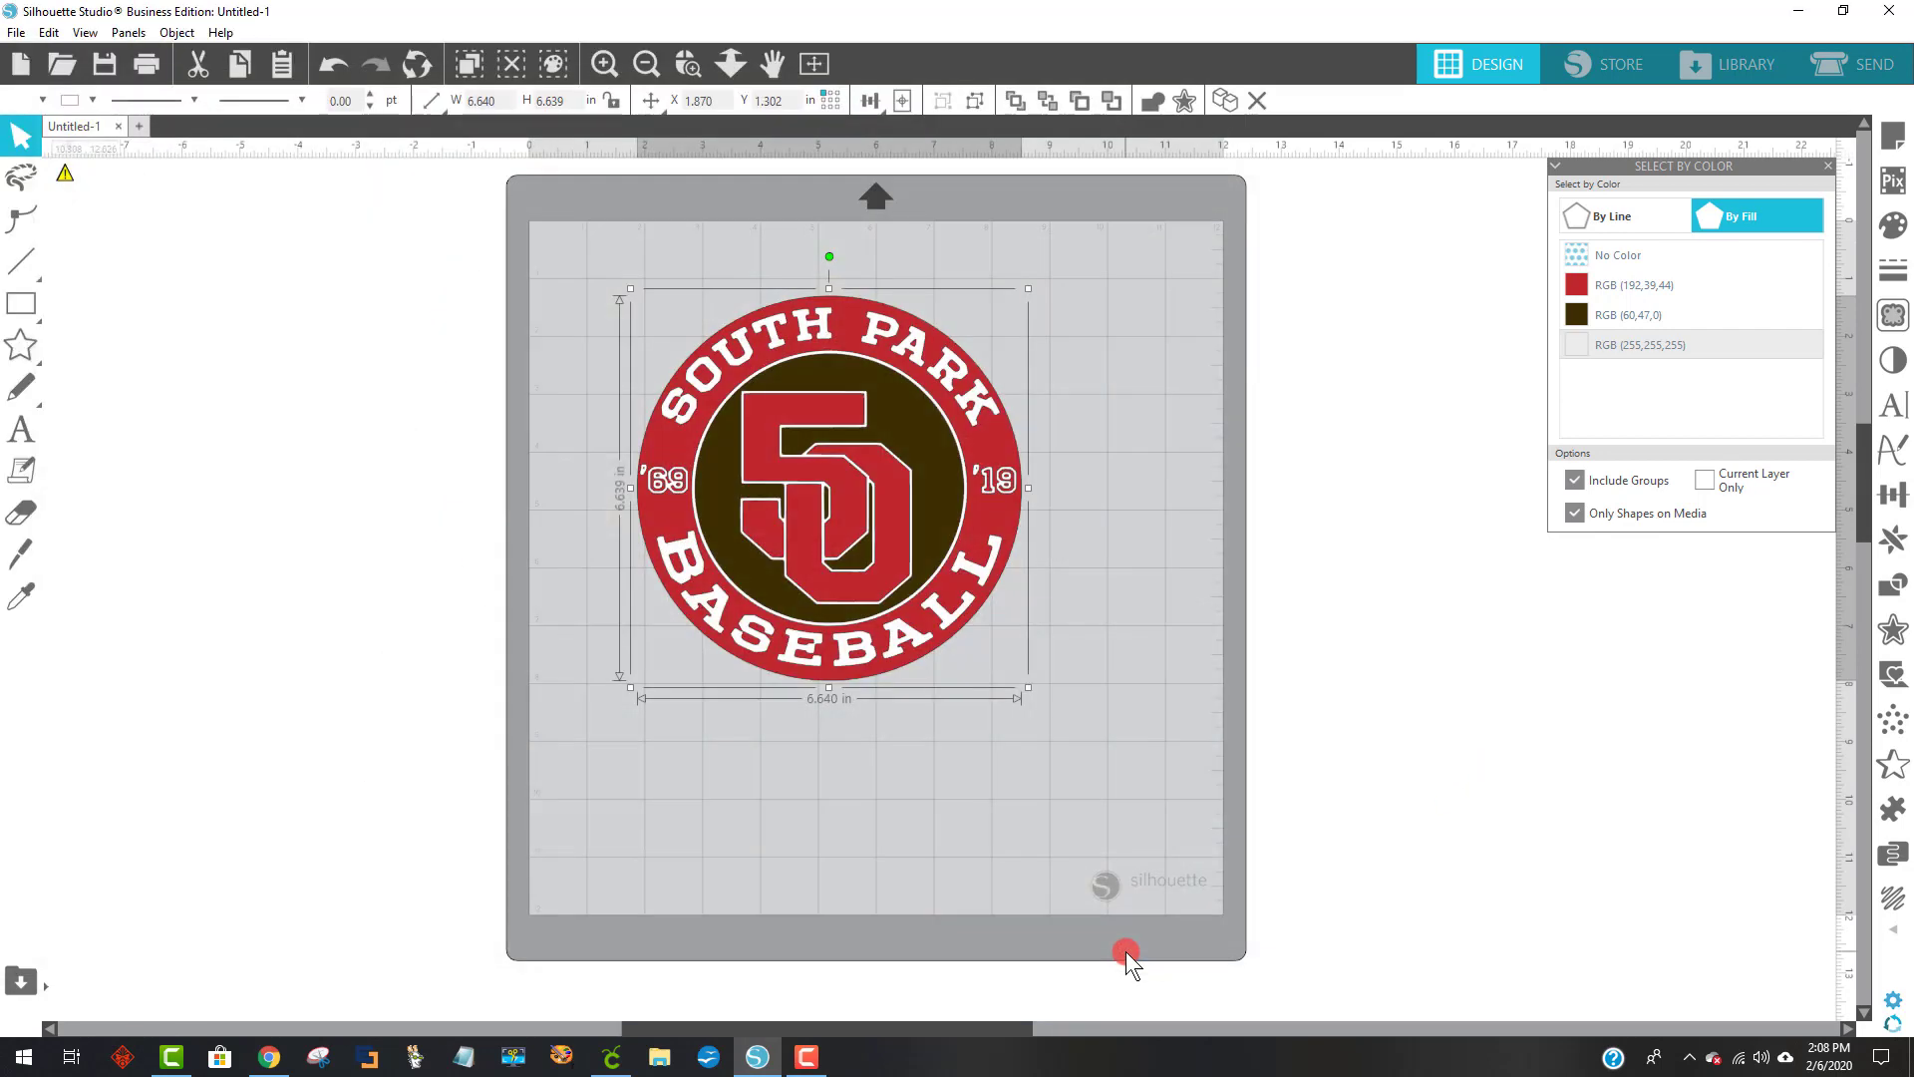
- Switch to Cricut Design Space, upload the BETSY LAST SVG from Downloads and insert it on the canvas
click(611, 1056)
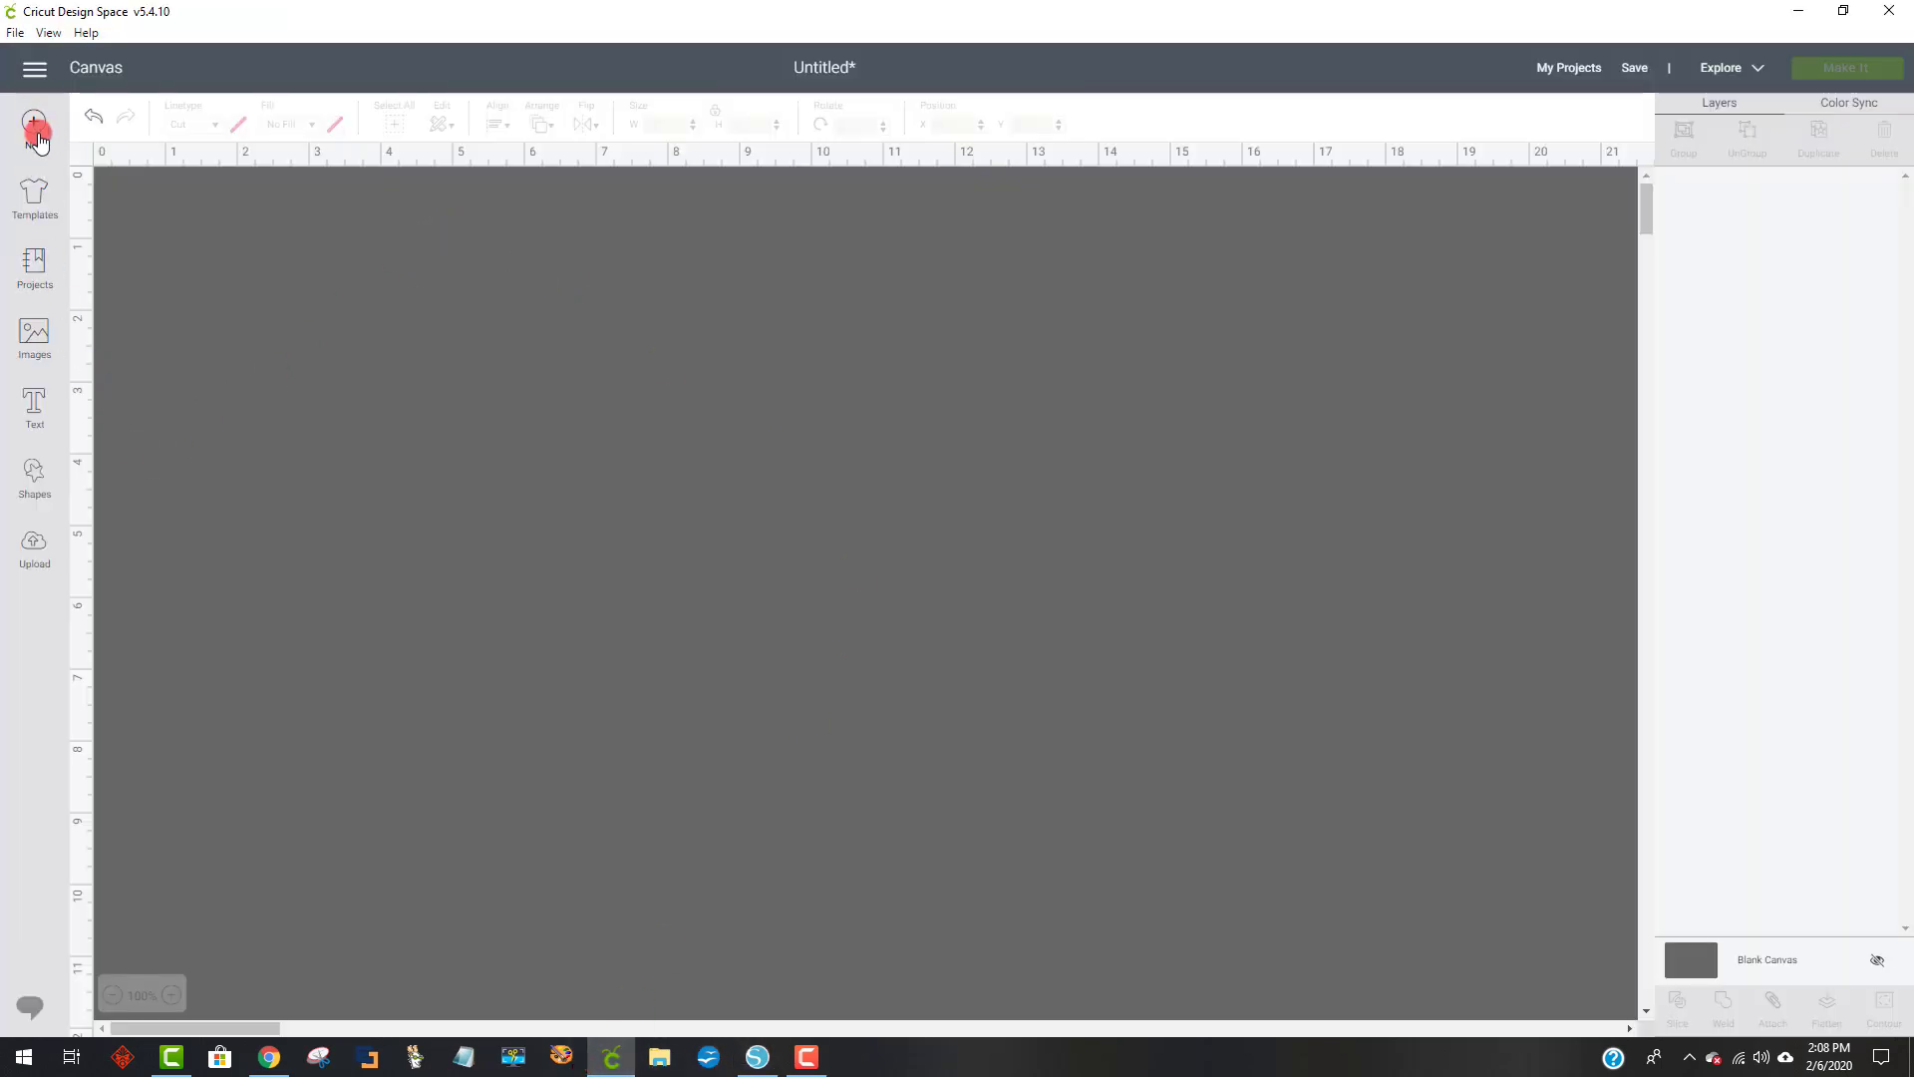
click(35, 576)
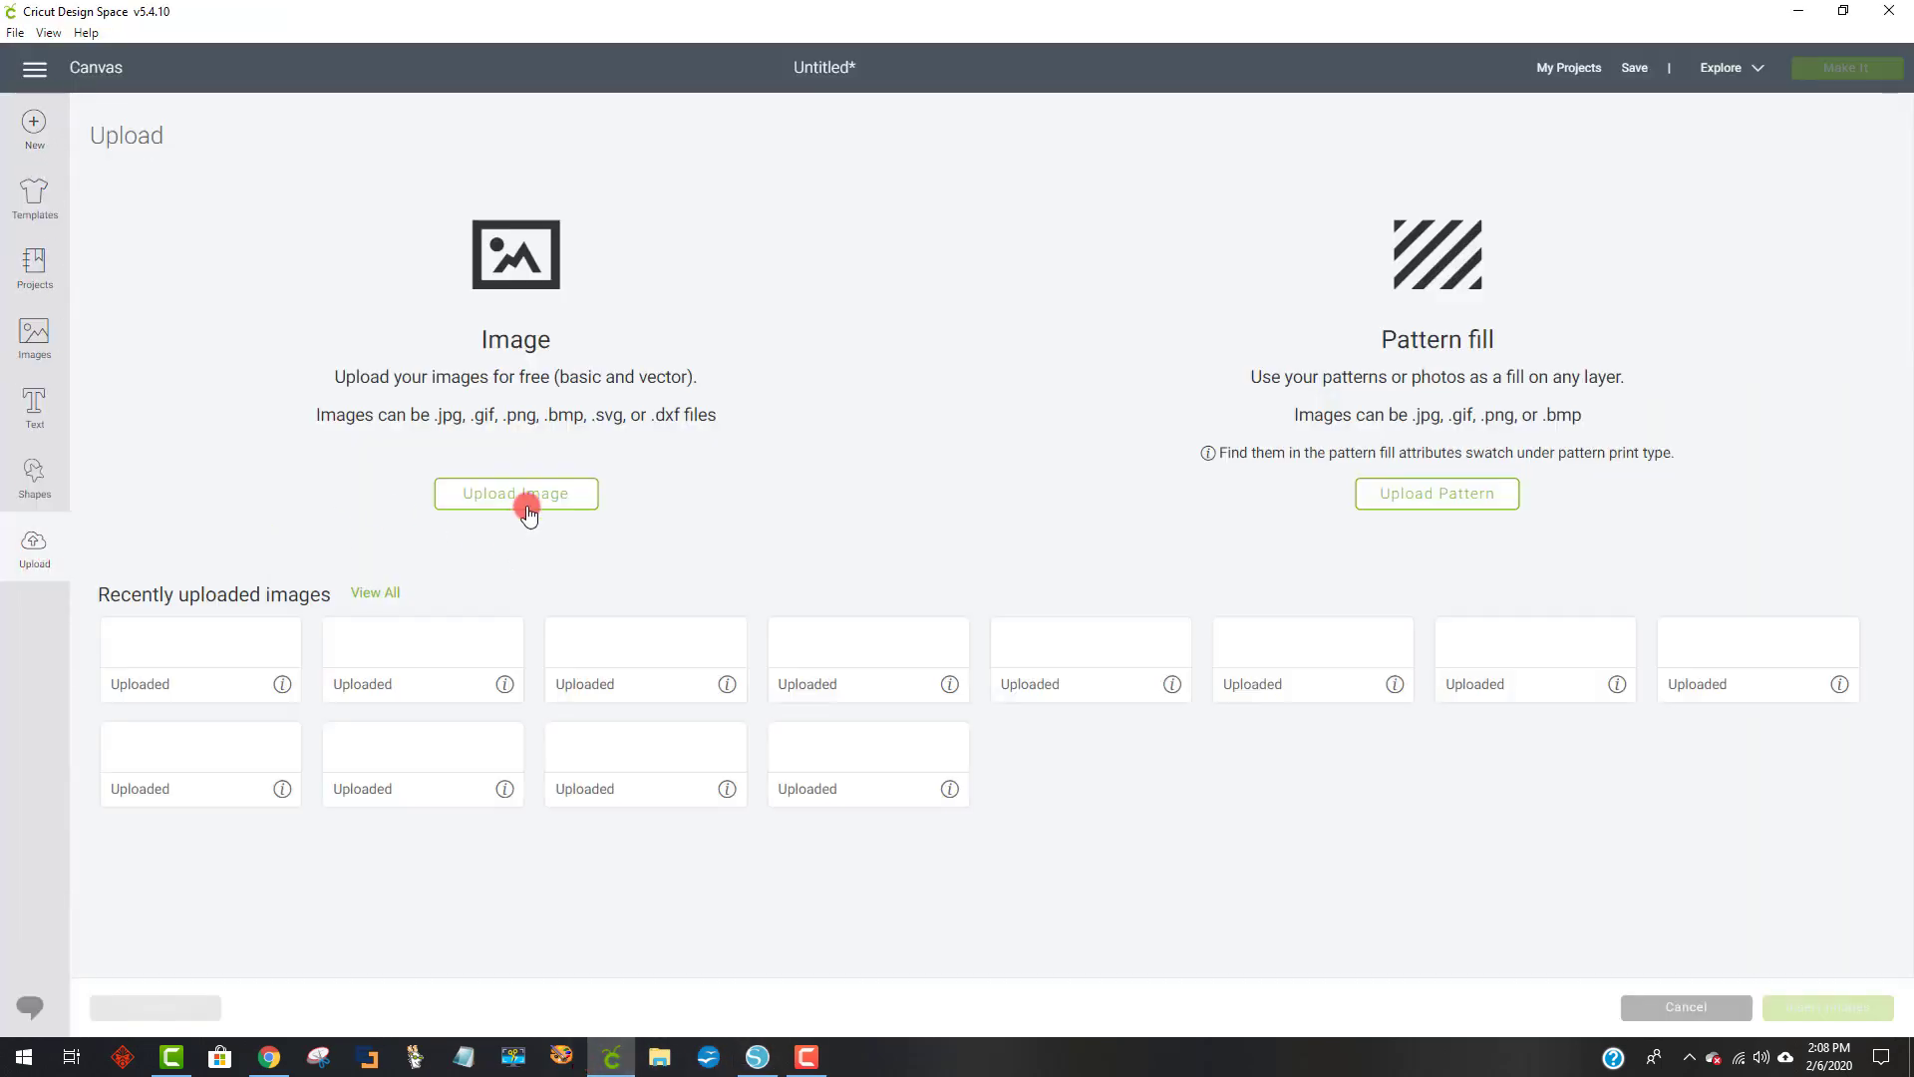
click(528, 494)
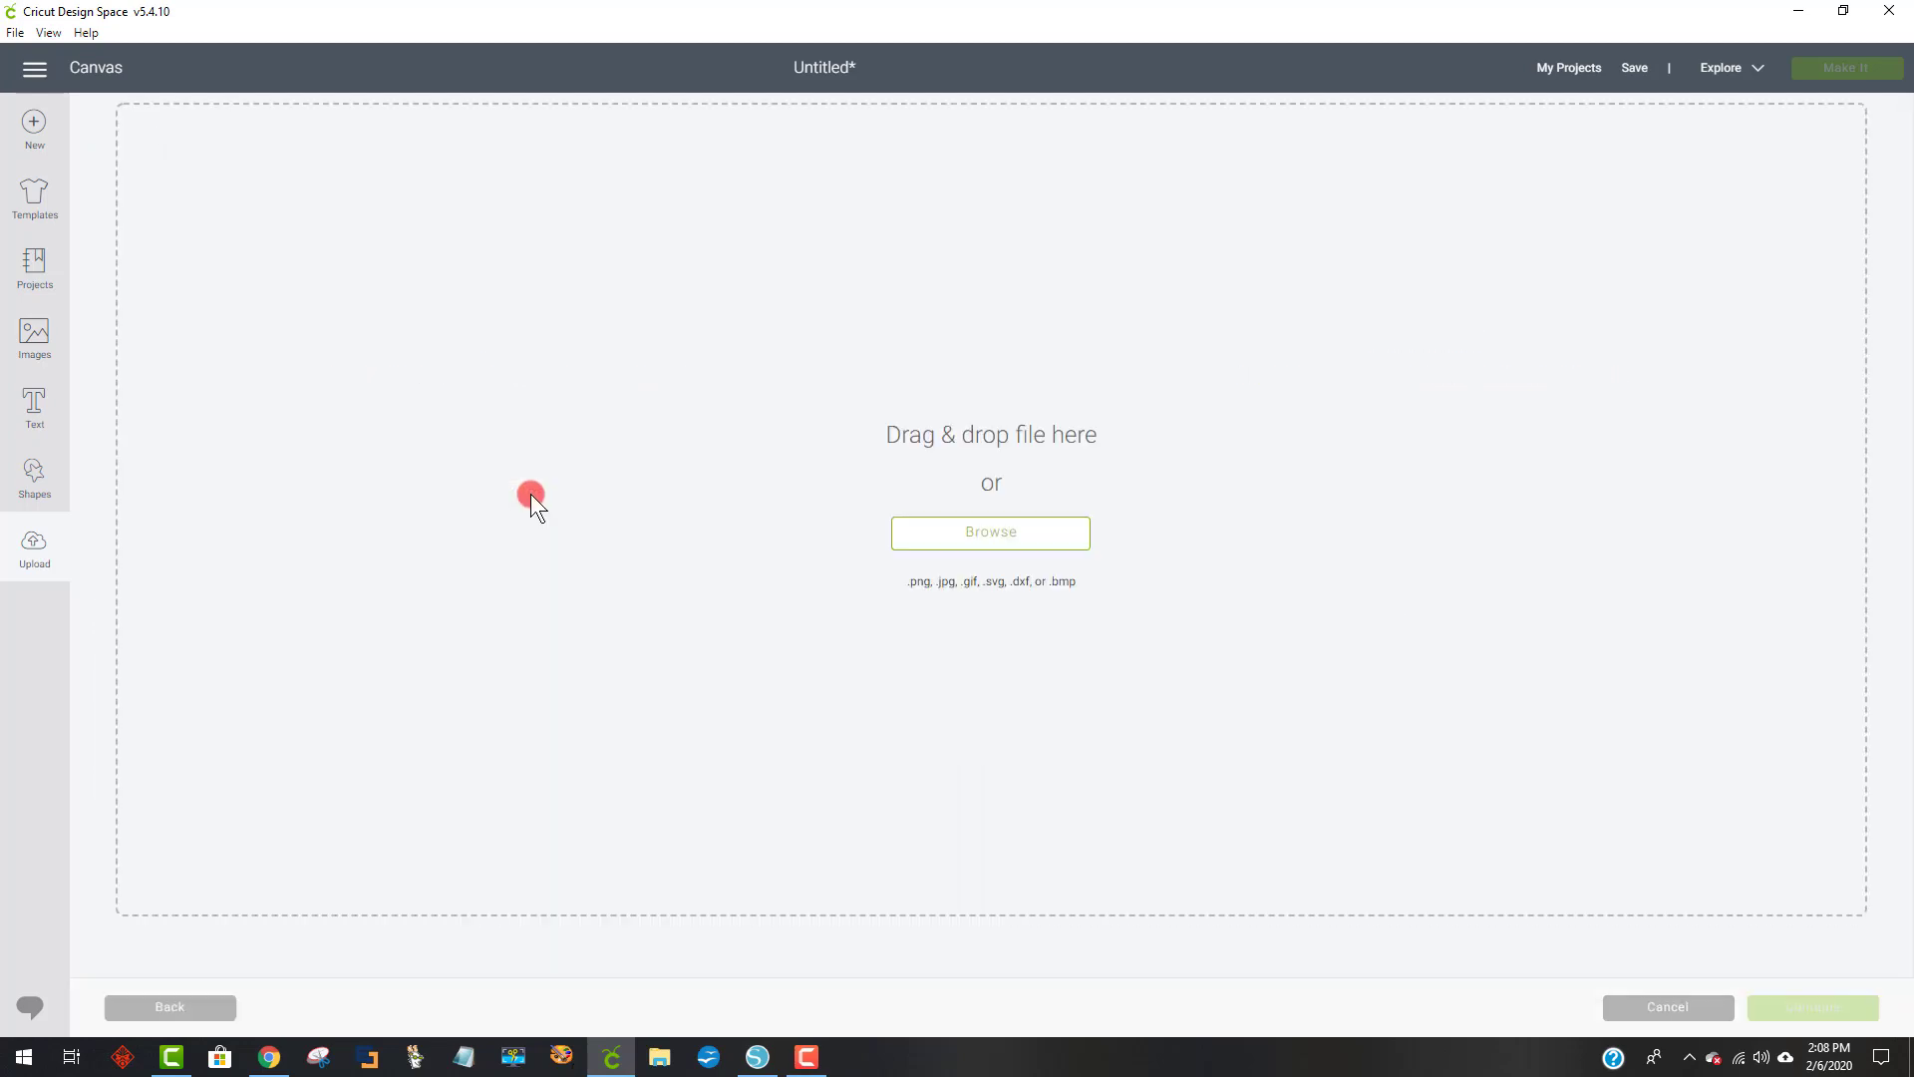
click(990, 531)
click(626, 866)
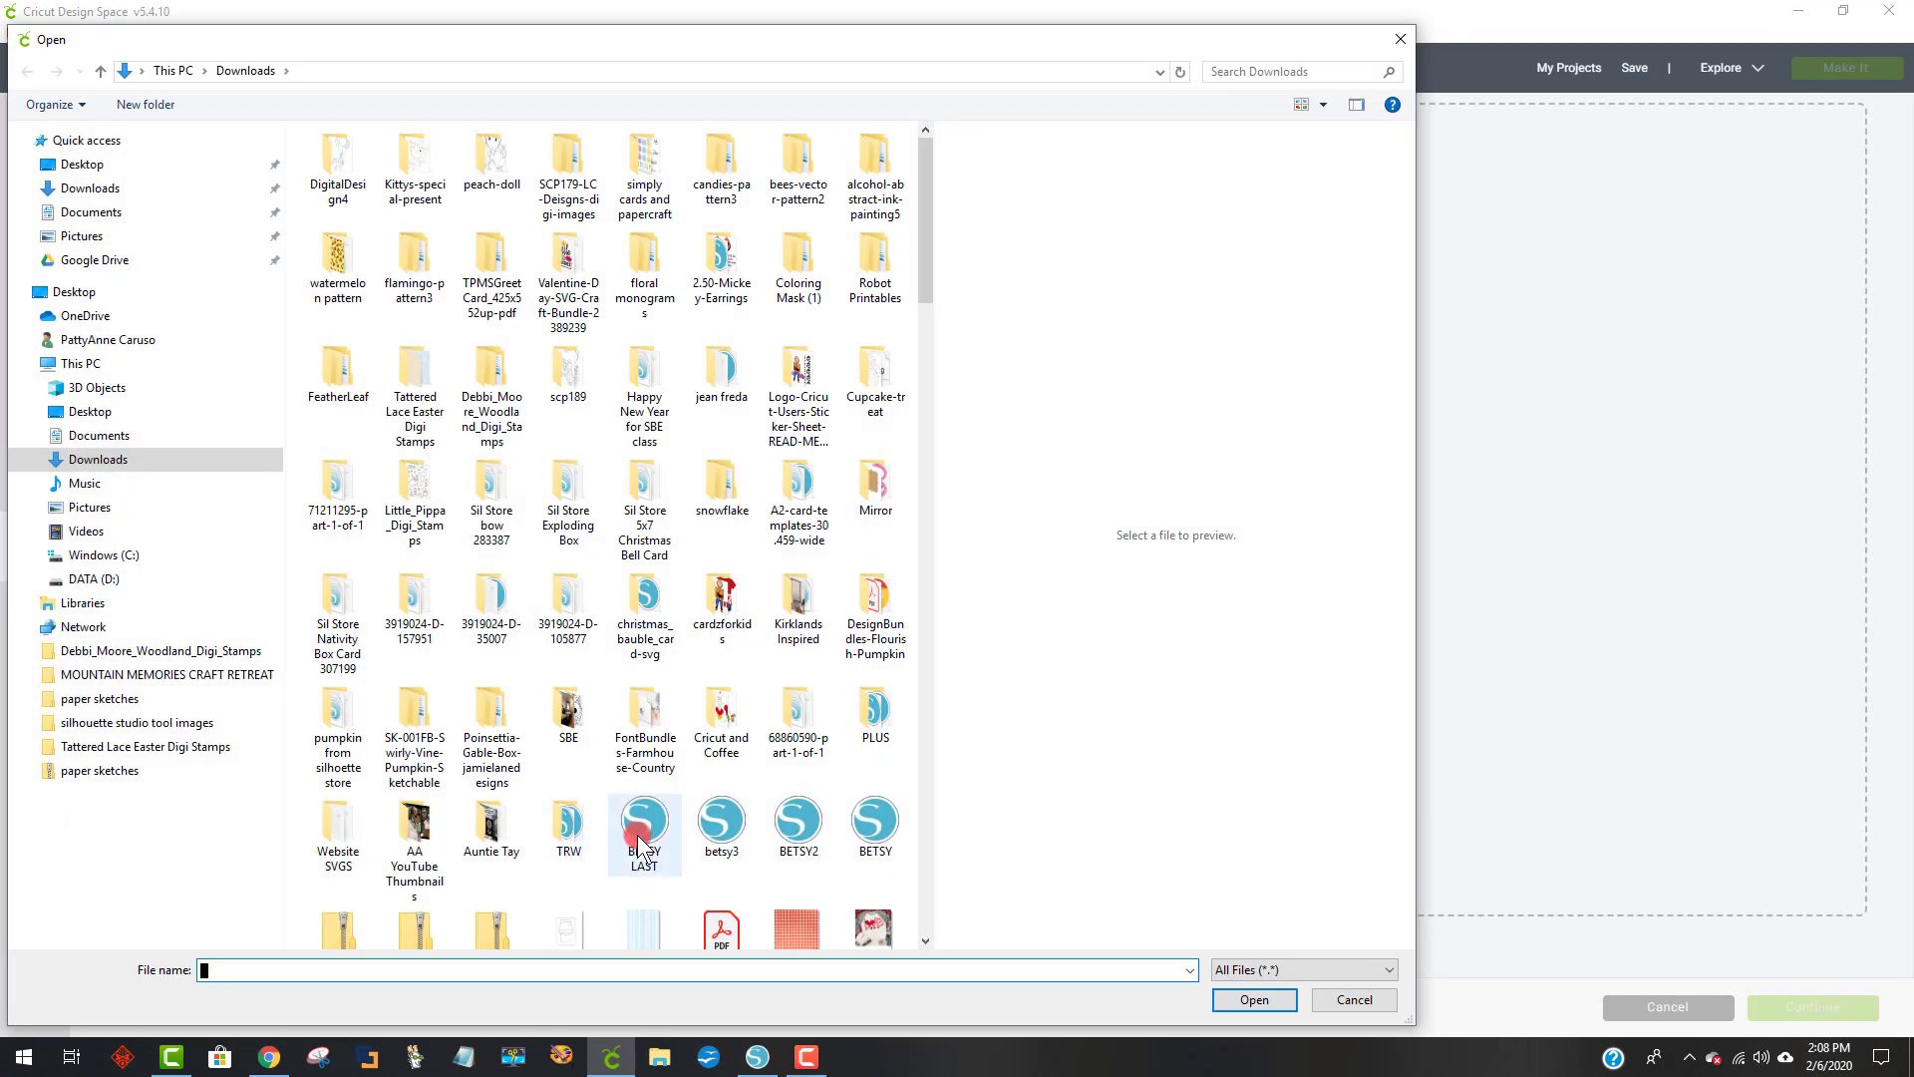
click(1252, 999)
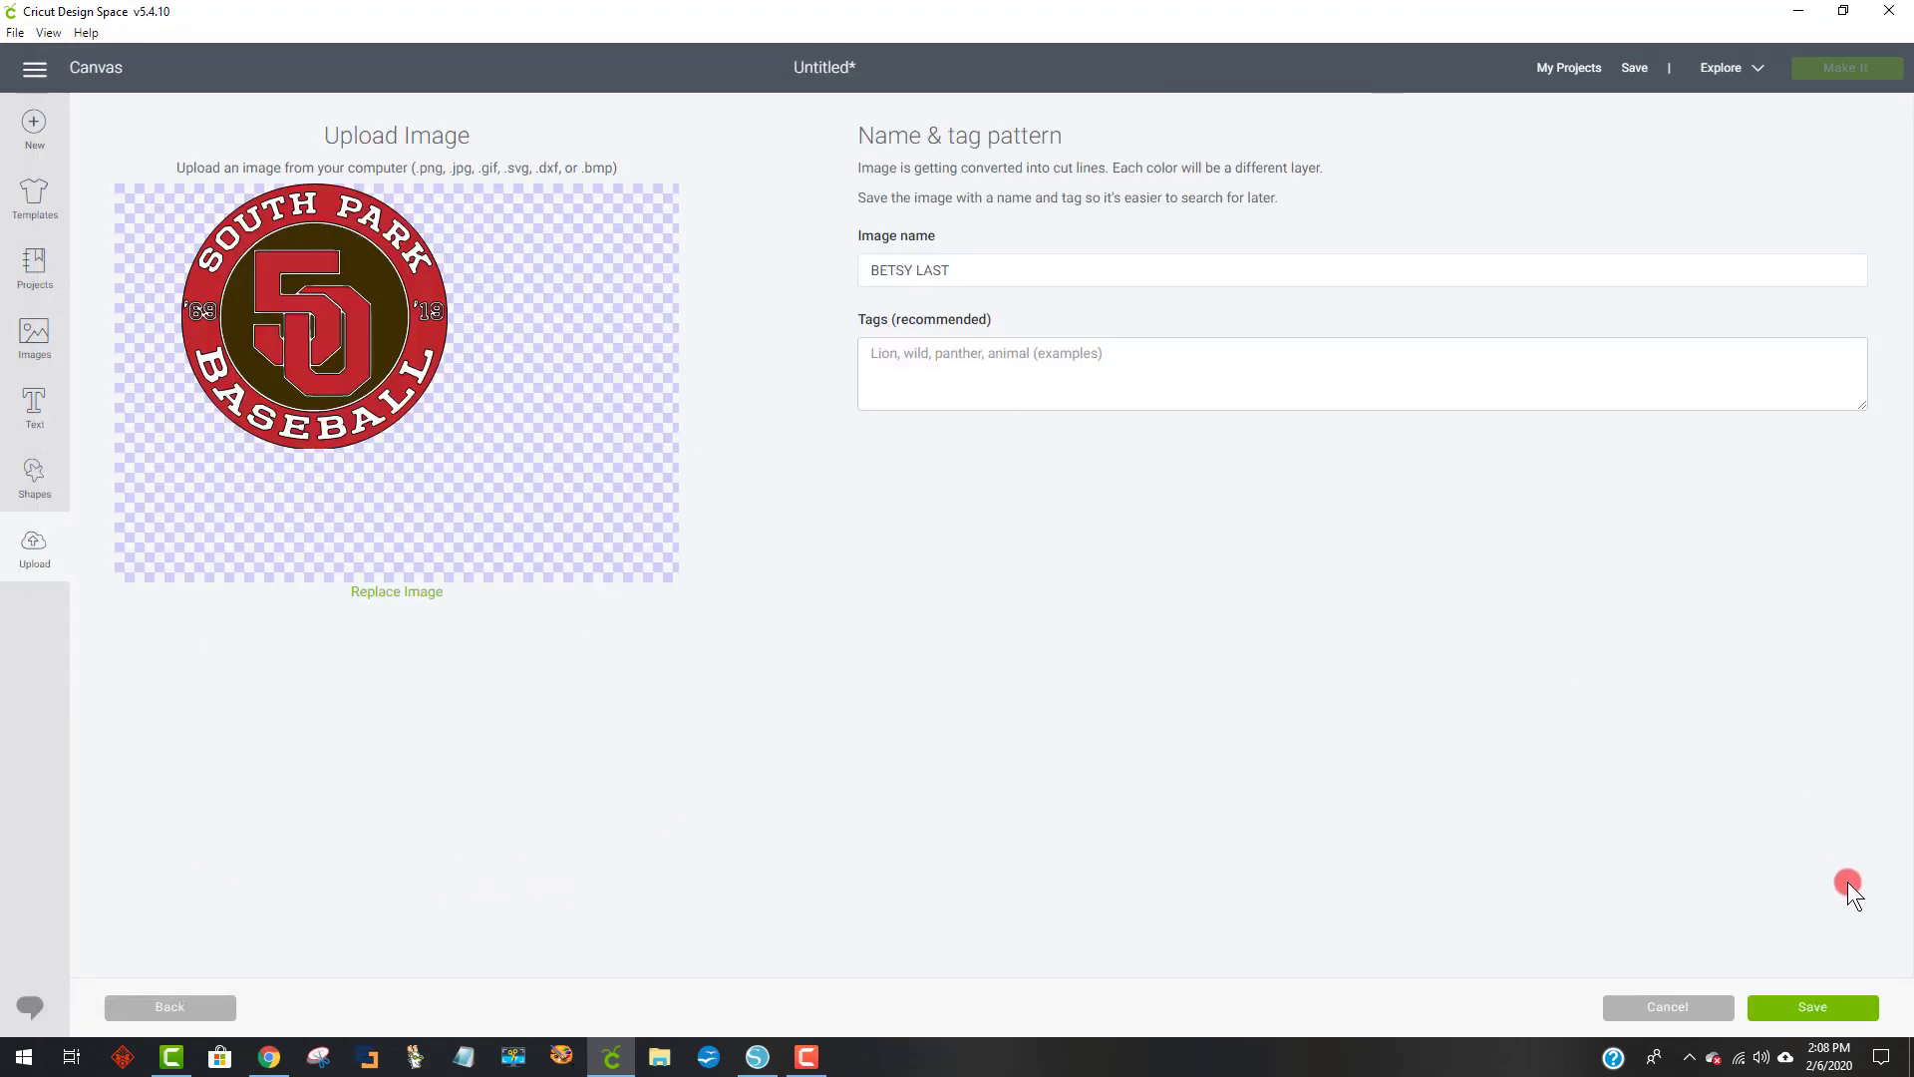
click(1814, 1008)
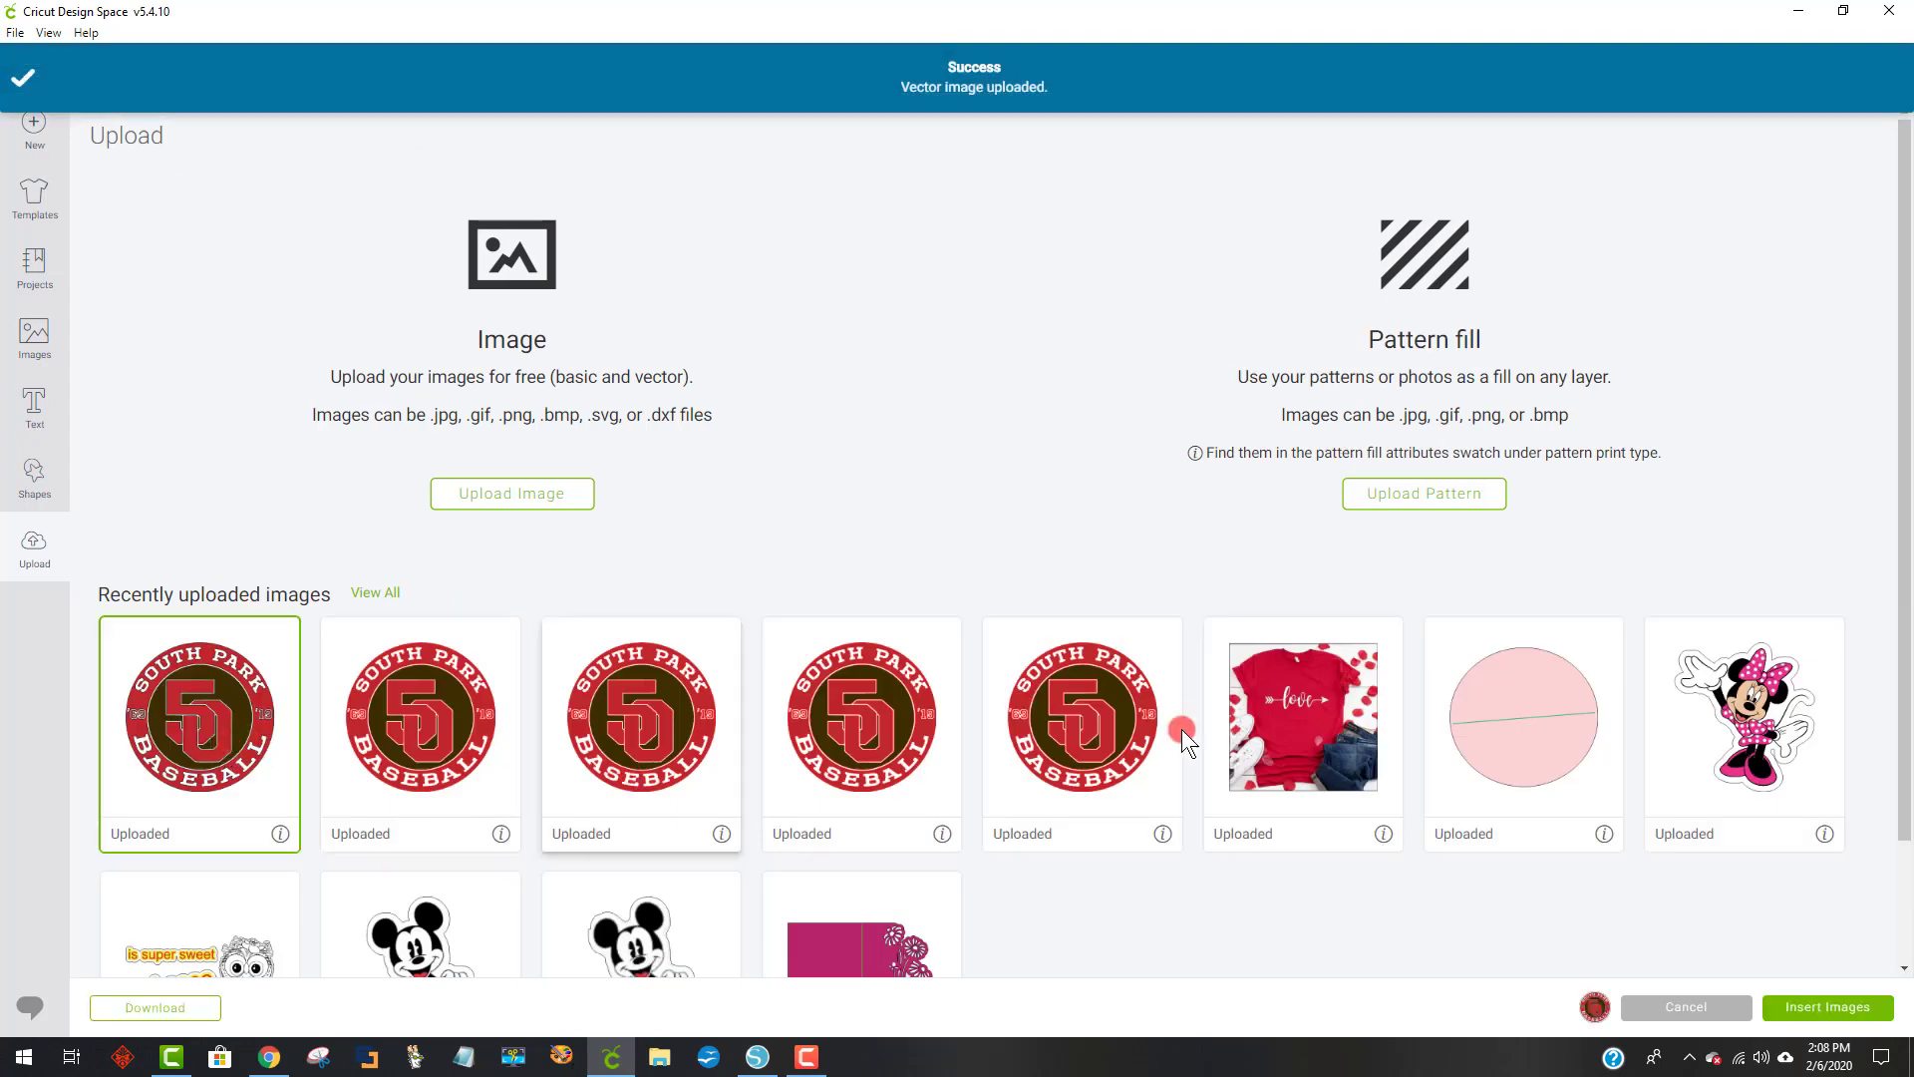
click(1810, 1005)
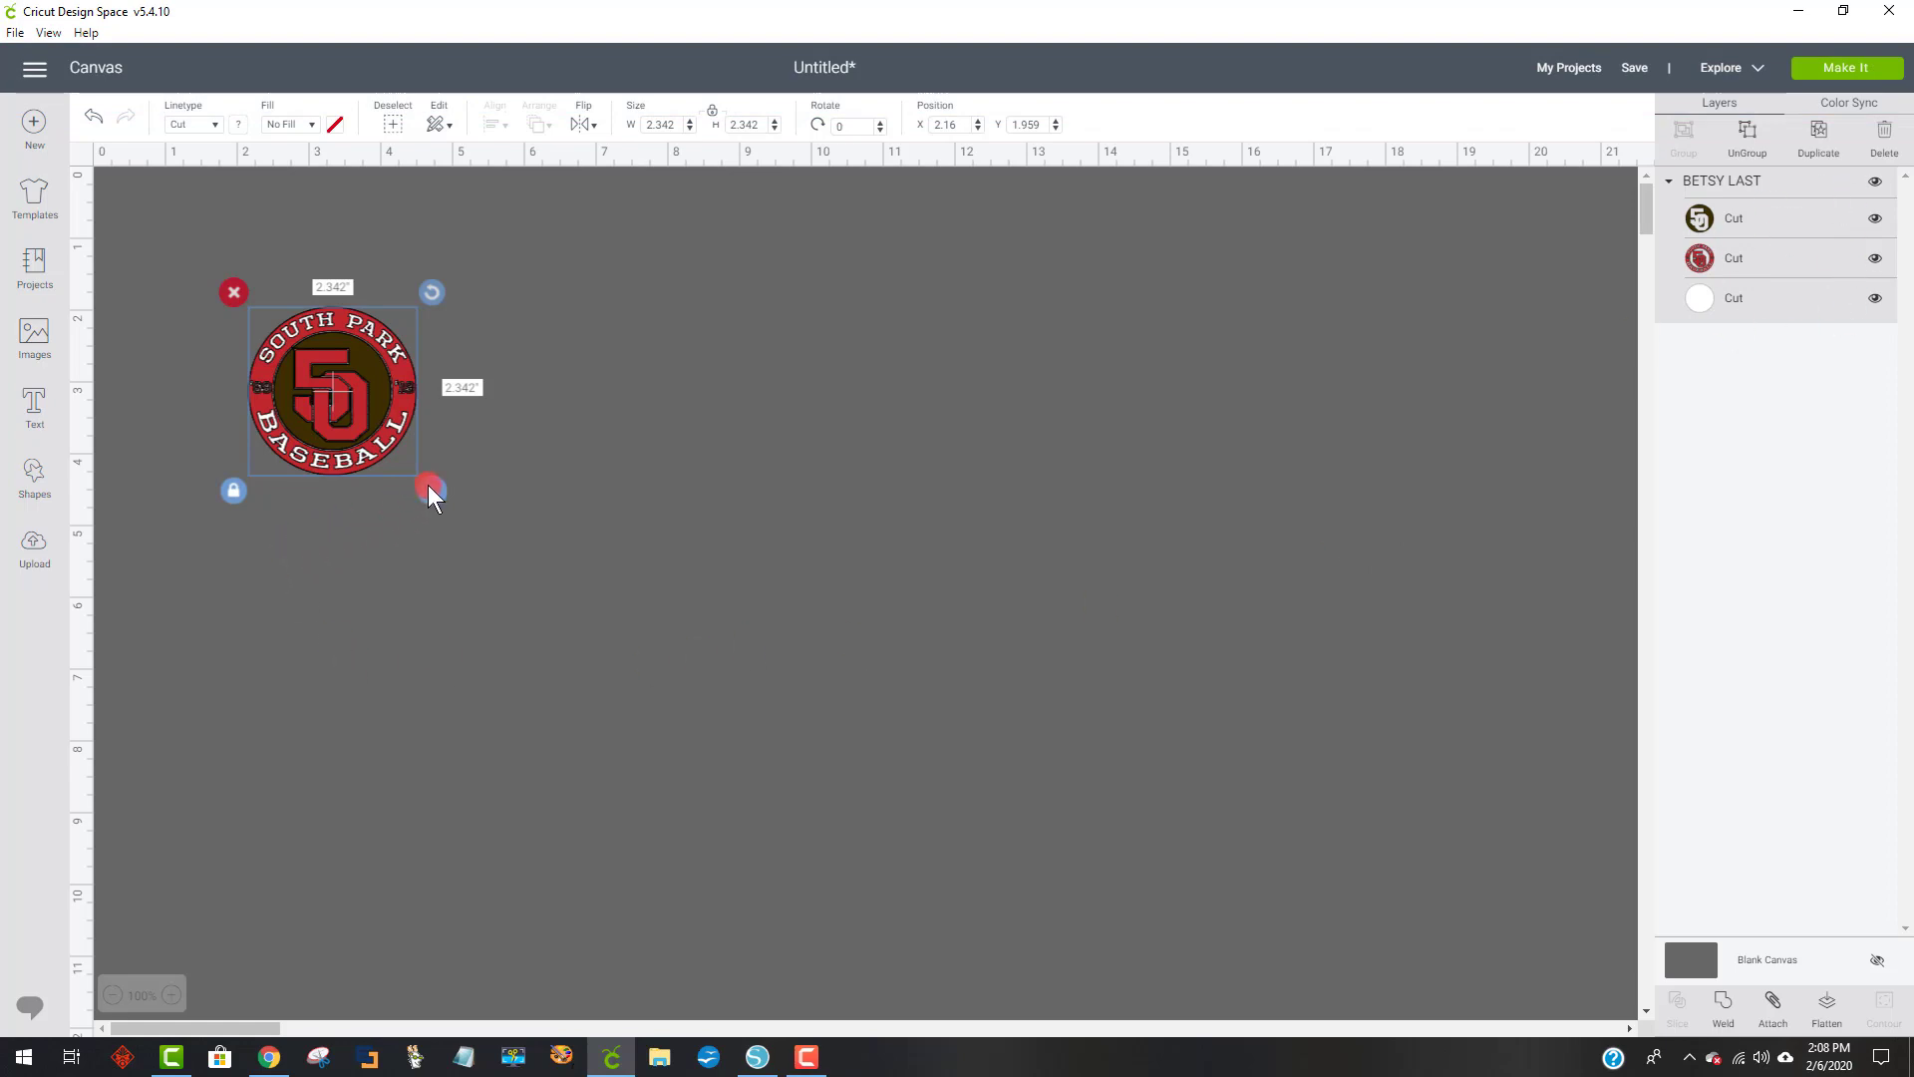
- Enlarge the inserted logo to about 10.47 in wide and keep it selected
drag(429, 489, 966, 518)
click(1515, 296)
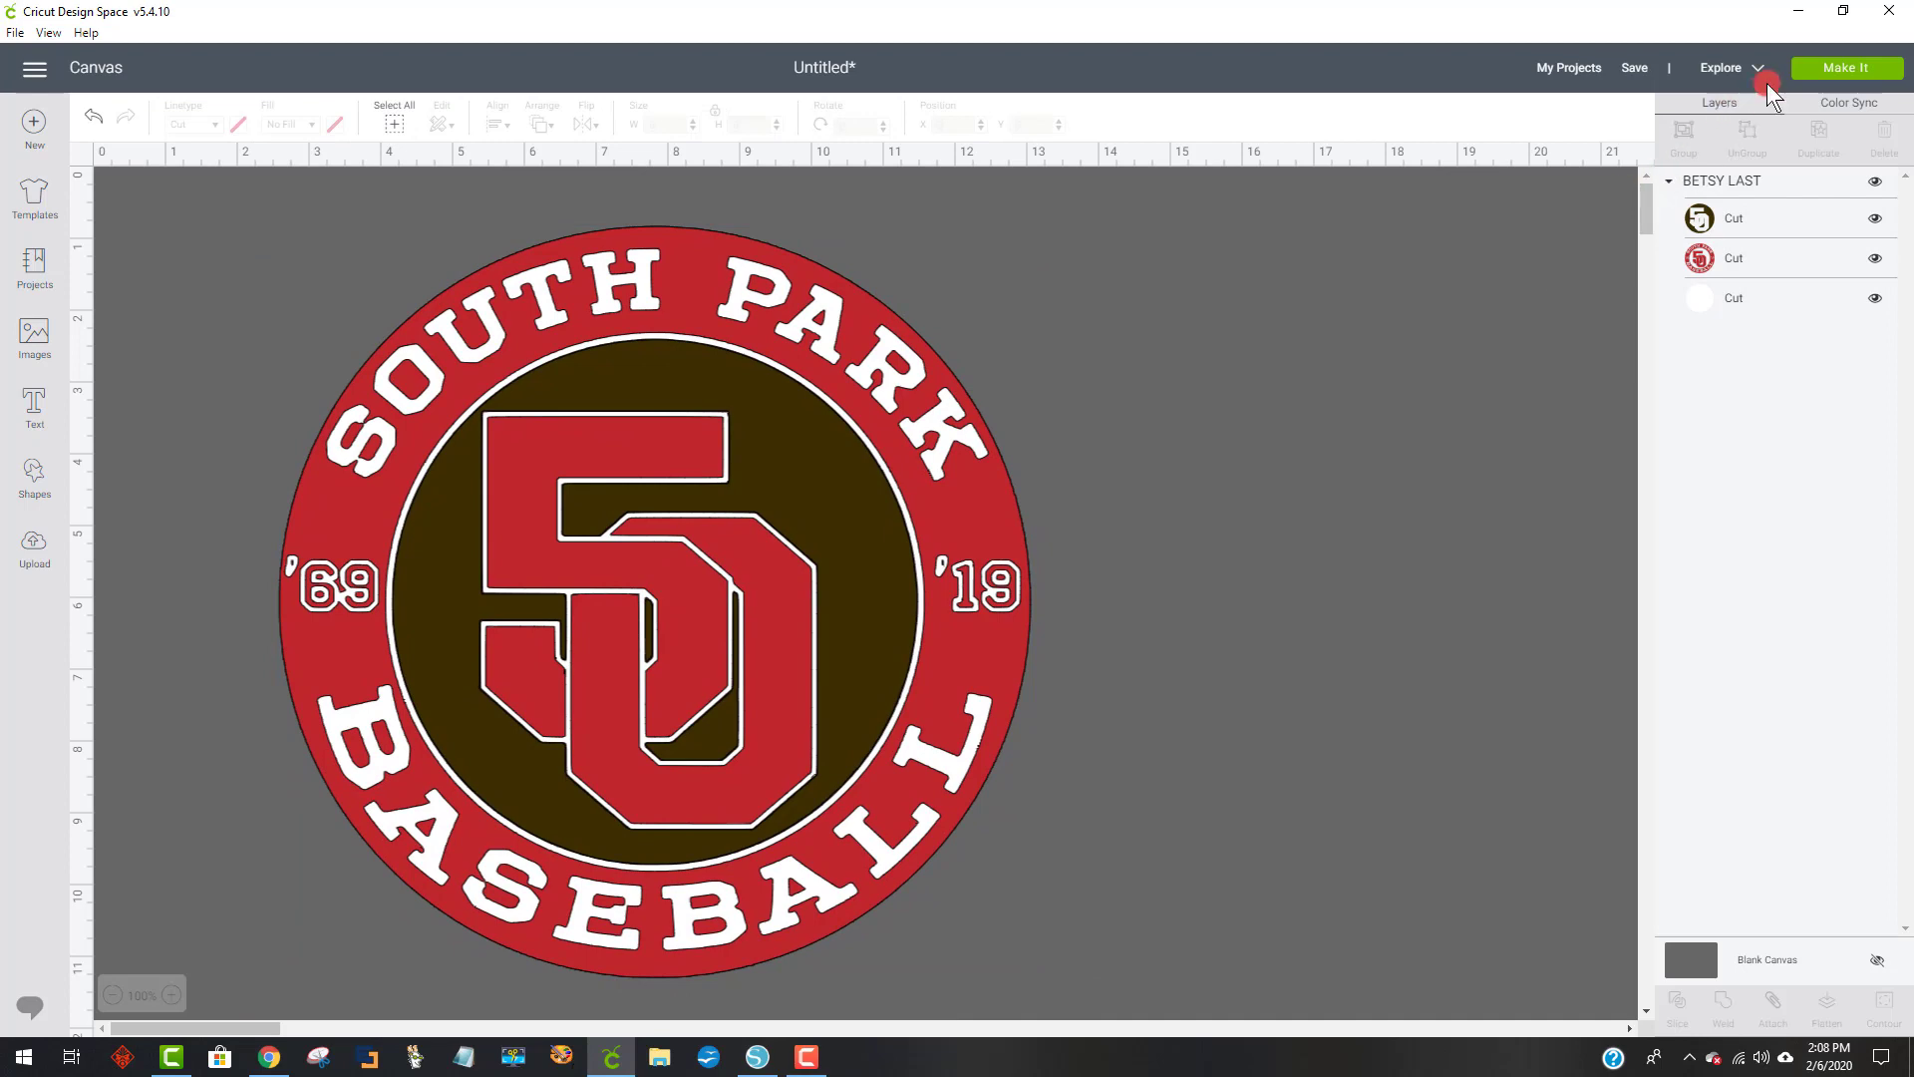
click(960, 680)
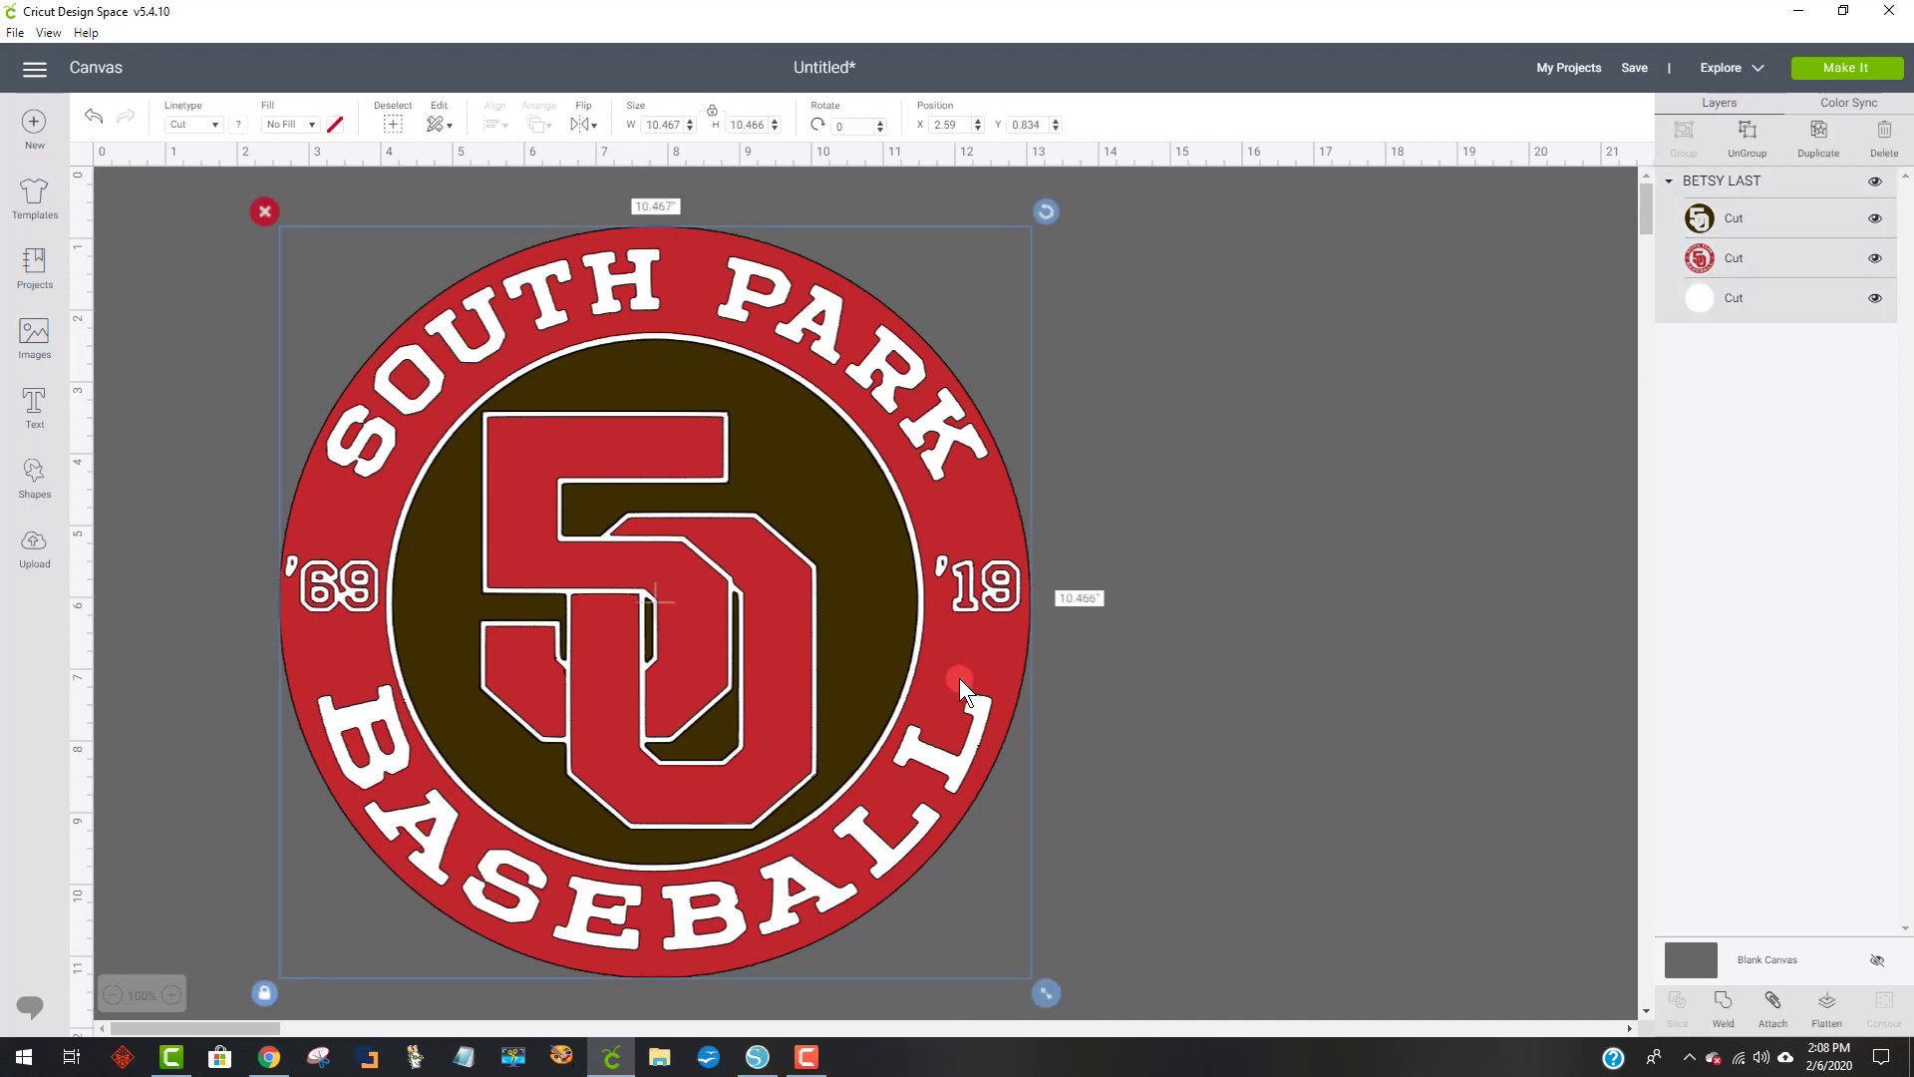
- Preview the cutting mats for the logo's white, brown and red layers, then return to the canvas
click(1845, 67)
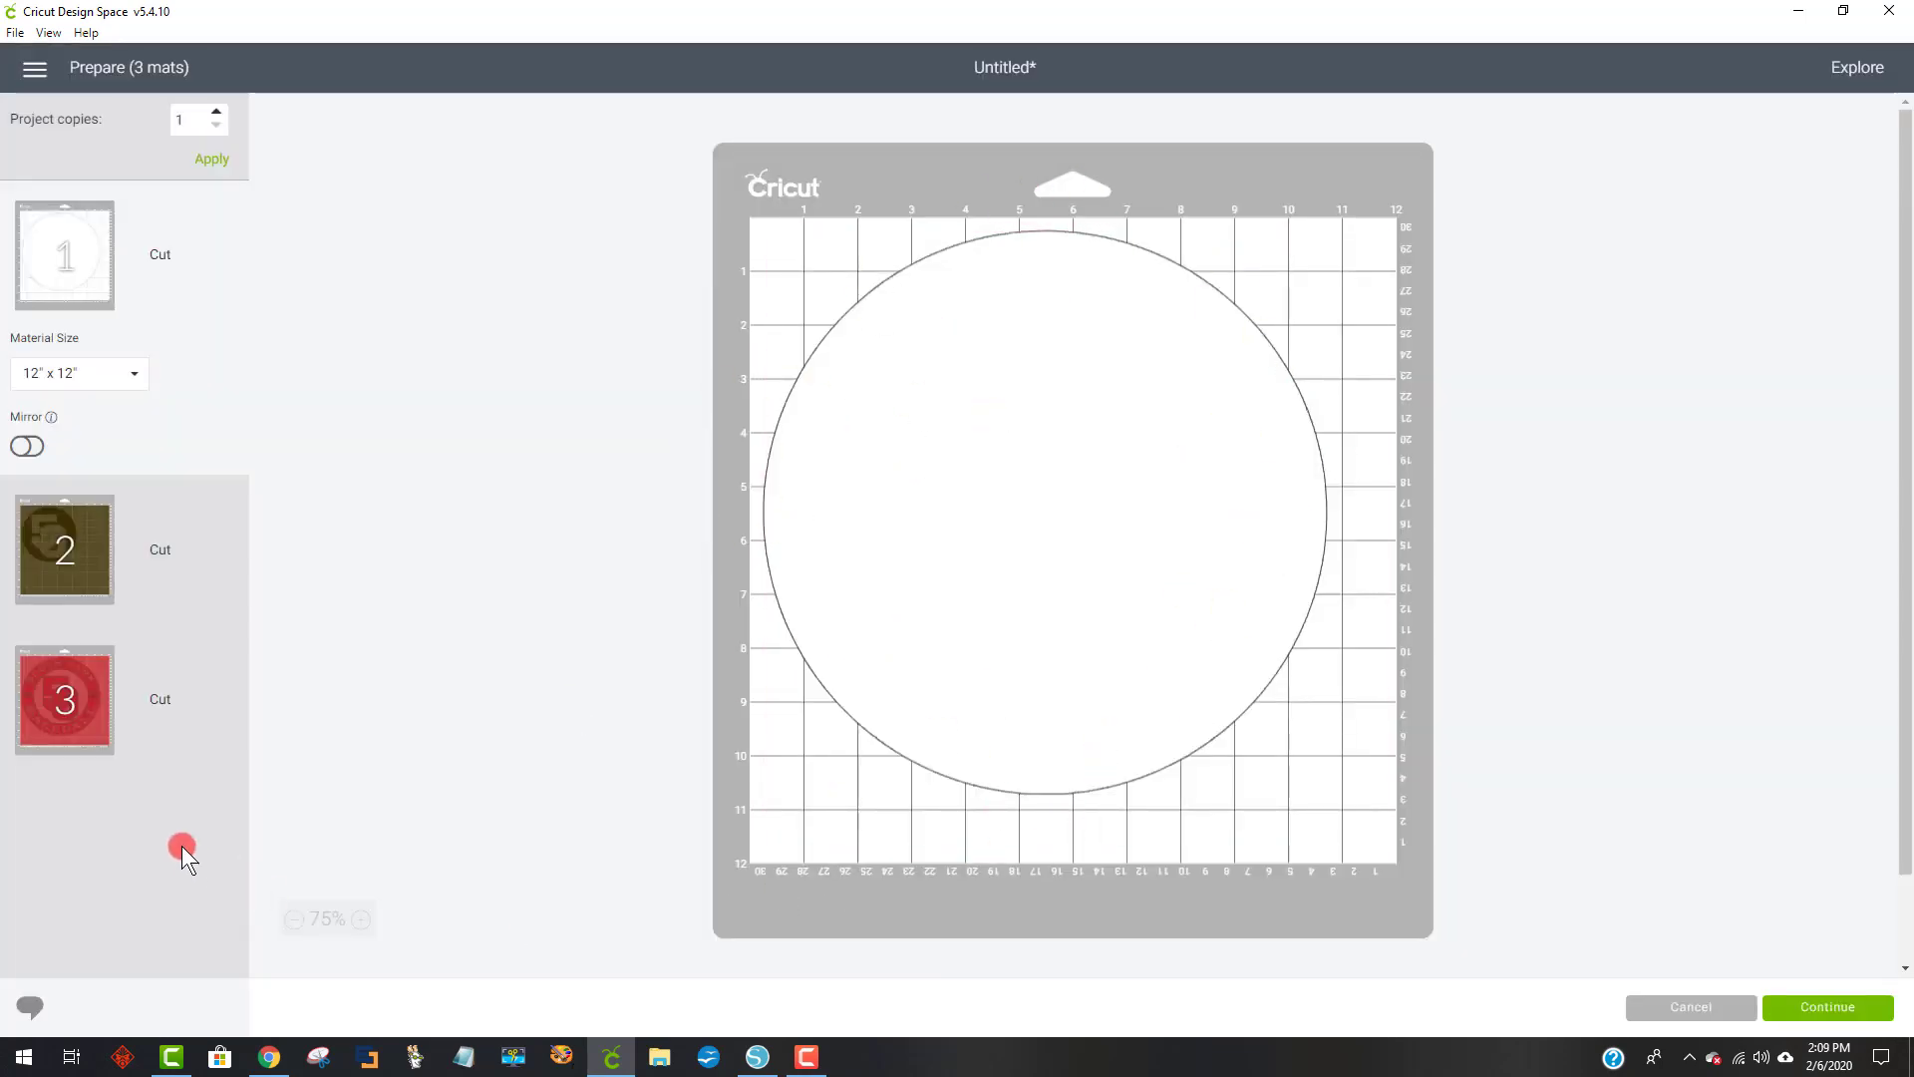
click(77, 562)
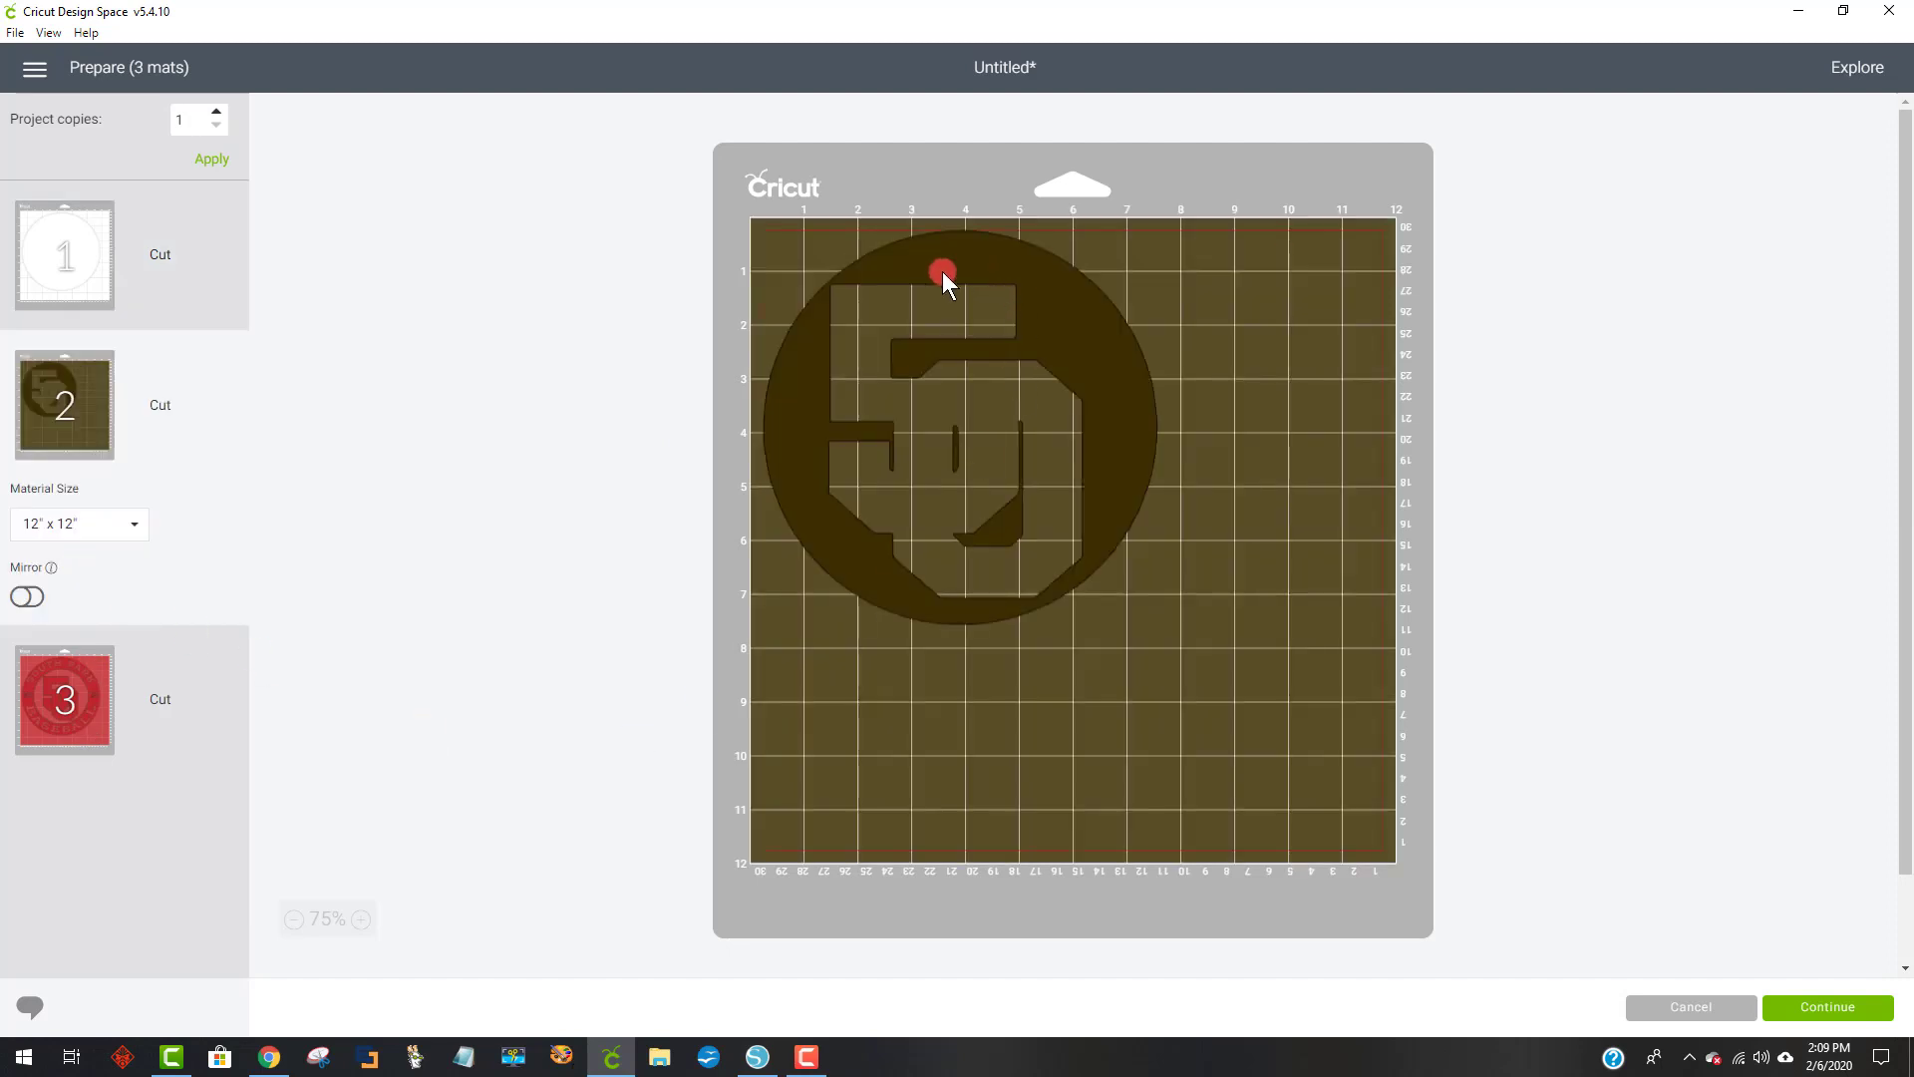
click(46, 720)
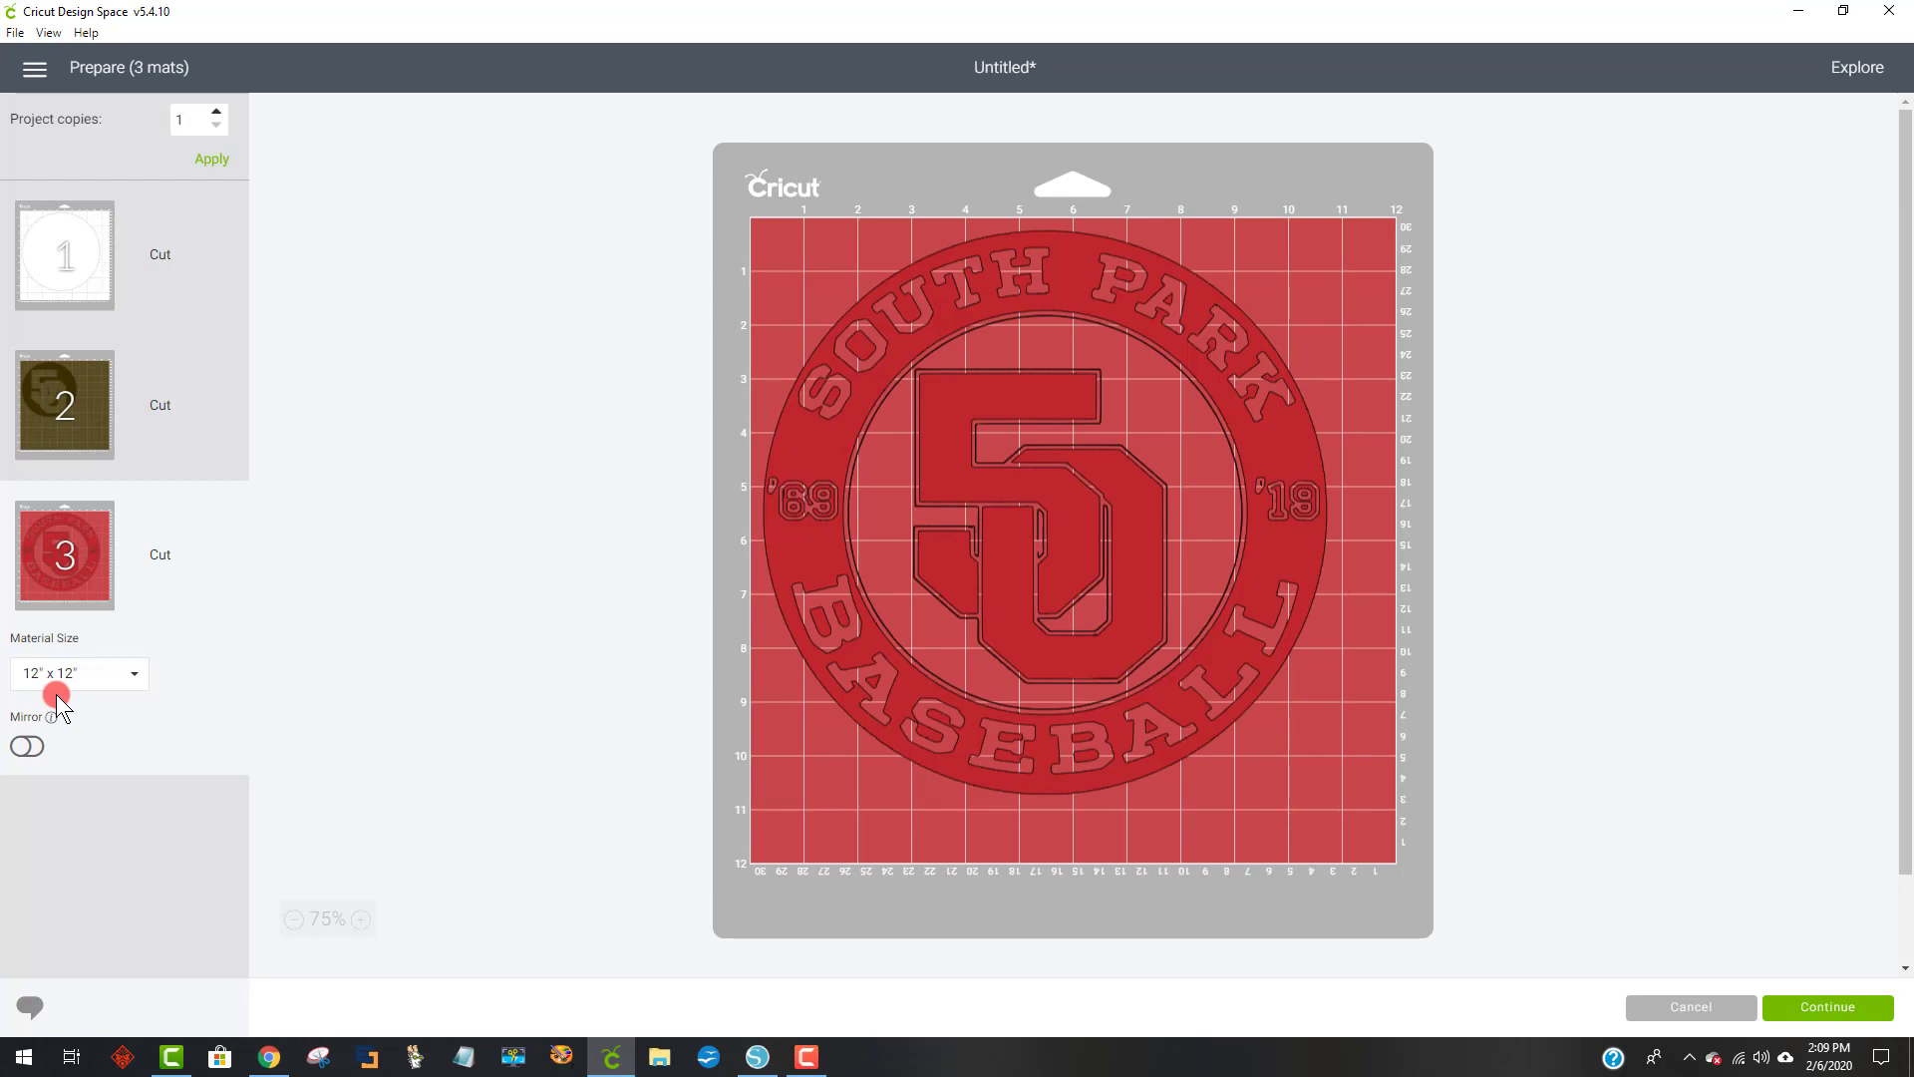
click(1712, 1007)
- Shrink the BETSY LAST logo to about 5.15 in wide and move it toward the canvas's upper-left corner
click(908, 698)
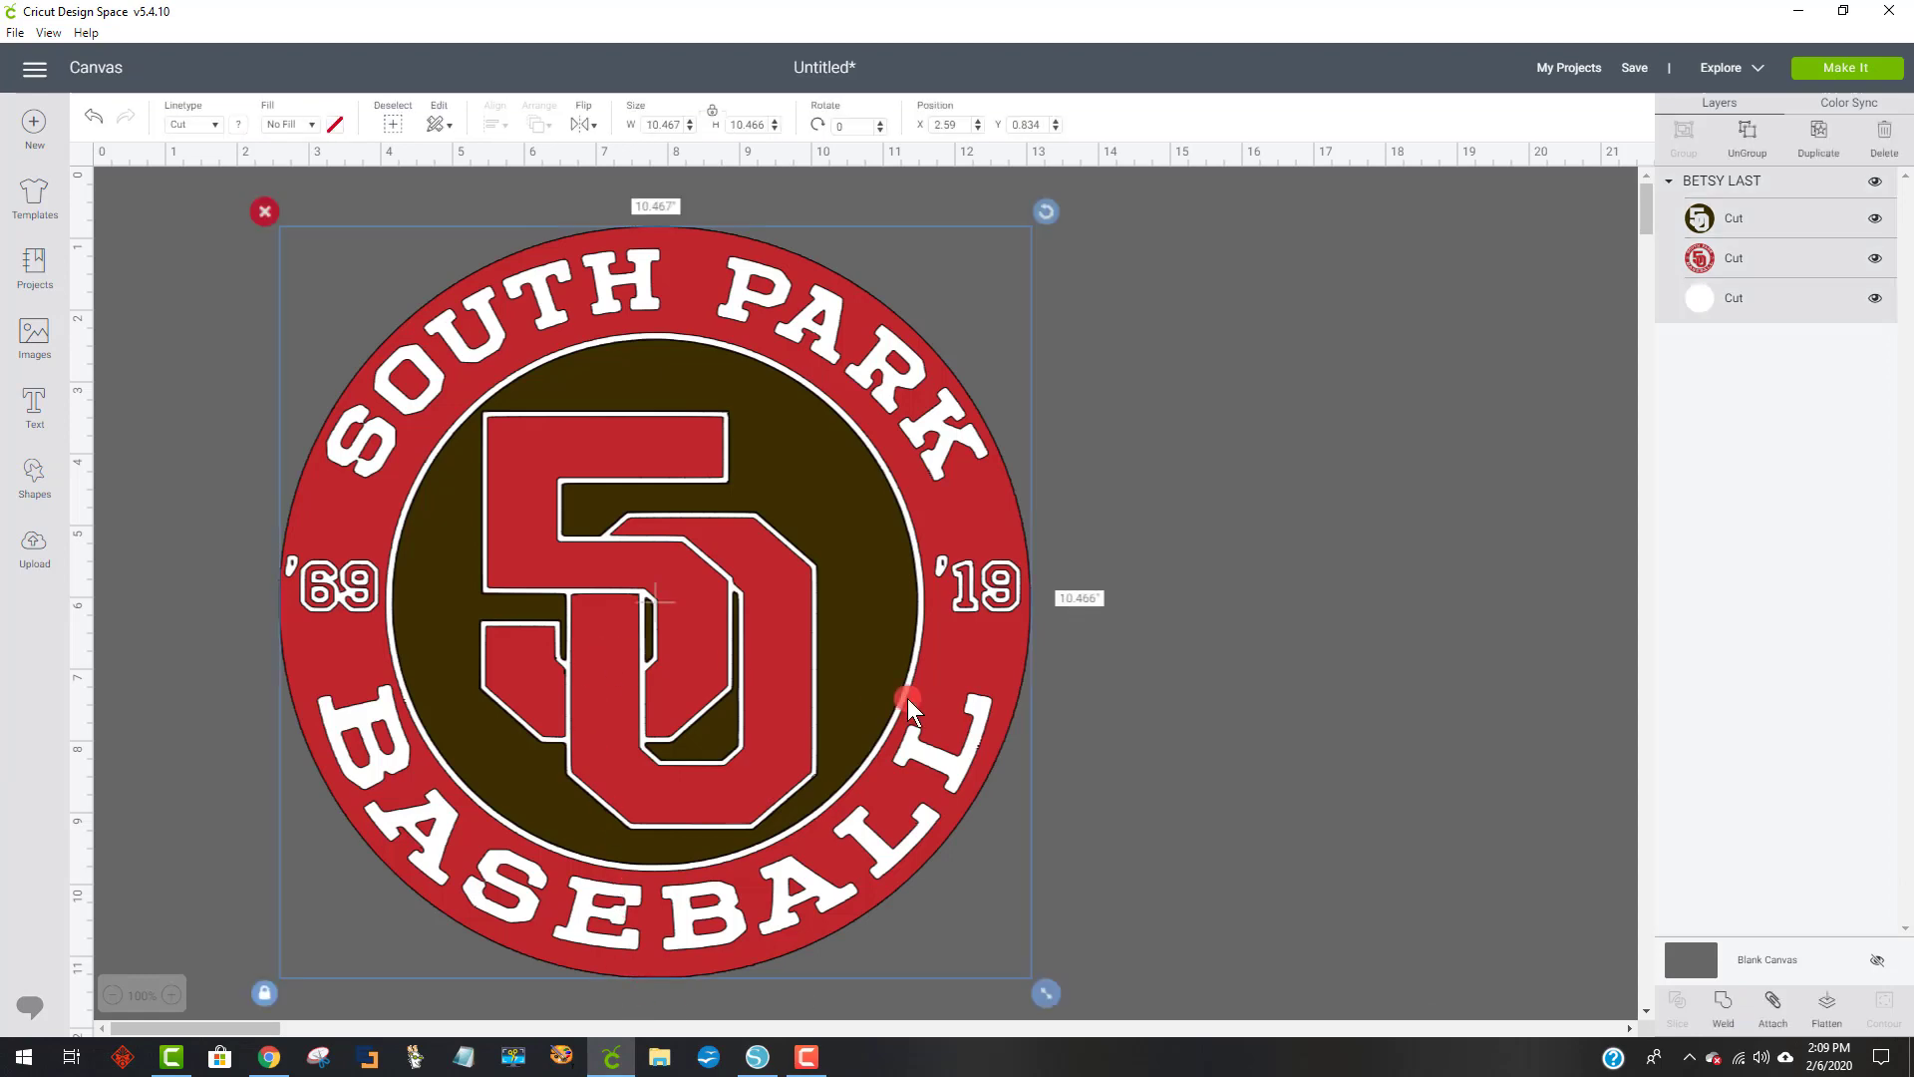
drag(787, 754, 662, 664)
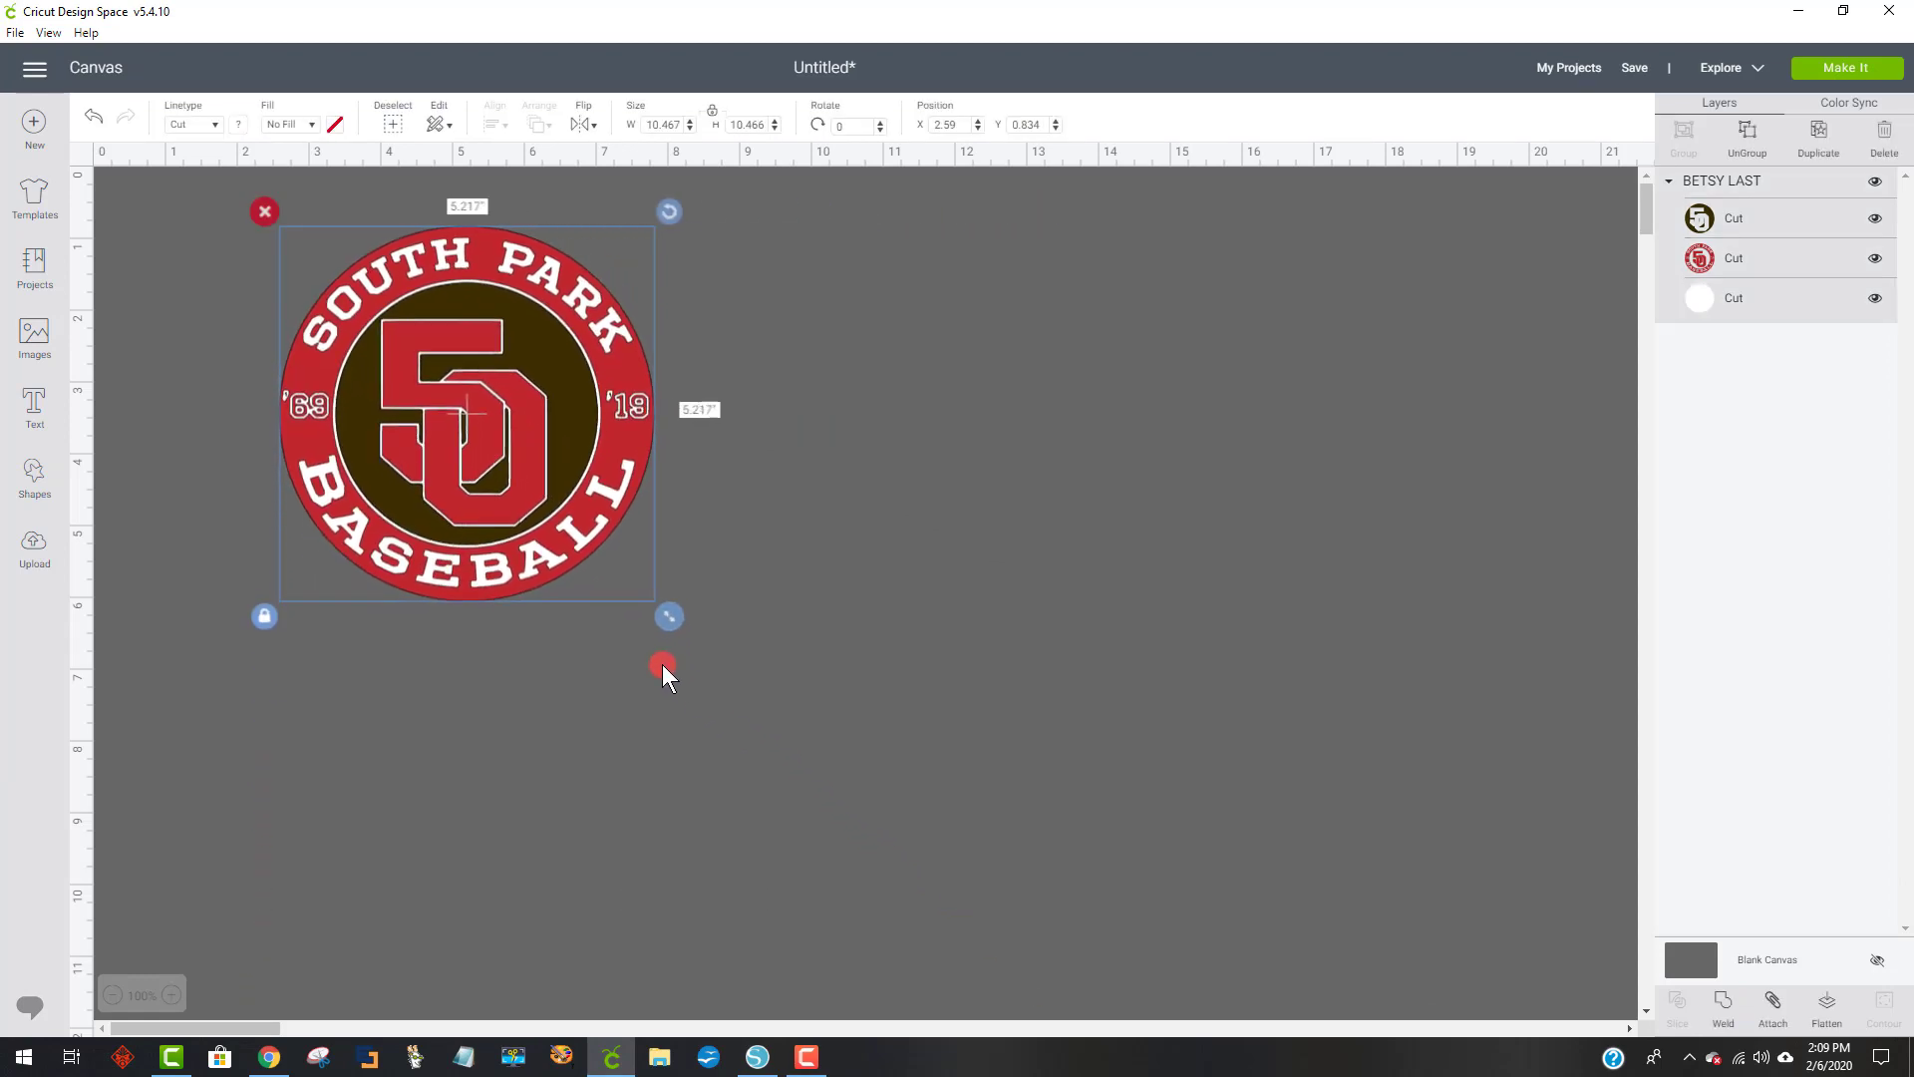
drag(602, 483, 425, 506)
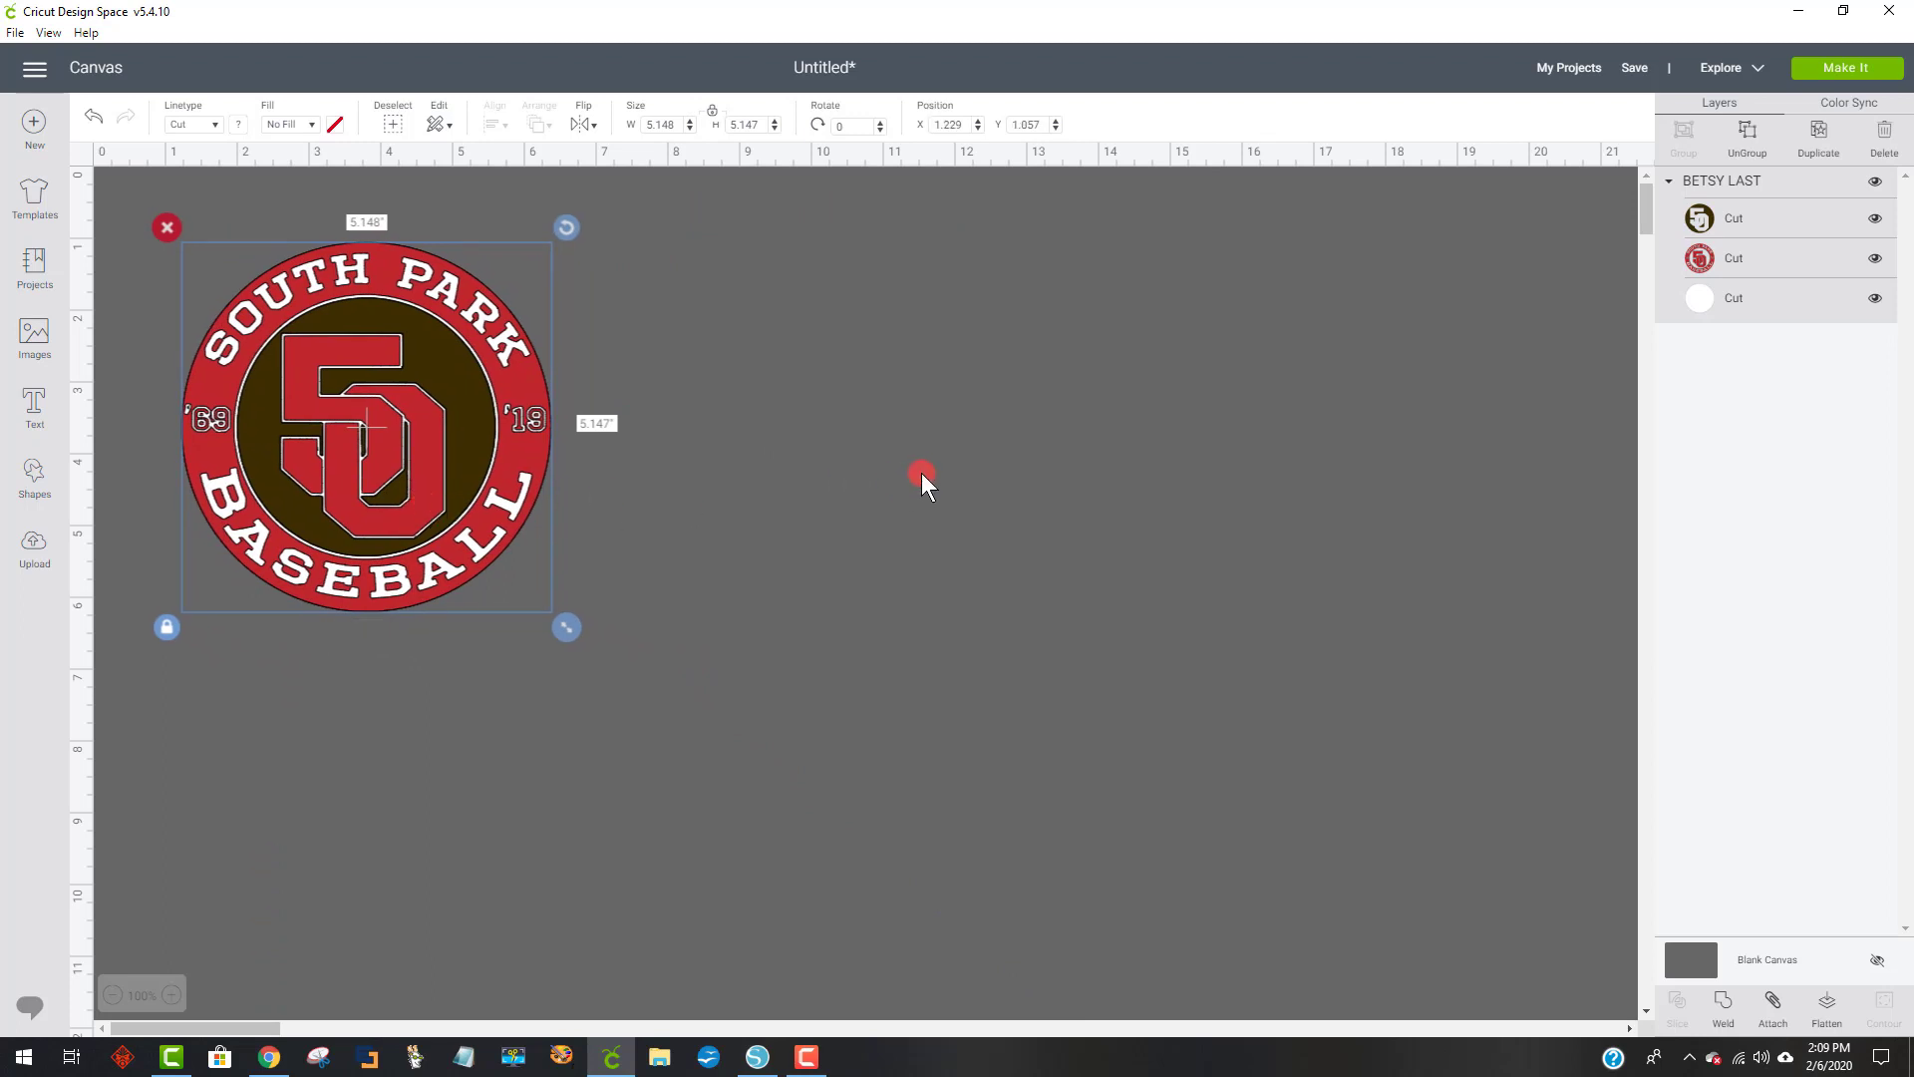
drag(426, 512, 425, 495)
- Insert the previously uploaded betsy3 version of the logo on the canvas from the recently uploaded images
click(58, 584)
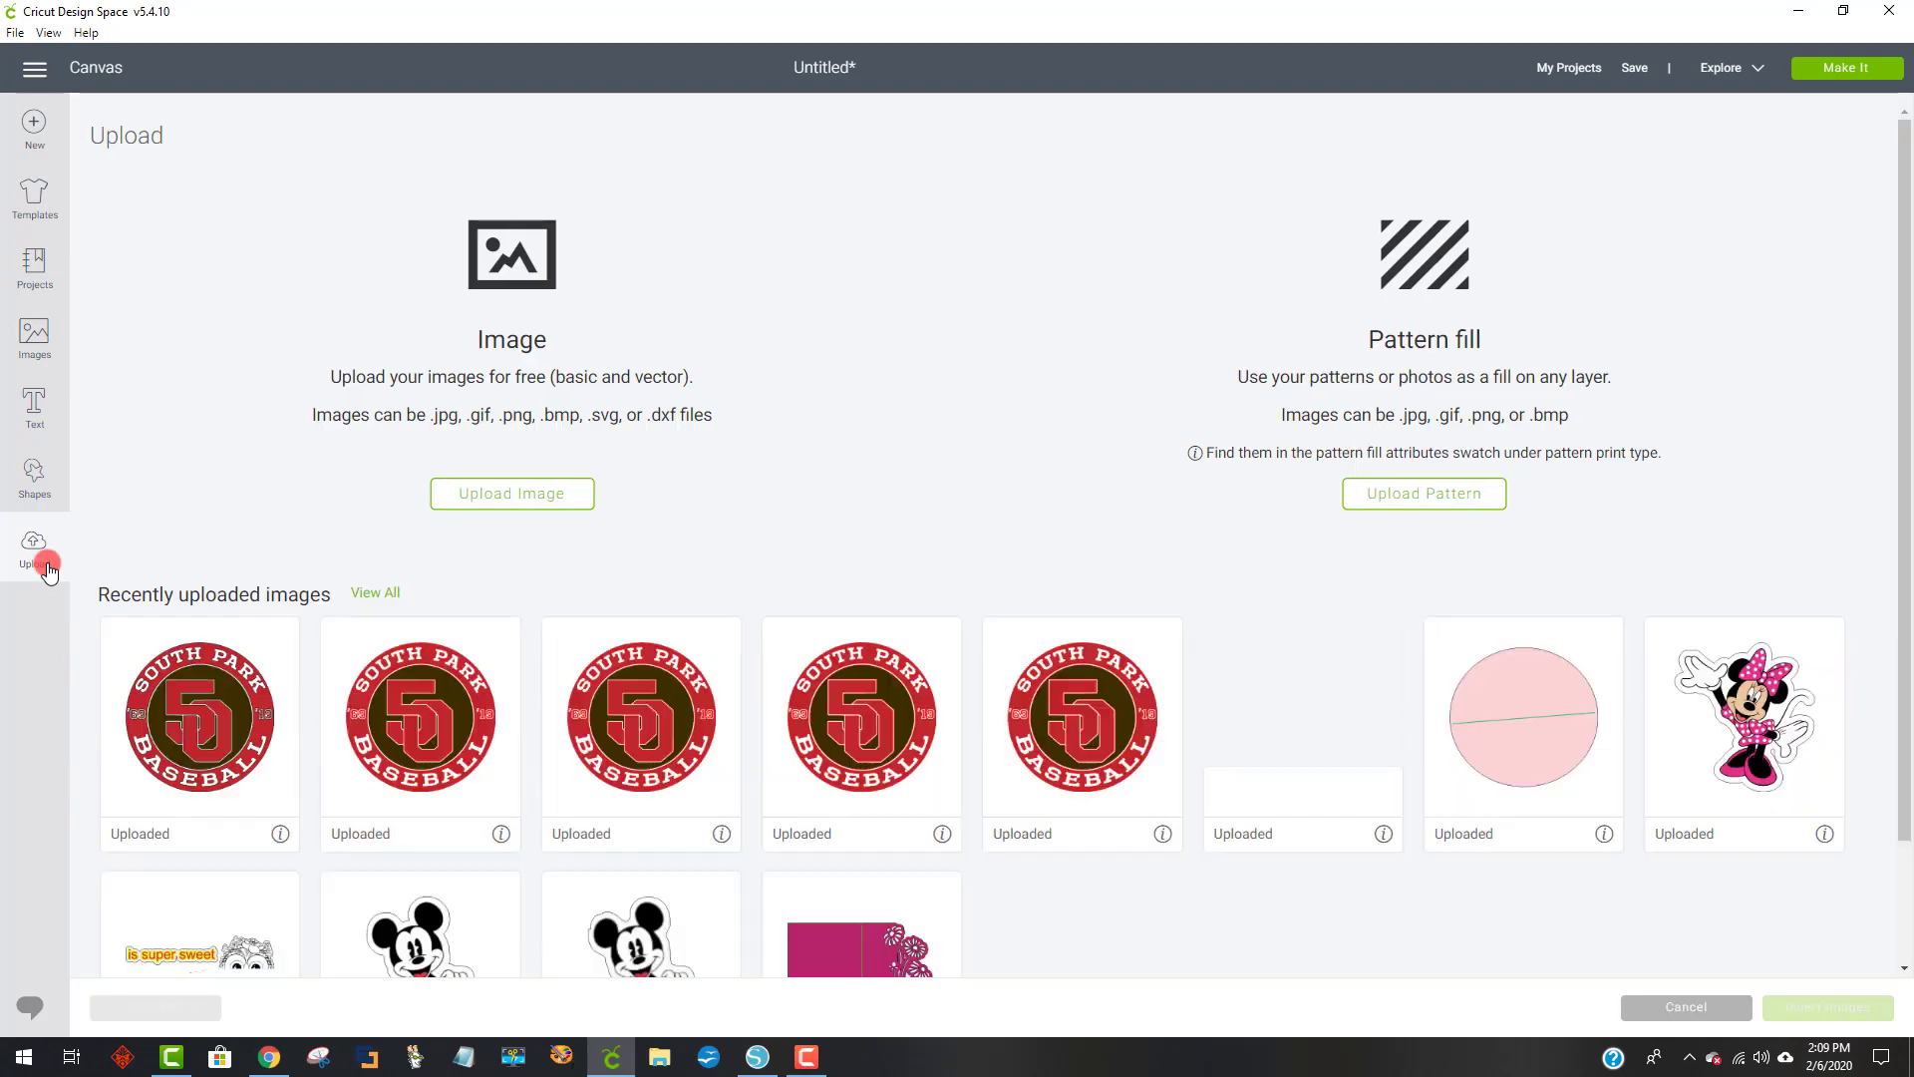
click(416, 726)
click(1589, 921)
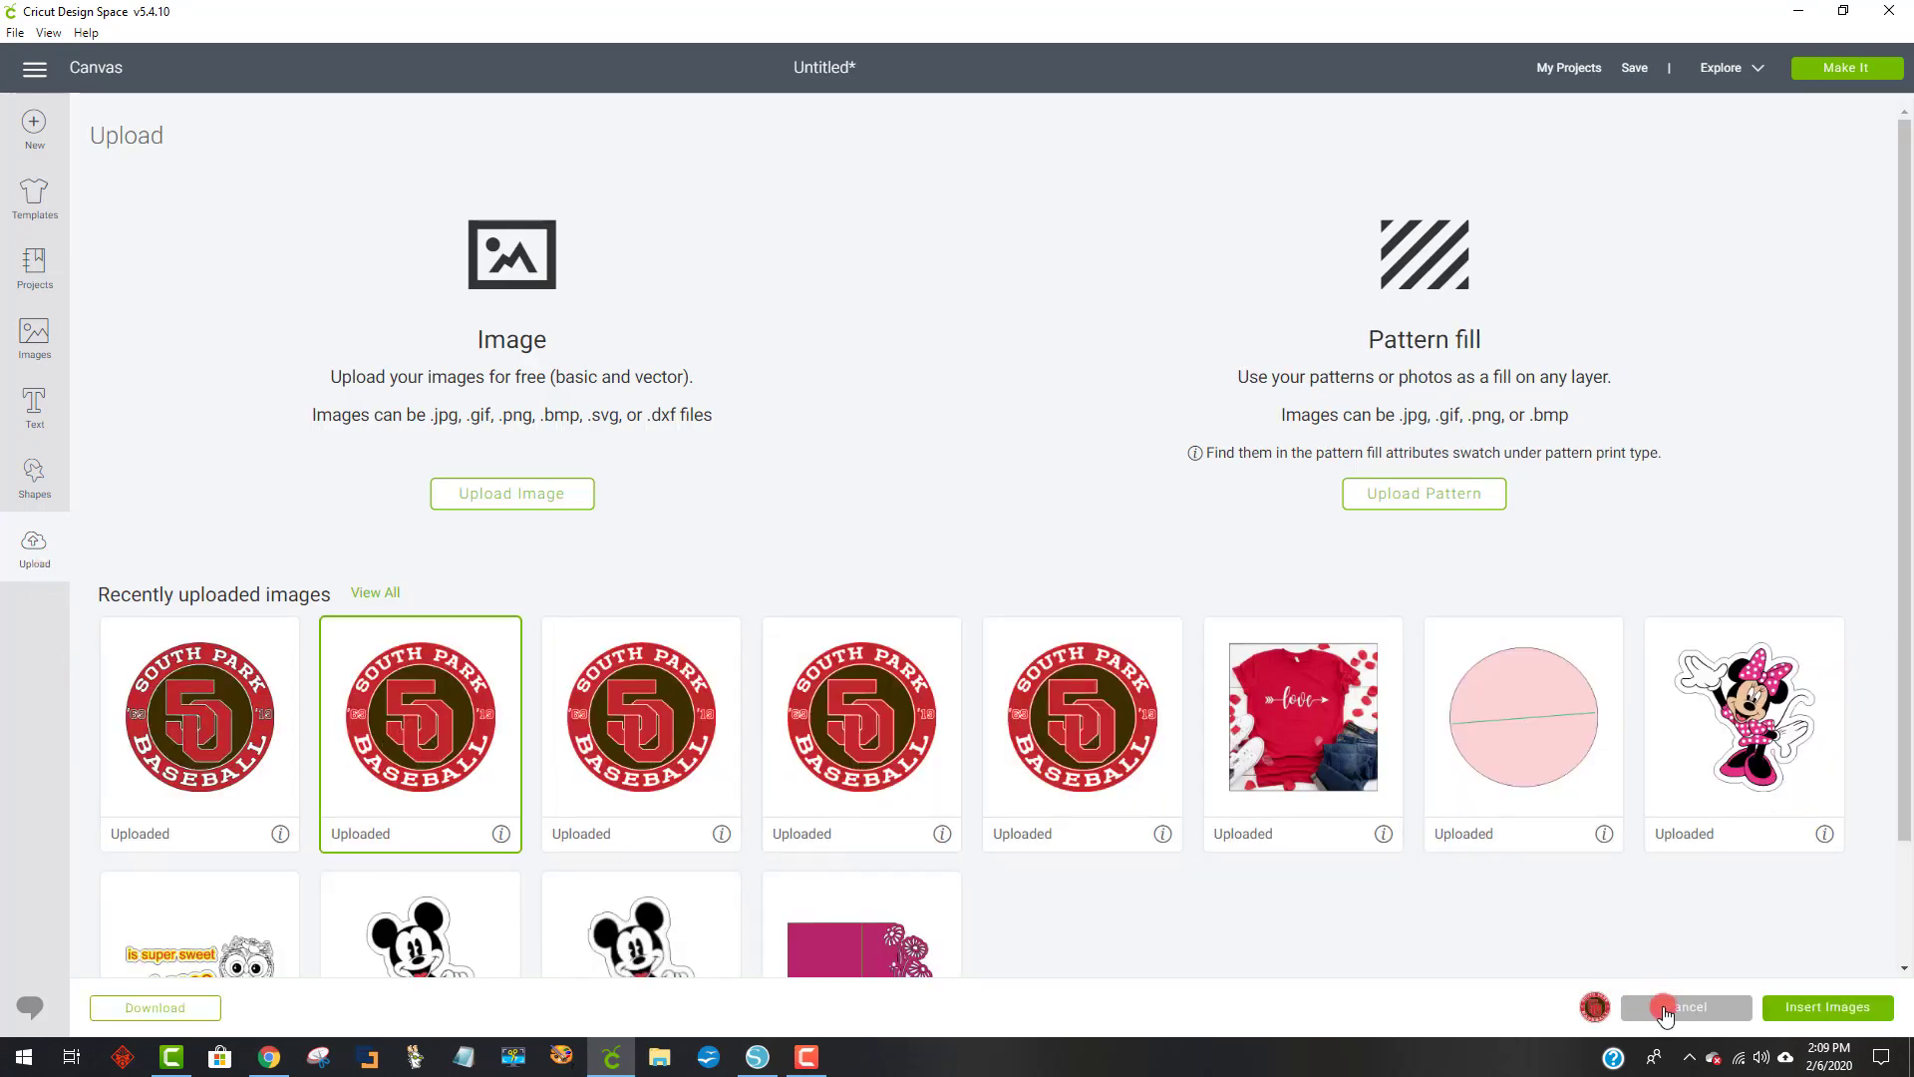
click(1849, 1007)
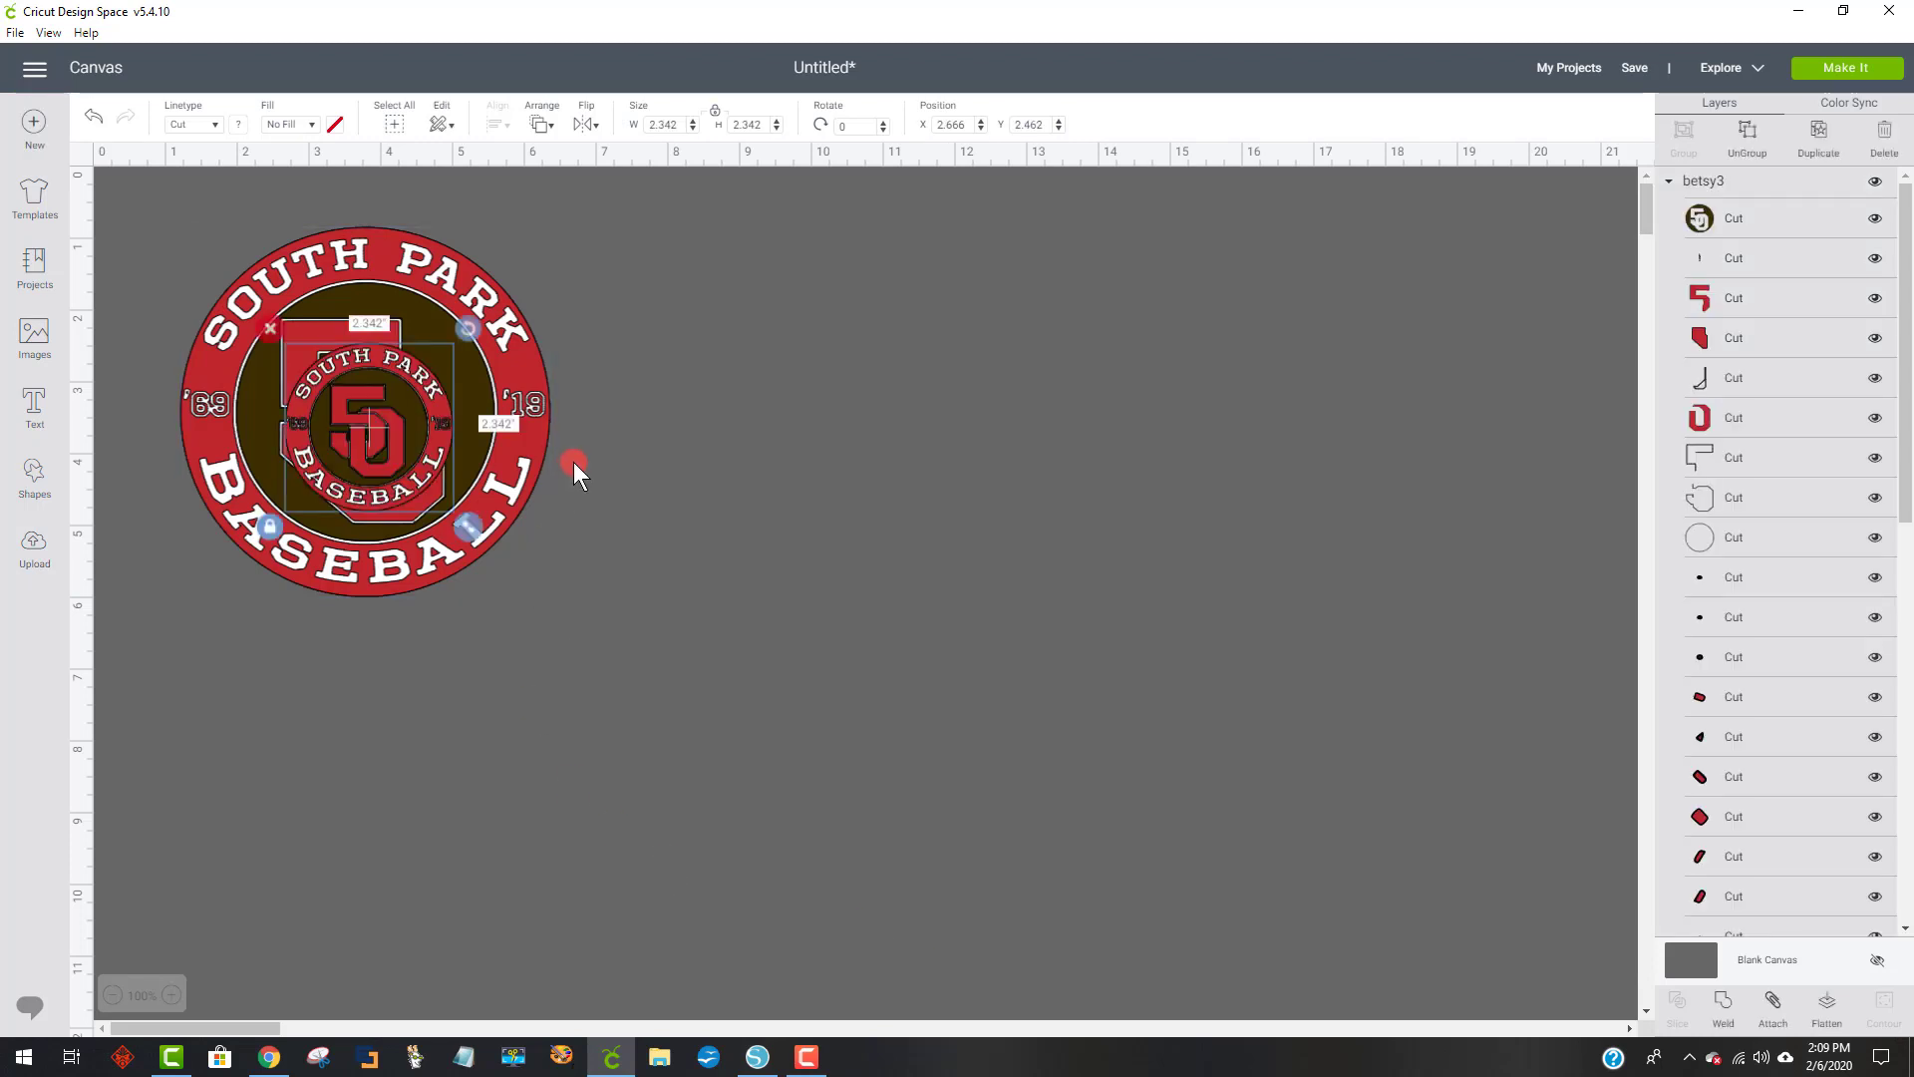
- Move the betsy3 logo clear of the larger BETSY LAST logo and delete the BETSY LAST logo
drag(433, 464, 898, 429)
click(510, 423)
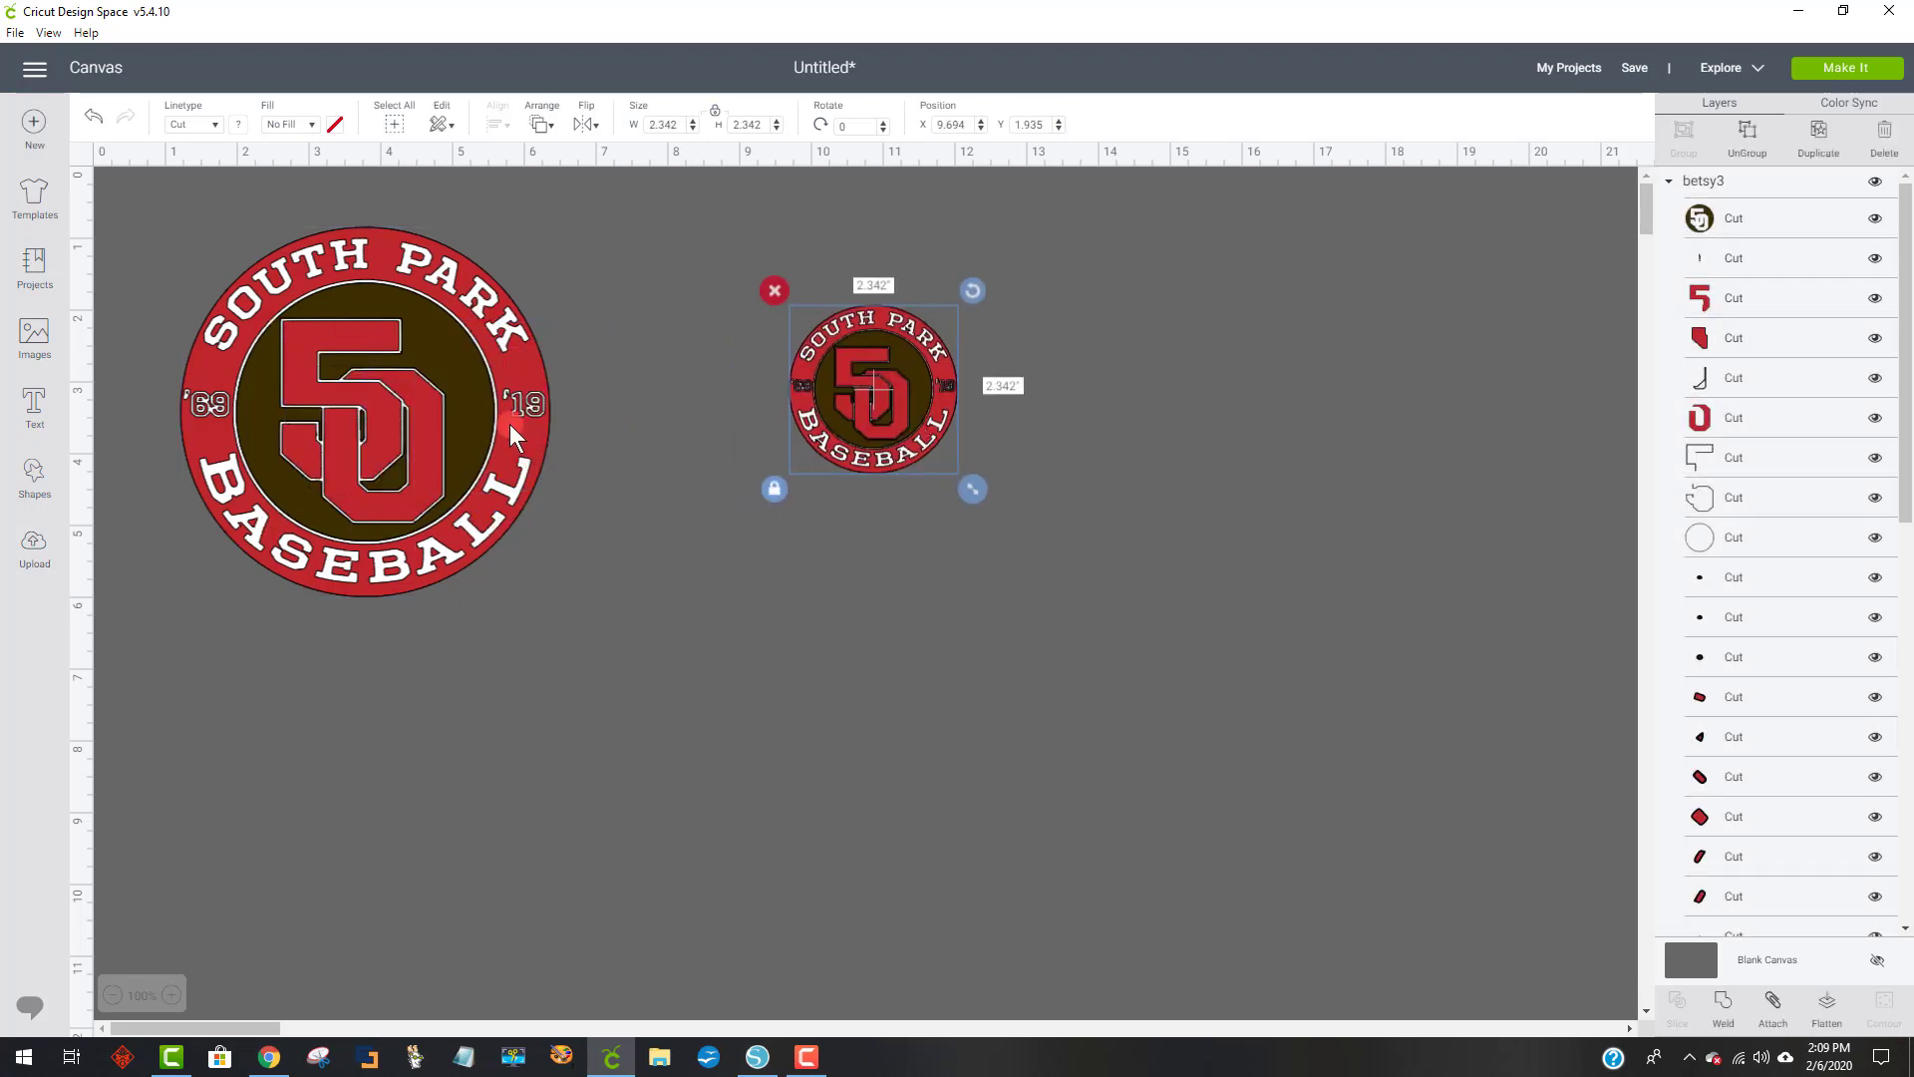
key(Delete)
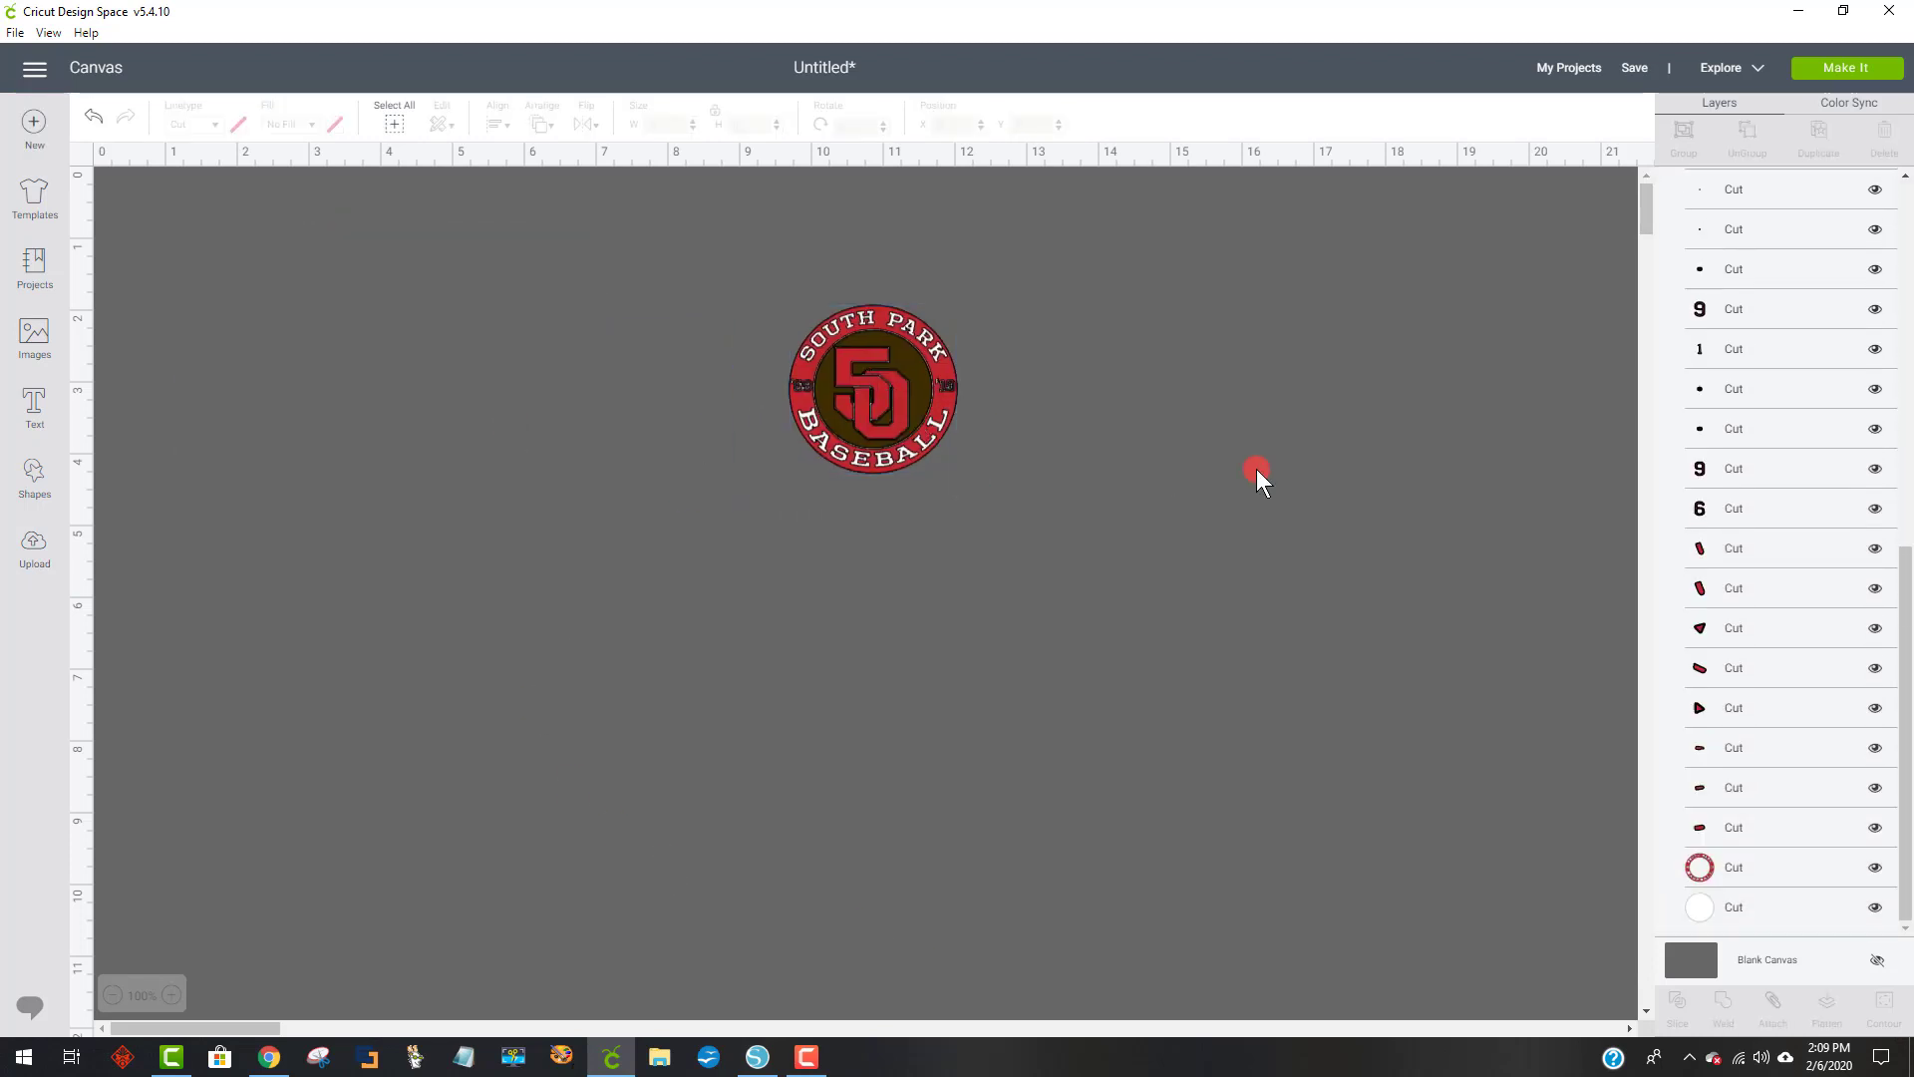
- Enlarge the betsy3 logo to about 8.83 in wide and move it to the middle of the canvas
click(931, 401)
drag(997, 498, 1373, 770)
drag(1198, 650, 907, 620)
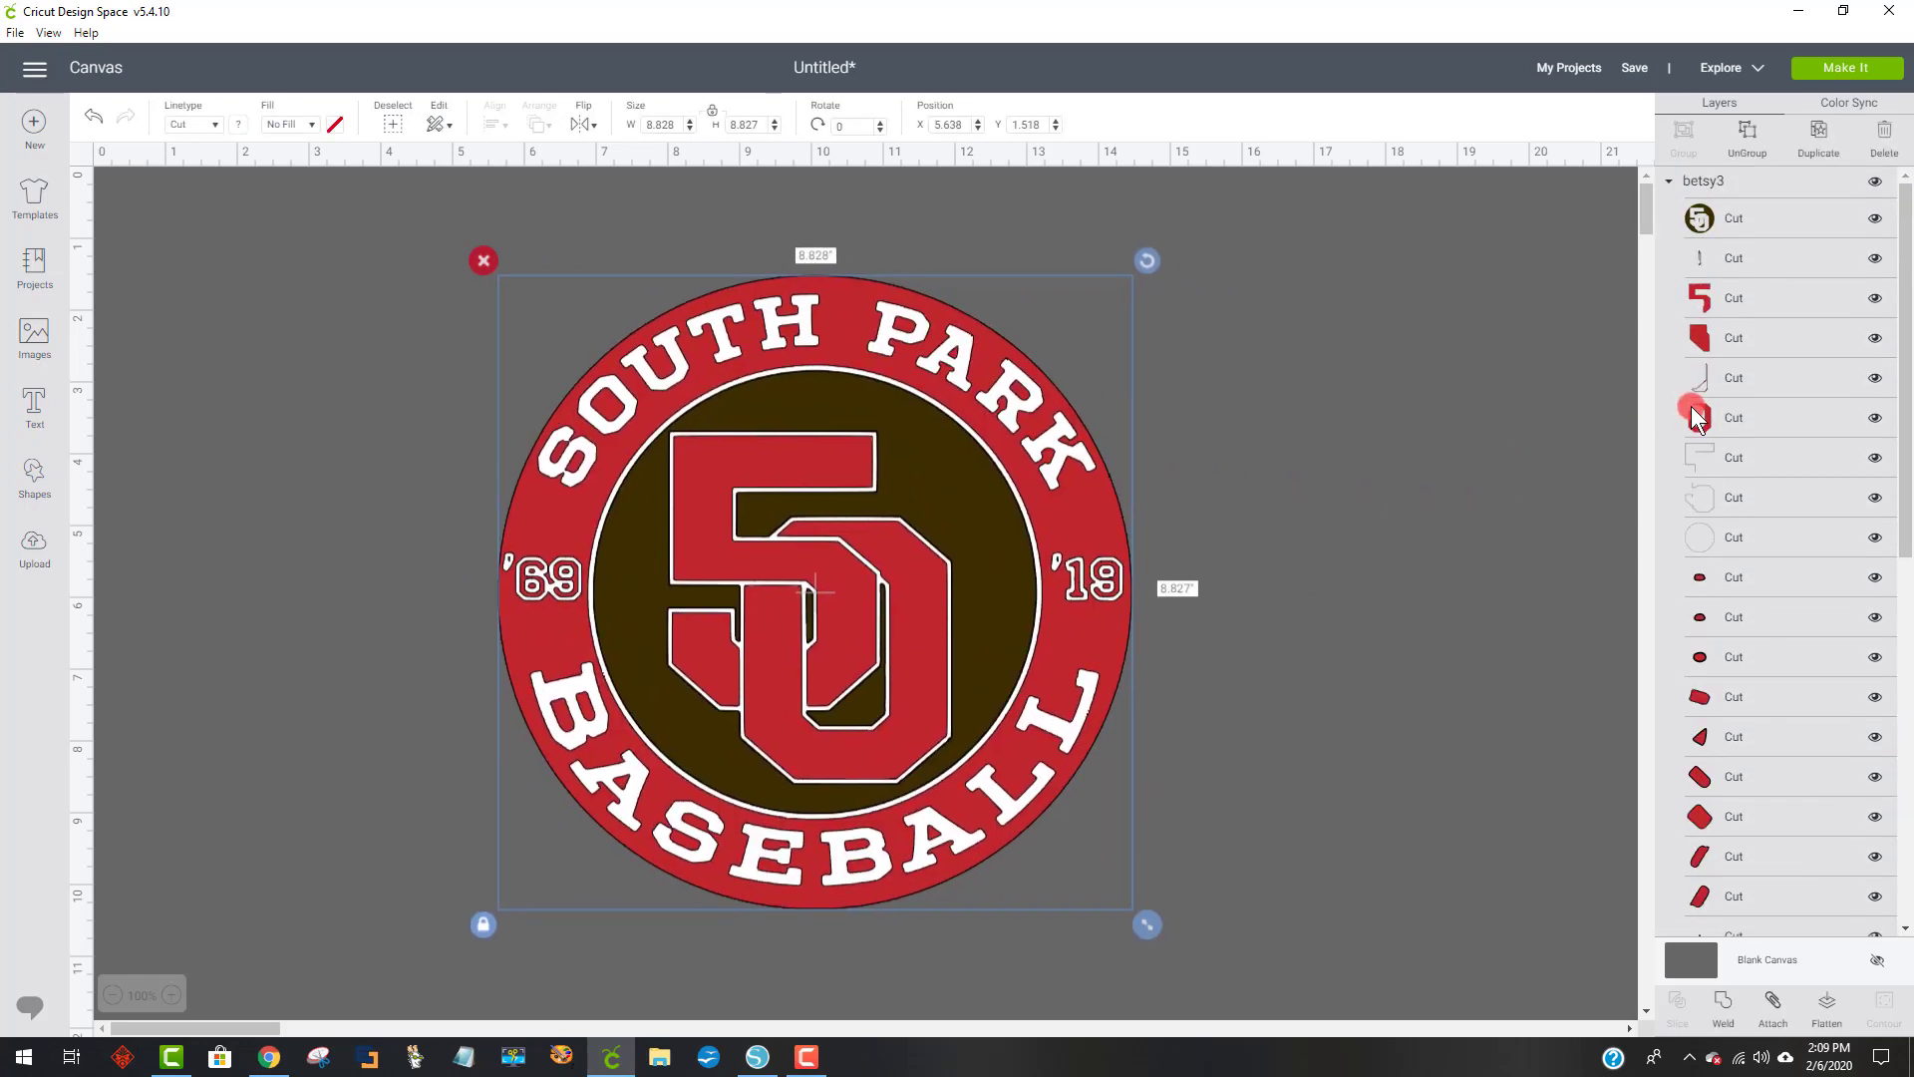
- Review the full list of cut layers that make up the betsy3 logo
scroll(1718, 423, down, 4)
scroll(1737, 482, down, 4)
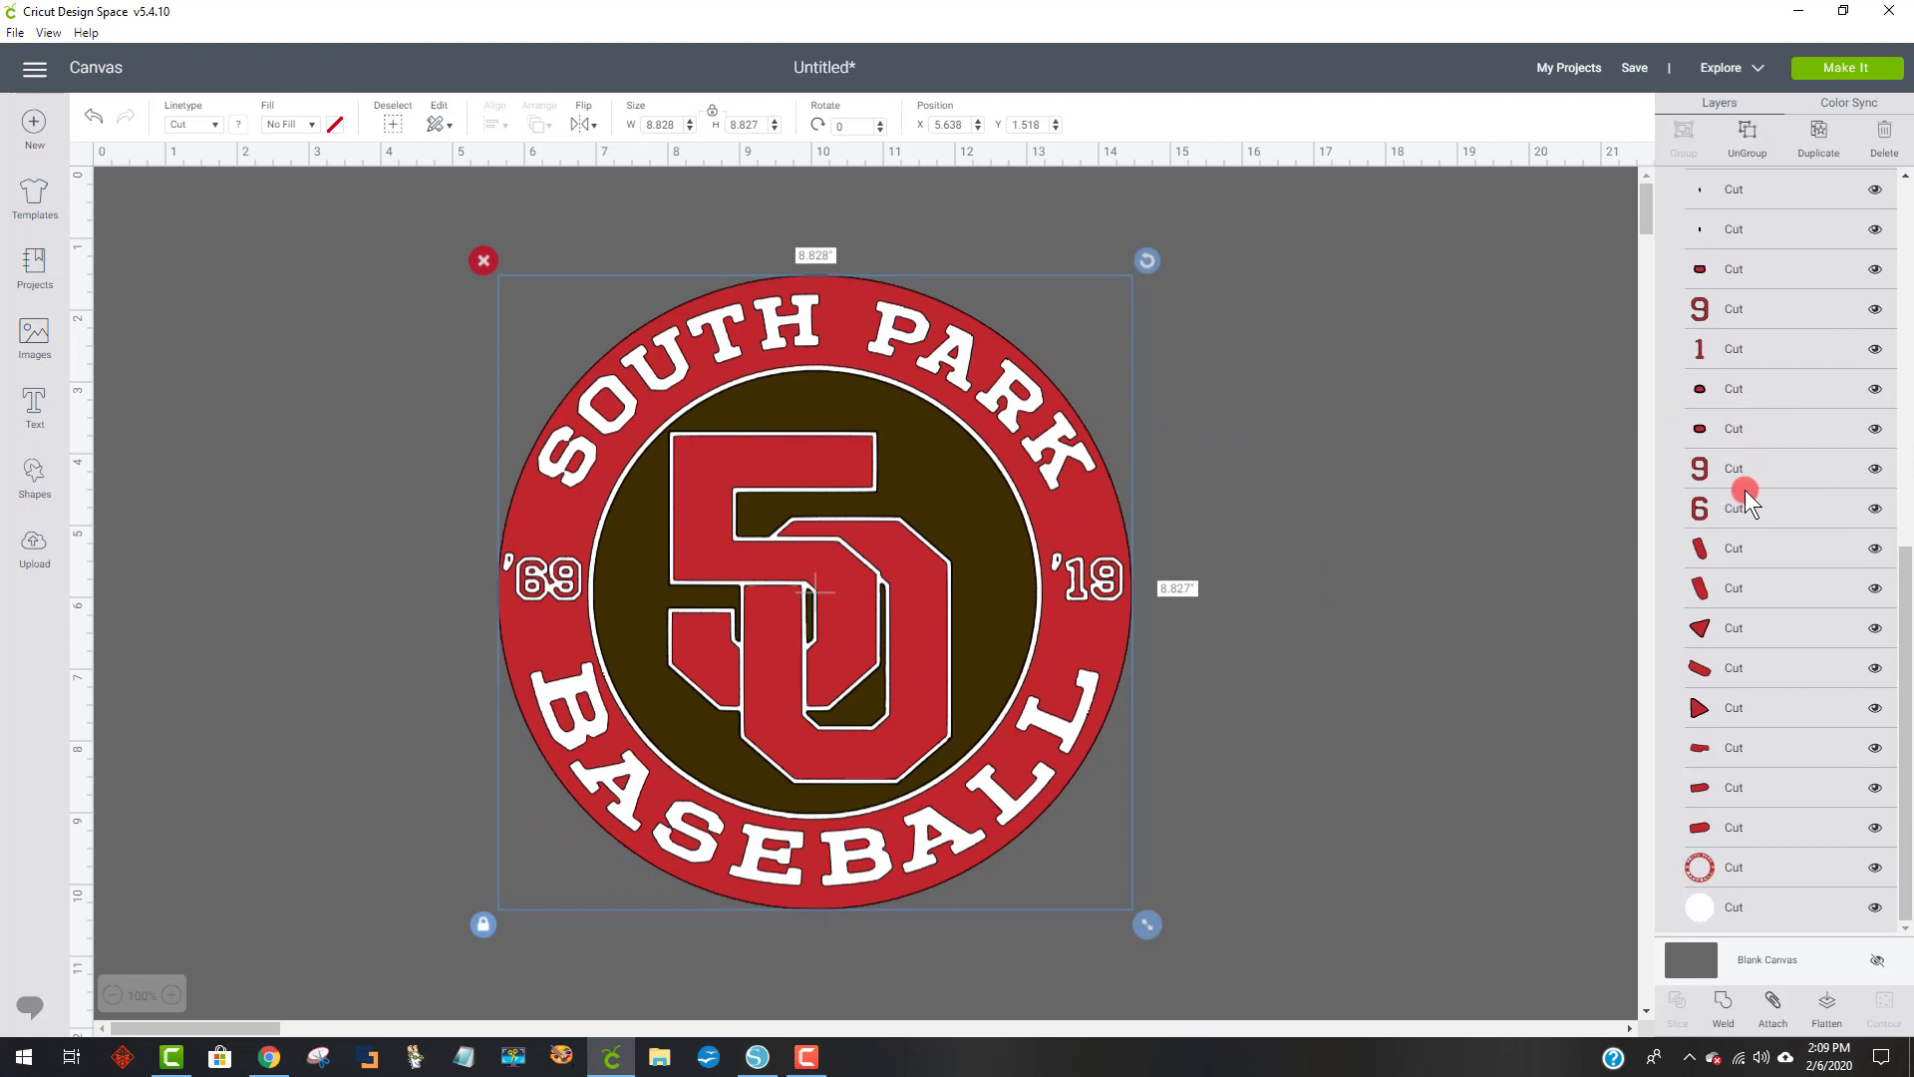
scroll(1761, 512, up, 6)
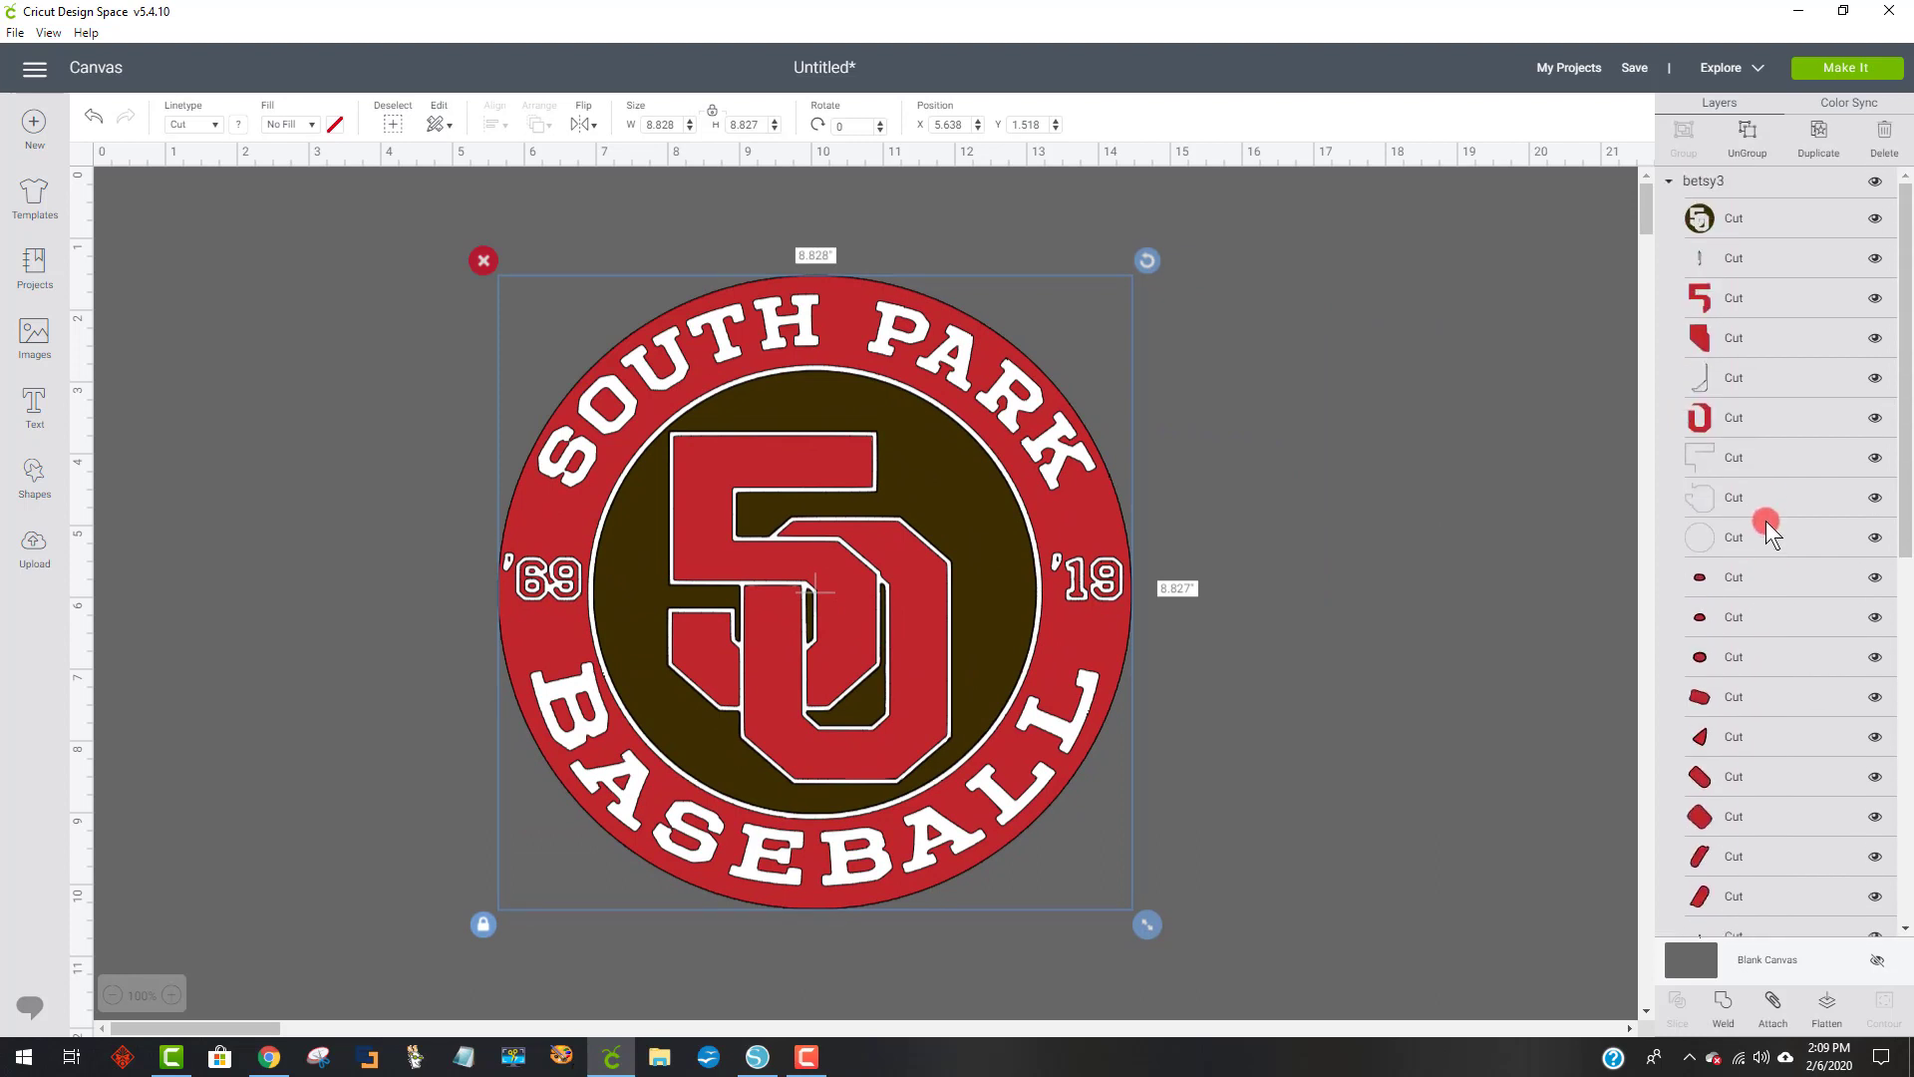
scroll(1766, 520, down, 6)
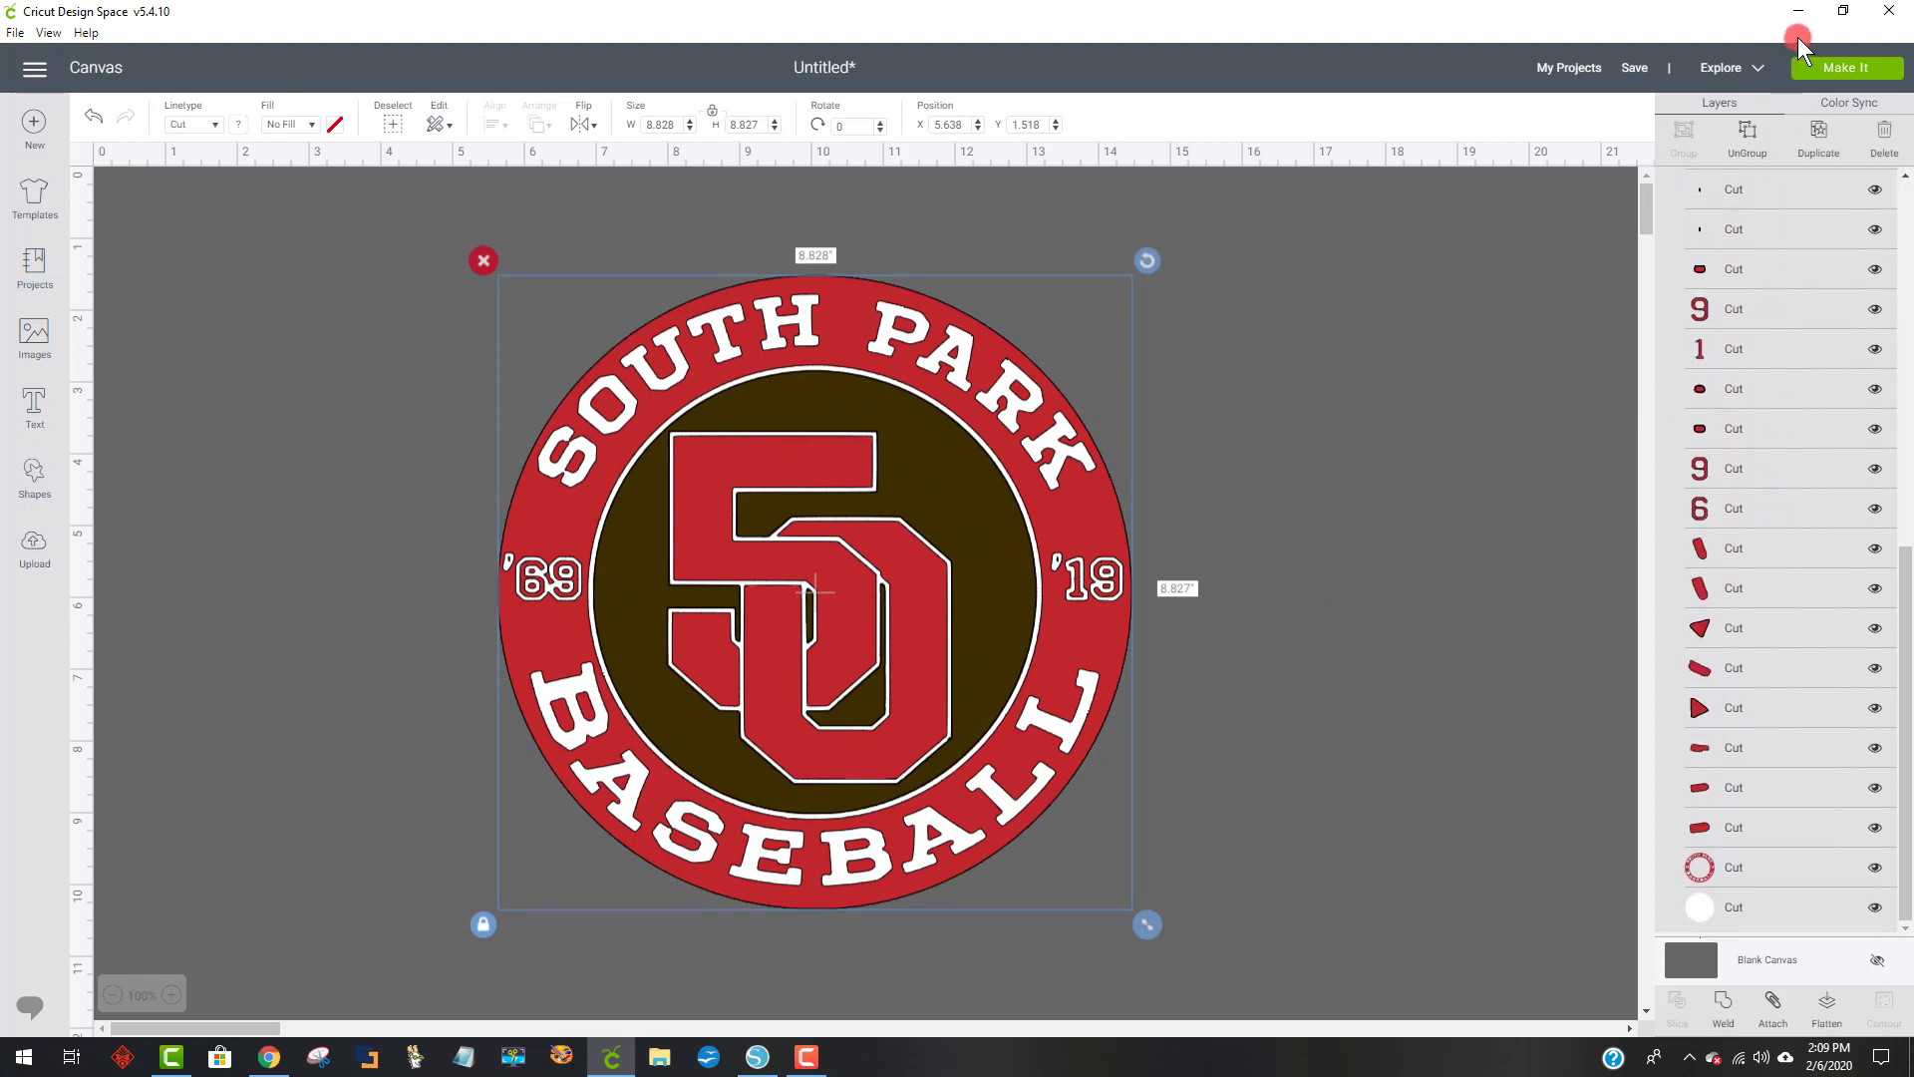
- Preview the betsy3 logo's cutting mats, examining mats 2, 3 and 4, and return to the canvas without cutting
click(1845, 68)
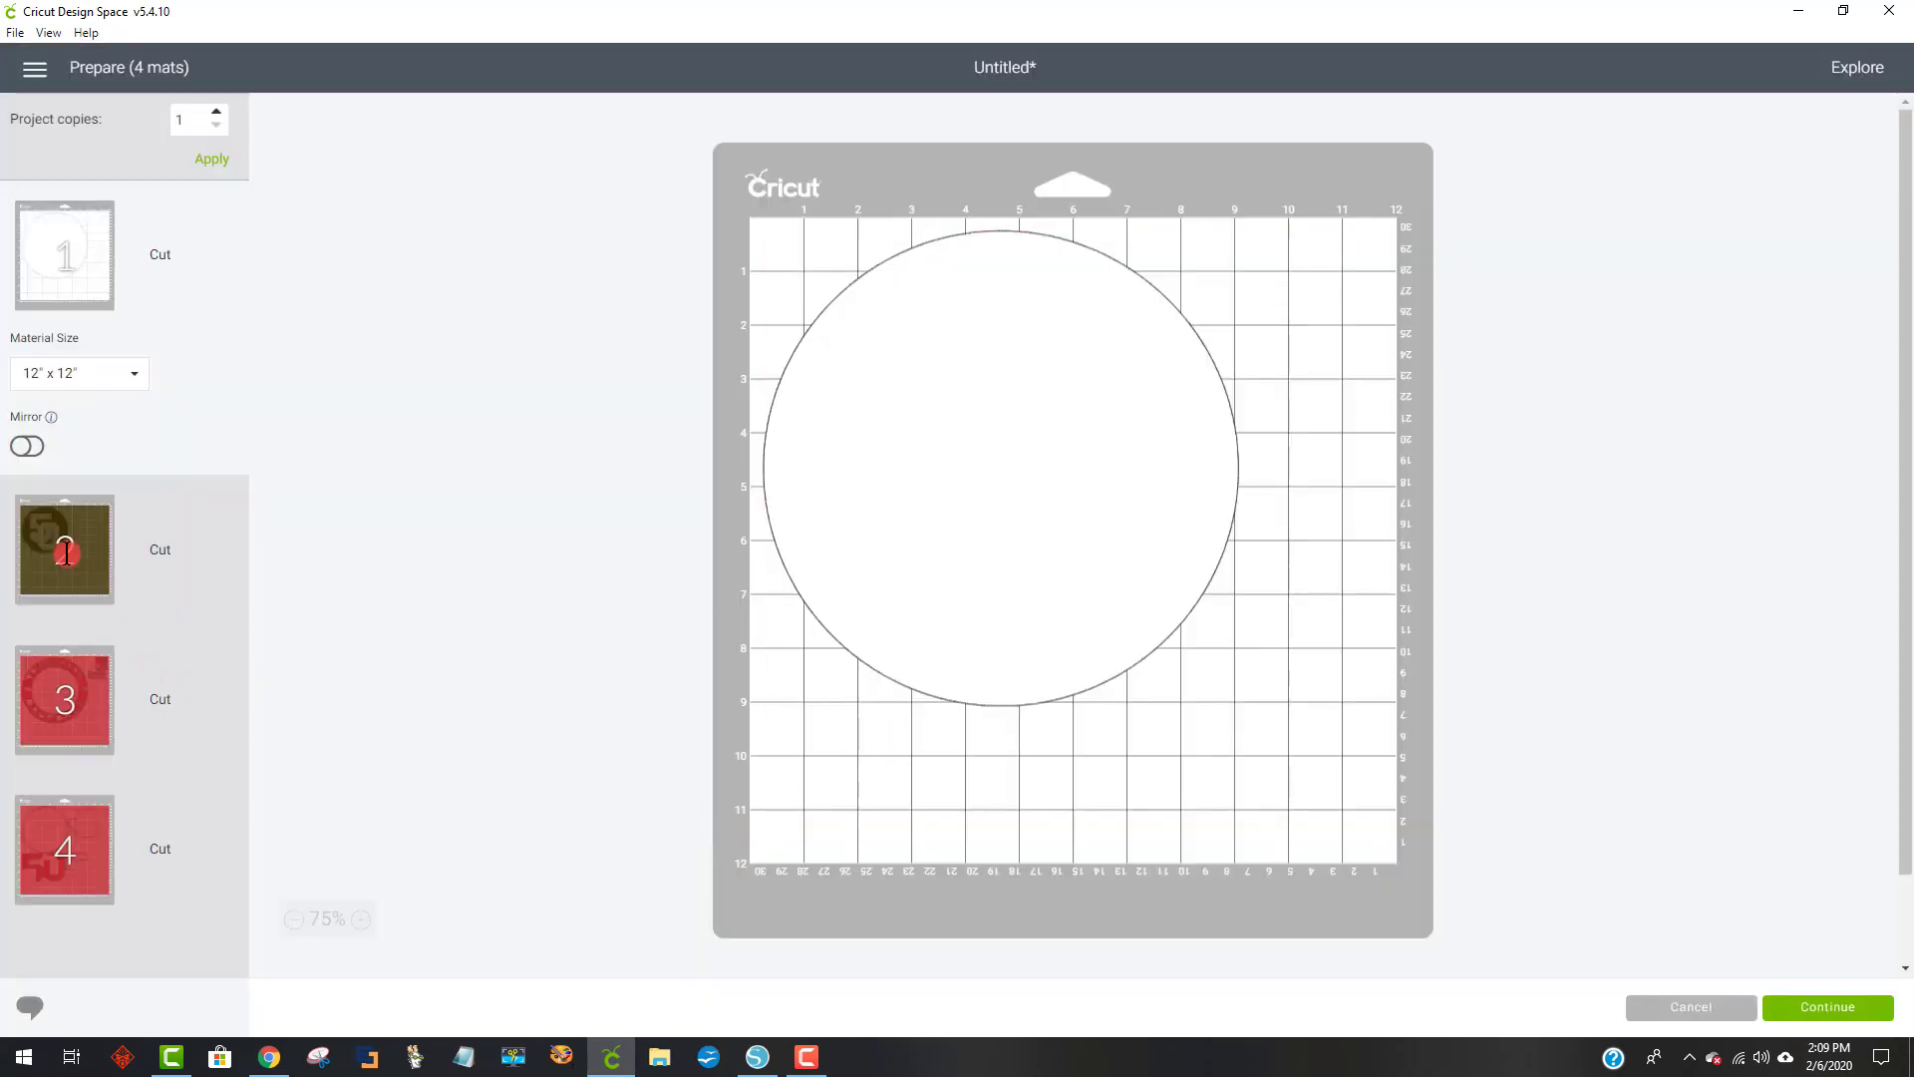
click(64, 552)
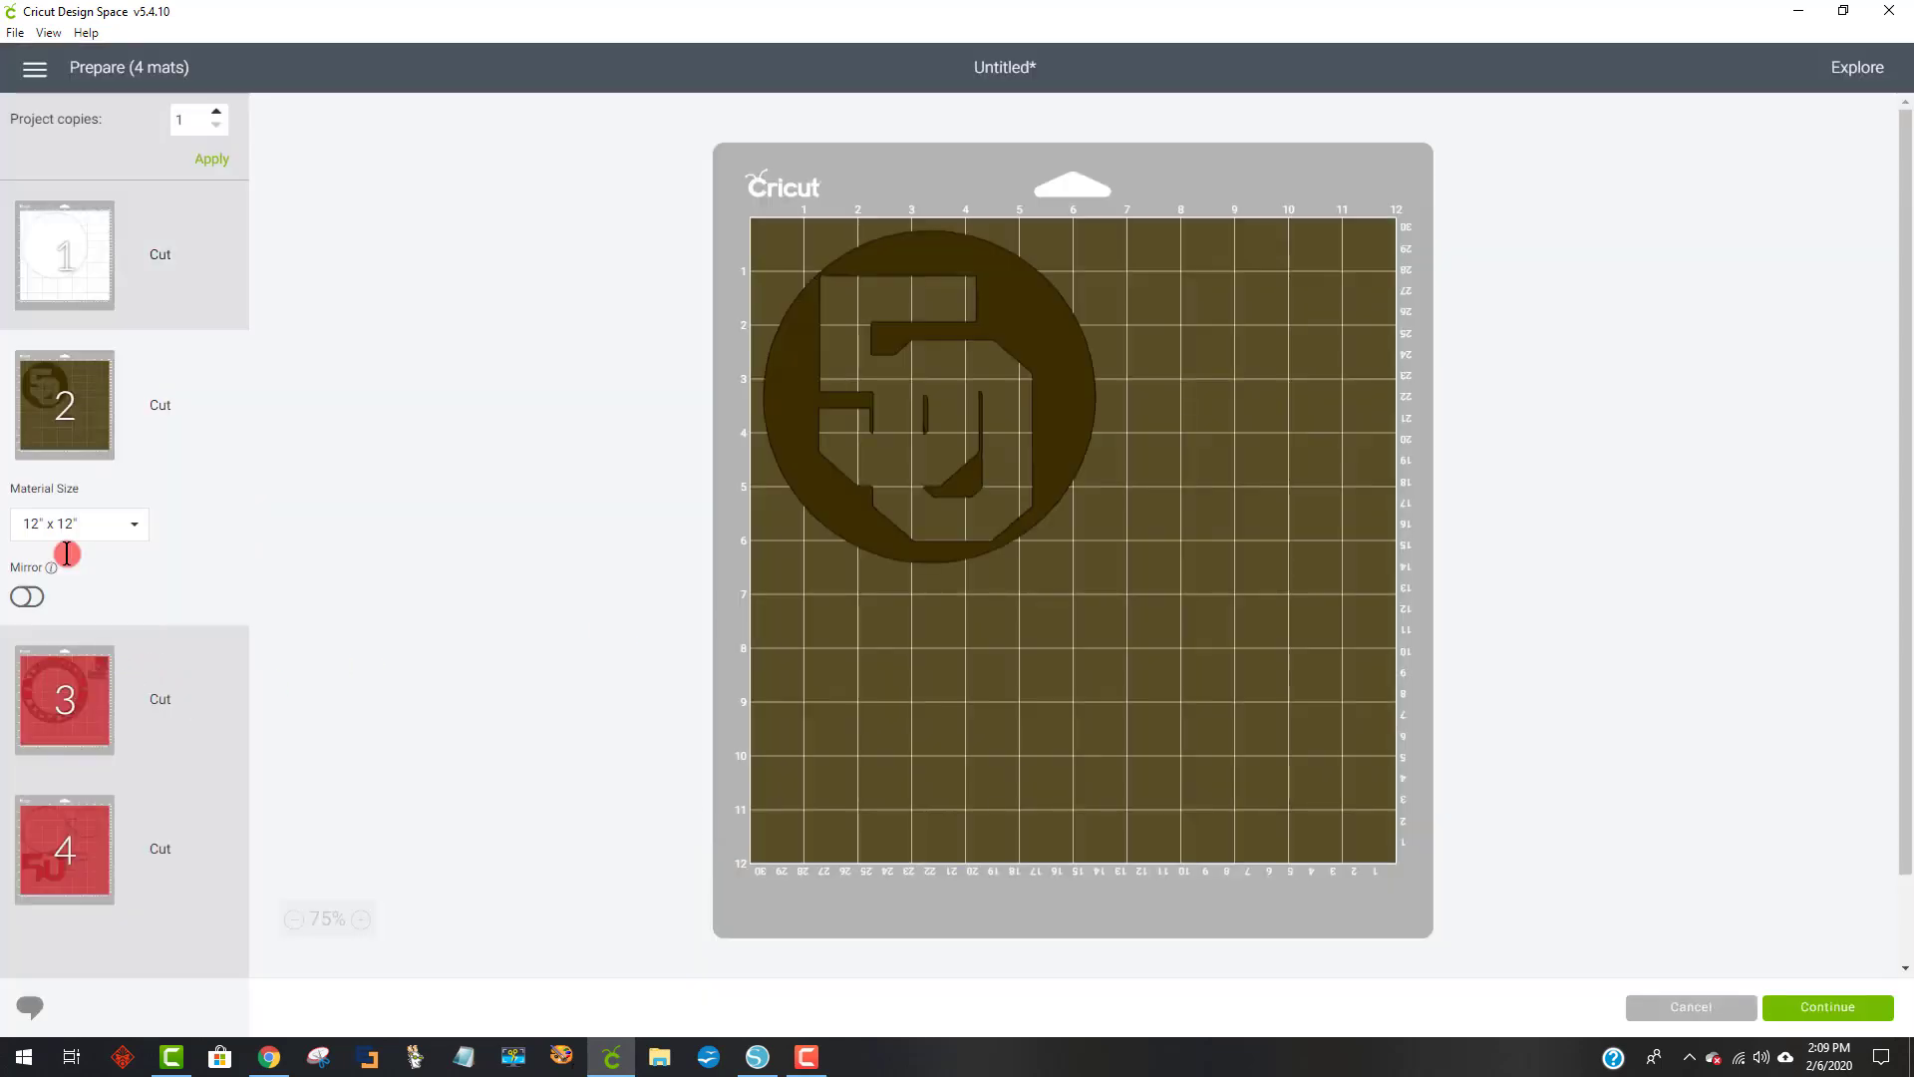
click(61, 722)
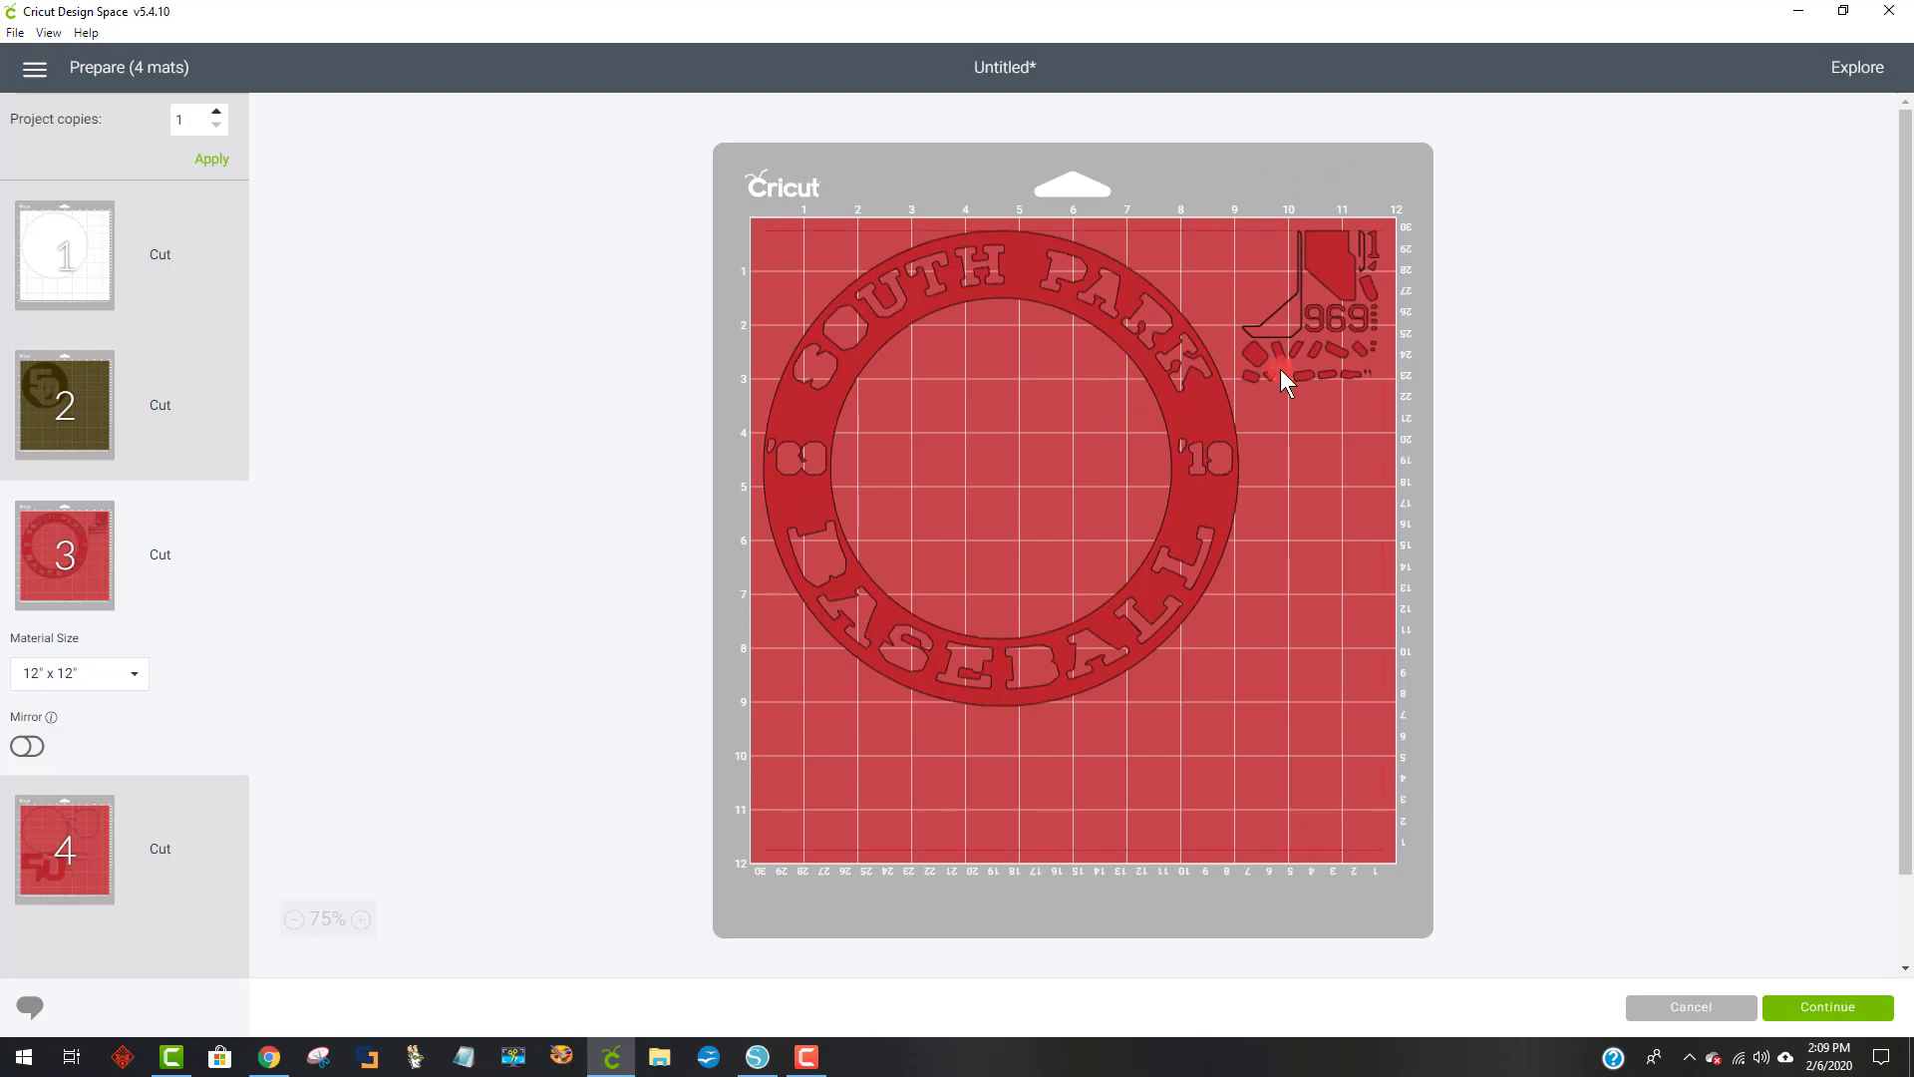
click(52, 859)
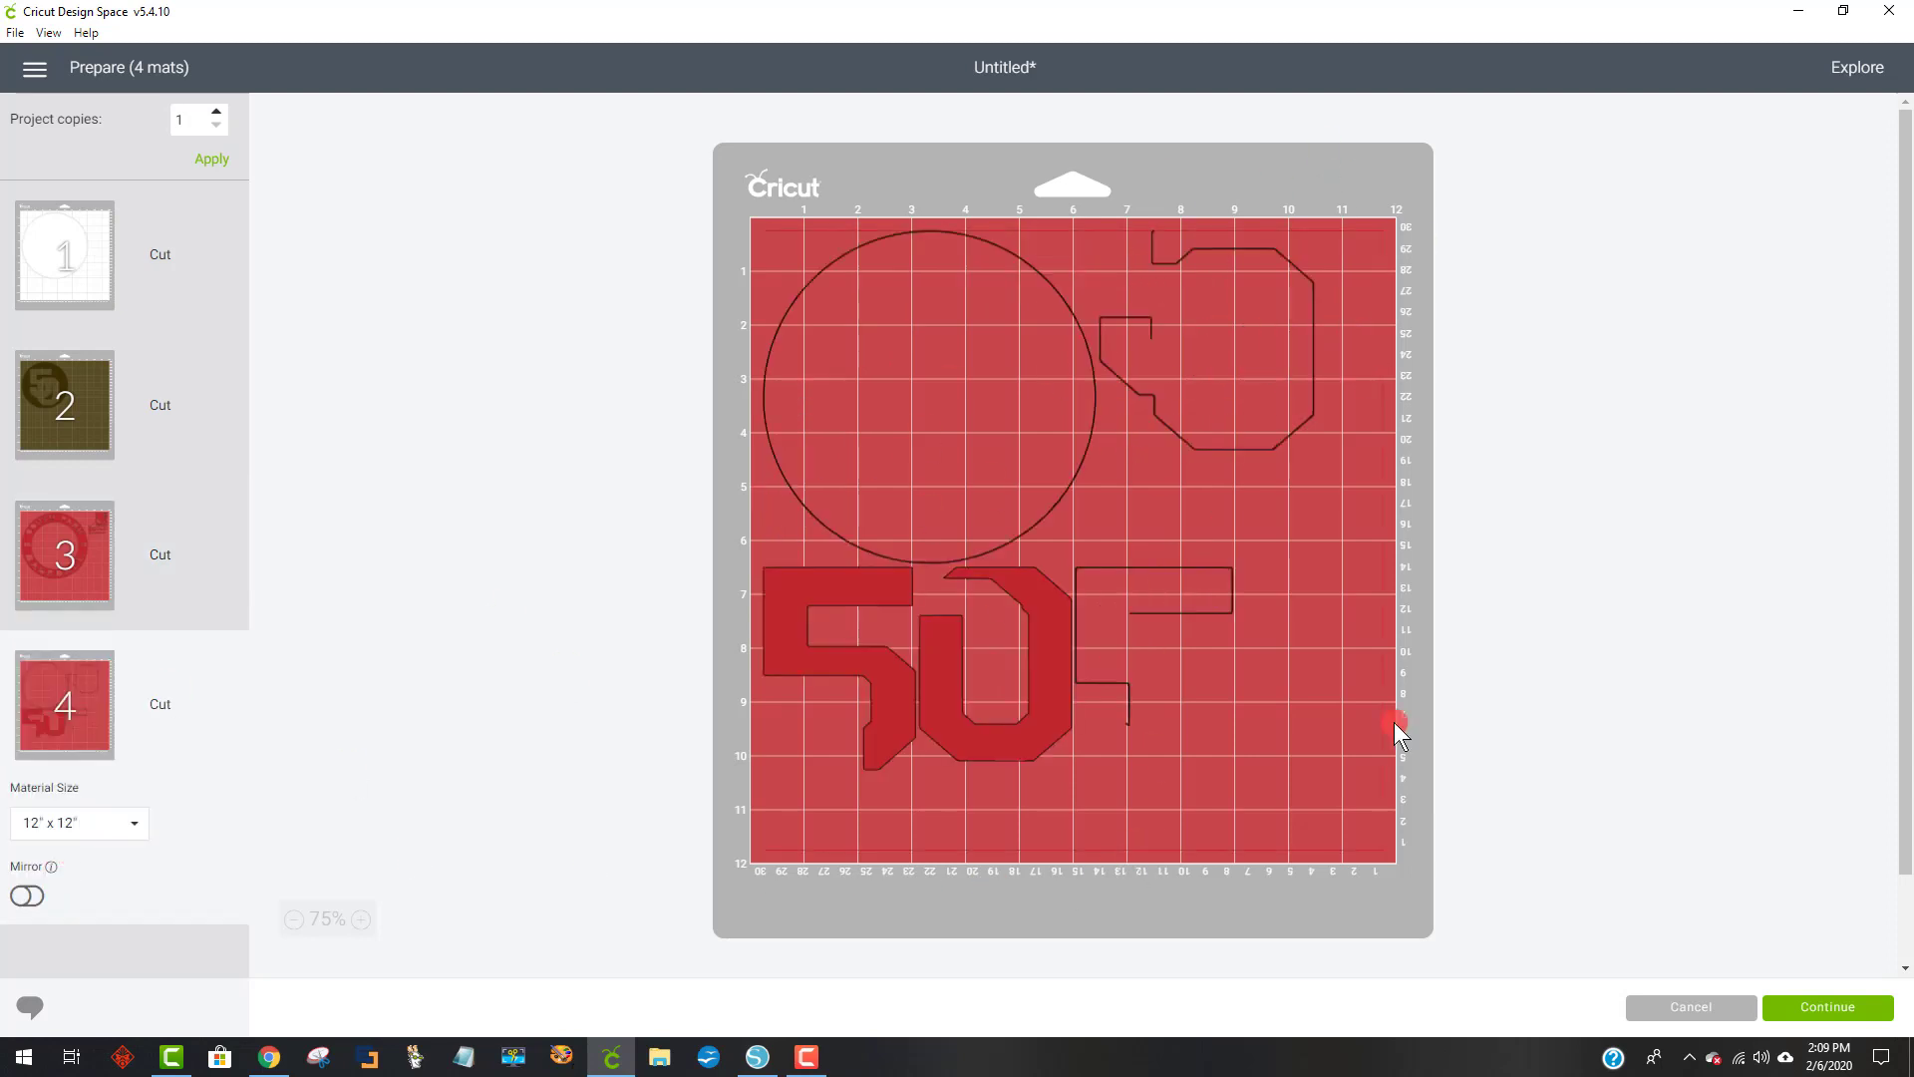
click(1521, 501)
click(1707, 1009)
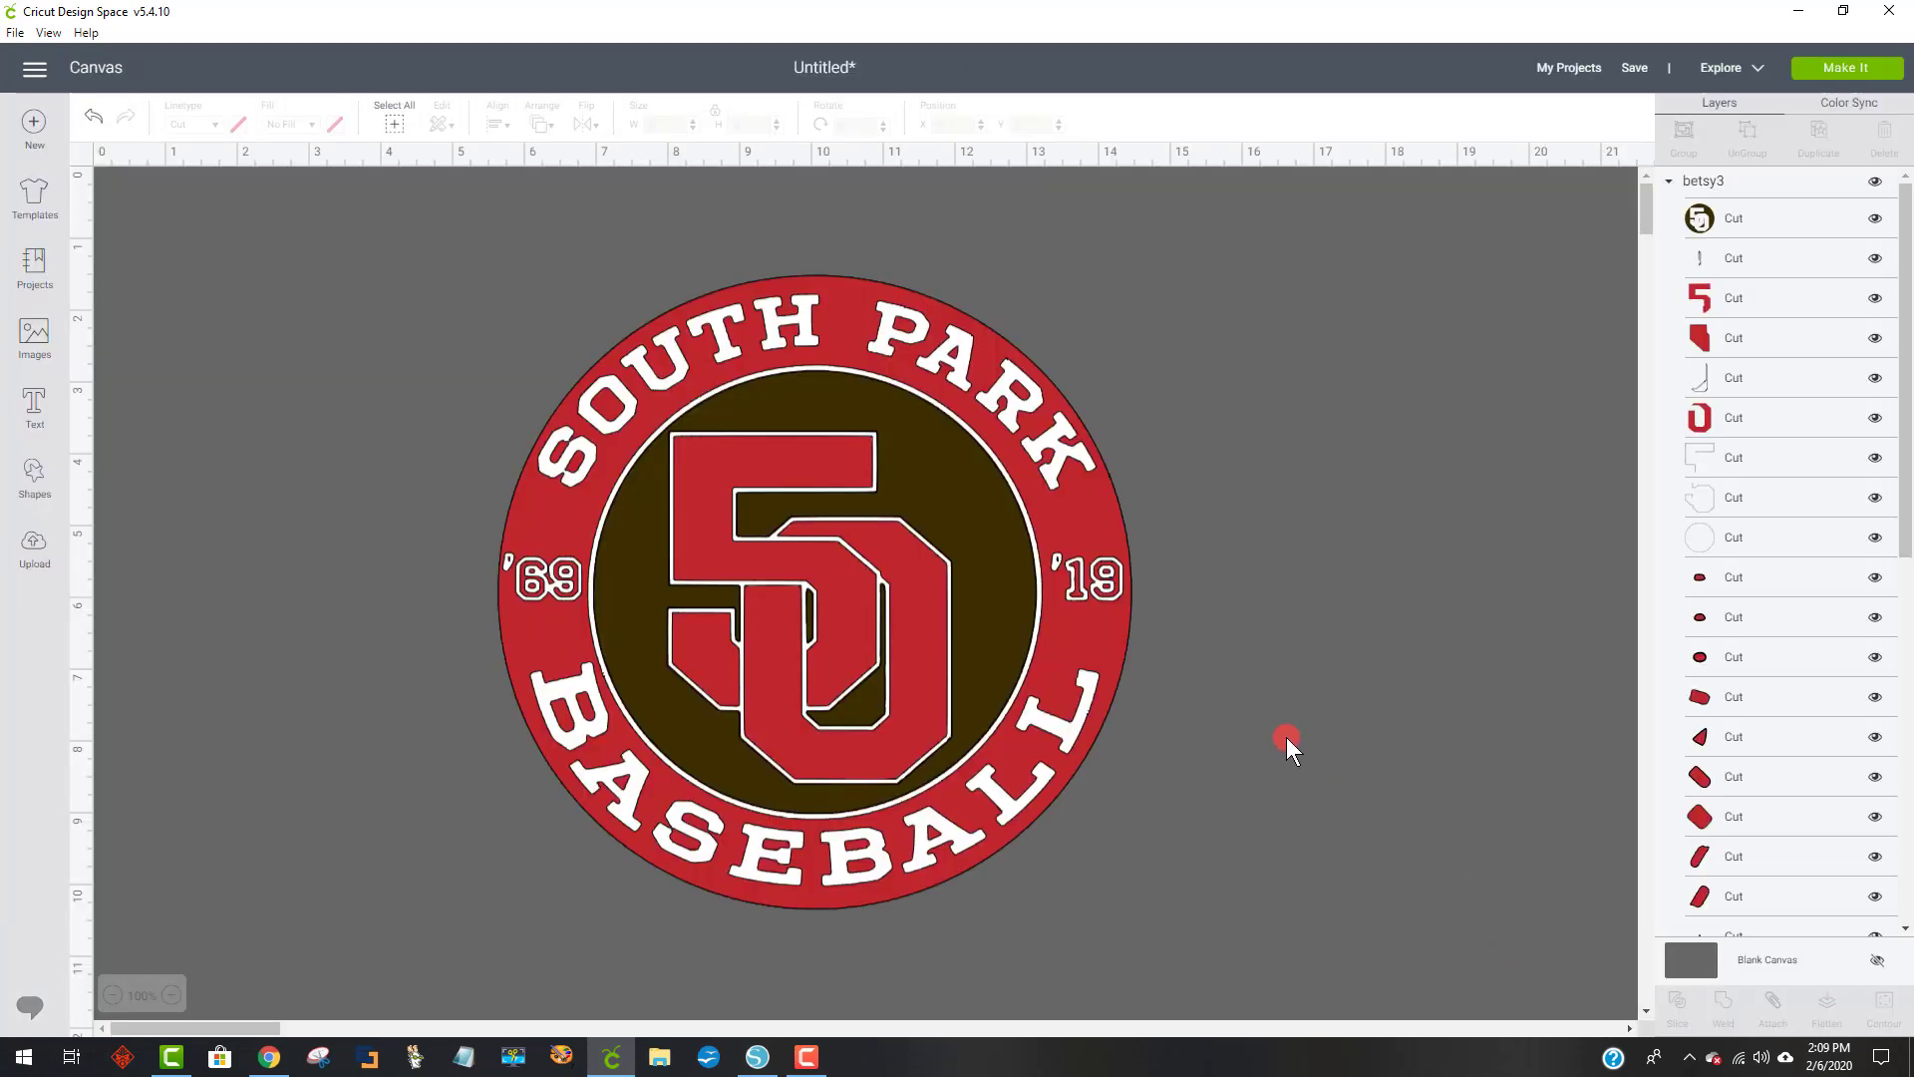
- Switch to Silhouette Studio and move the South Park Baseball logo about 0.26 in to the right, keeping it selected
click(758, 1056)
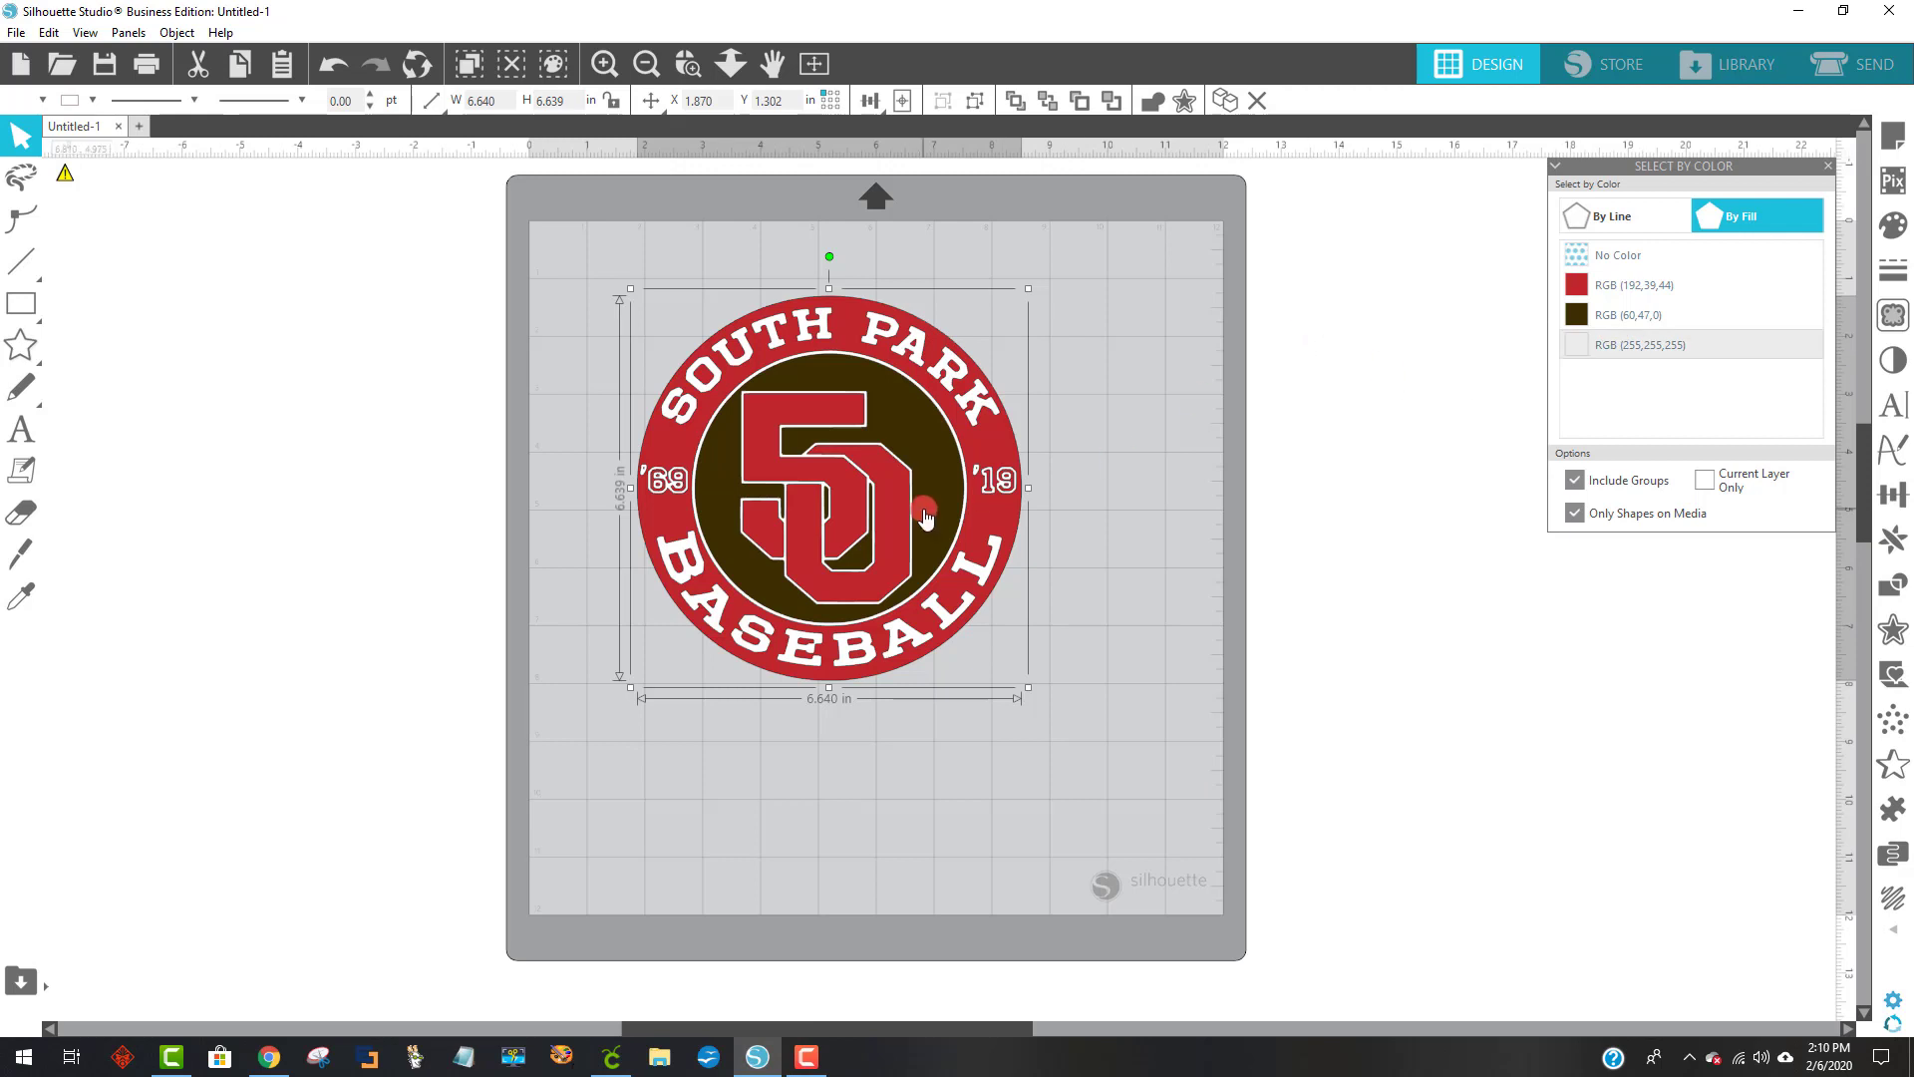
drag(976, 526, 990, 528)
click(1453, 415)
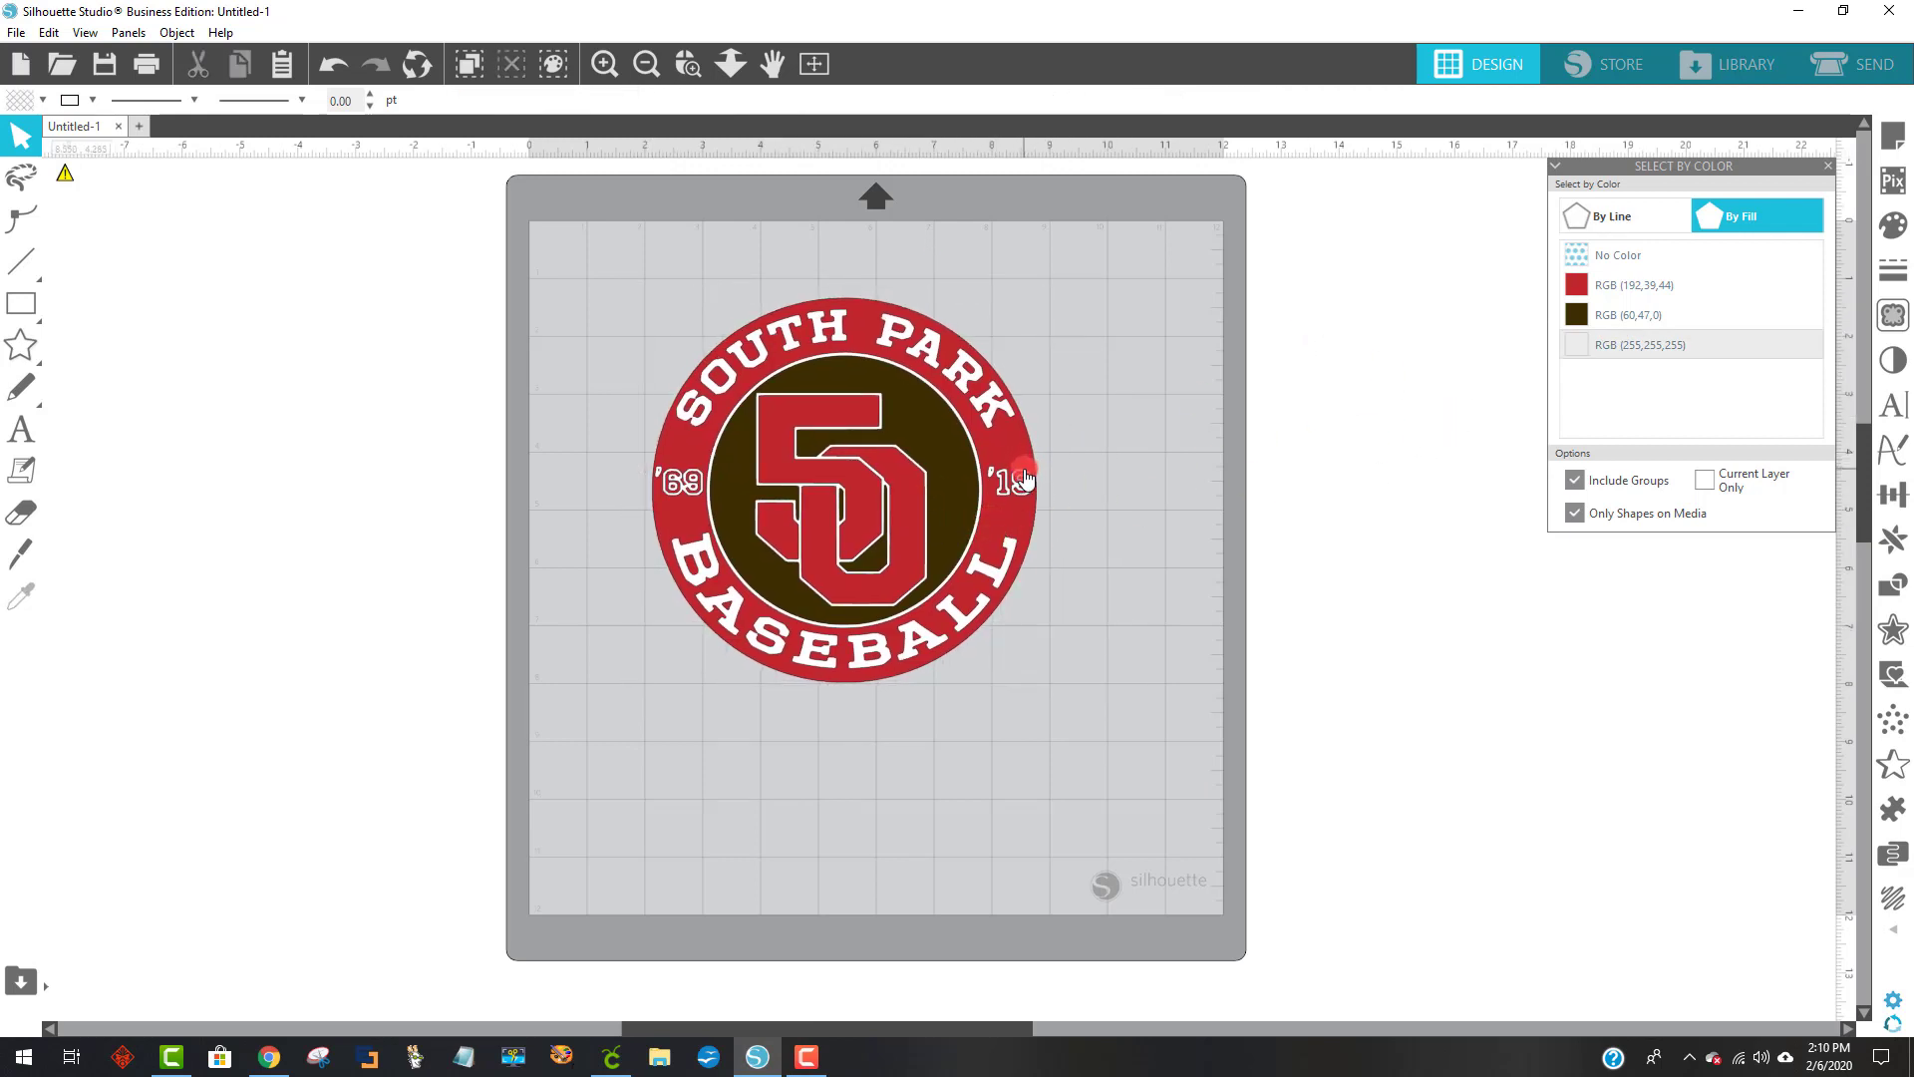
click(725, 361)
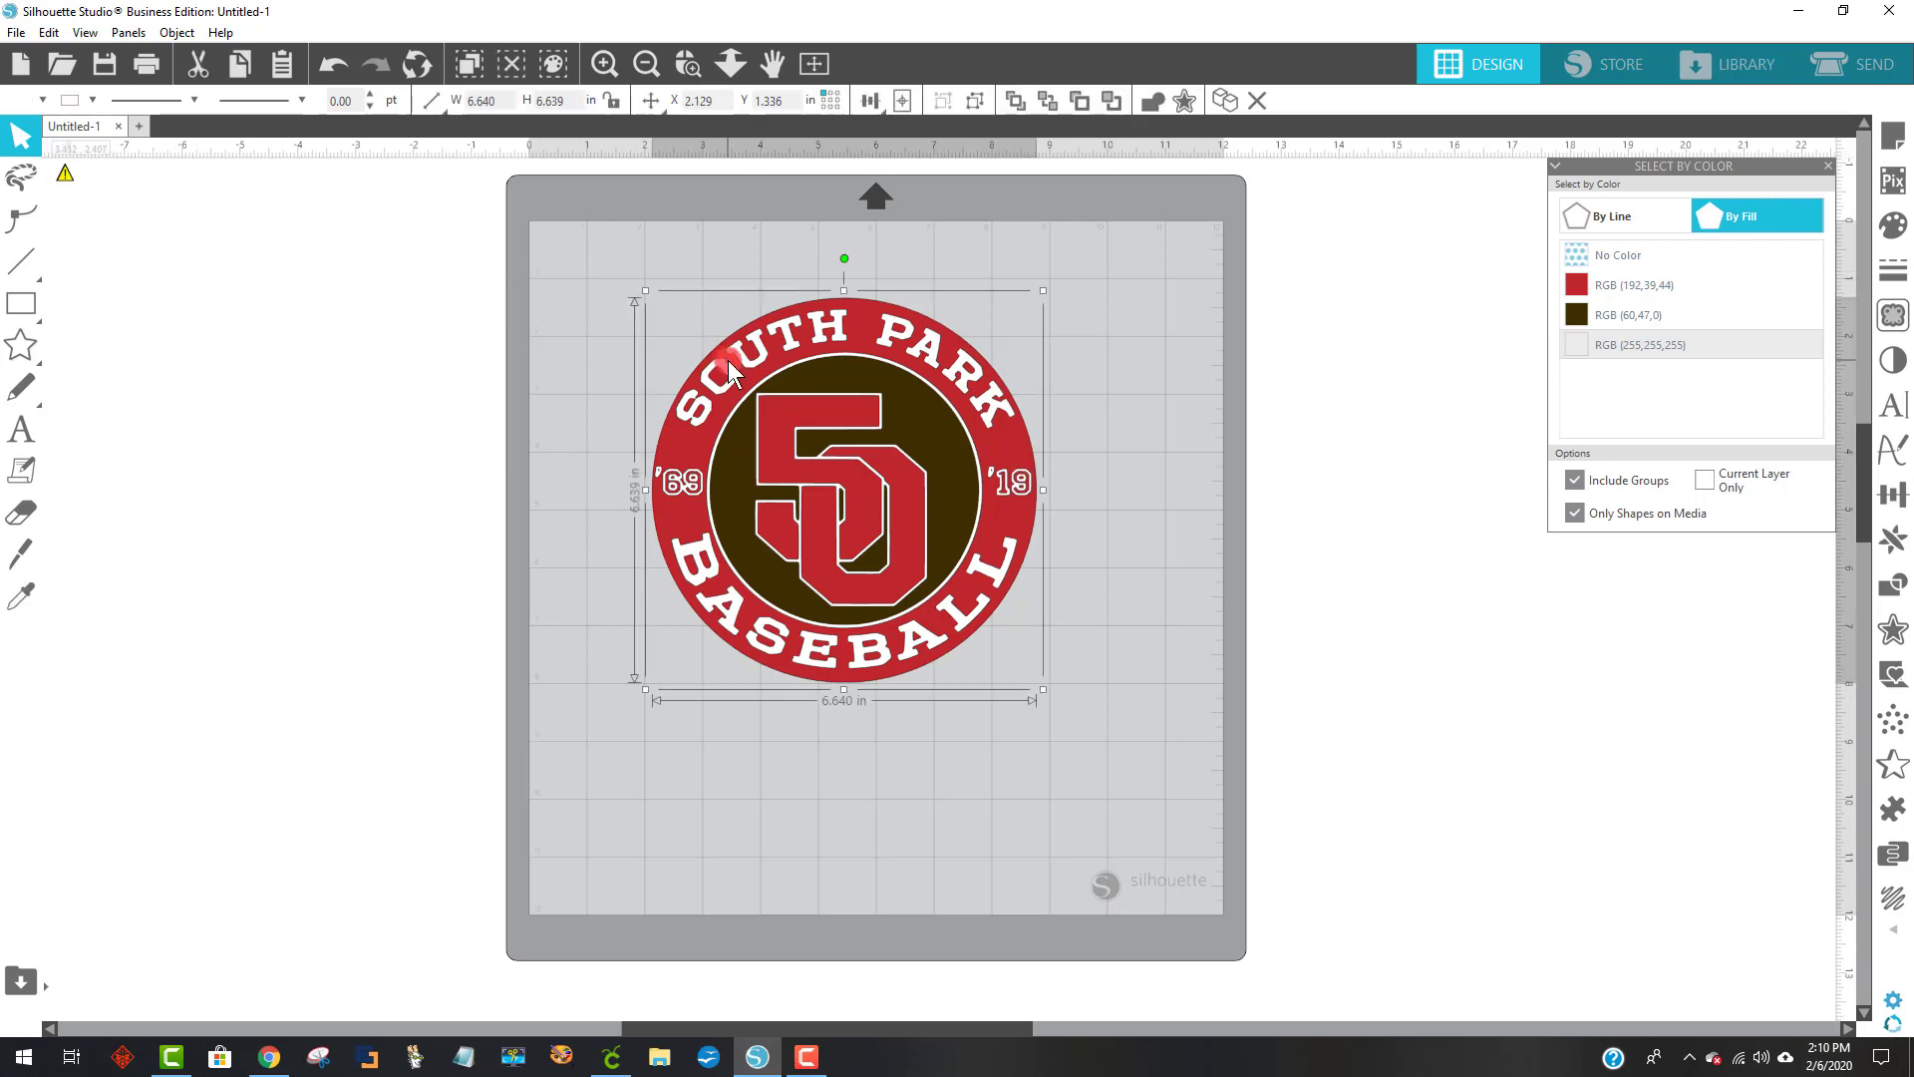
- Check selecting the logo by line color with No Color, and by fill color with RGB (192,39,44) and RGB (255,255,255)
click(552, 70)
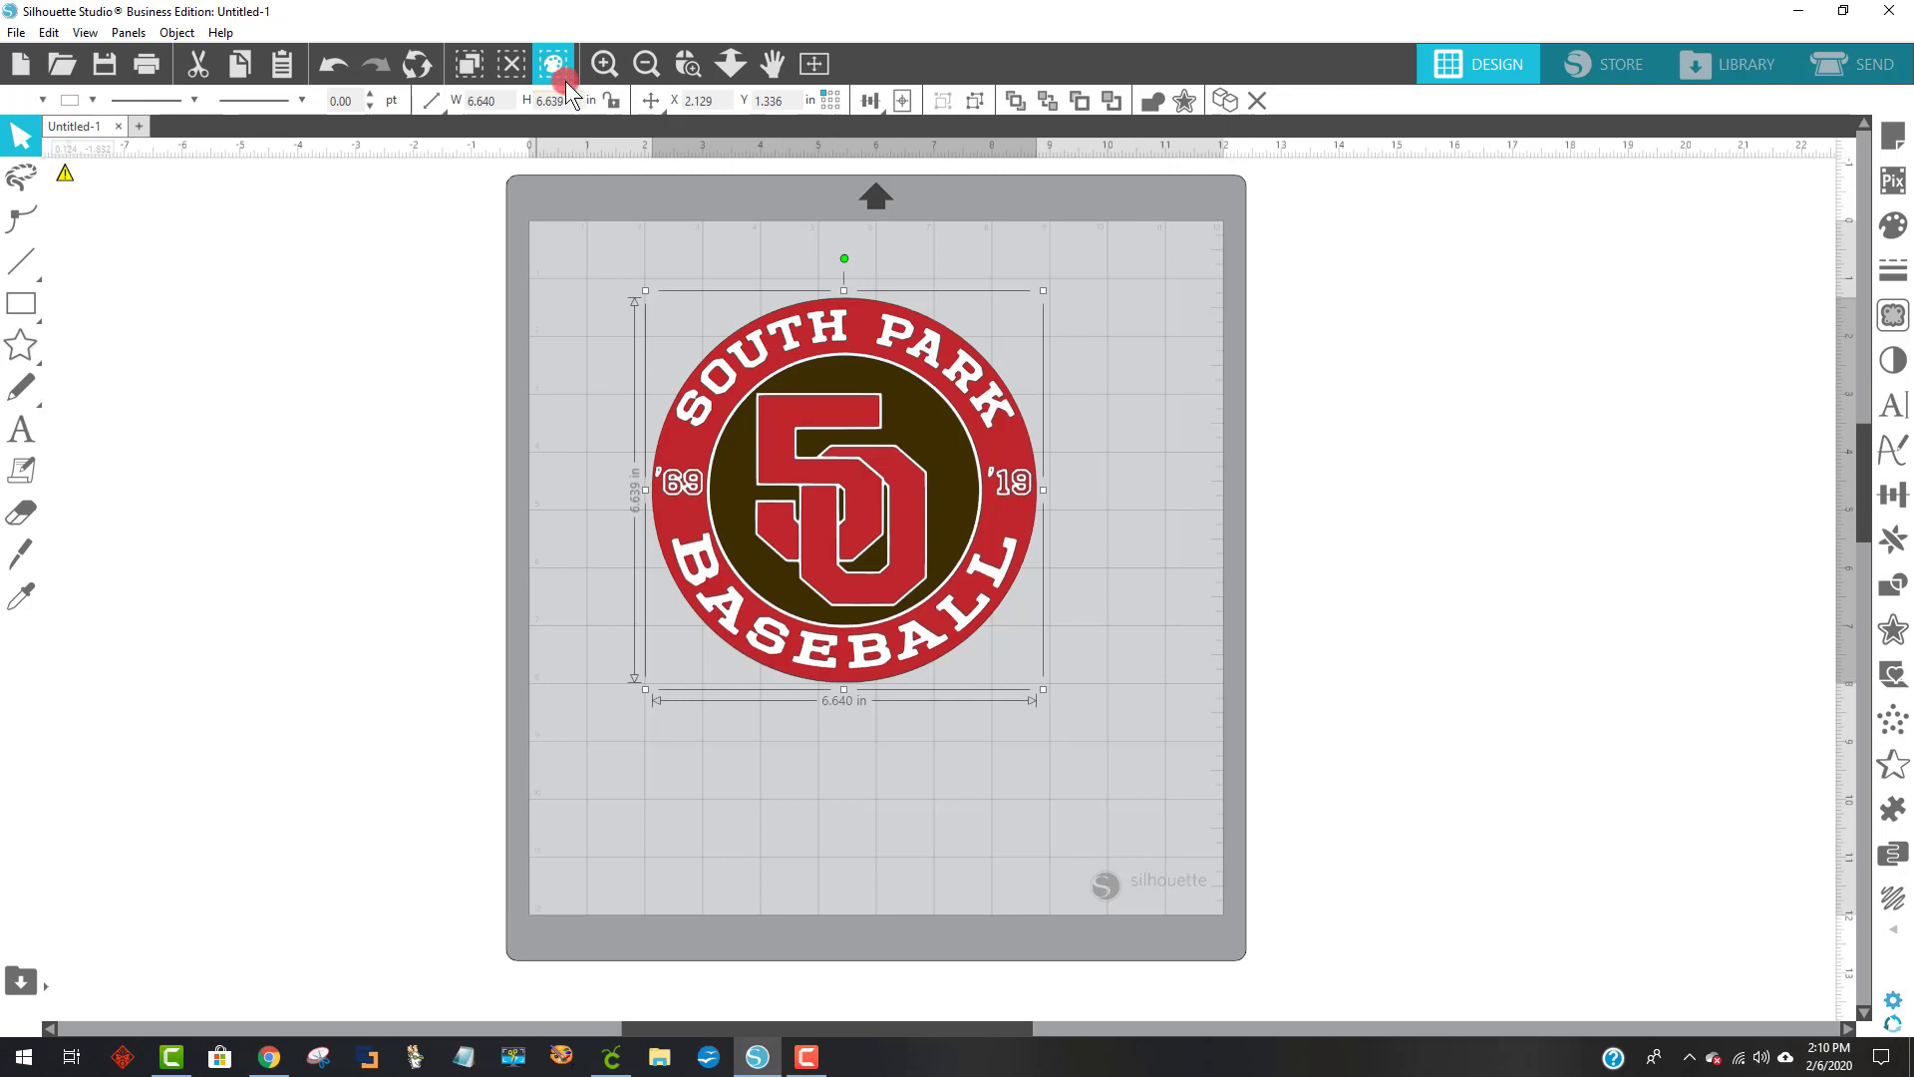
click(565, 81)
click(1575, 211)
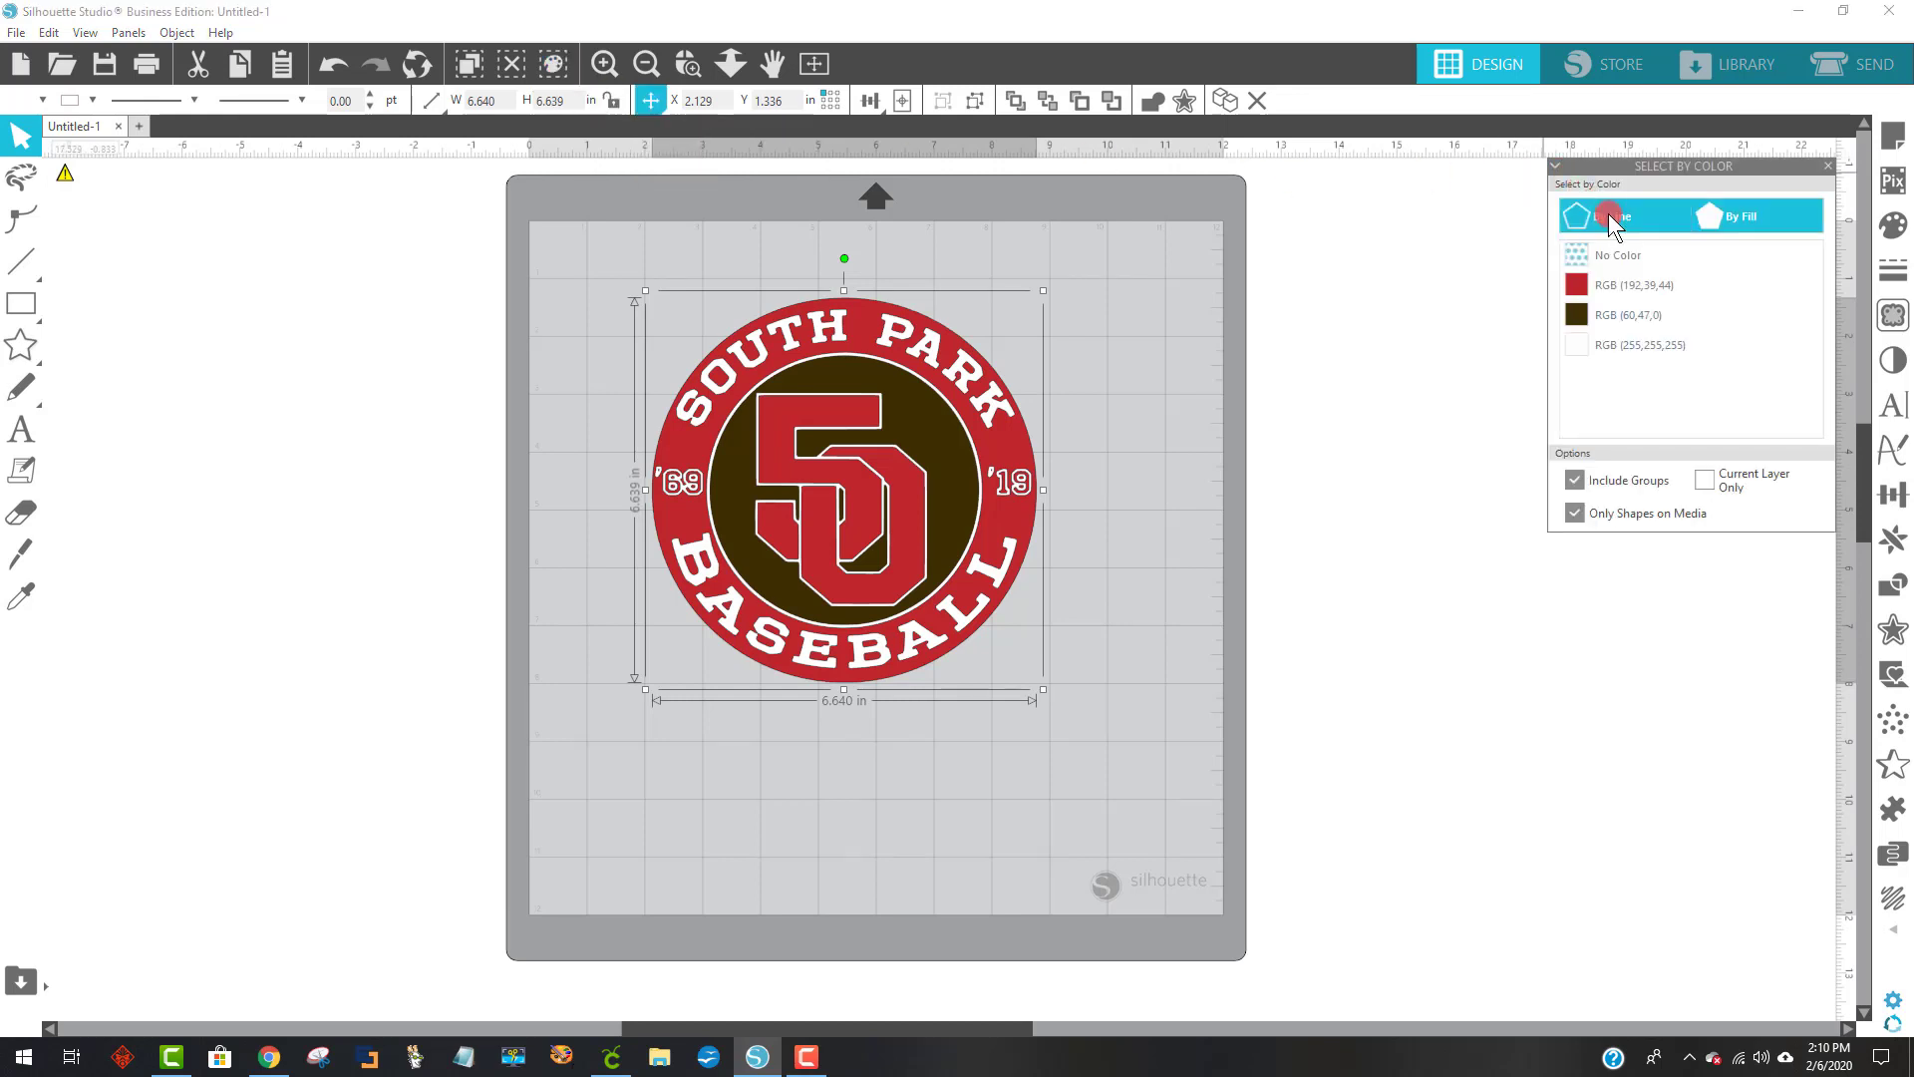
click(1643, 255)
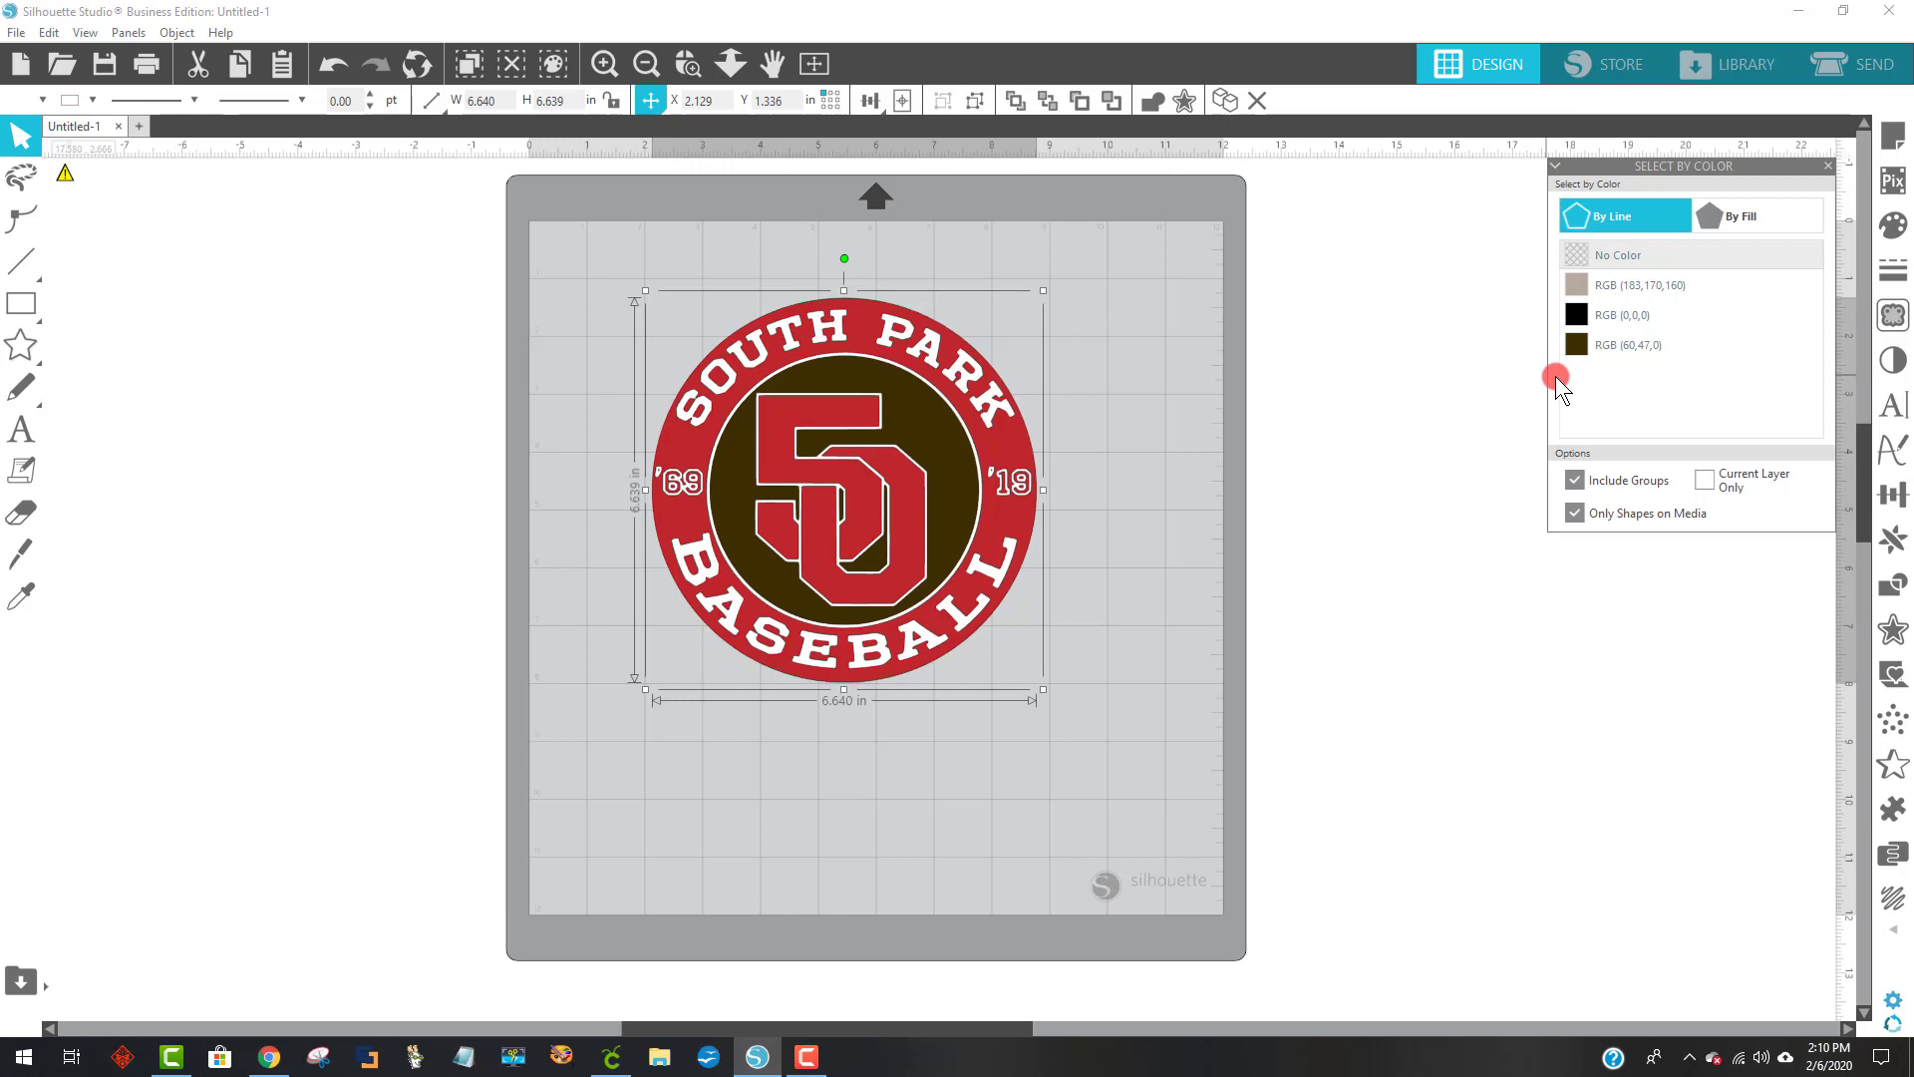
click(1777, 220)
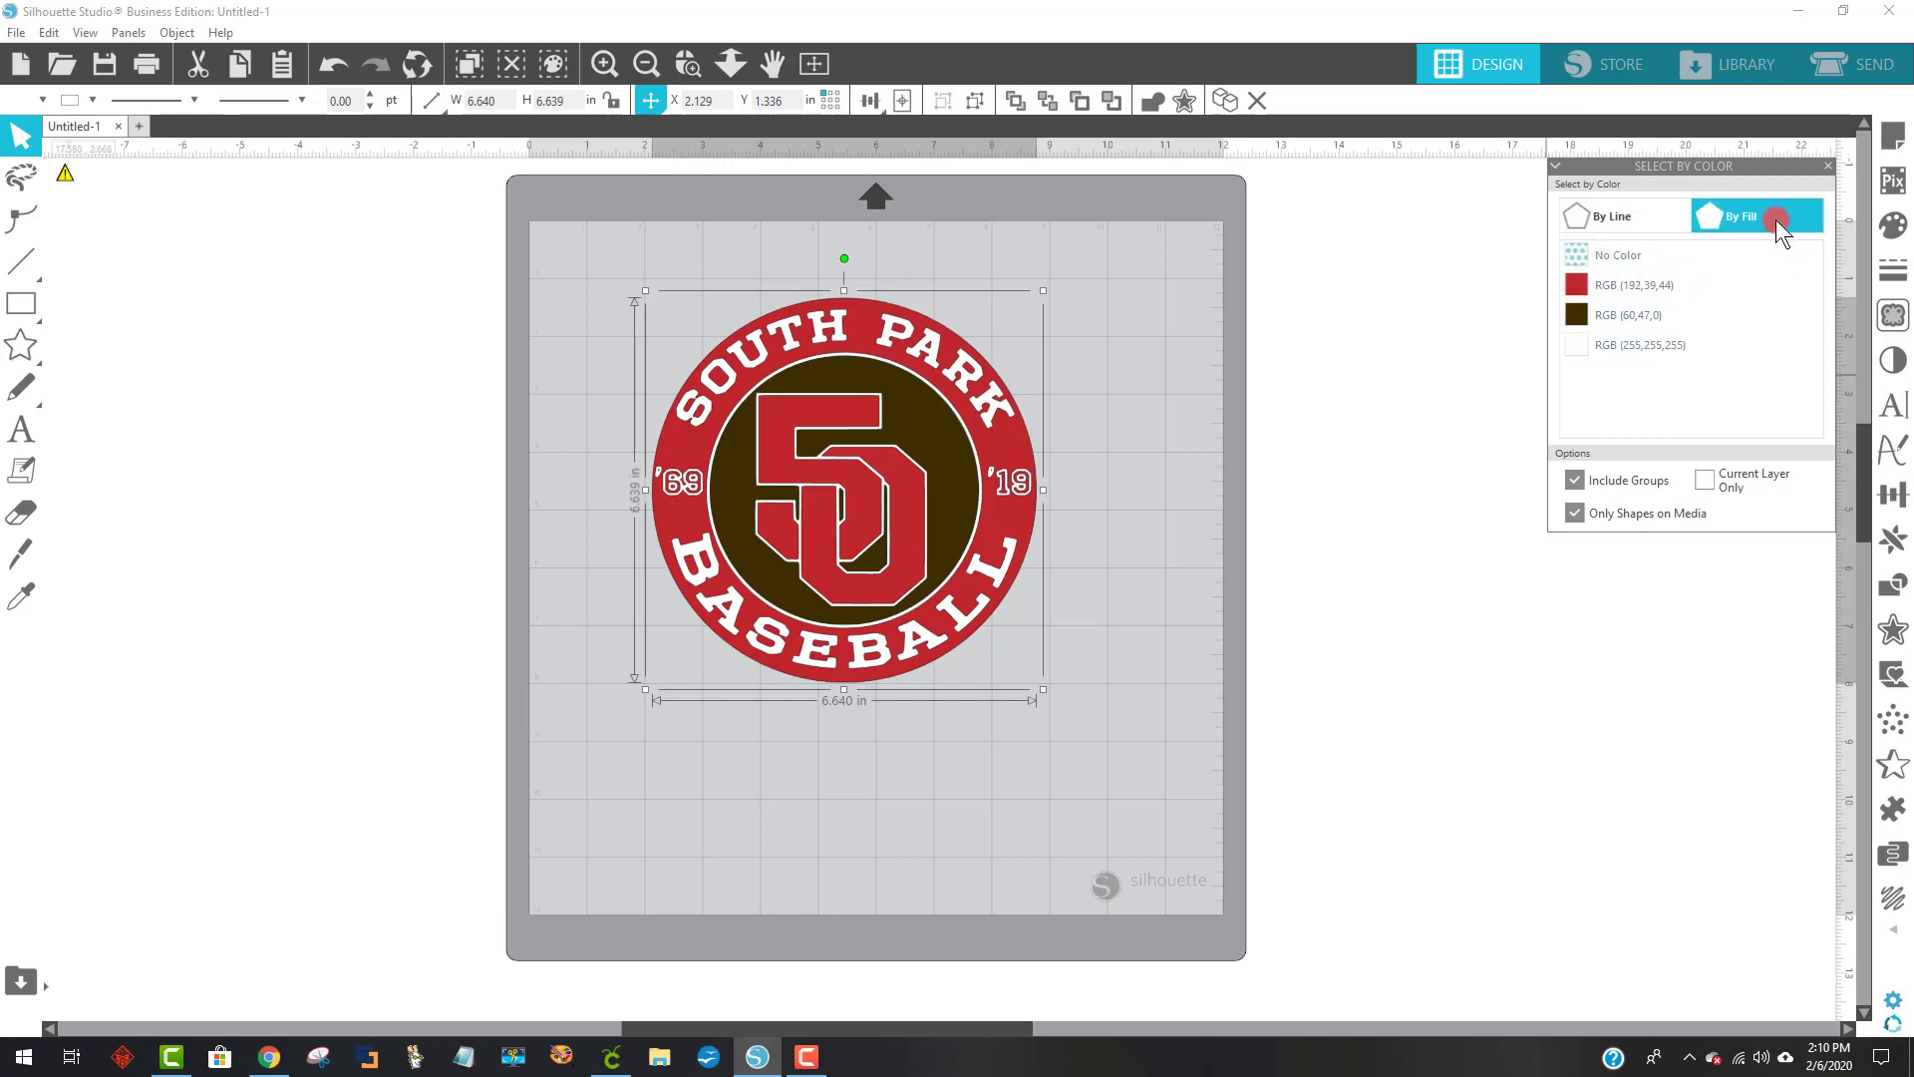
click(1647, 288)
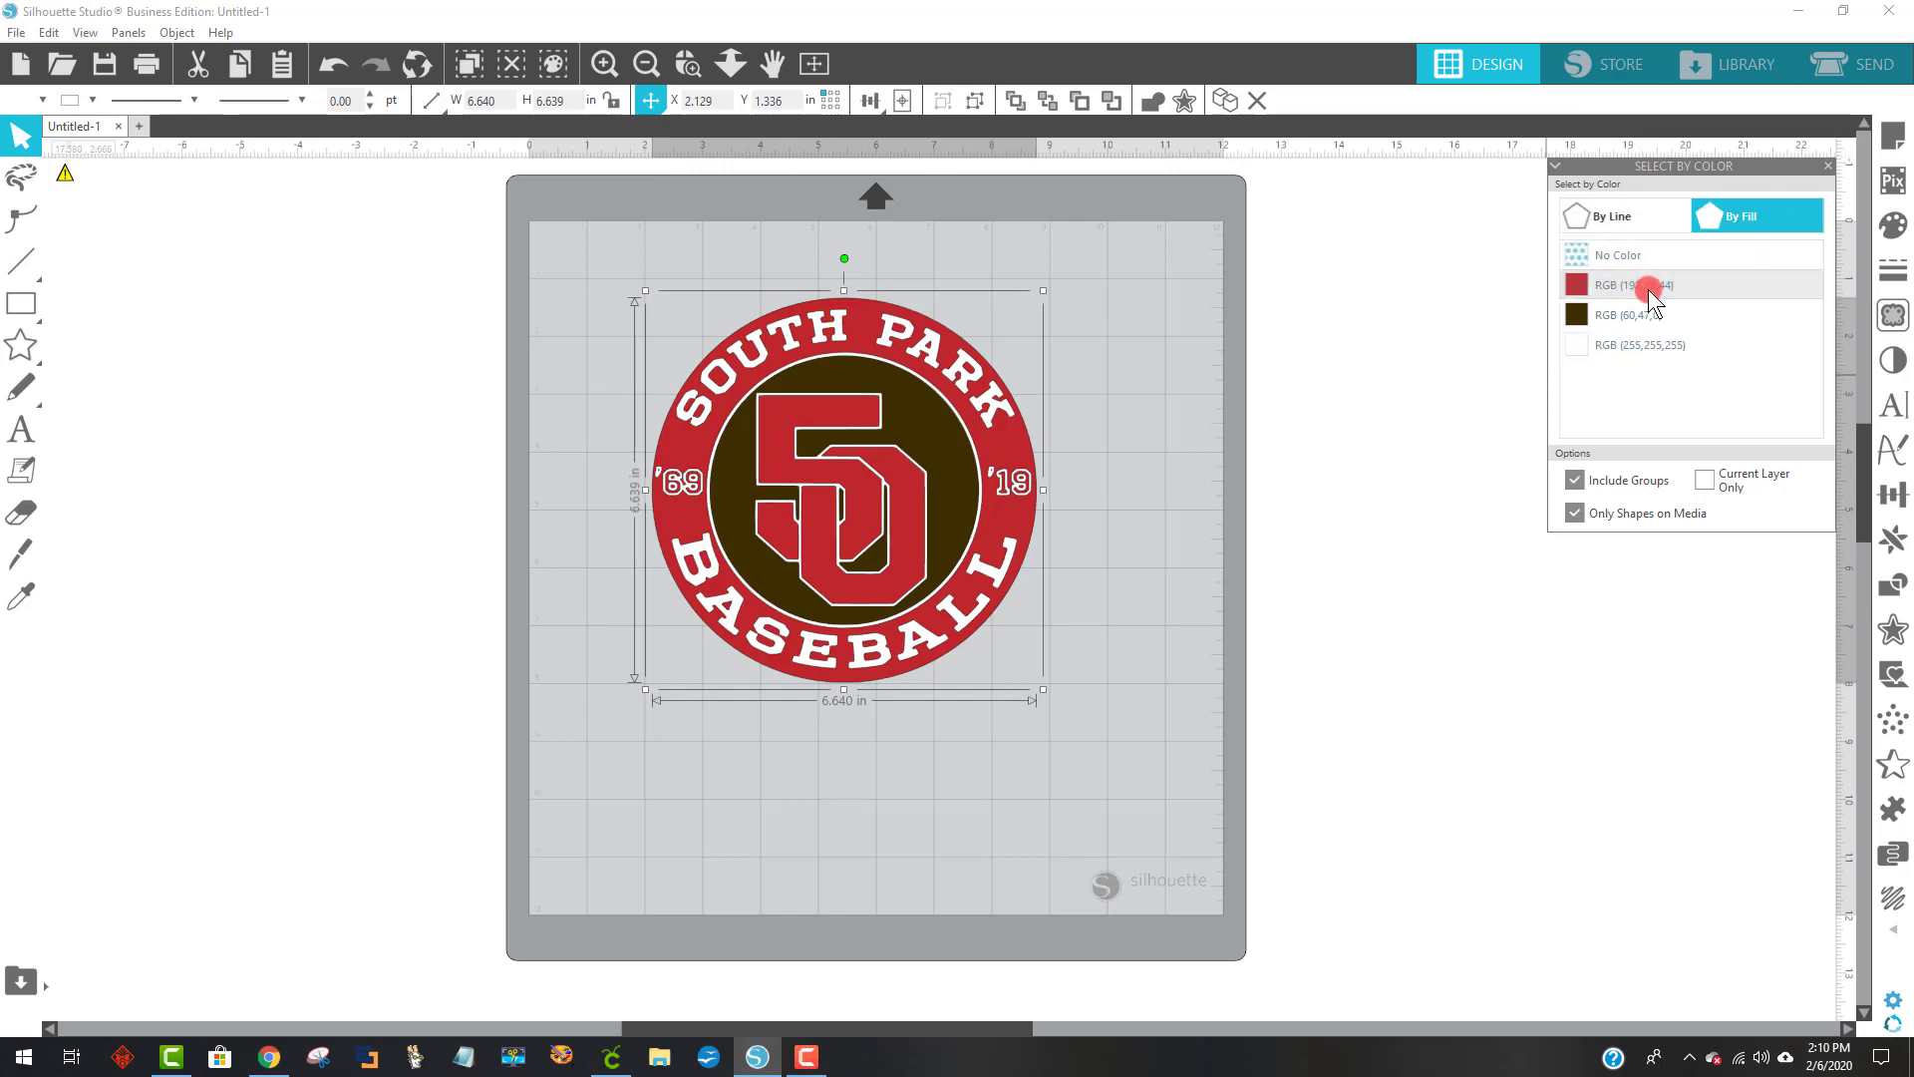
click(1640, 343)
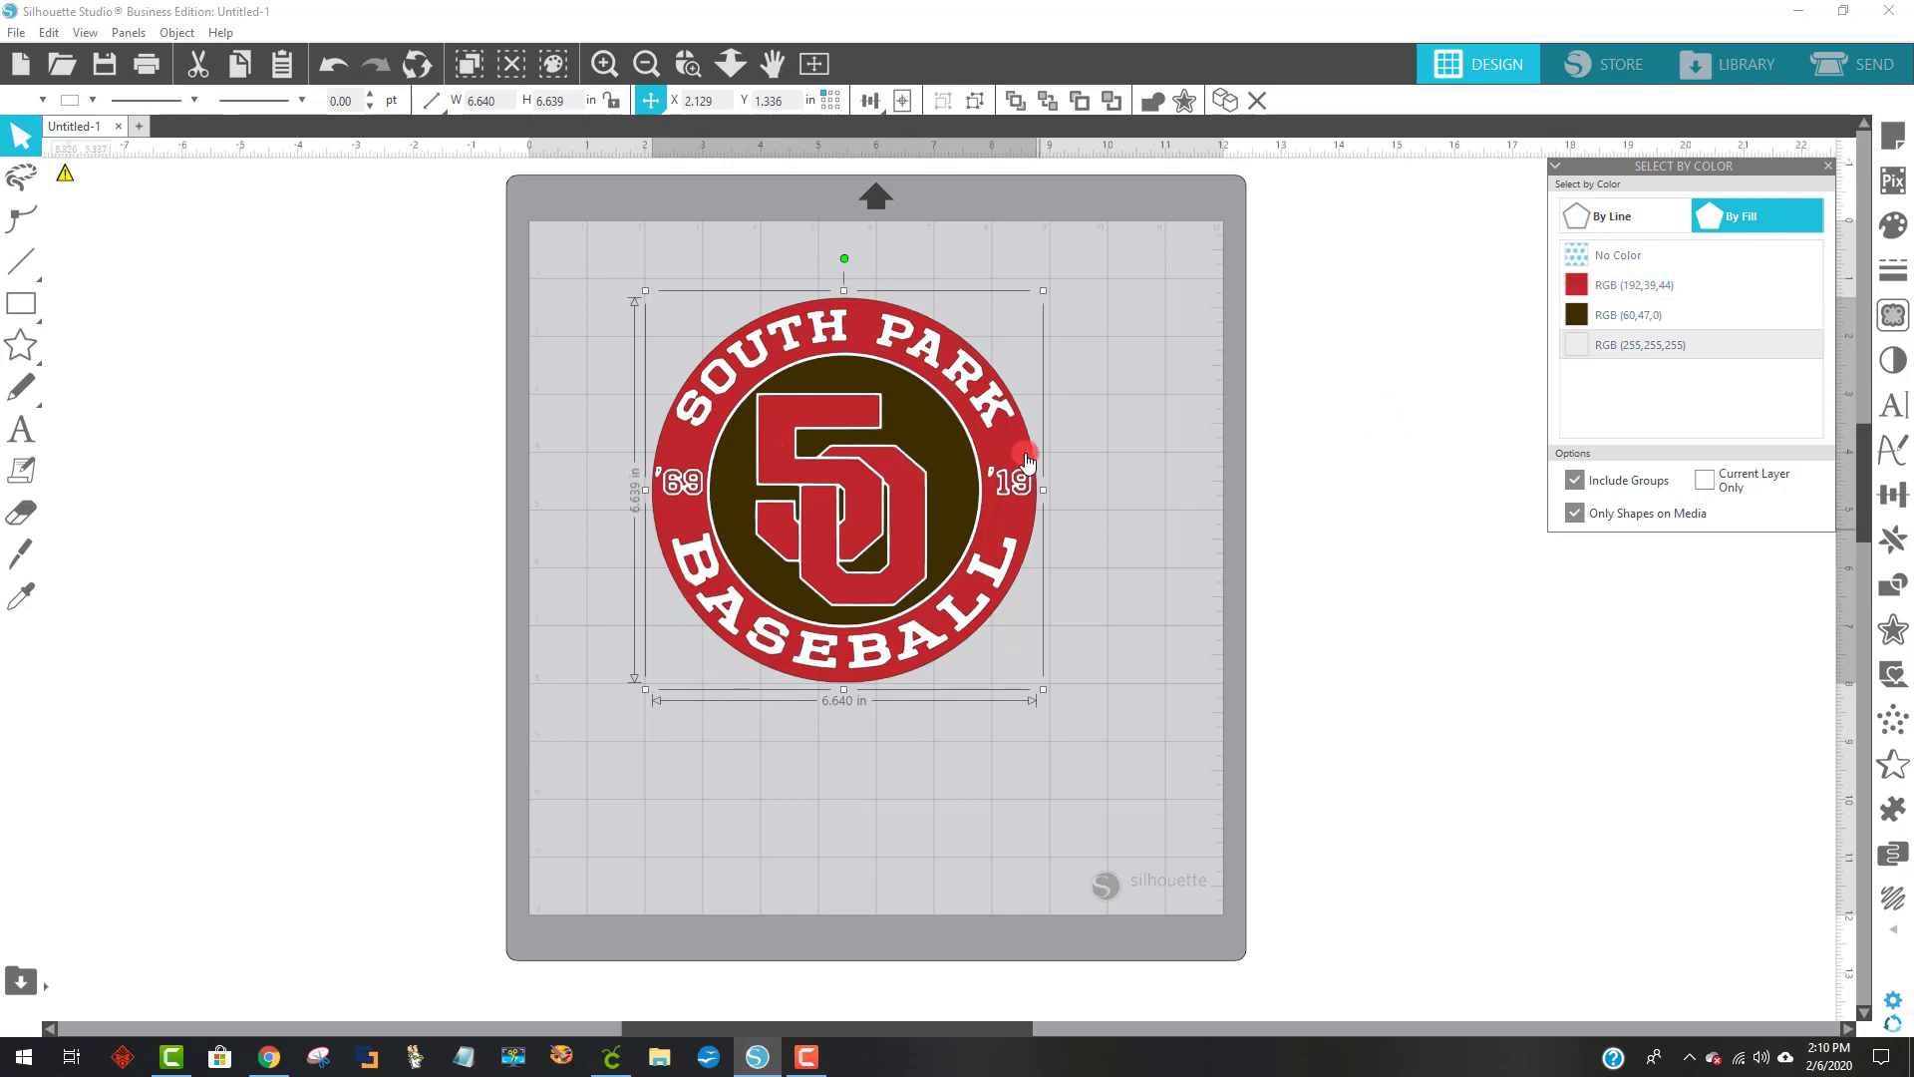
- Draw a star about 2.6 in wide at the mat's upper-left corner and fill it with the logo's red
mouse_move(44, 264)
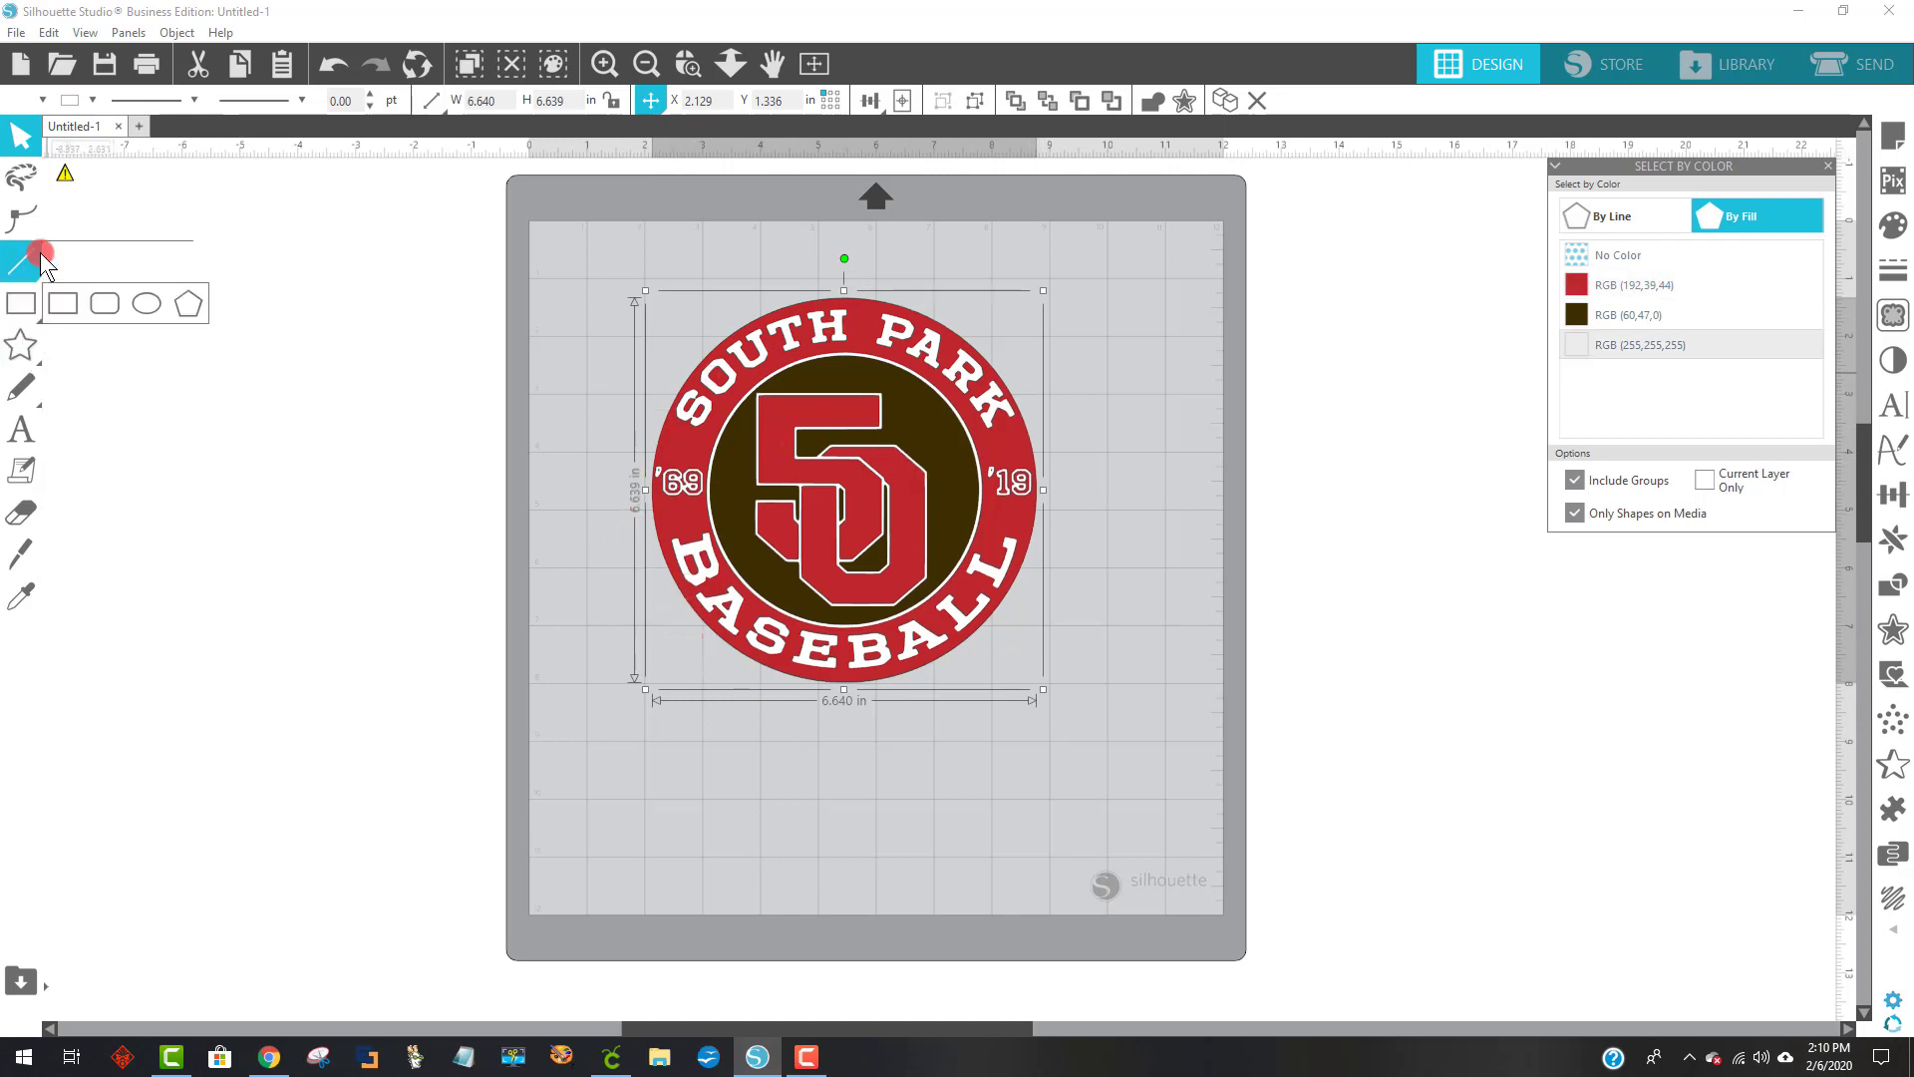
click(20, 345)
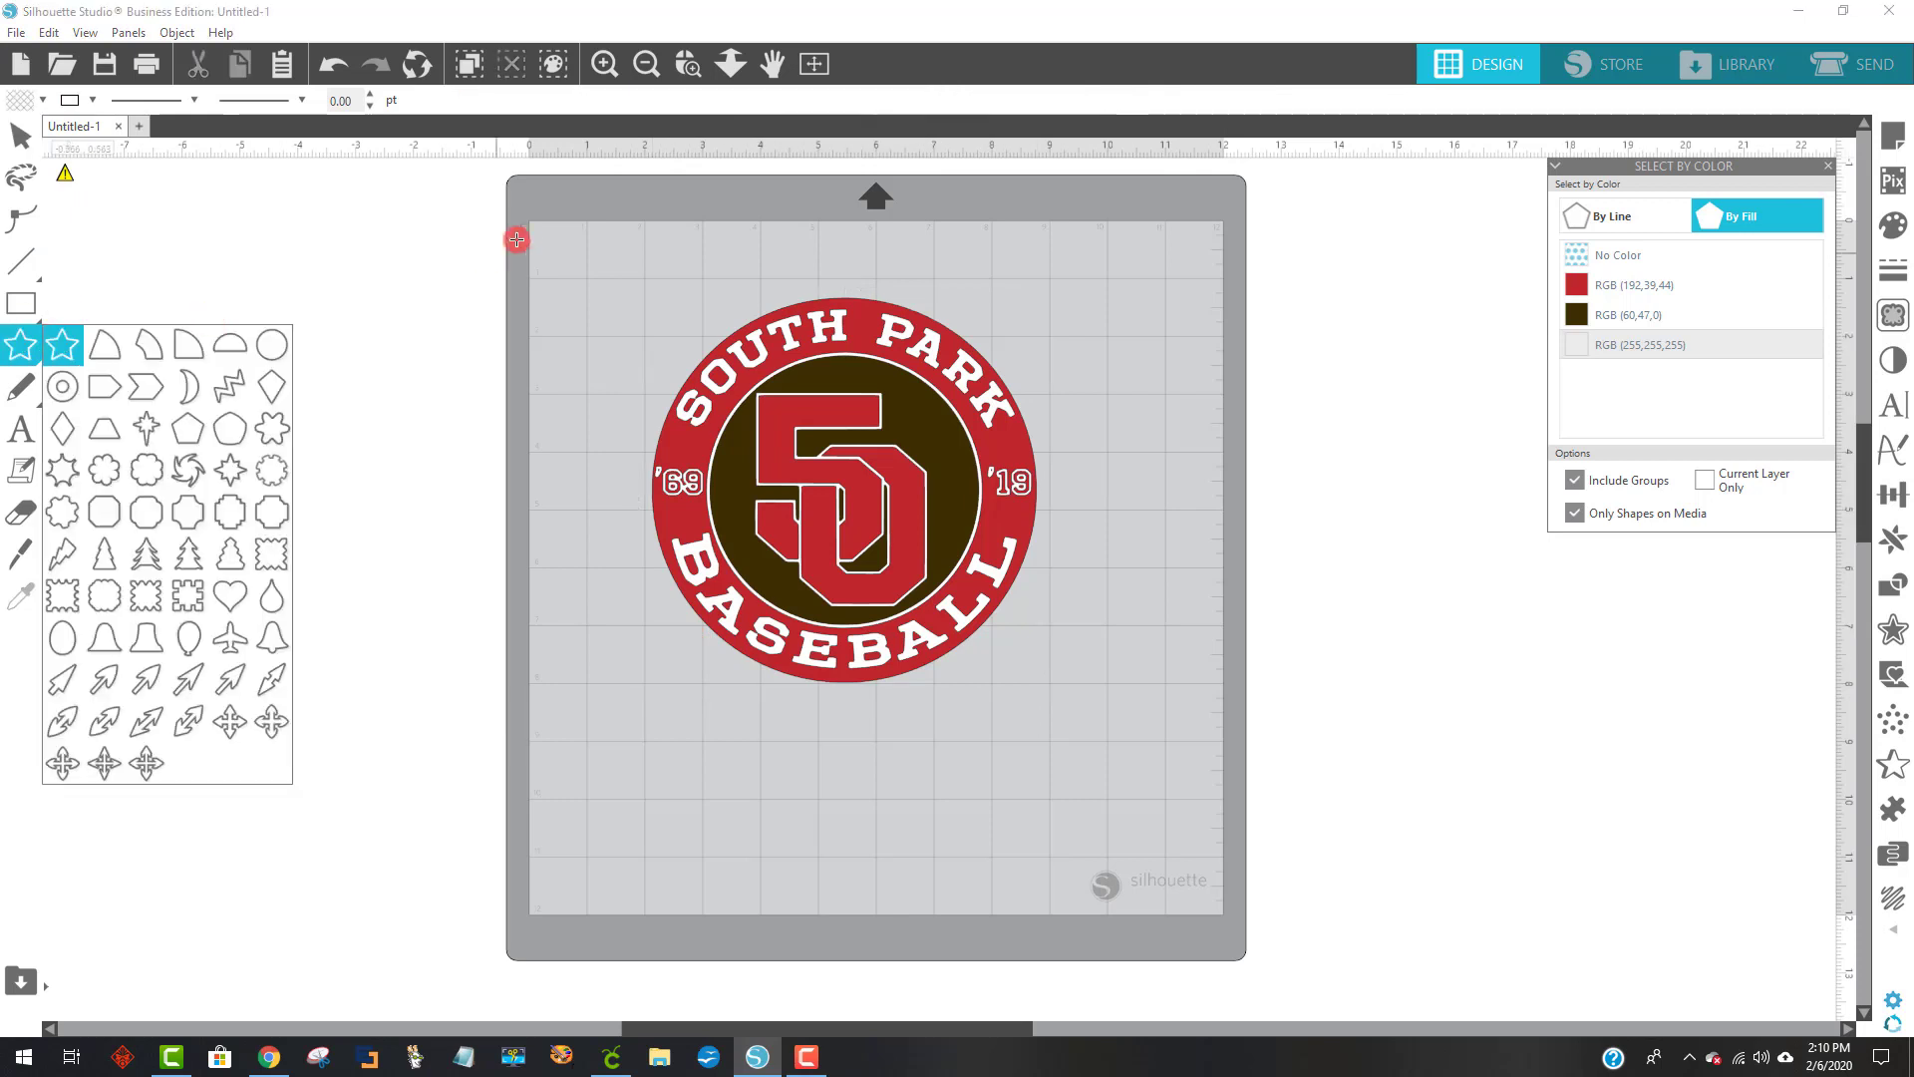
drag(555, 240, 636, 335)
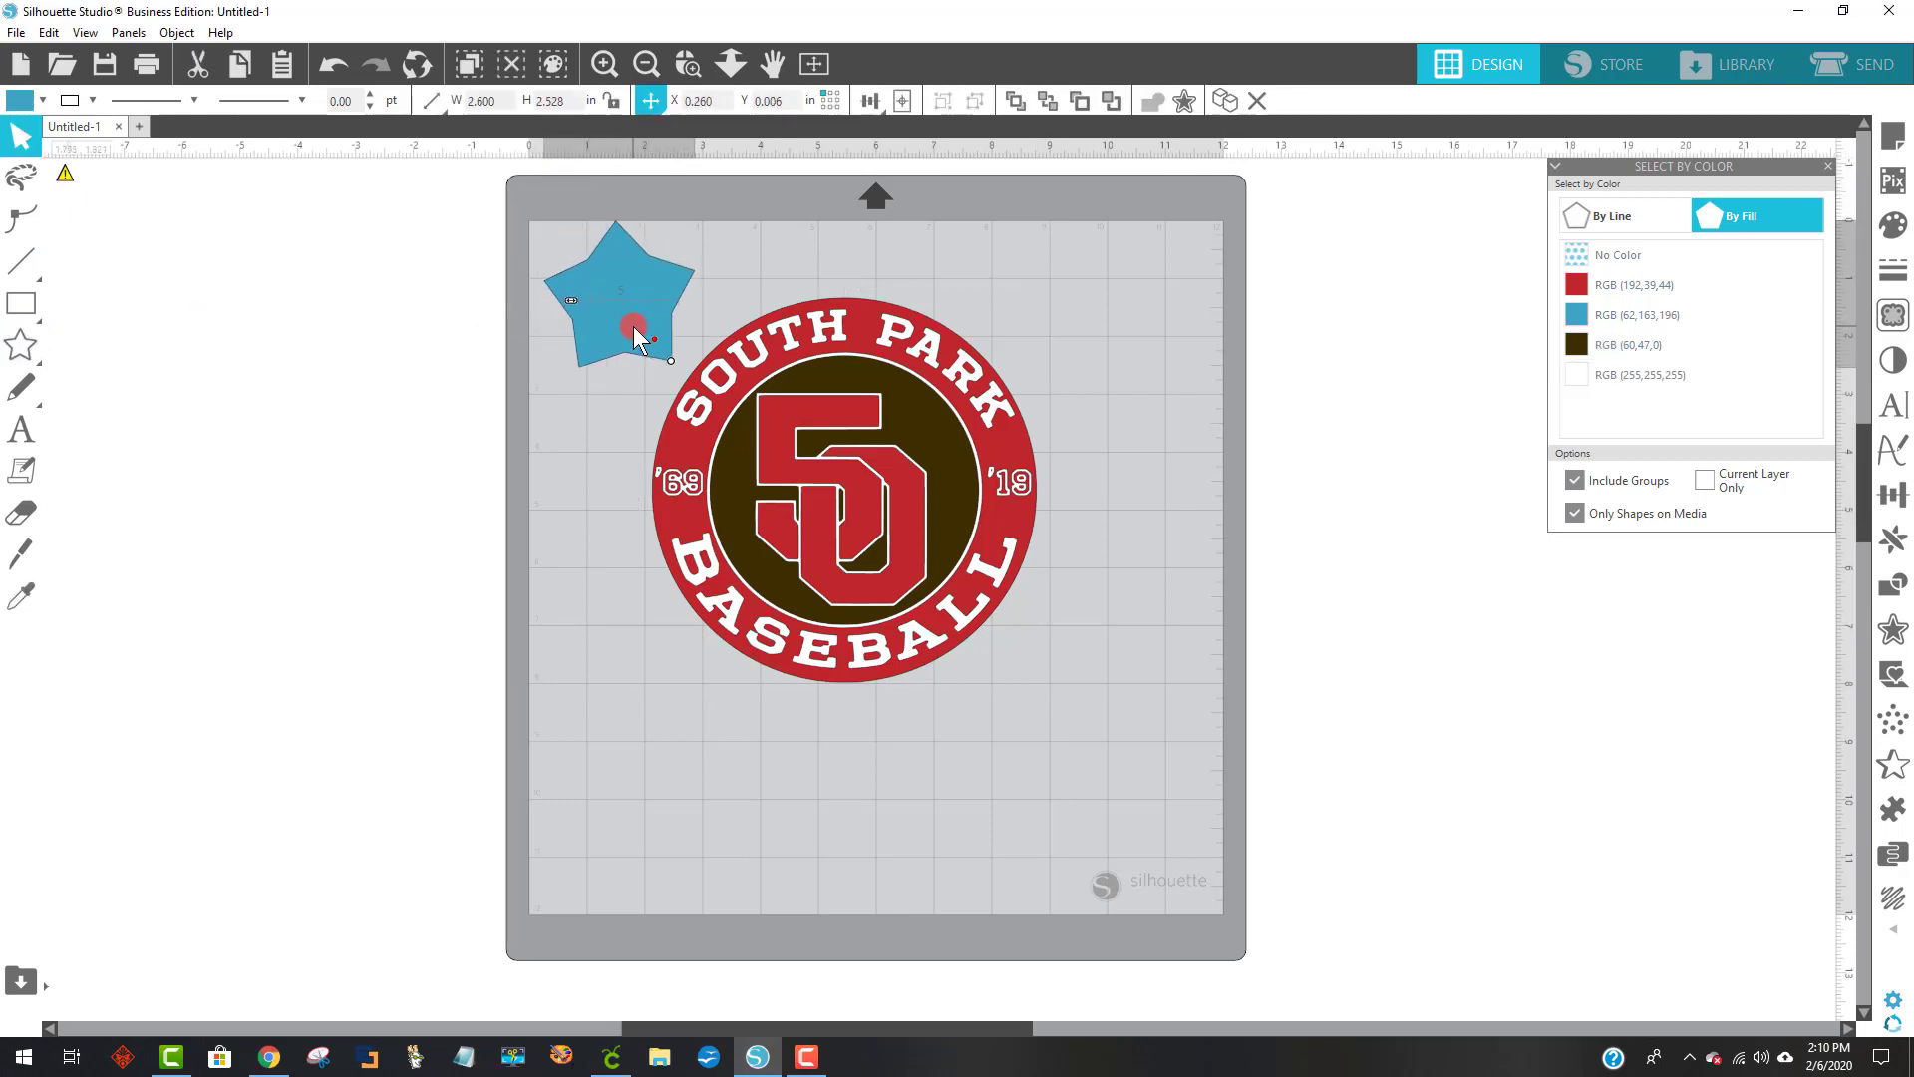
click(20, 100)
click(24, 130)
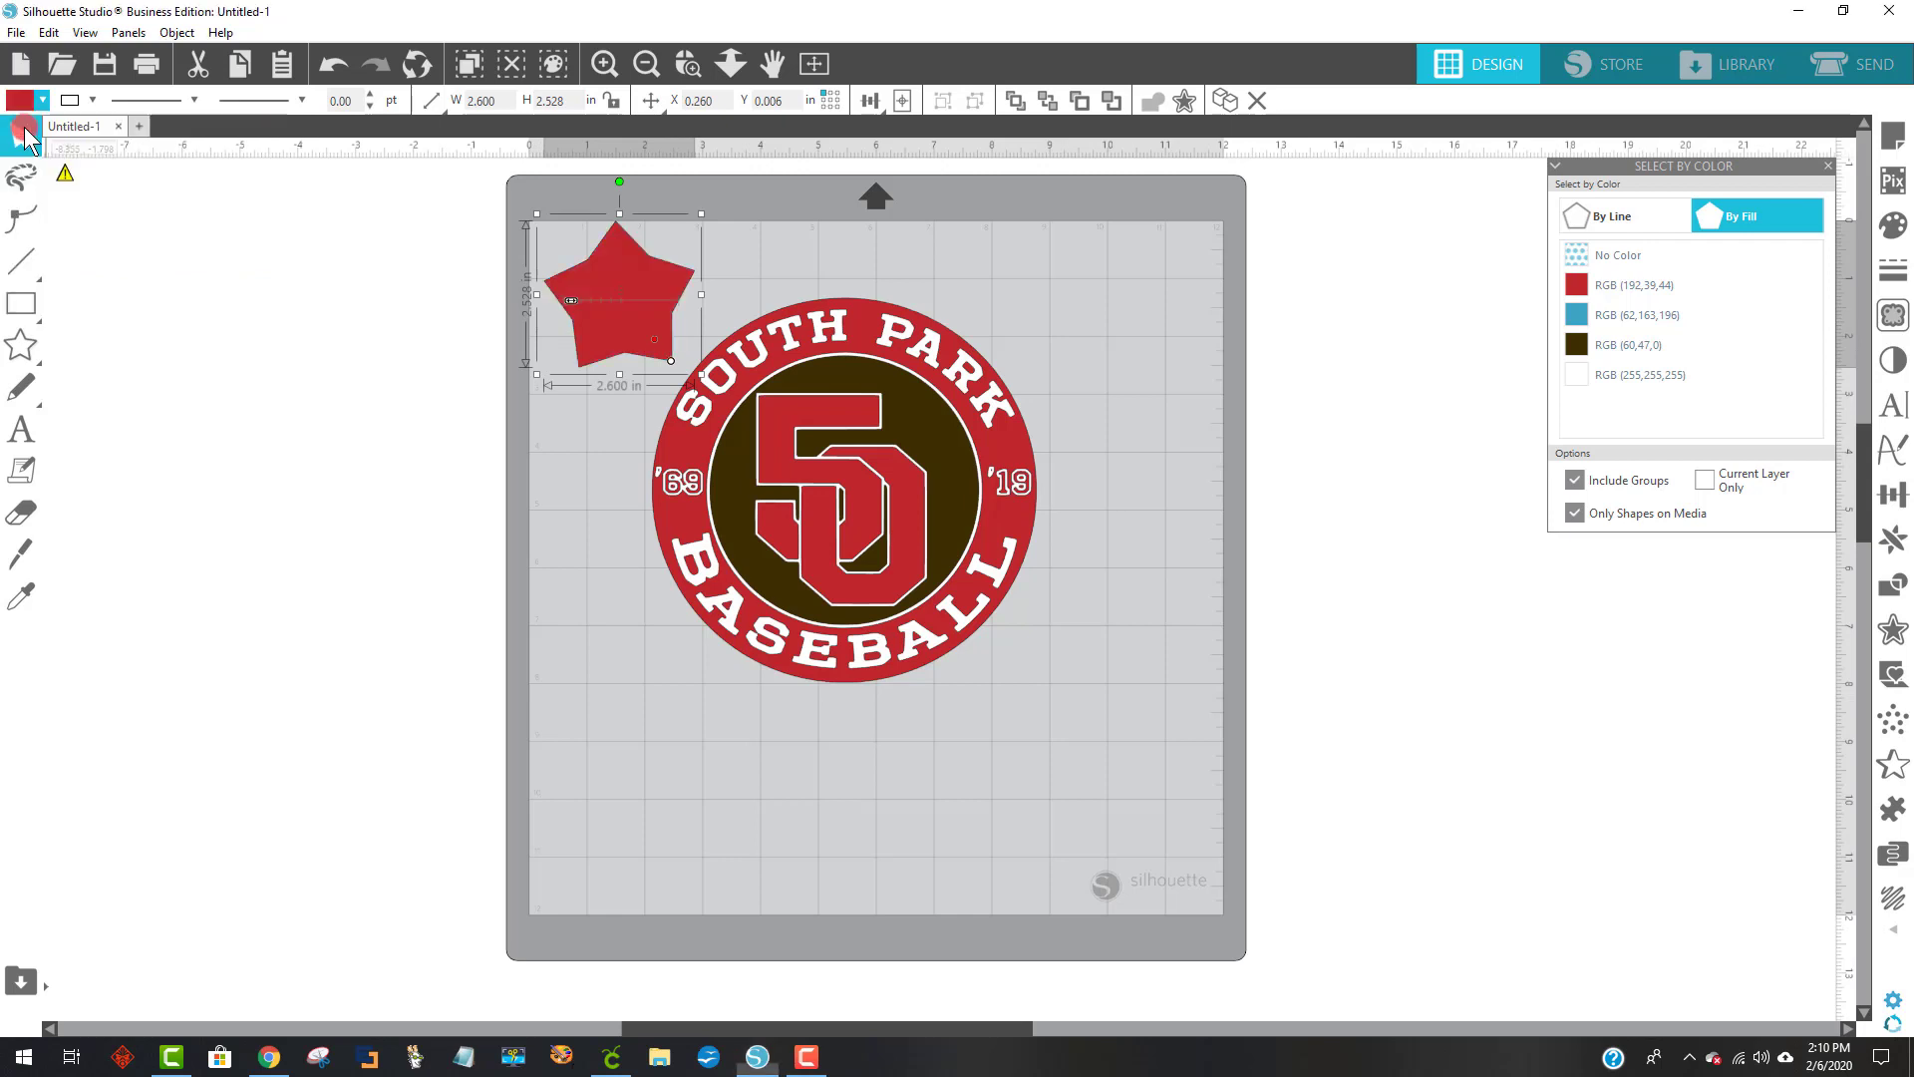
- Select all shapes with fill RGB (192,39,44) and move them together to about X 1.38 in, Y 0.54 in
click(1181, 476)
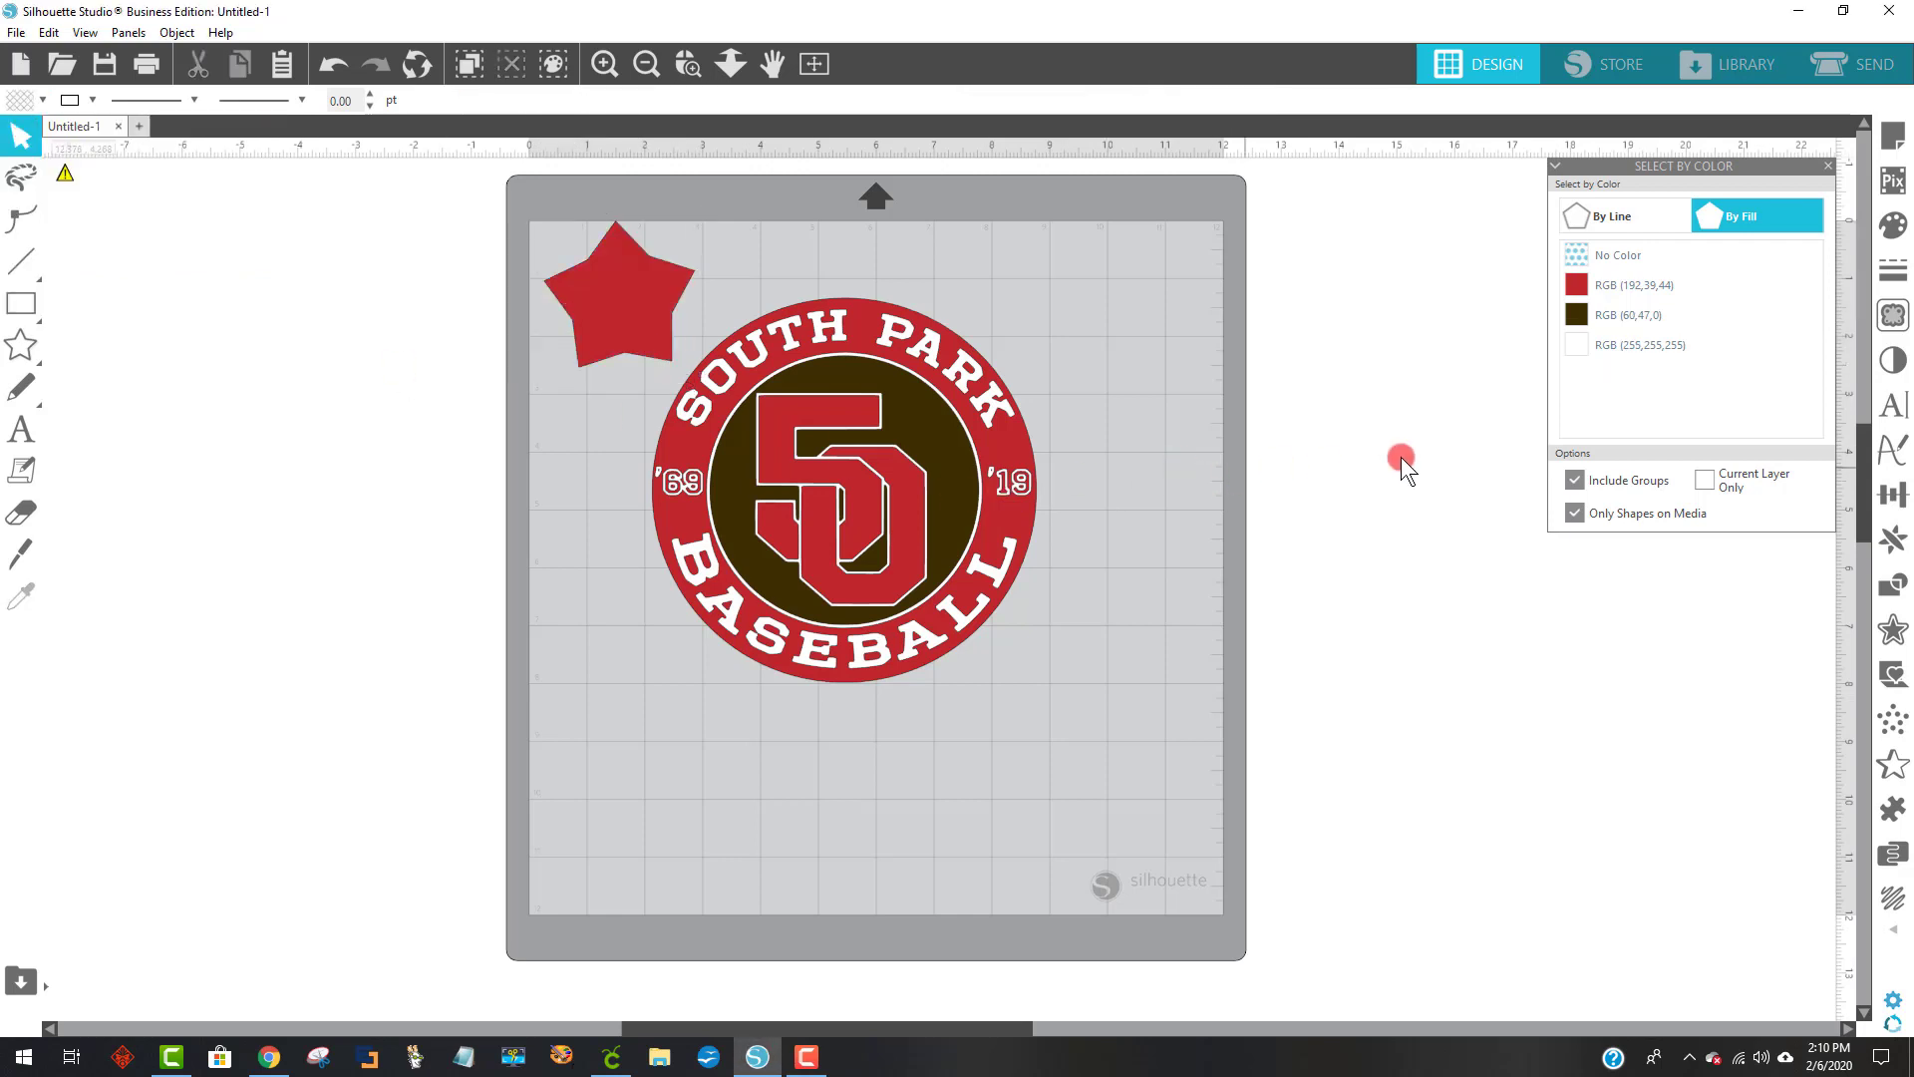
click(1657, 288)
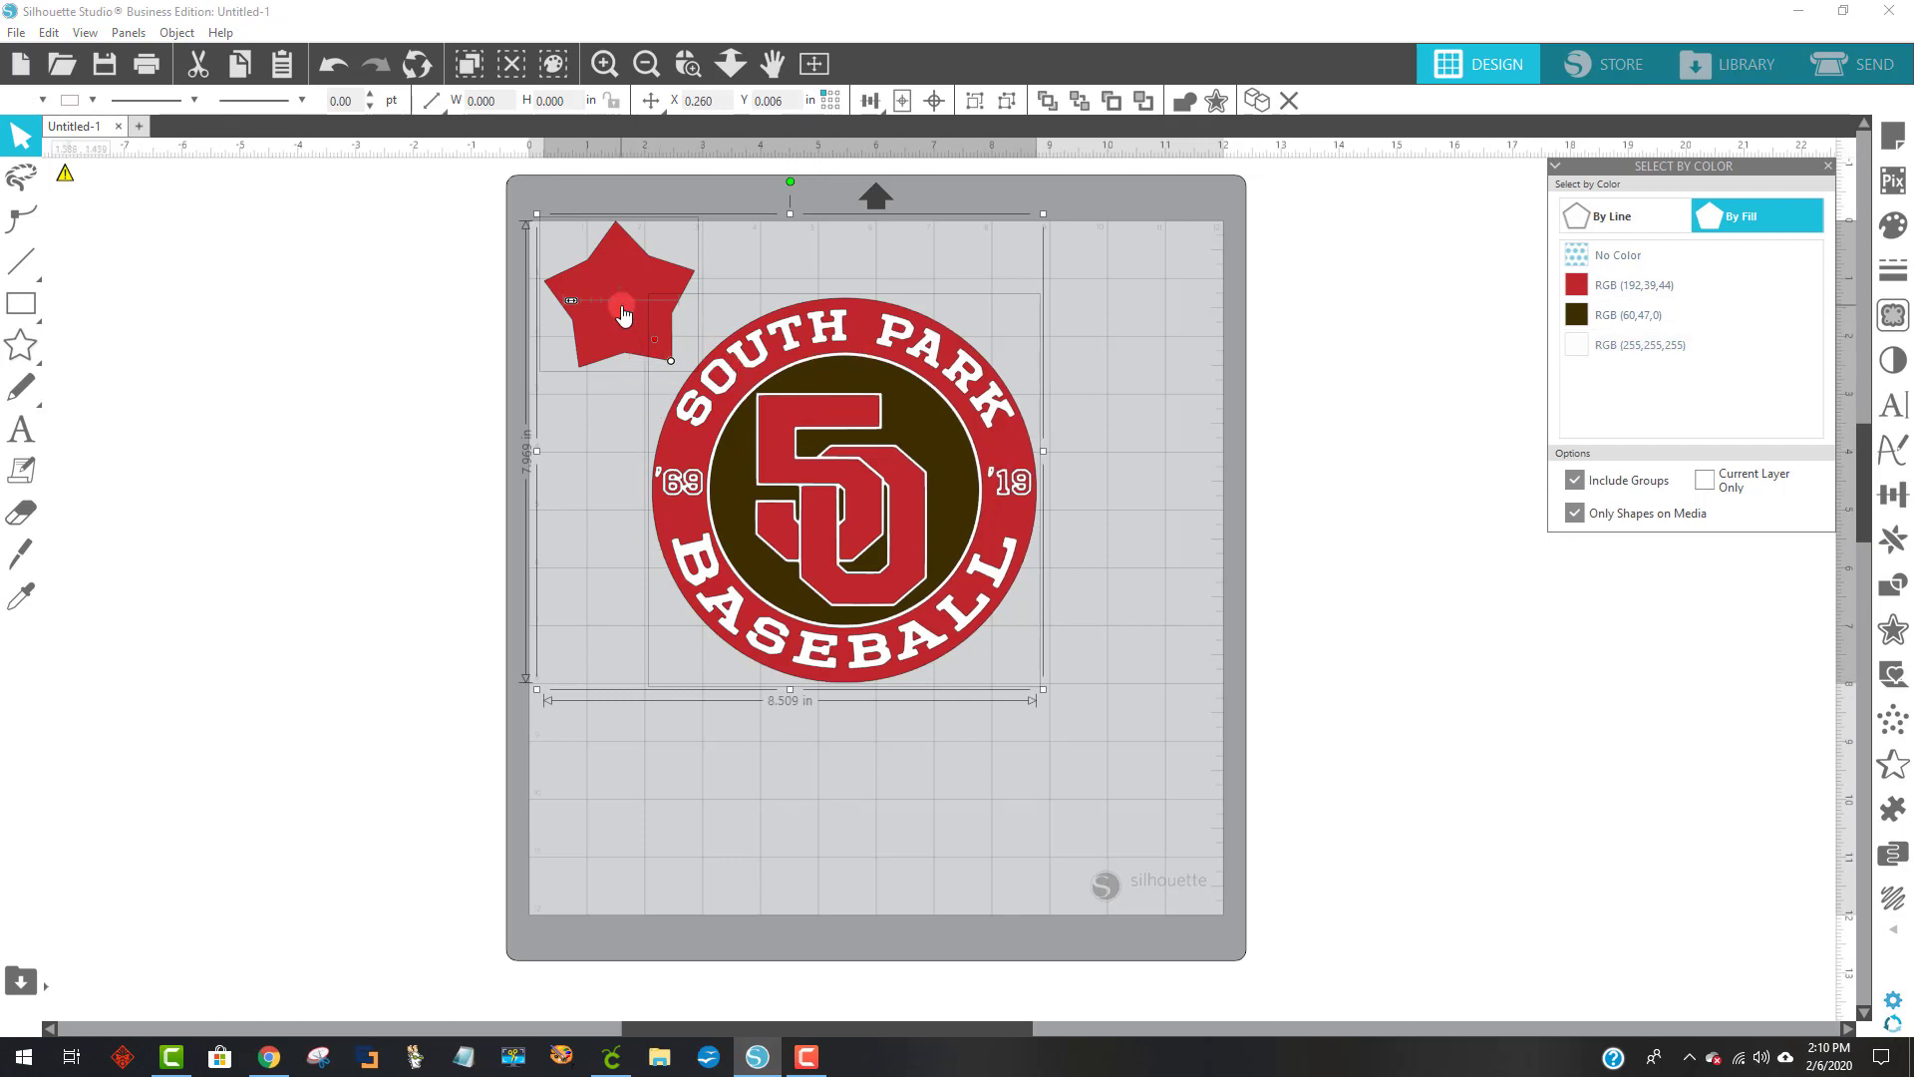
drag(665, 301, 730, 334)
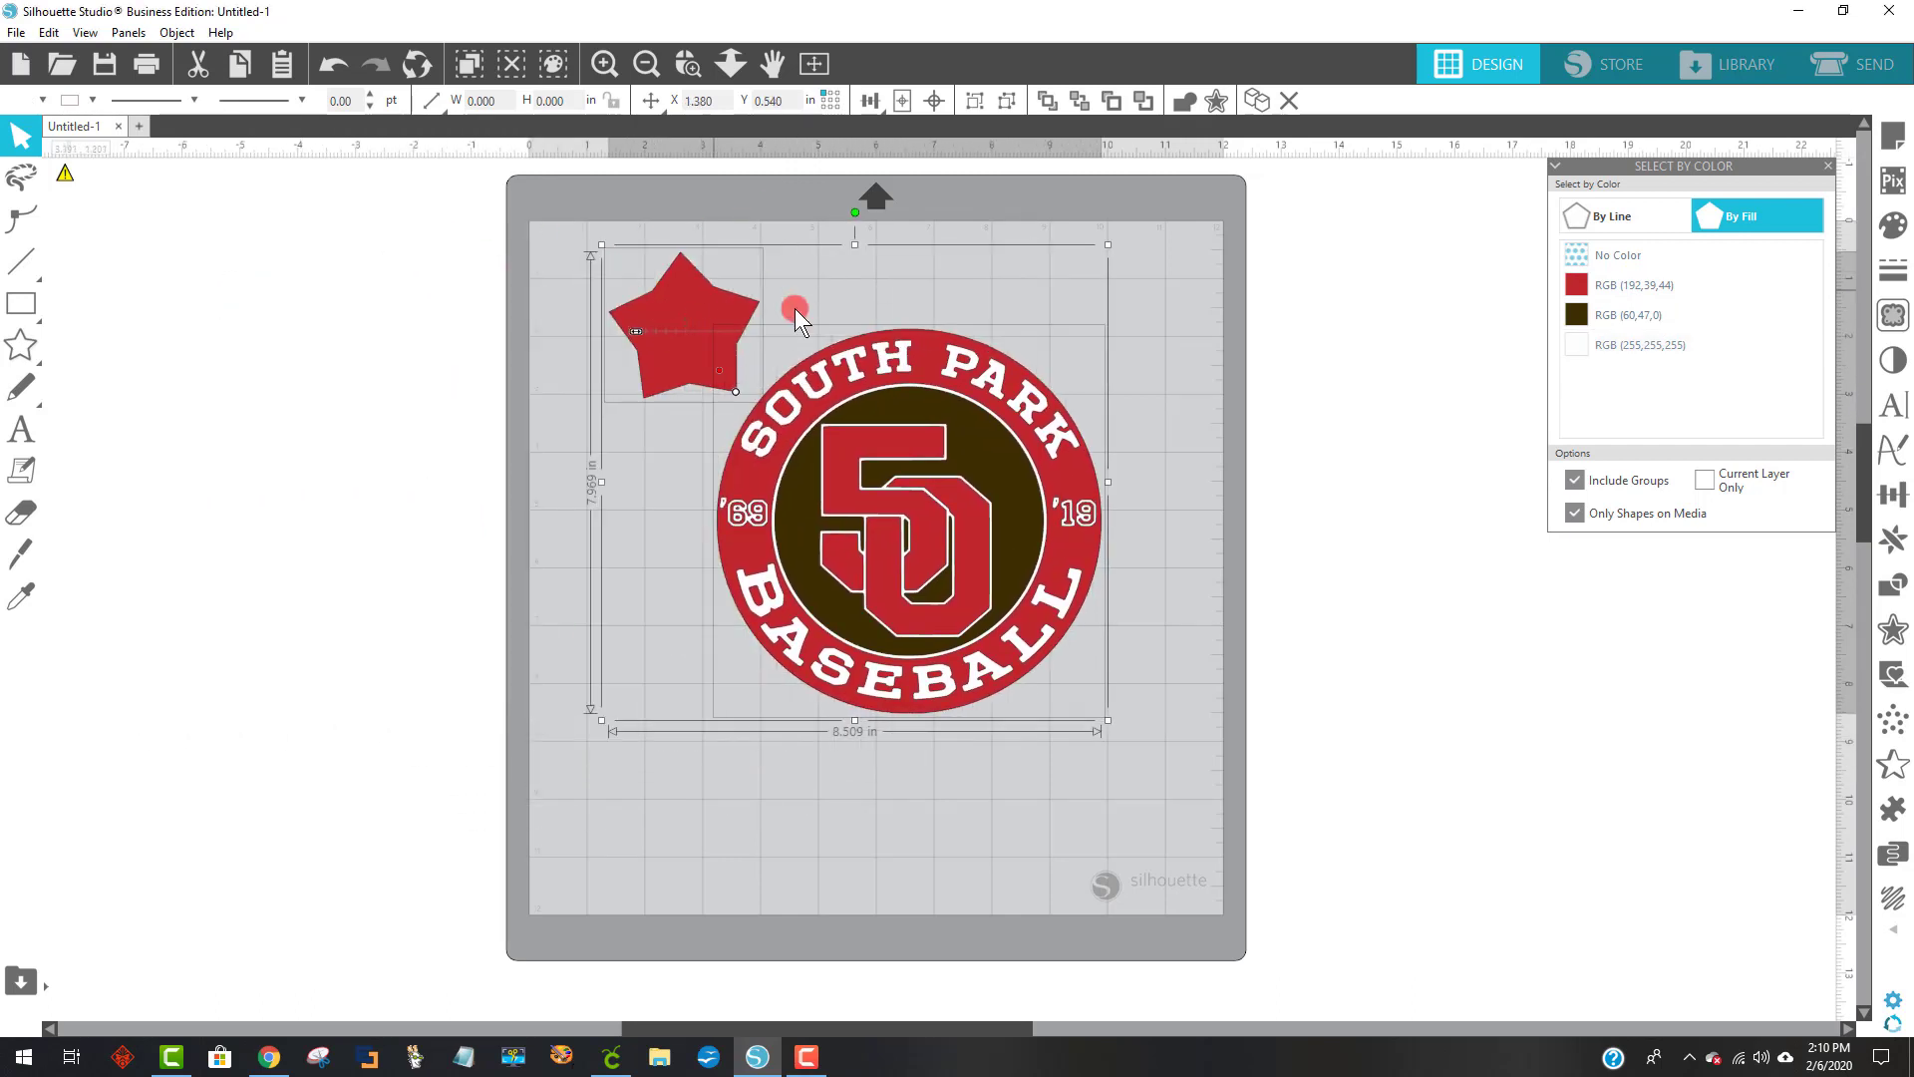
- Clear the color selection and move the logo slightly down and to the right on the mat
click(1607, 289)
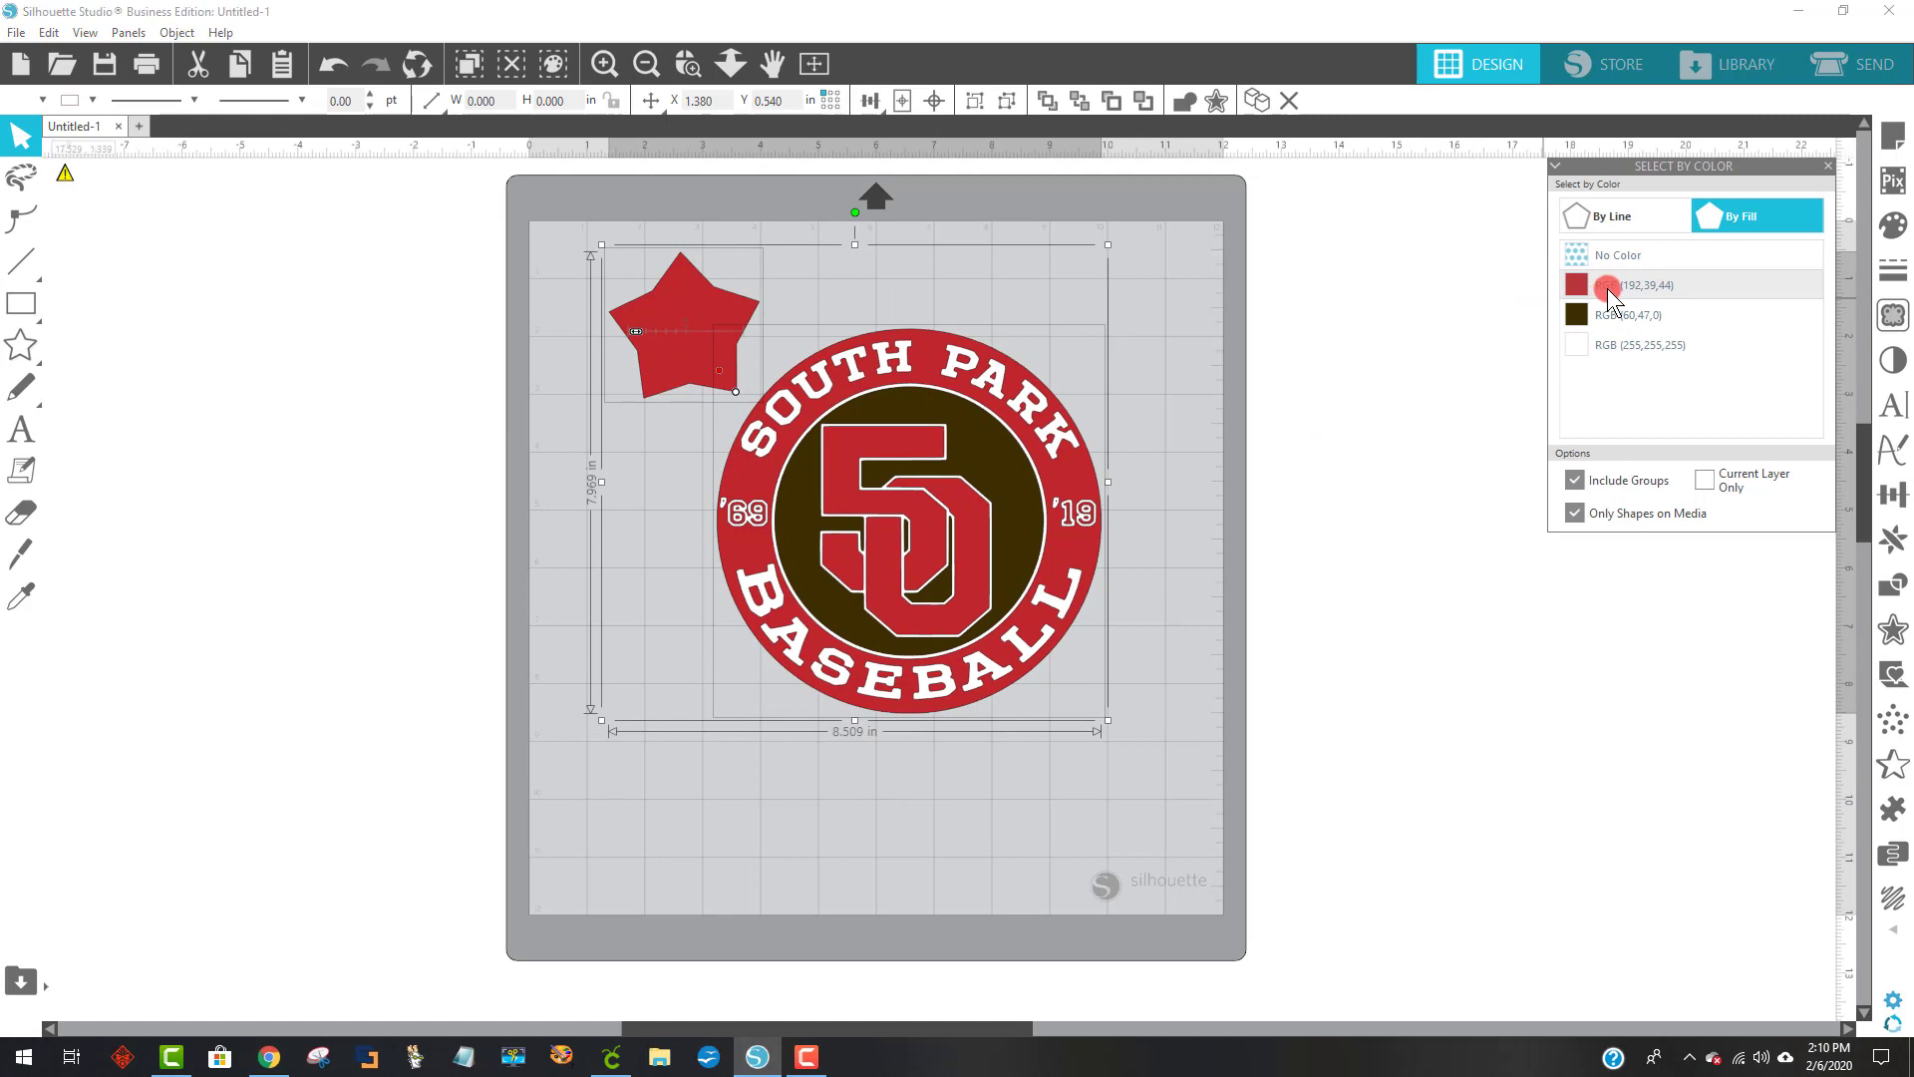
click(1361, 404)
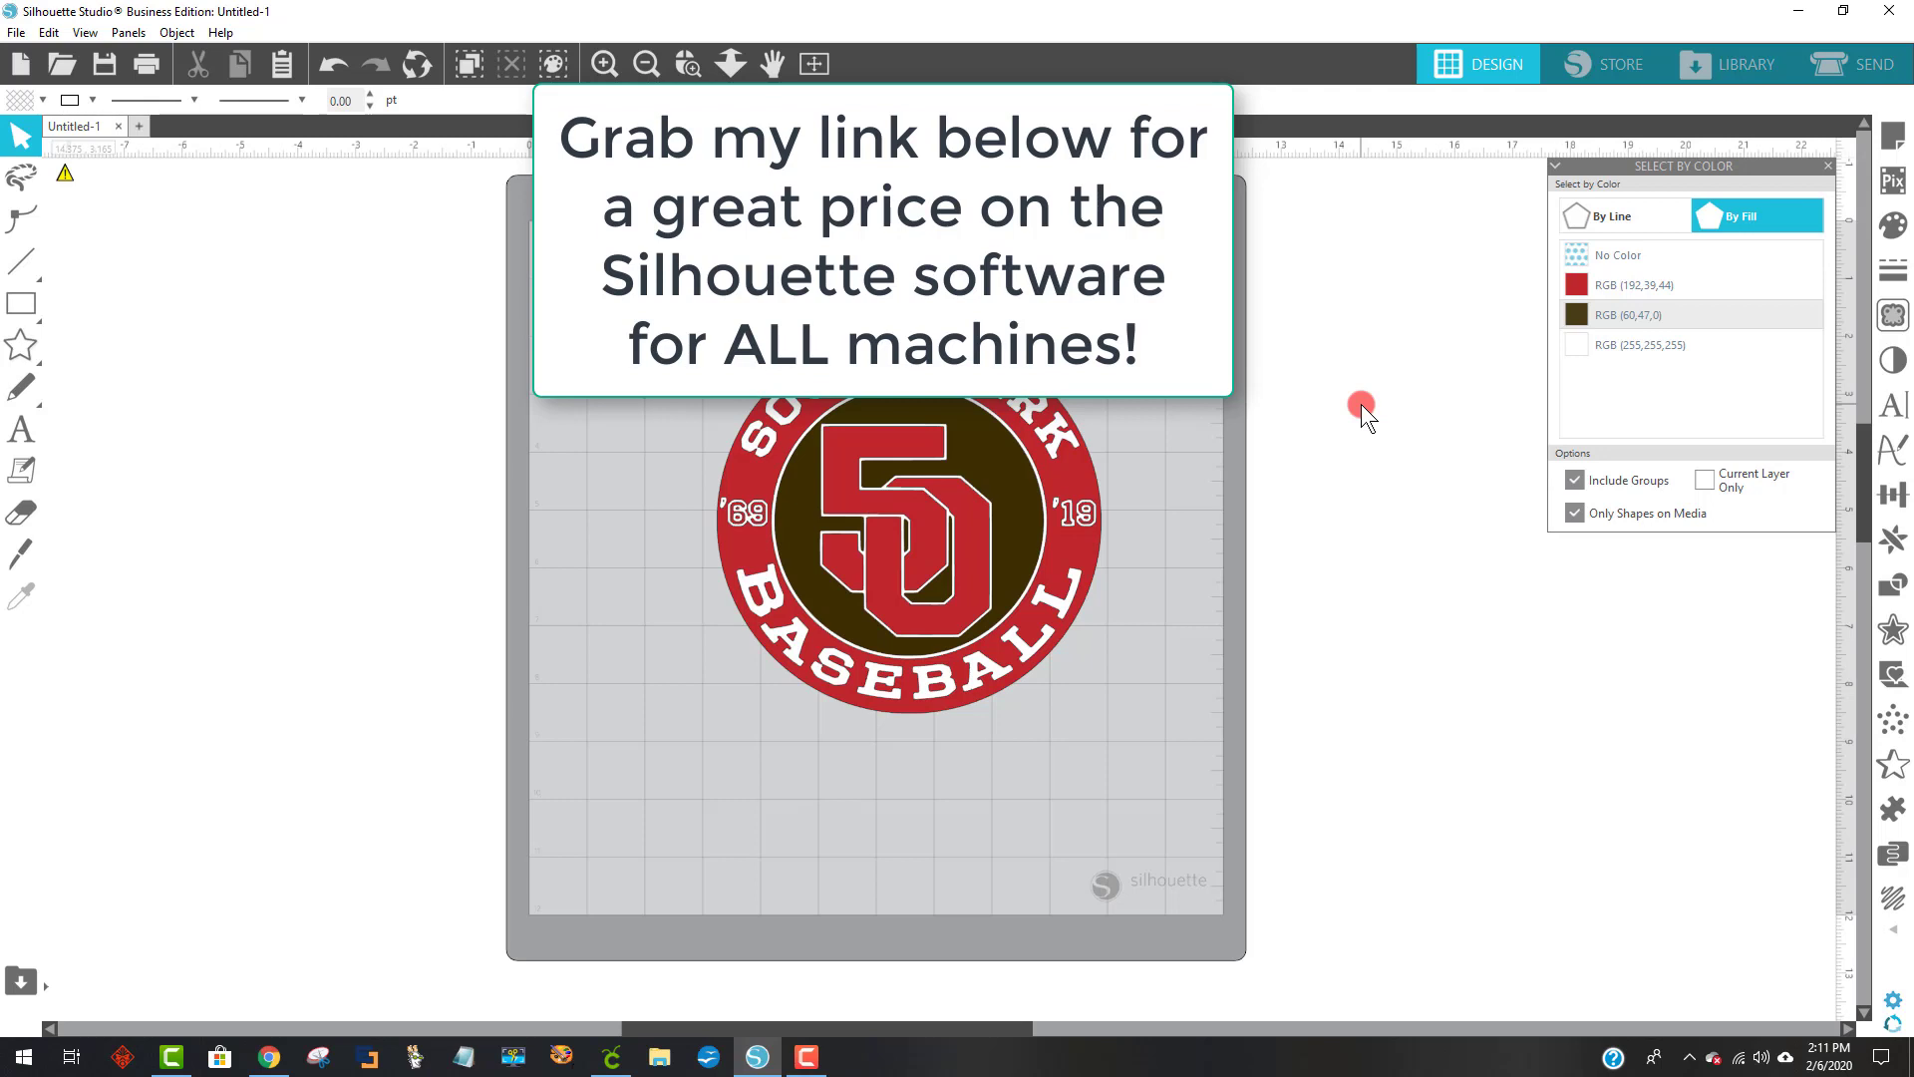
mouse_move(864, 445)
mouse_down()
mouse_move(977, 487)
mouse_move(854, 515)
mouse_move(873, 449)
mouse_up()
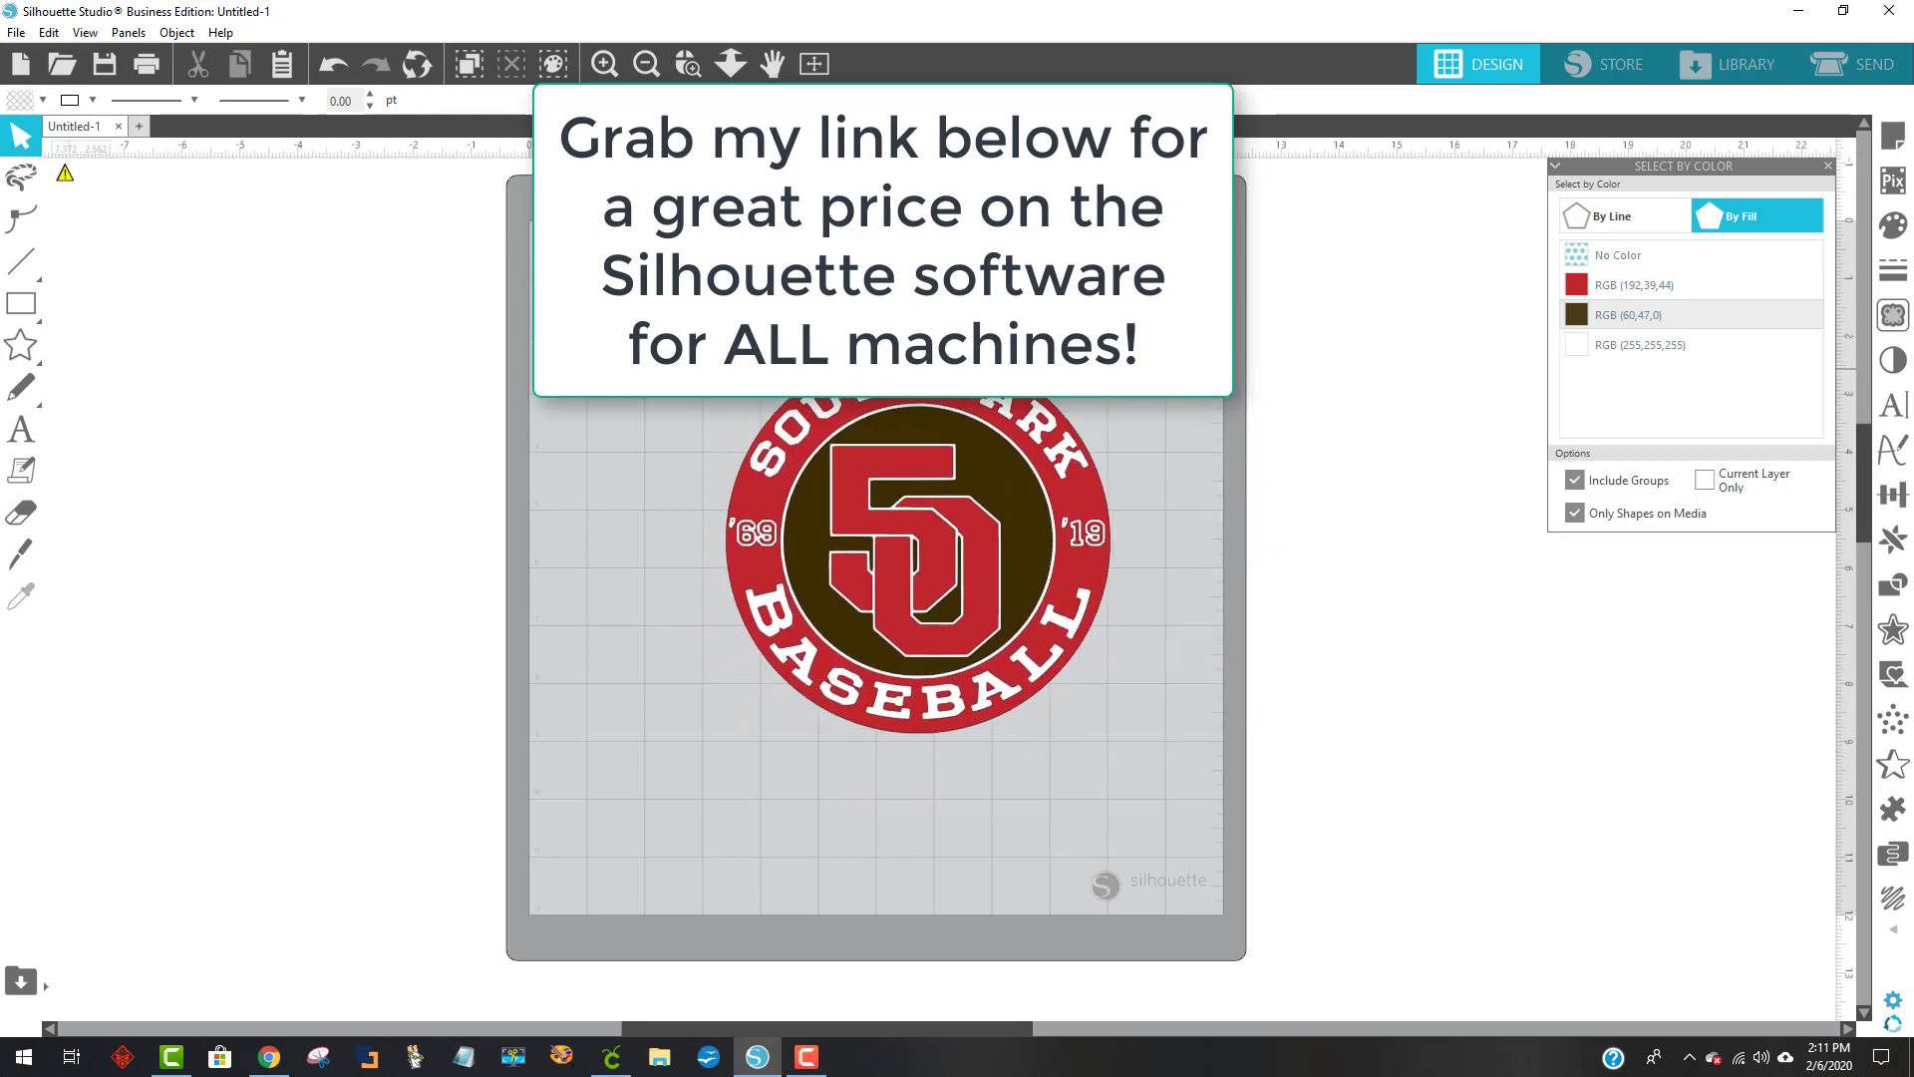
click(1472, 555)
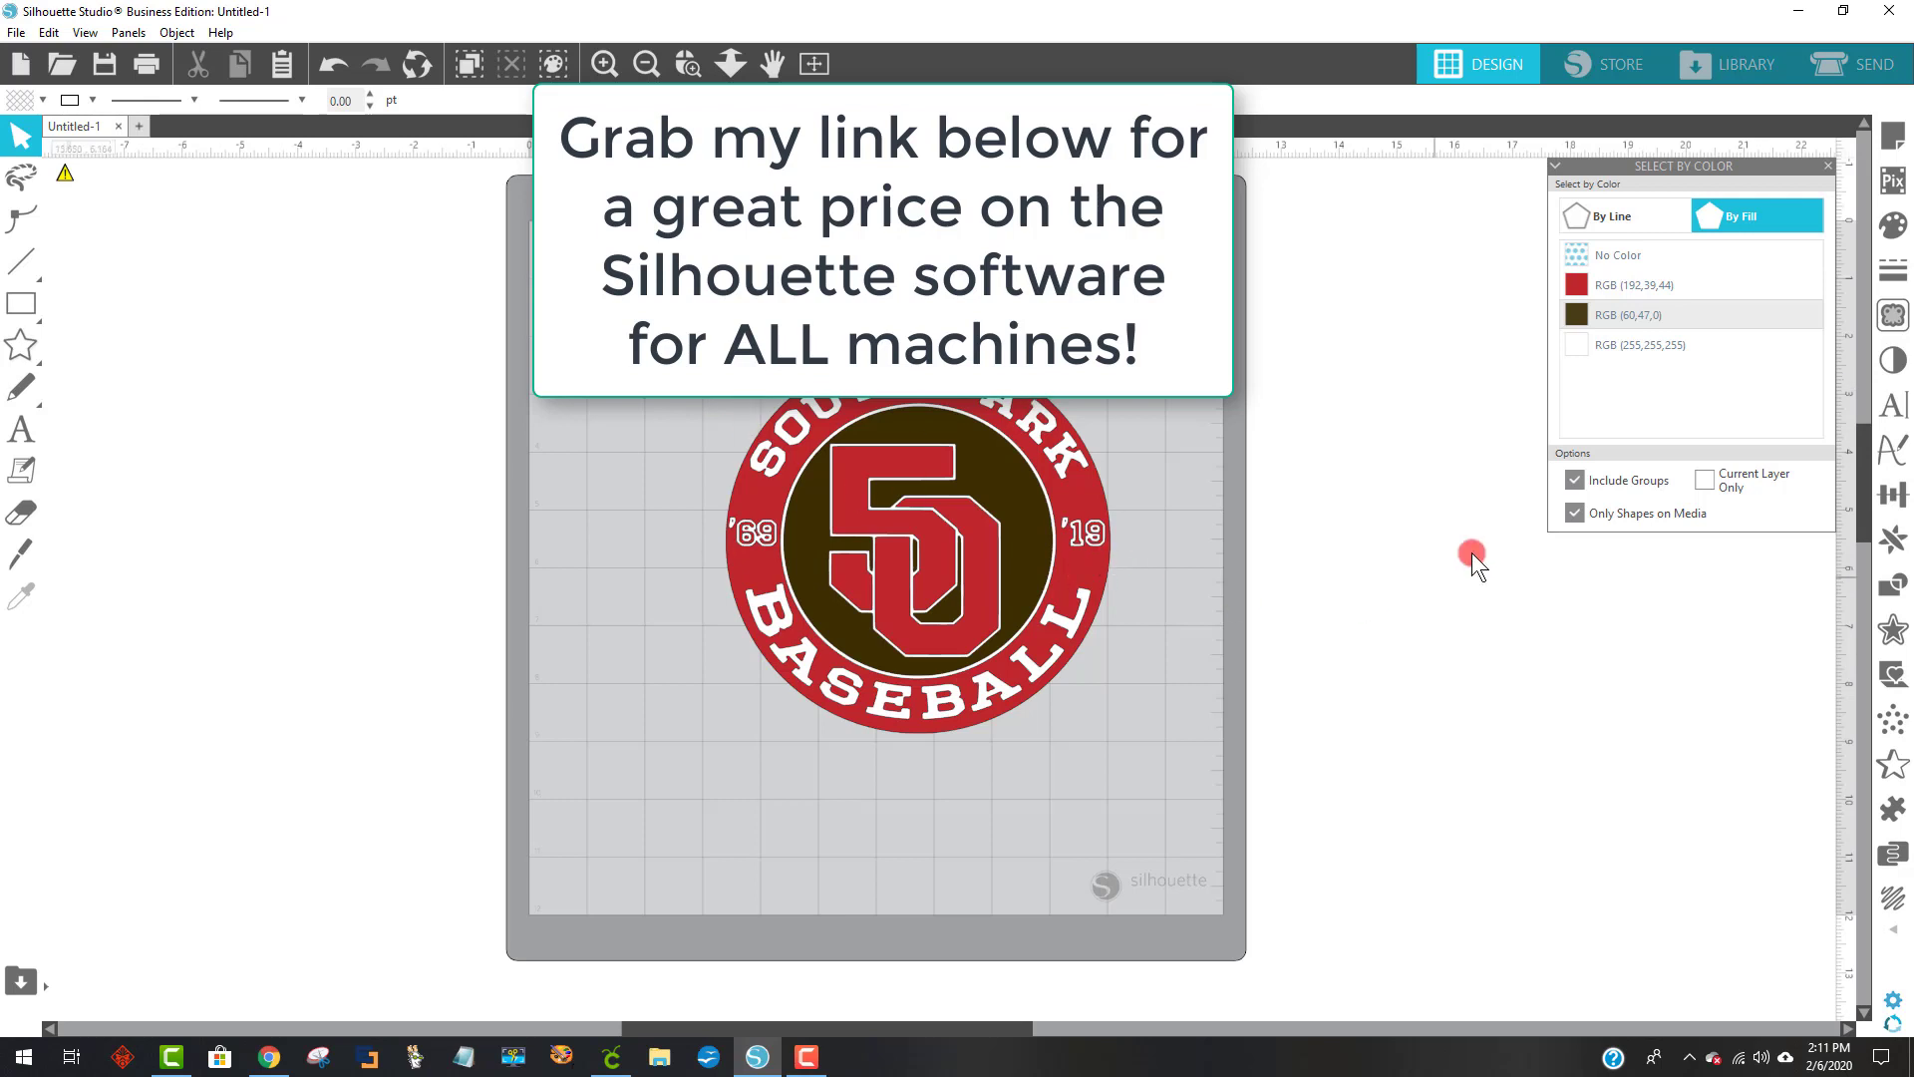